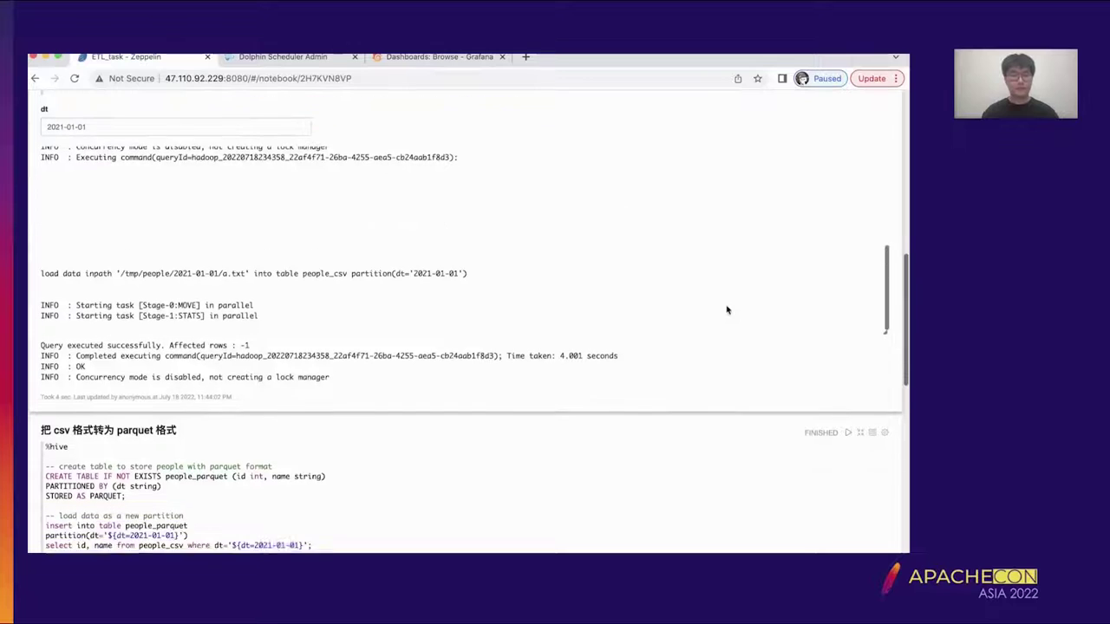
scroll(789, 309, down, 3)
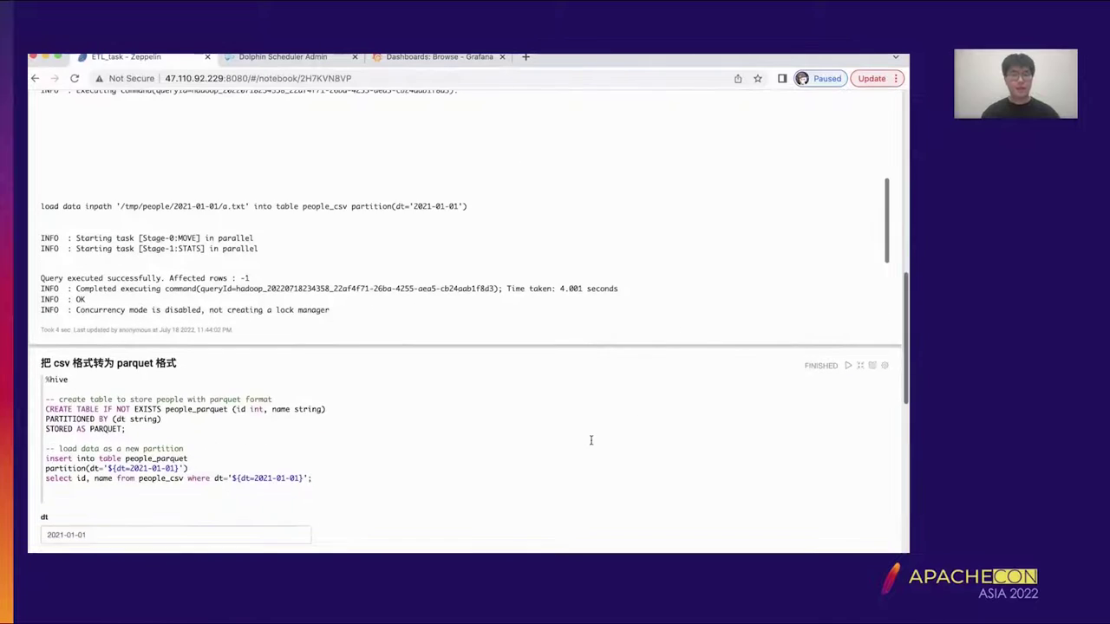
- Rerun the csv-to-parquet paragraph in the Zeppelin notebook and scroll through its output
click(468, 318)
key(shift+Return)
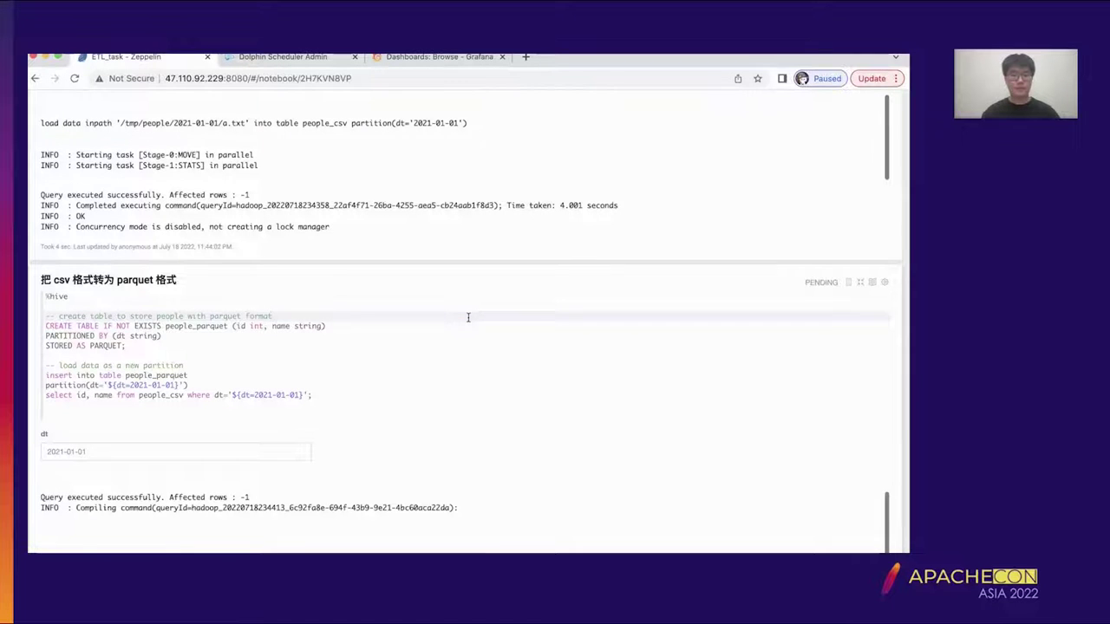
scroll(468, 317, down, 2)
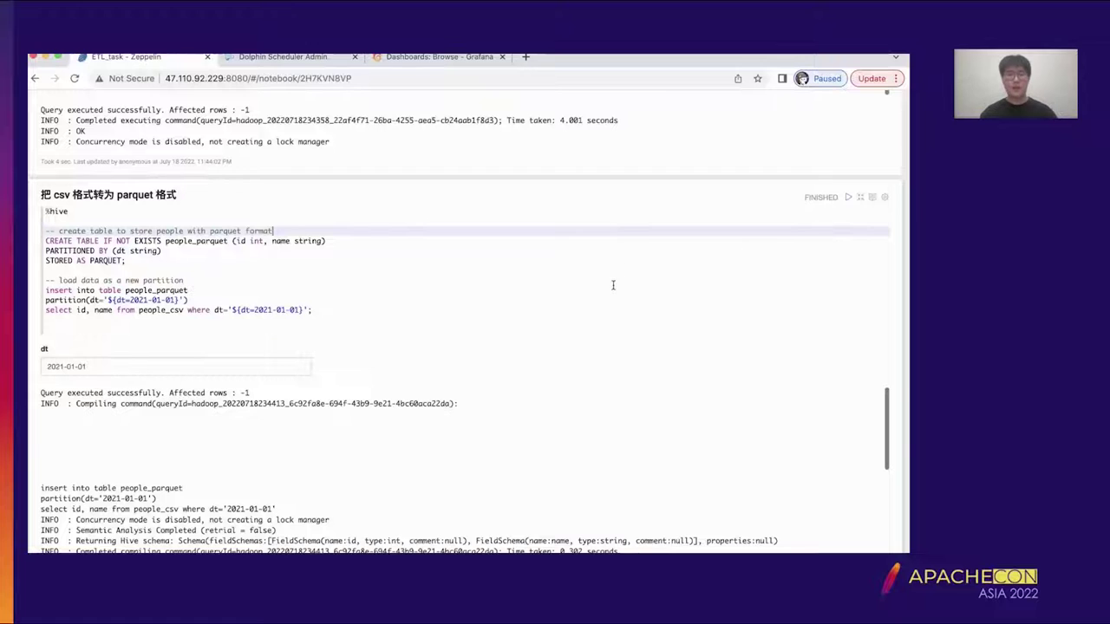
scroll(614, 283, down, 2)
scroll(613, 285, down, 5)
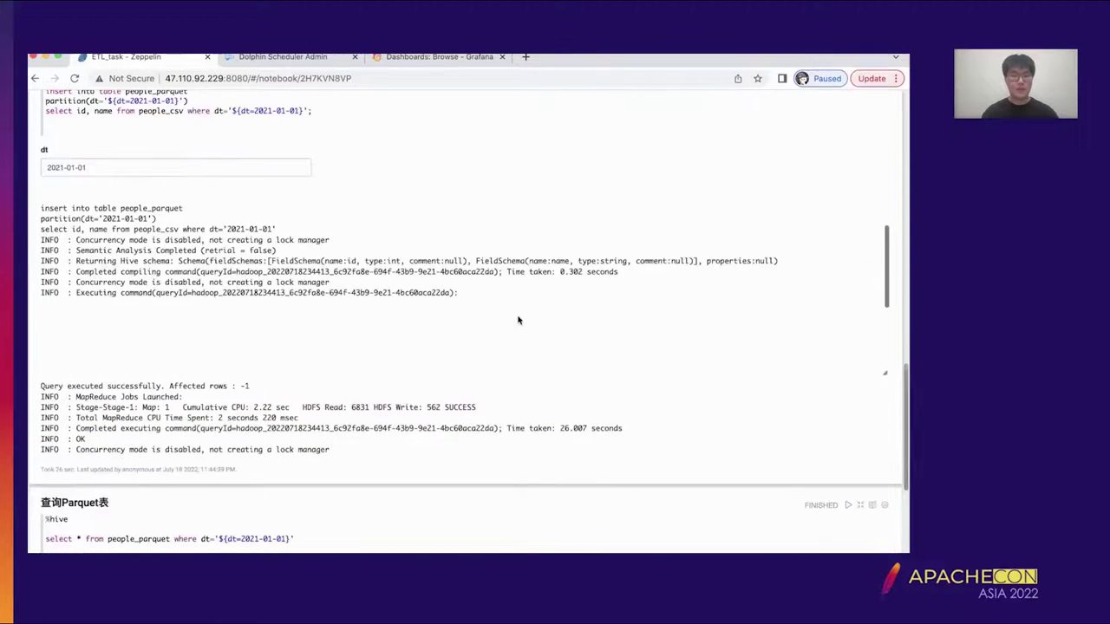
scroll(518, 320, down, 6)
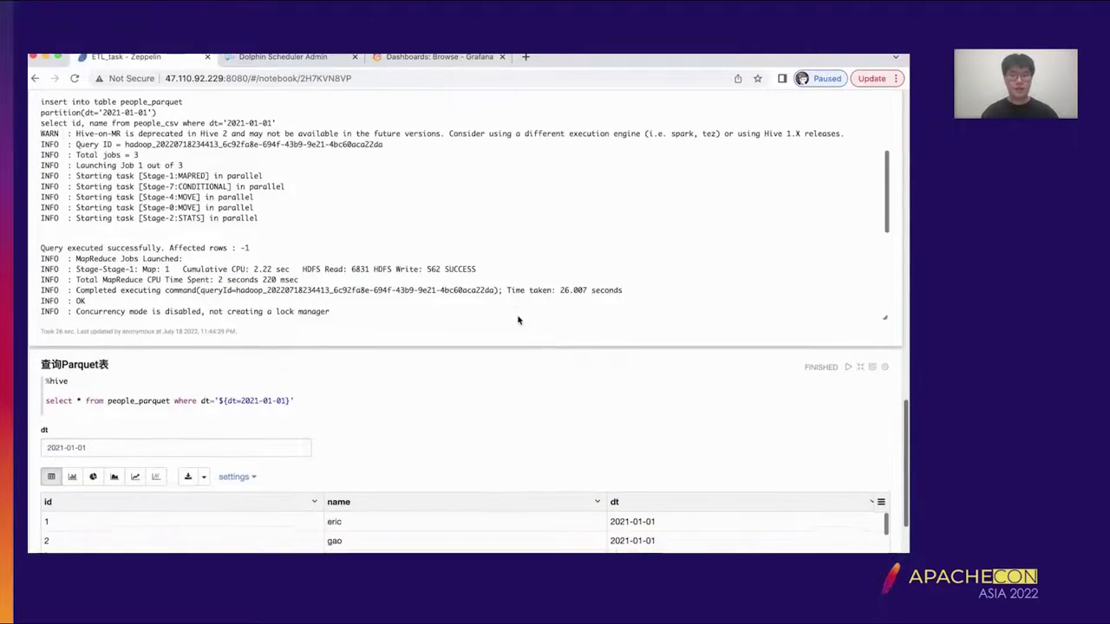
- Review the rows returned by the Parquet table query, then move to DolphinScheduler's project list
click(428, 300)
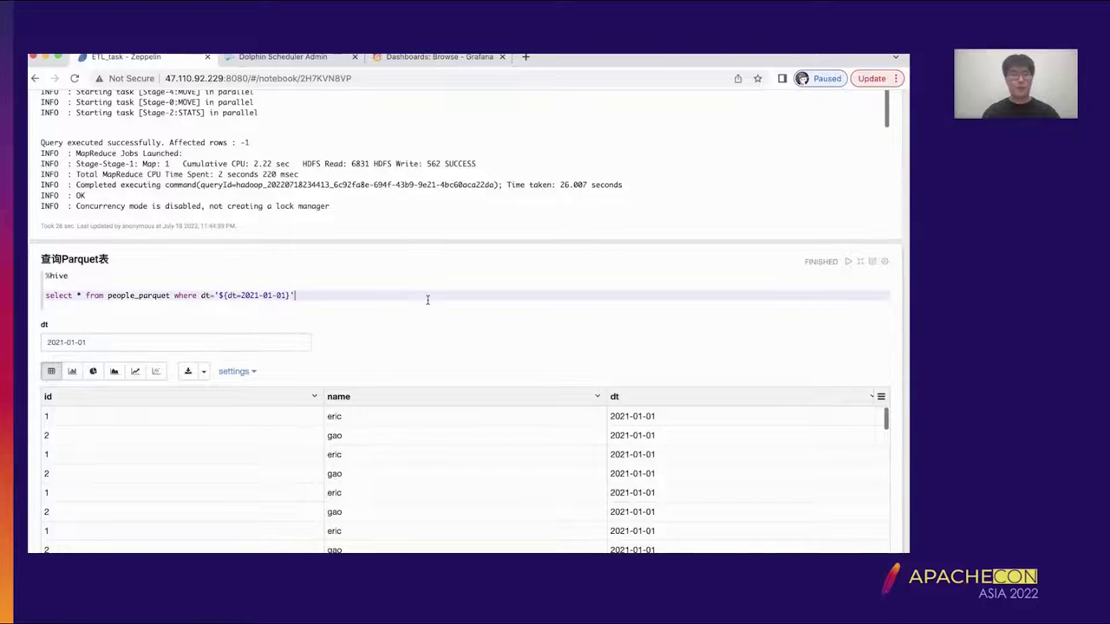
scroll(427, 300, down, 2)
scroll(569, 395, down, 5)
scroll(570, 404, down, 3)
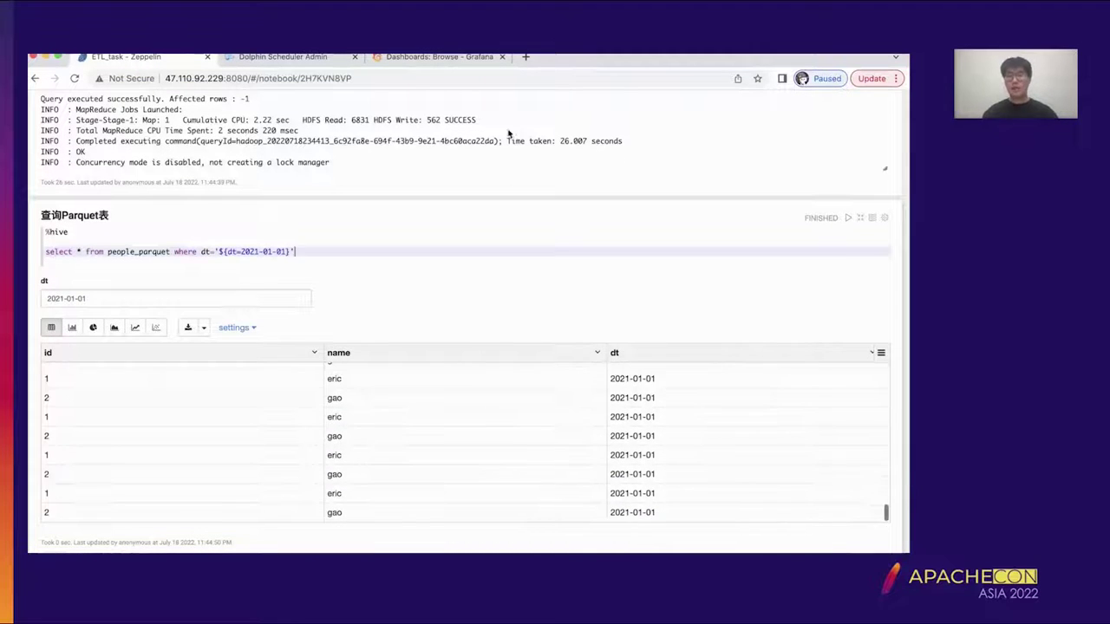
click(308, 56)
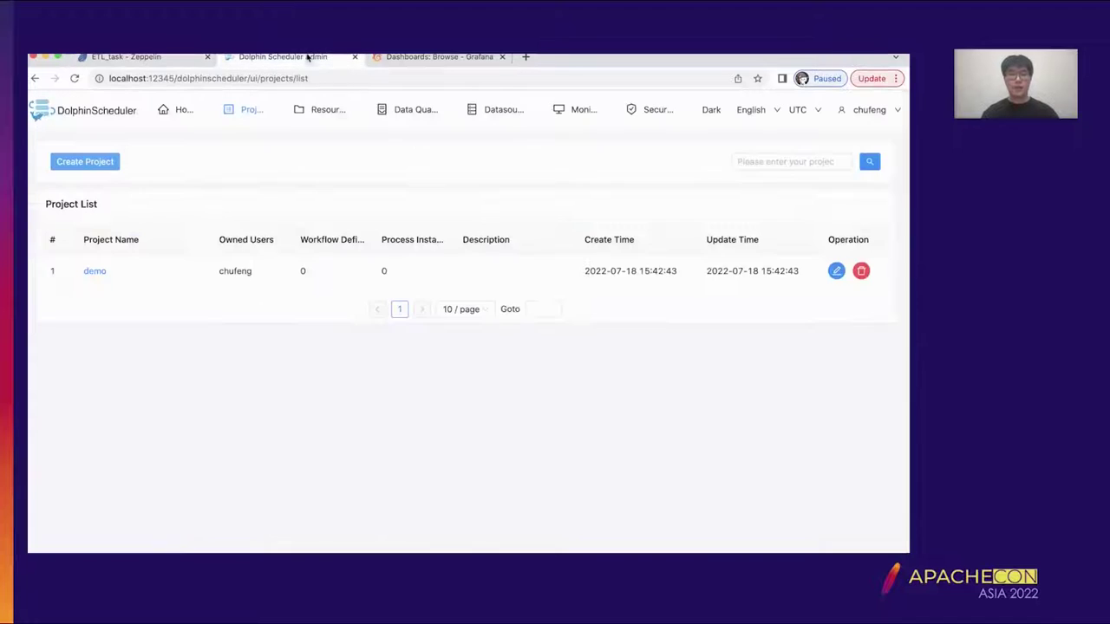
- Go to the Workflow Definition page of the demo project
click(145, 56)
scroll(372, 255, up, 15)
scroll(372, 257, up, 3)
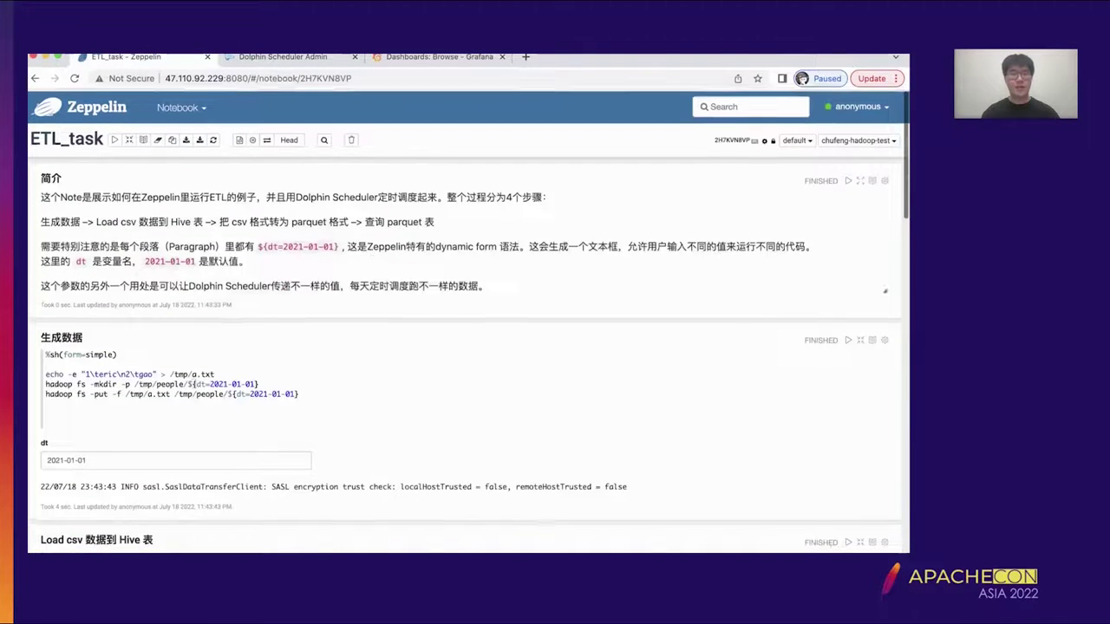
click(300, 58)
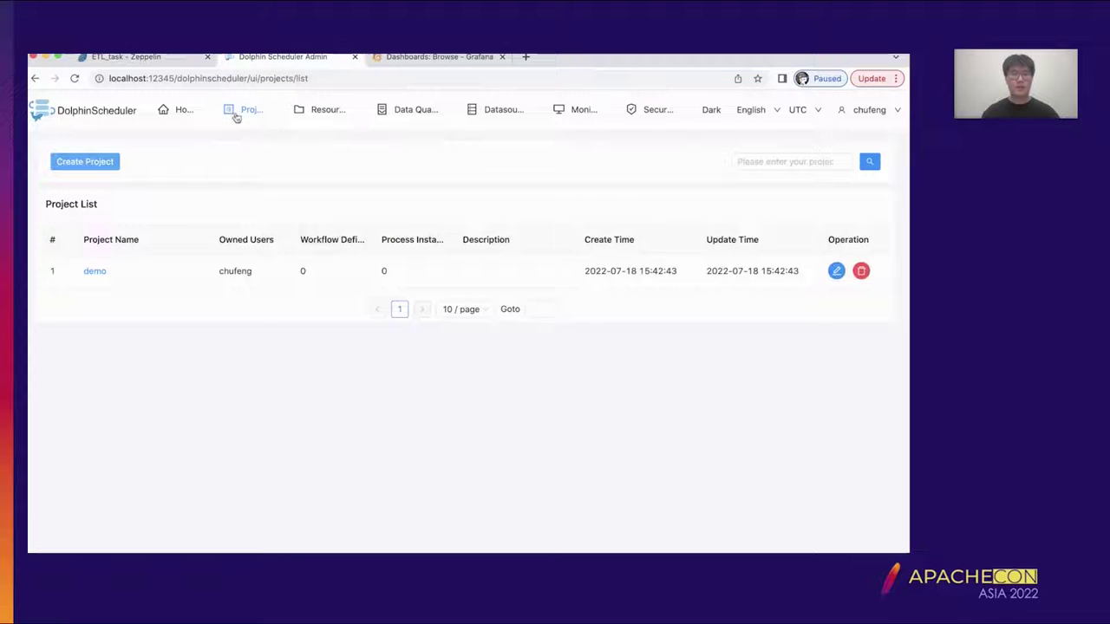
click(96, 271)
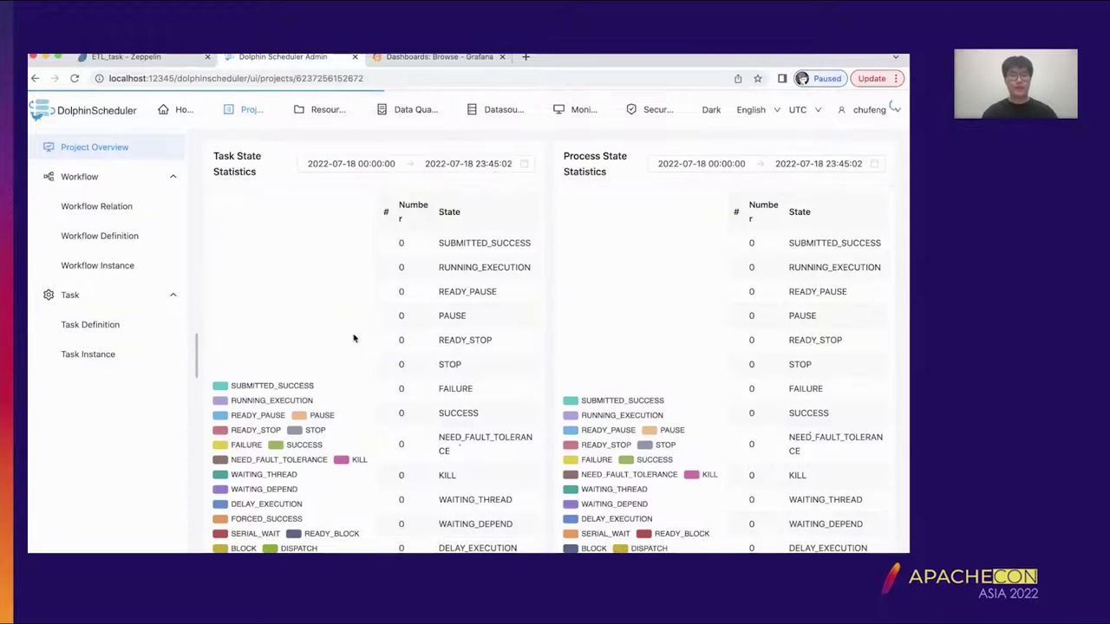
click(124, 241)
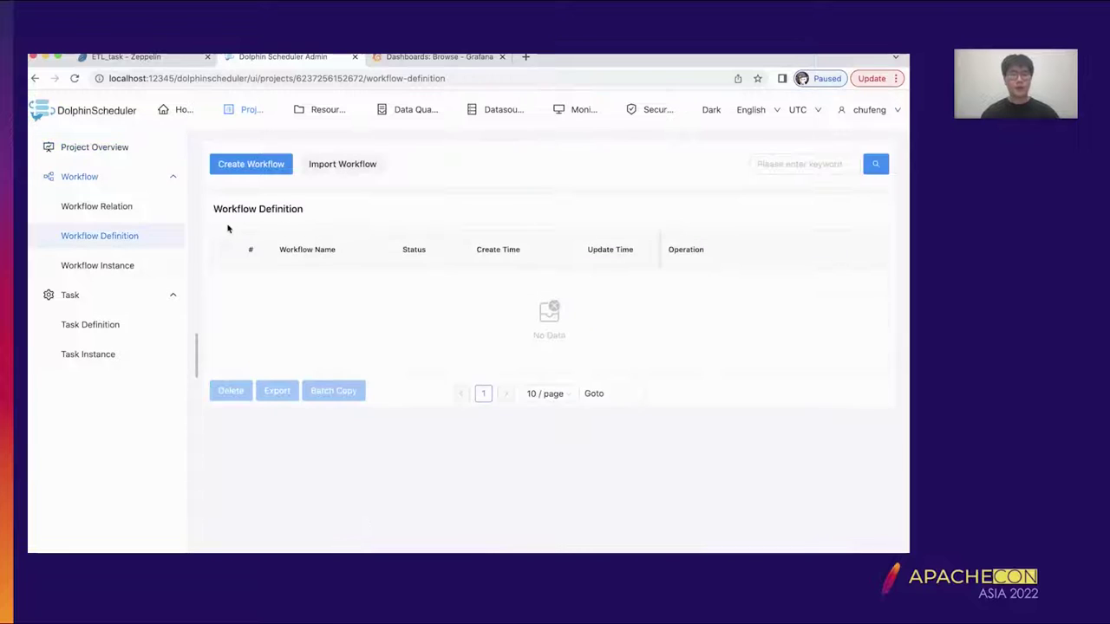
- Create a new workflow and browse the available task types beside the empty canvas
click(281, 174)
drag(254, 444, 253, 450)
scroll(253, 449, down, 5)
scroll(253, 449, up, 5)
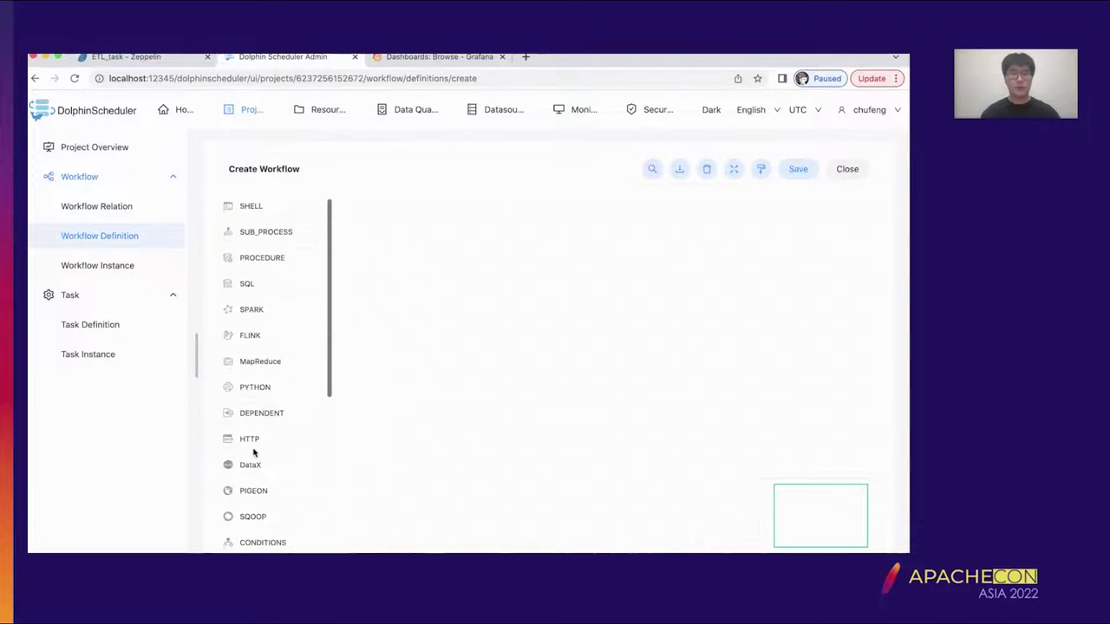
scroll(277, 251, down, 5)
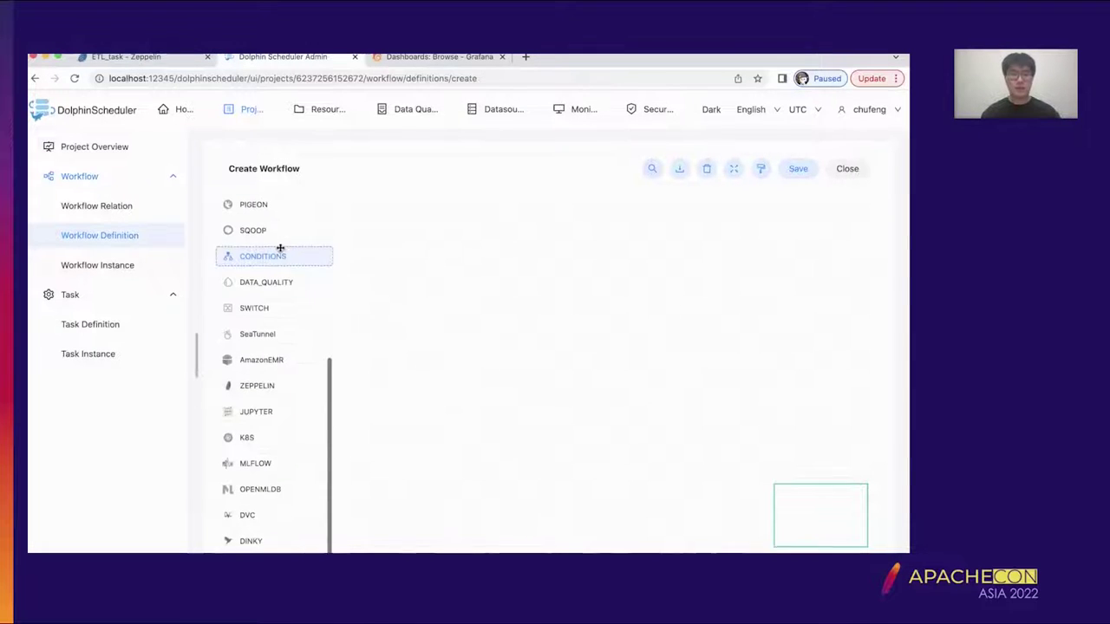
scroll(282, 460, up, 5)
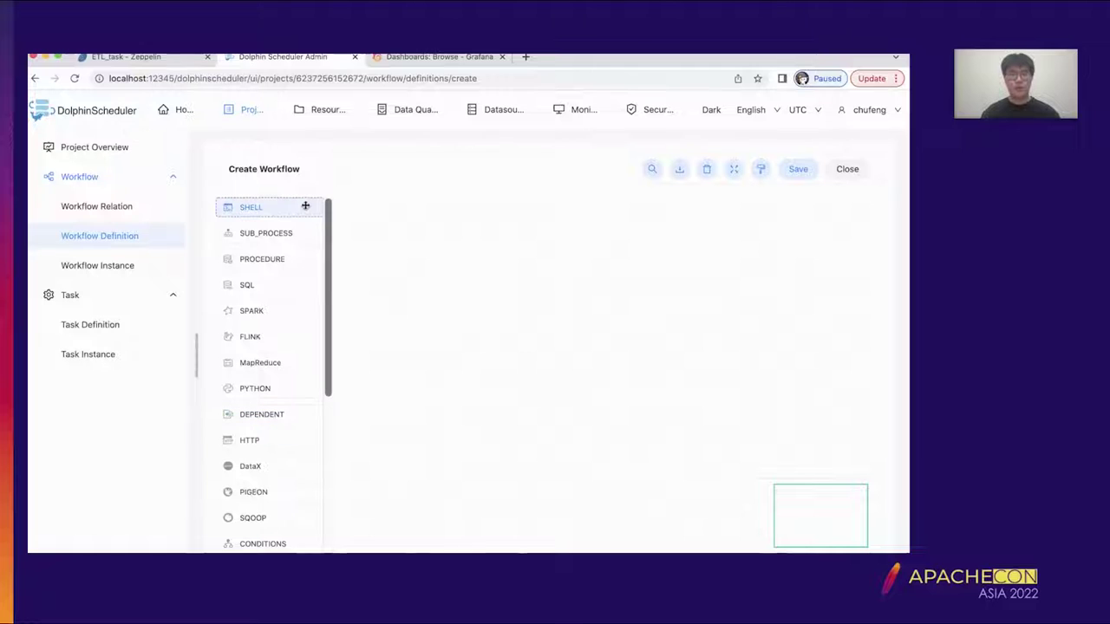
- Add a SHELL node named start_task with the script 'echo 1' and confirm it
drag(305, 205, 521, 246)
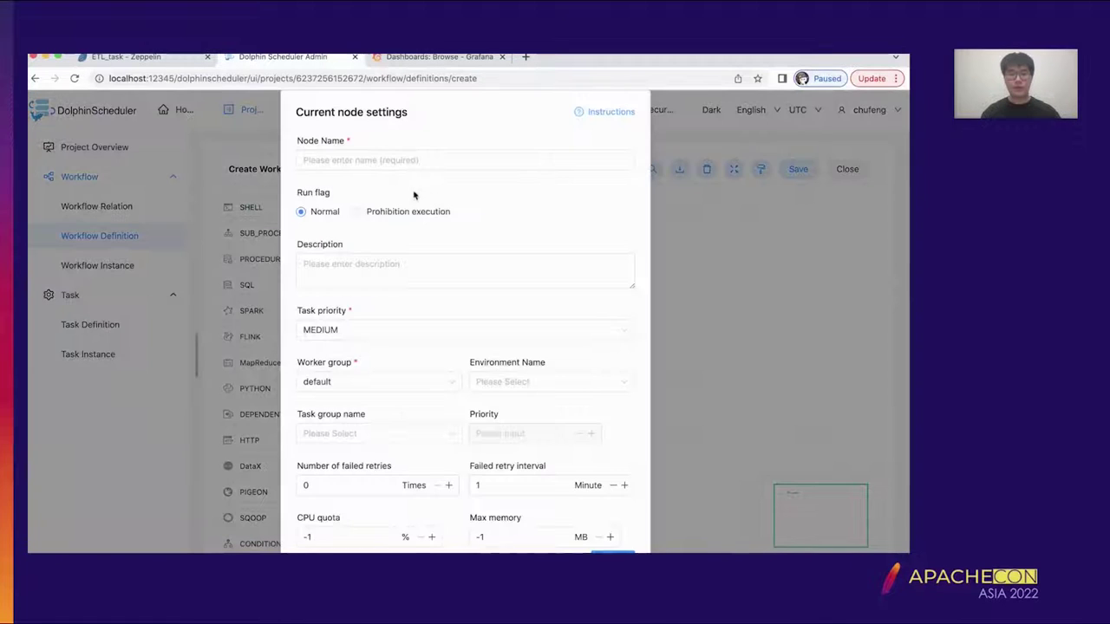
click(411, 164)
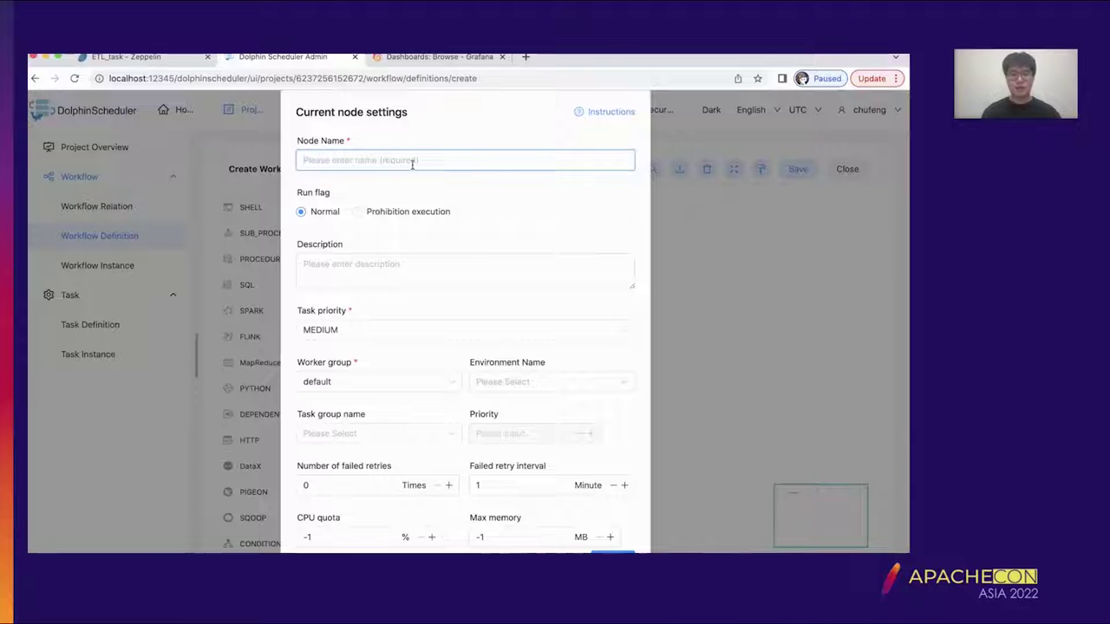
text(sam)
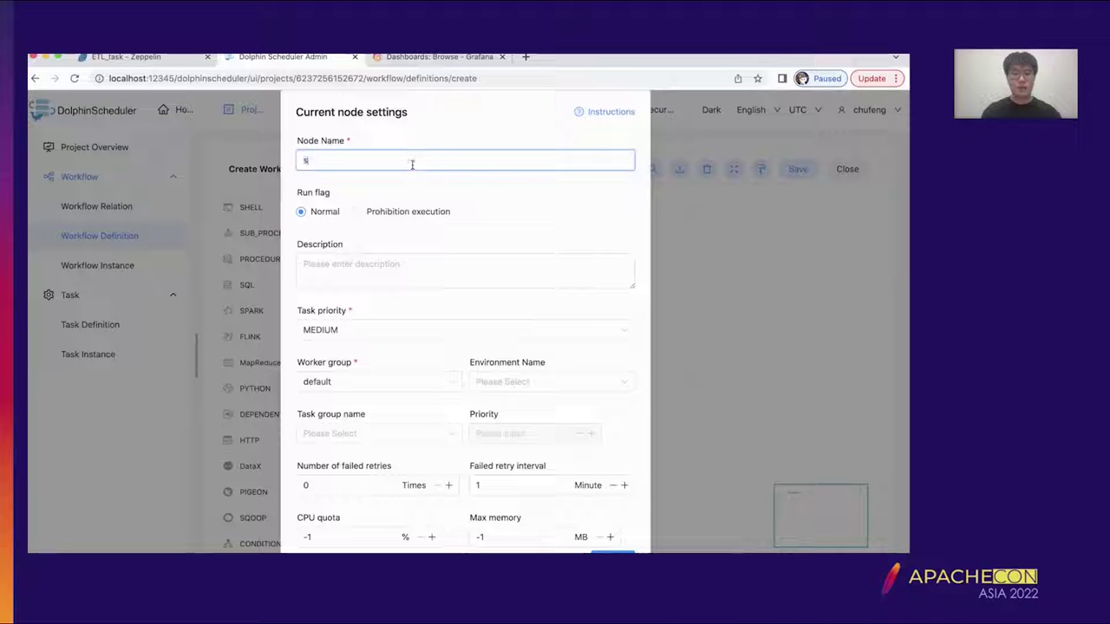
key(BackSpace)
text(art)
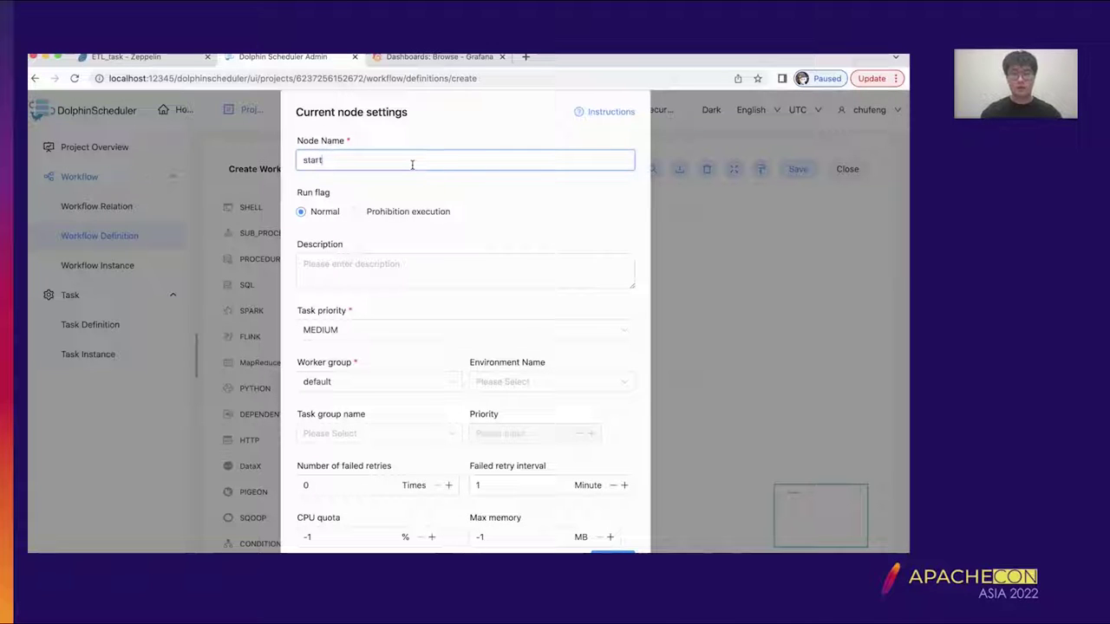
text(_node)
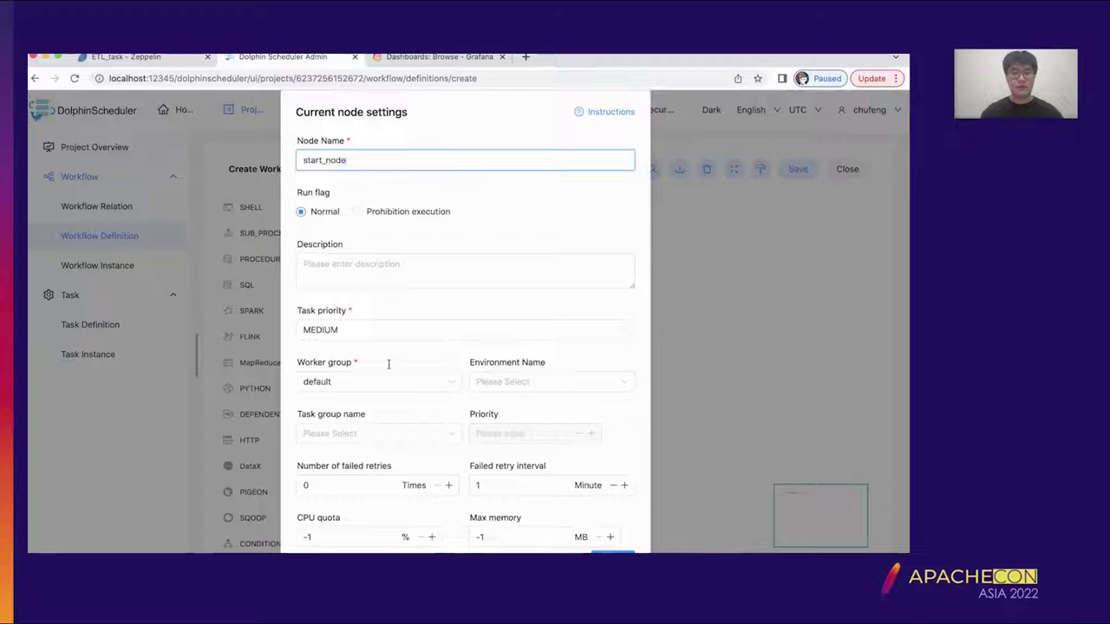
scroll(475, 184, down, 1)
key(BackSpace)
key(BackSpace)
key(BackSpace)
key(BackSpace)
text(task)
scroll(443, 357, down, 5)
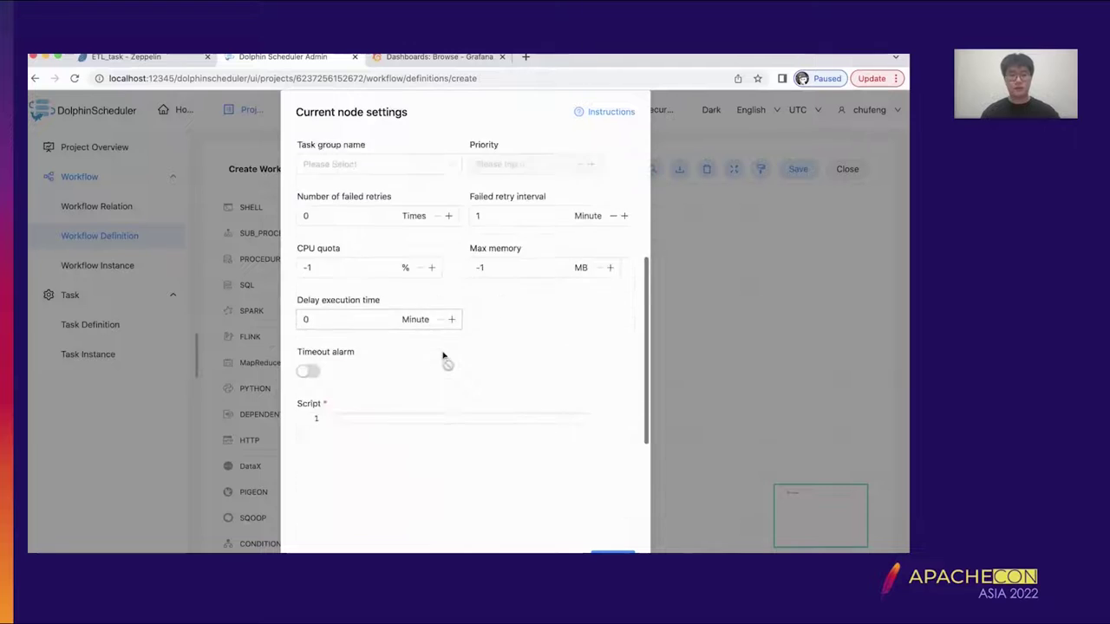
click(430, 352)
text(echo )
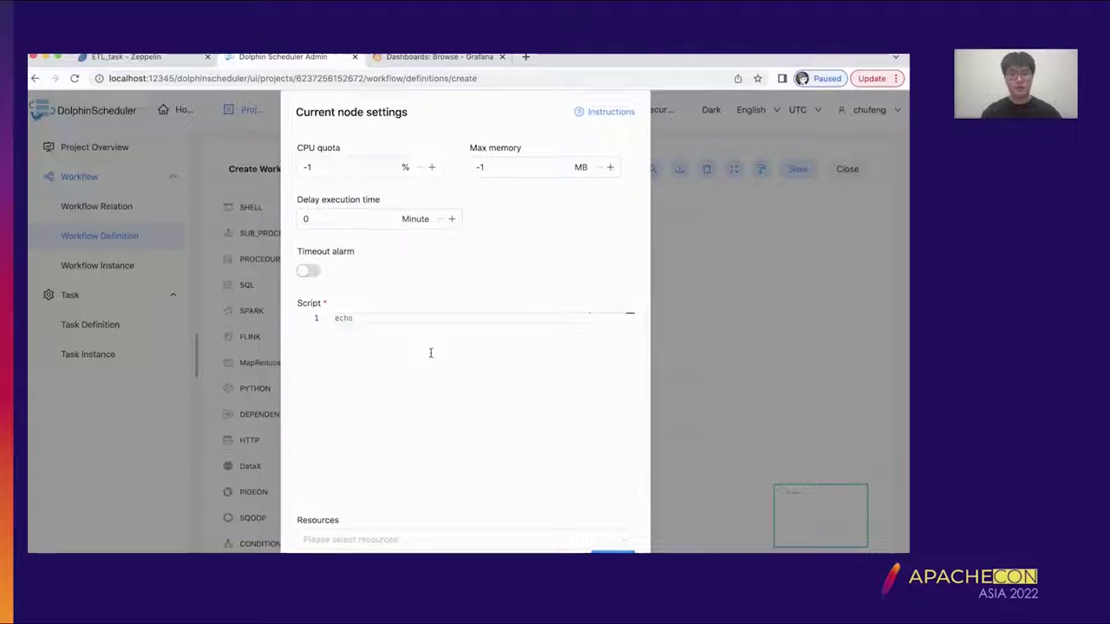
text(1)
click(612, 552)
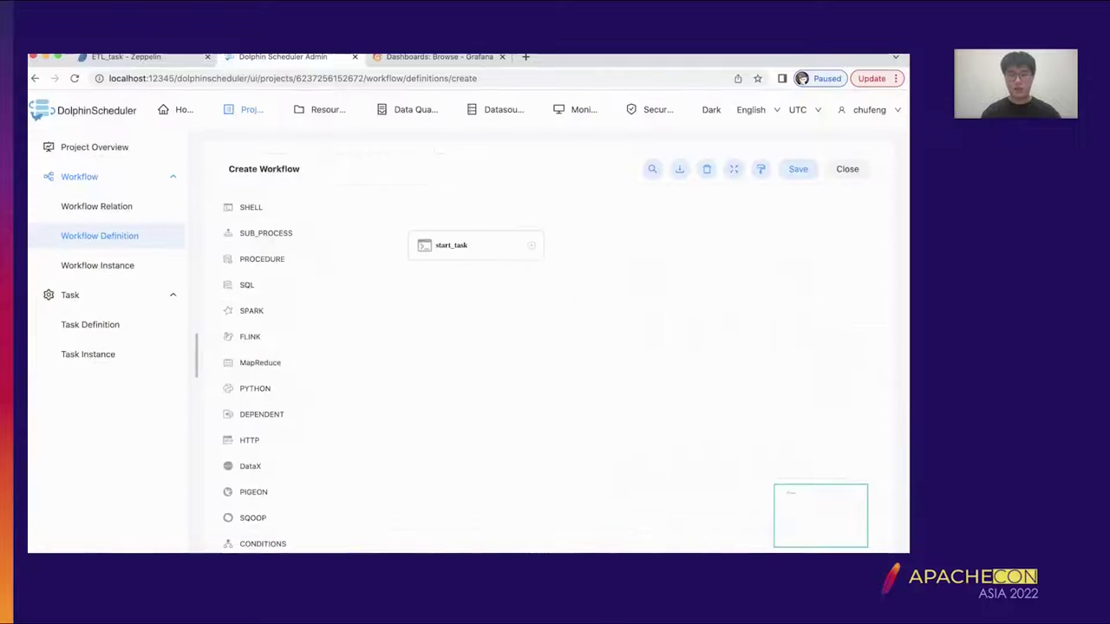
- Place a ZEPPELIN node named test_etl on the canvas, then switch to the ETL_task notebook
scroll(260, 405, down, 3)
scroll(322, 405, down, 3)
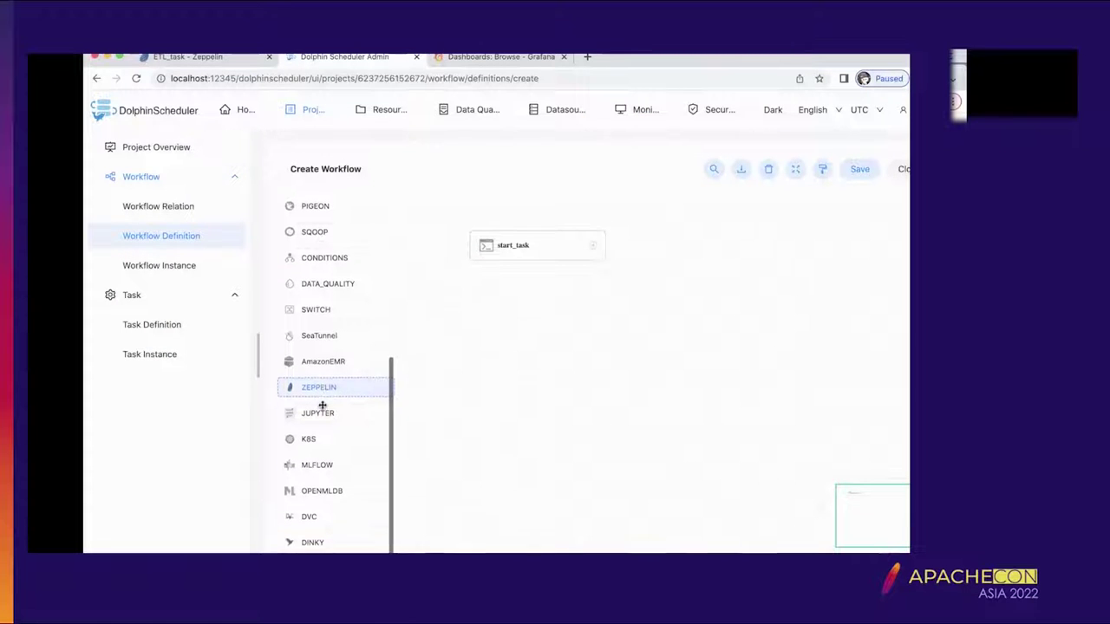
scroll(345, 364, up, 1)
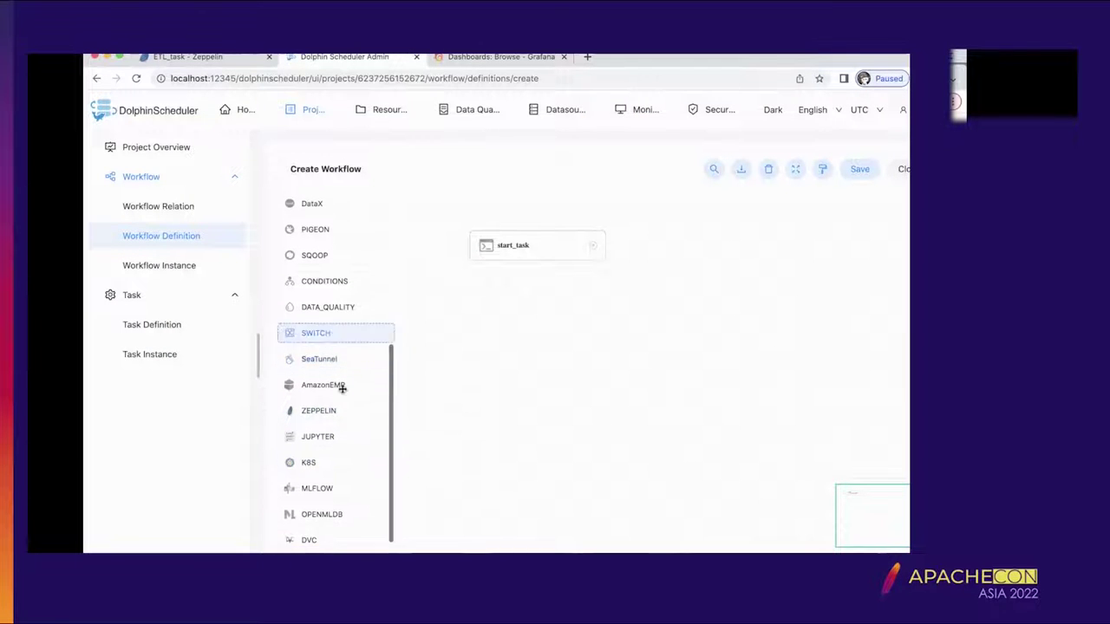
drag(342, 413, 511, 344)
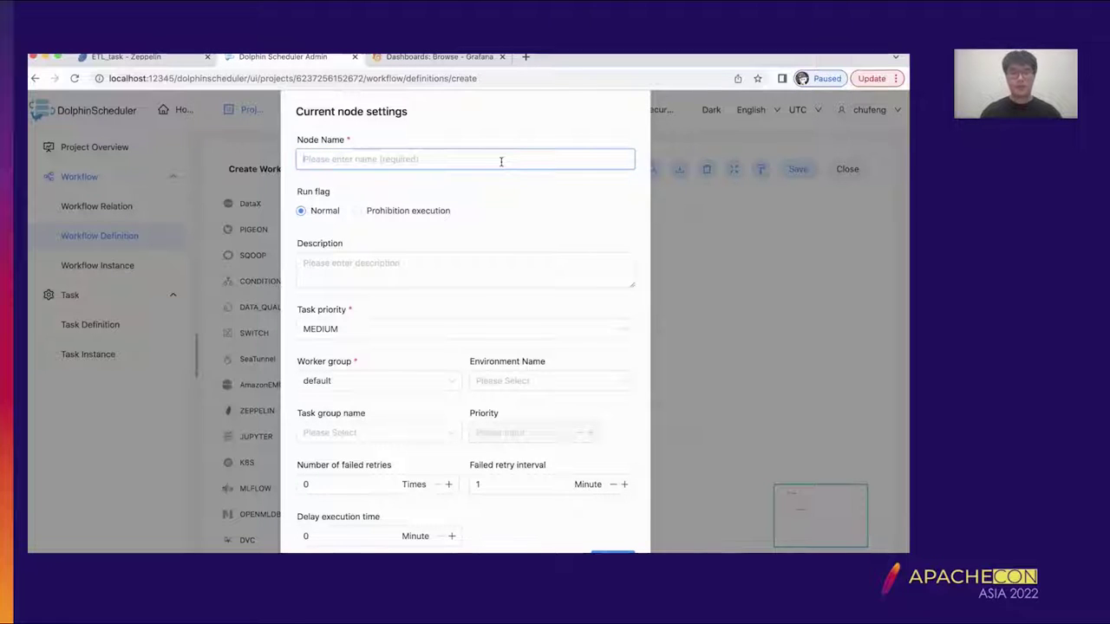
text(te)
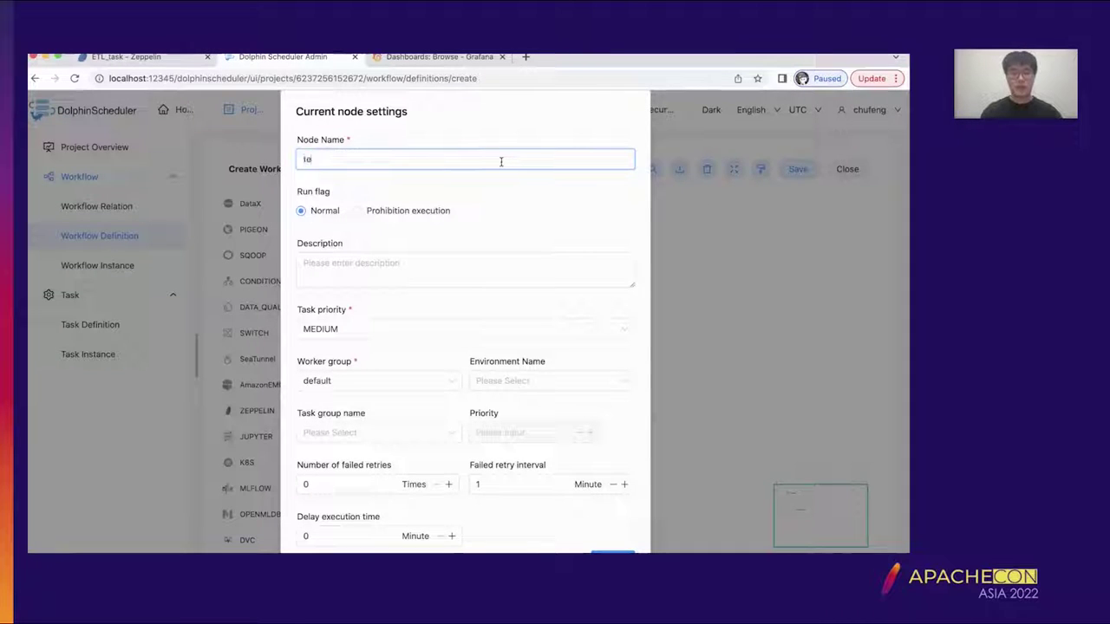
text(st_etl)
scroll(509, 376, down, 5)
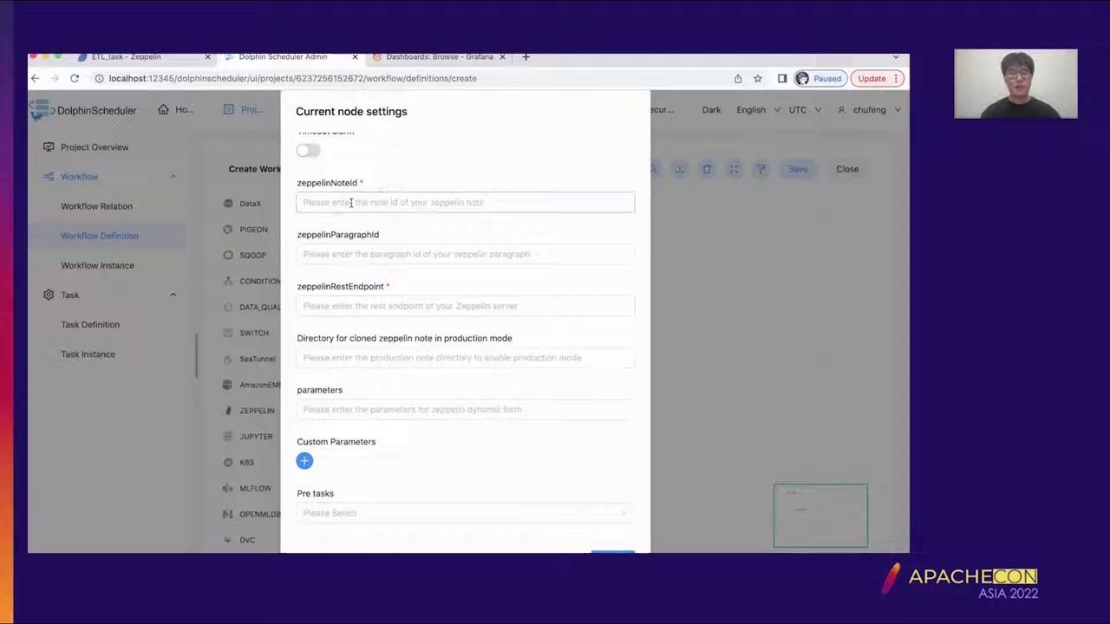
click(125, 56)
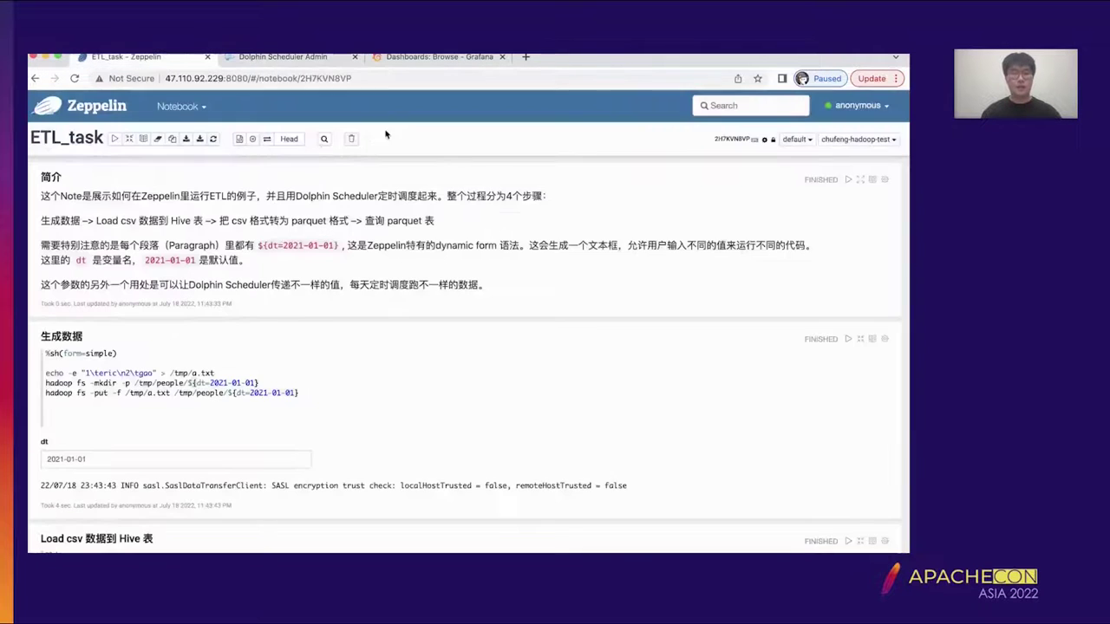
- Copy note ID 2H7KVN8VP from the ETL_task notebook address into the zeppelinNoteId field
double_click(344, 78)
key(super+c)
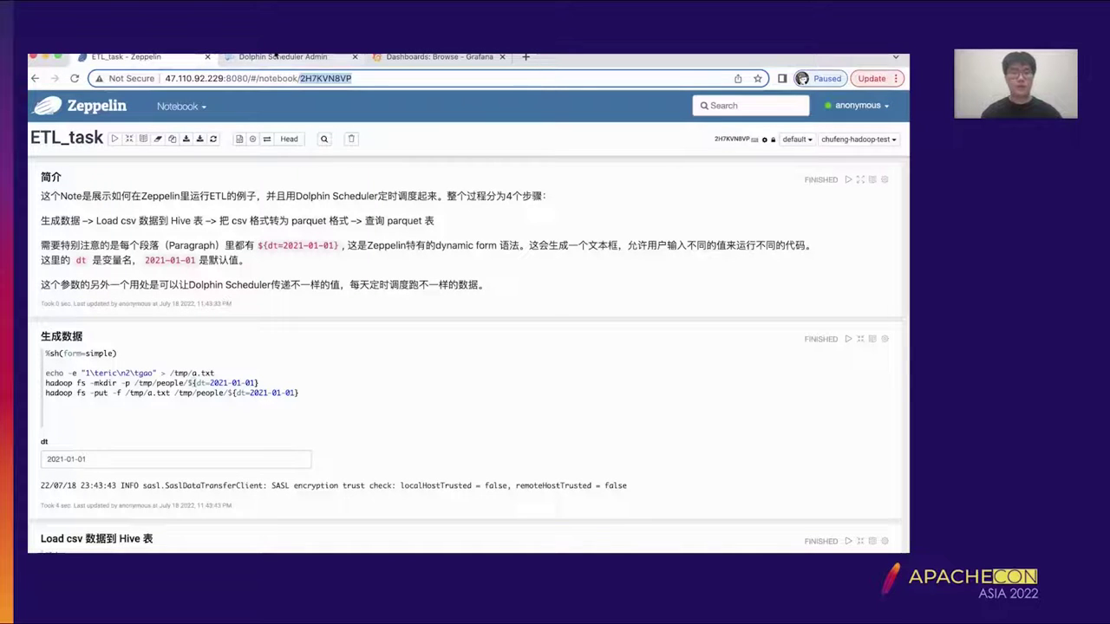
click(283, 56)
click(501, 203)
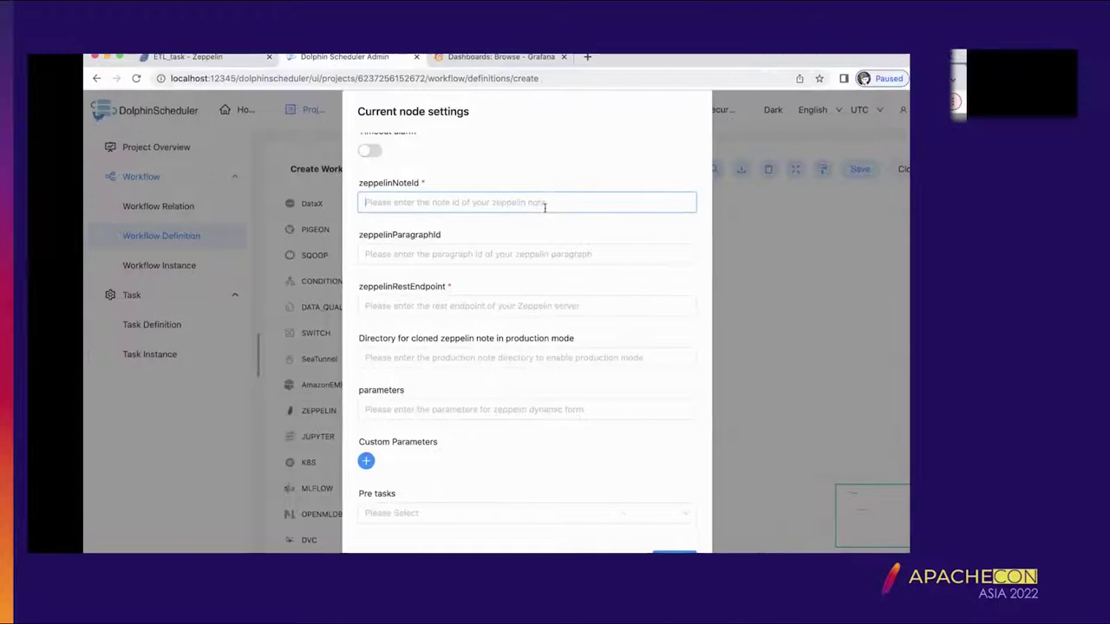
key(super+v)
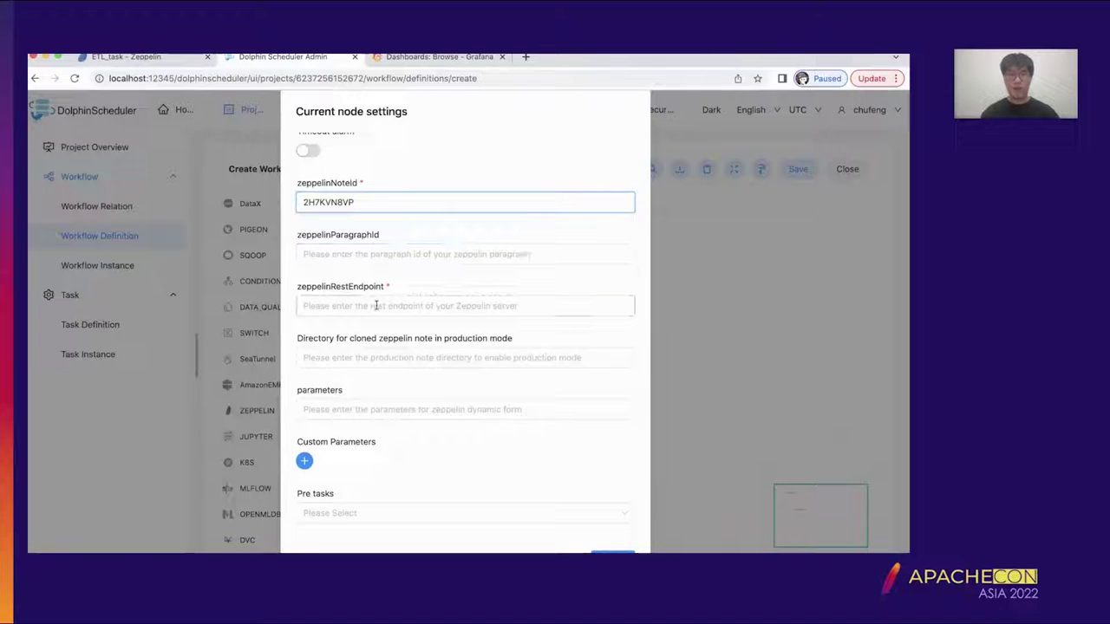
click(139, 58)
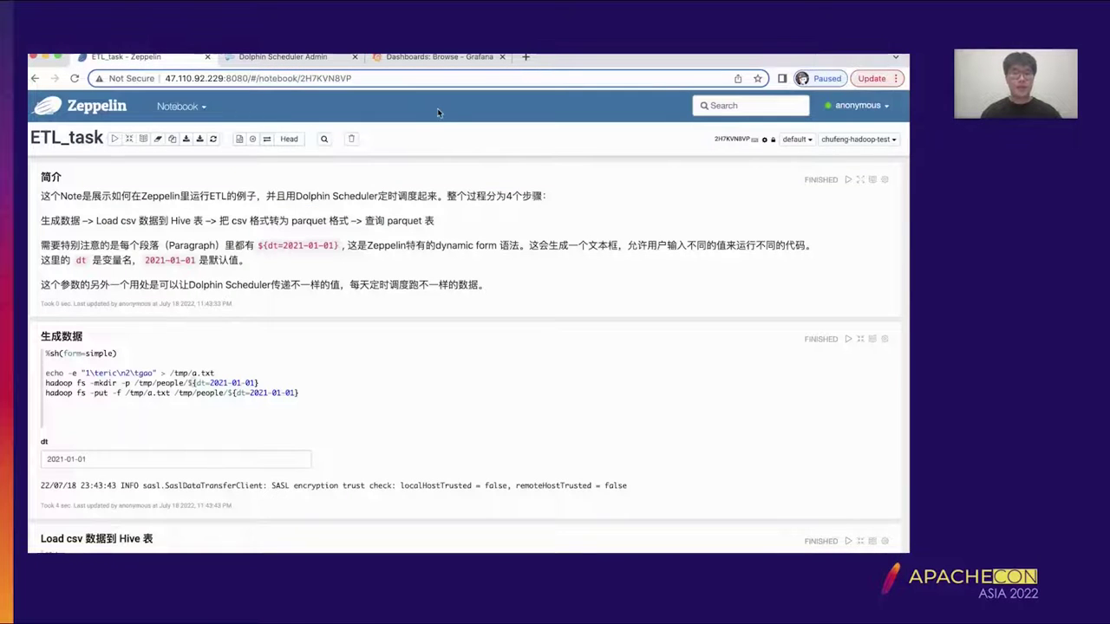
key(ctrl+Tab)
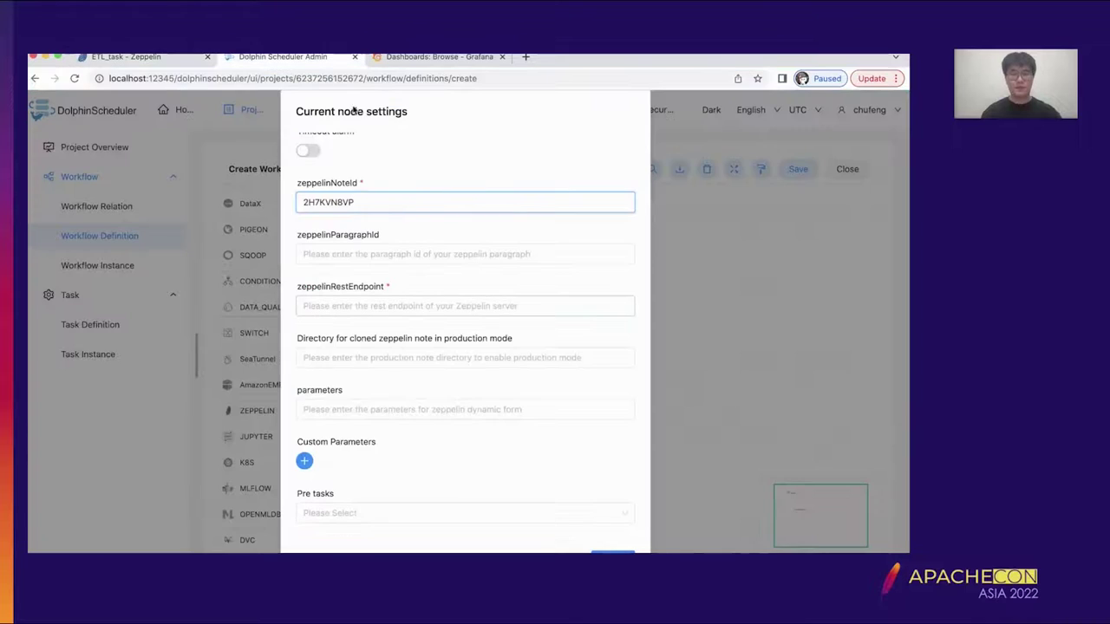
click(393, 304)
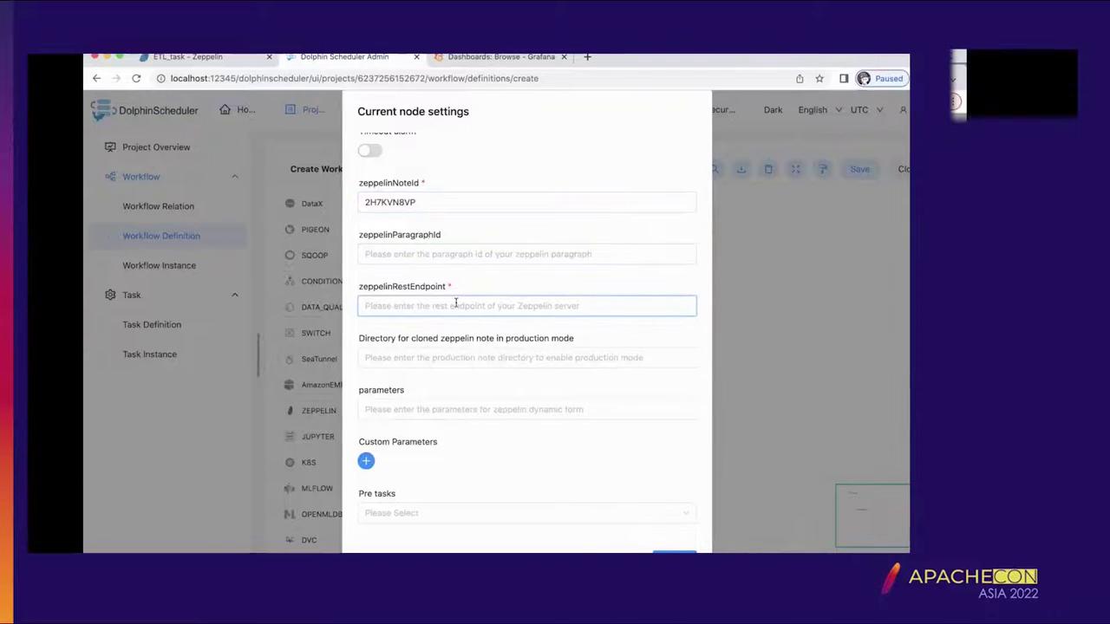
text(http://47.110.92.229:8080/)
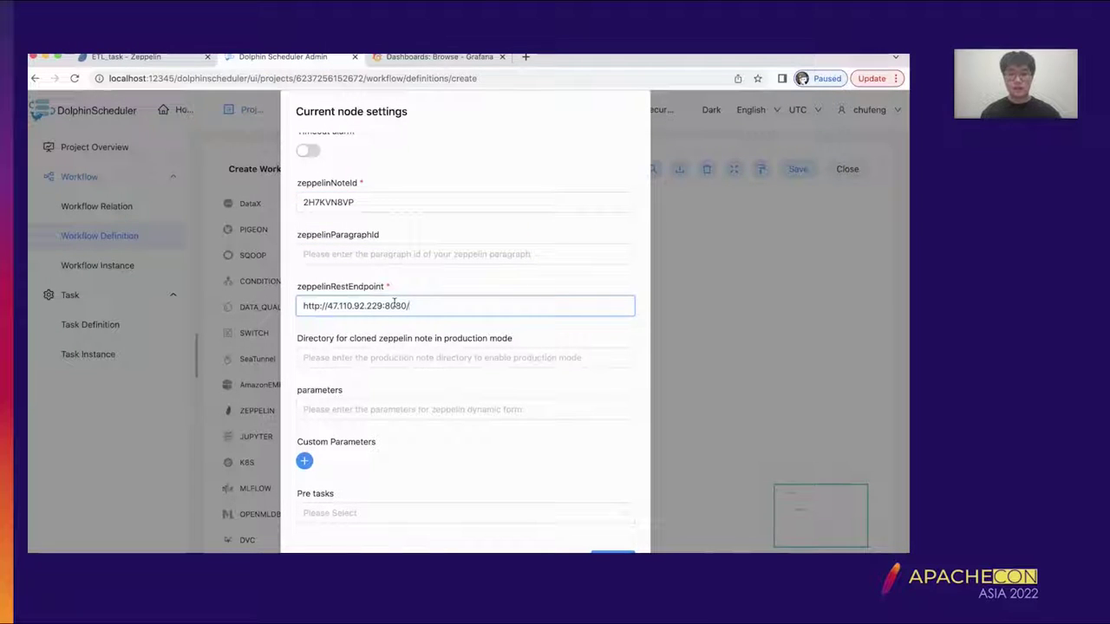
key(BackSpace)
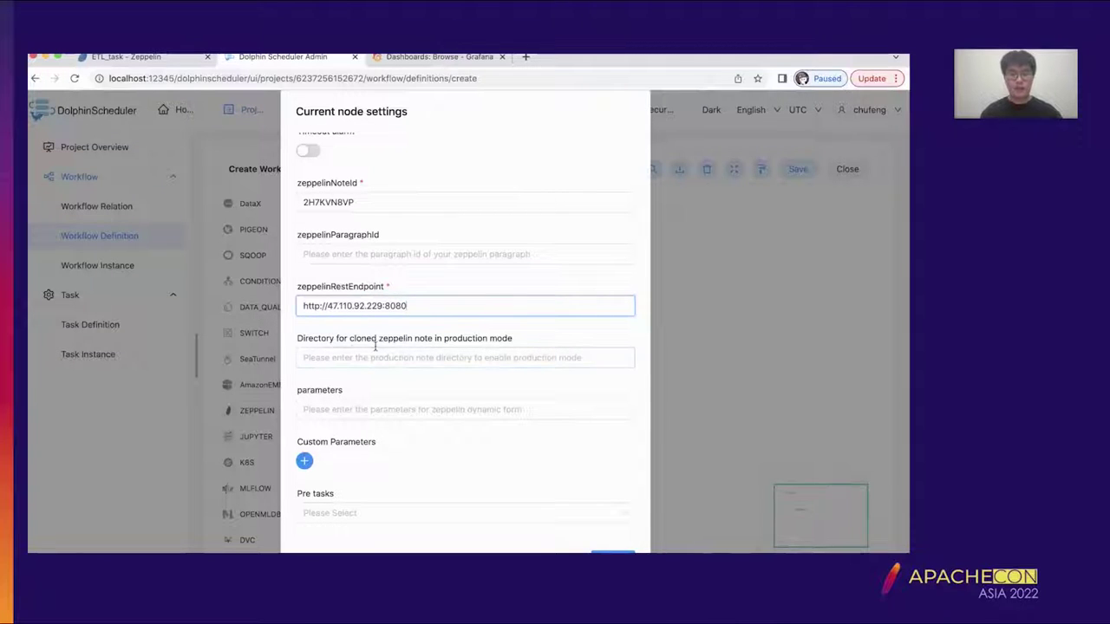
click(408, 355)
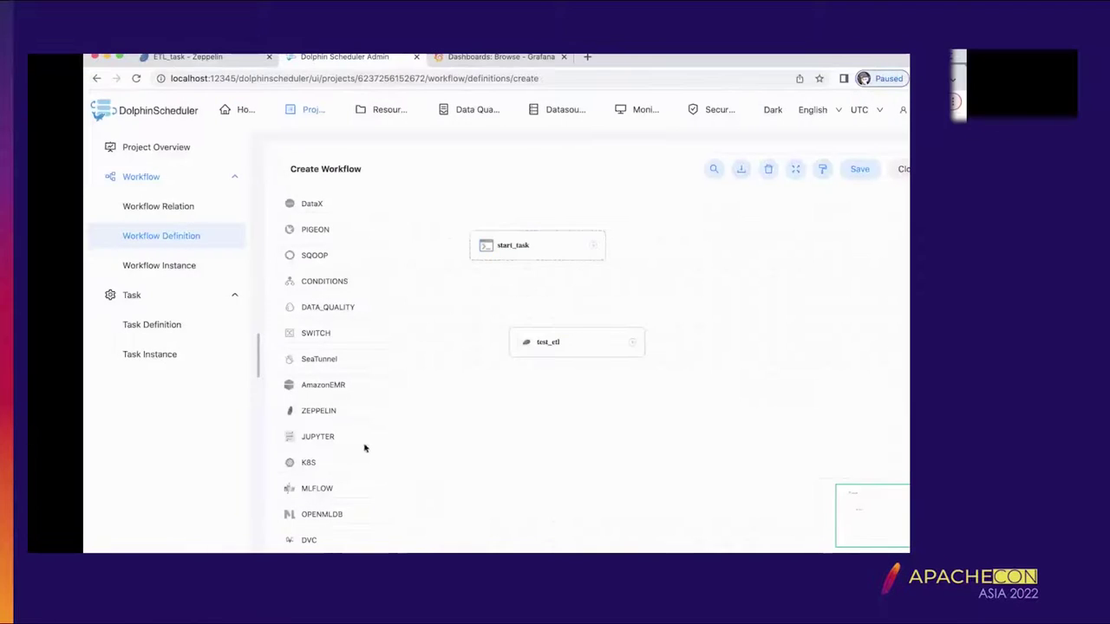
drag(256, 539, 270, 527)
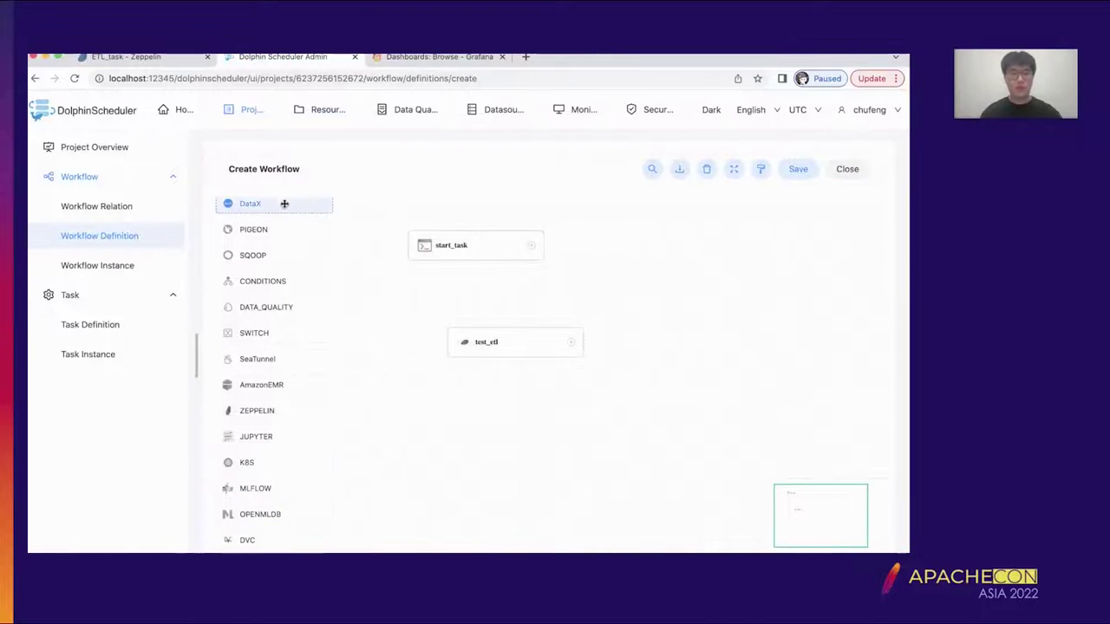
- Add a SHELL node named end_task with an echo script
scroll(285, 248, up, 5)
drag(280, 205, 533, 416)
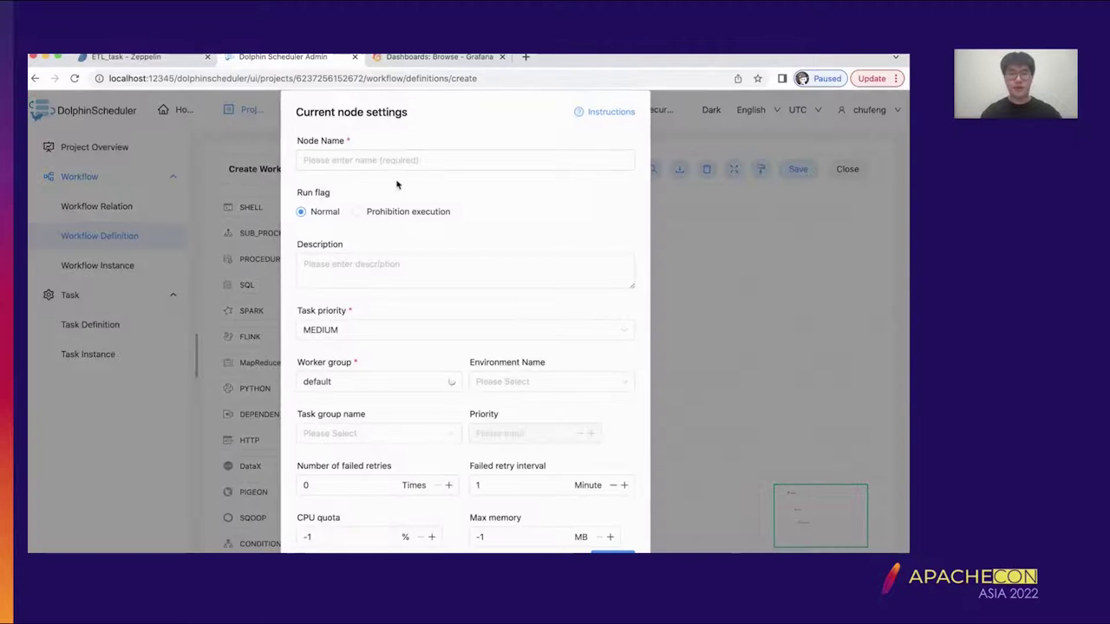
click(393, 161)
text(end_task)
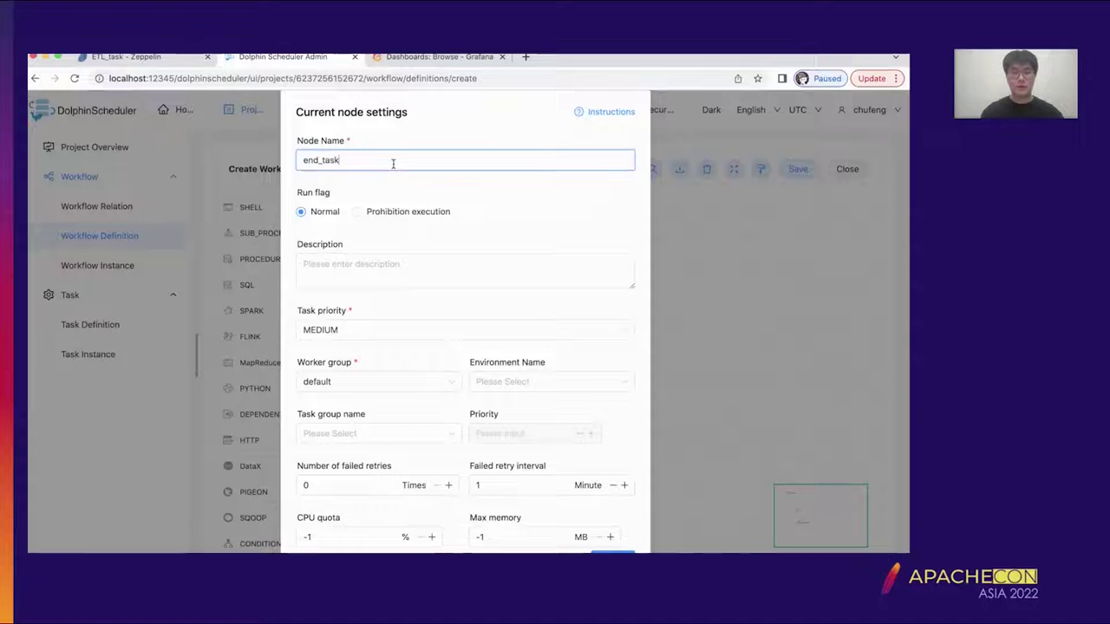
scroll(393, 164, down, 10)
click(367, 226)
text(echo)
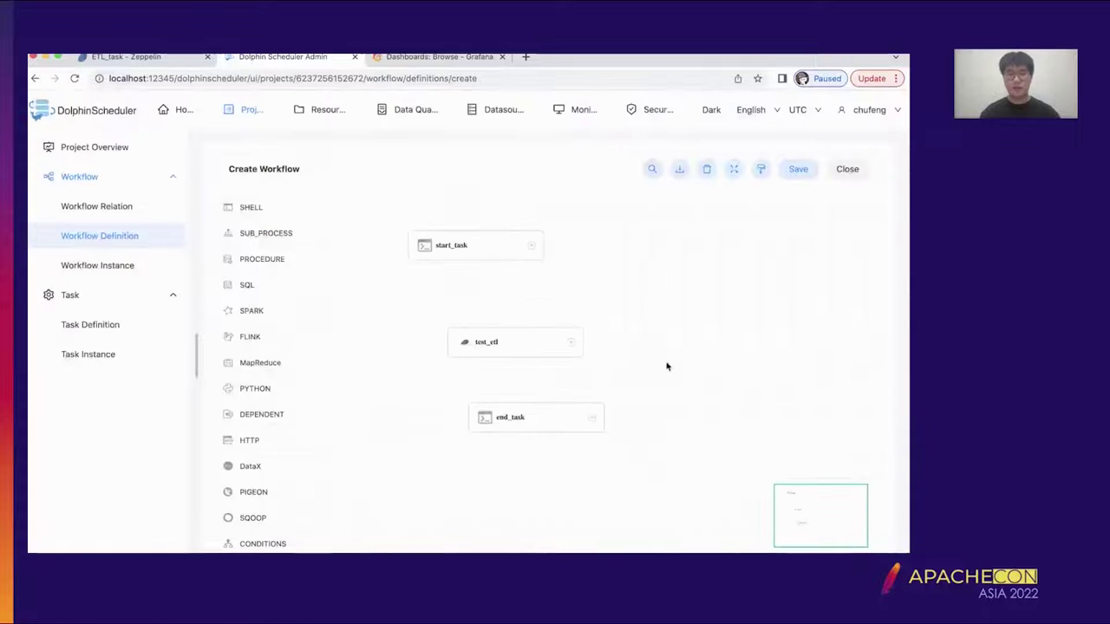
- Link start_task → test_etl → end_task and save the workflow
drag(530, 246, 617, 405)
drag(775, 398, 805, 317)
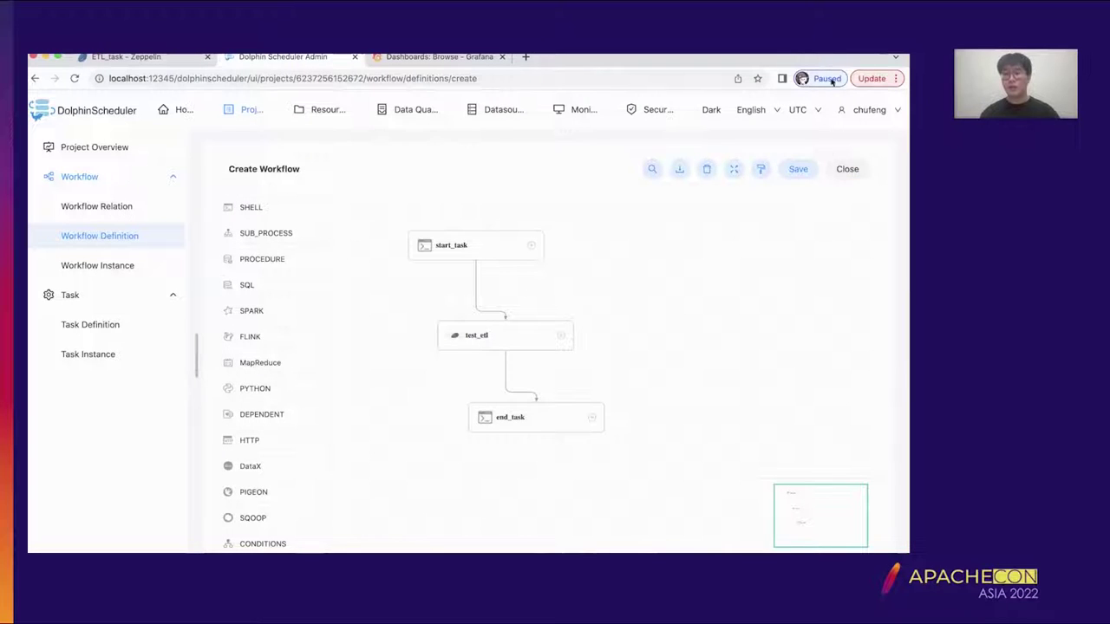
click(795, 170)
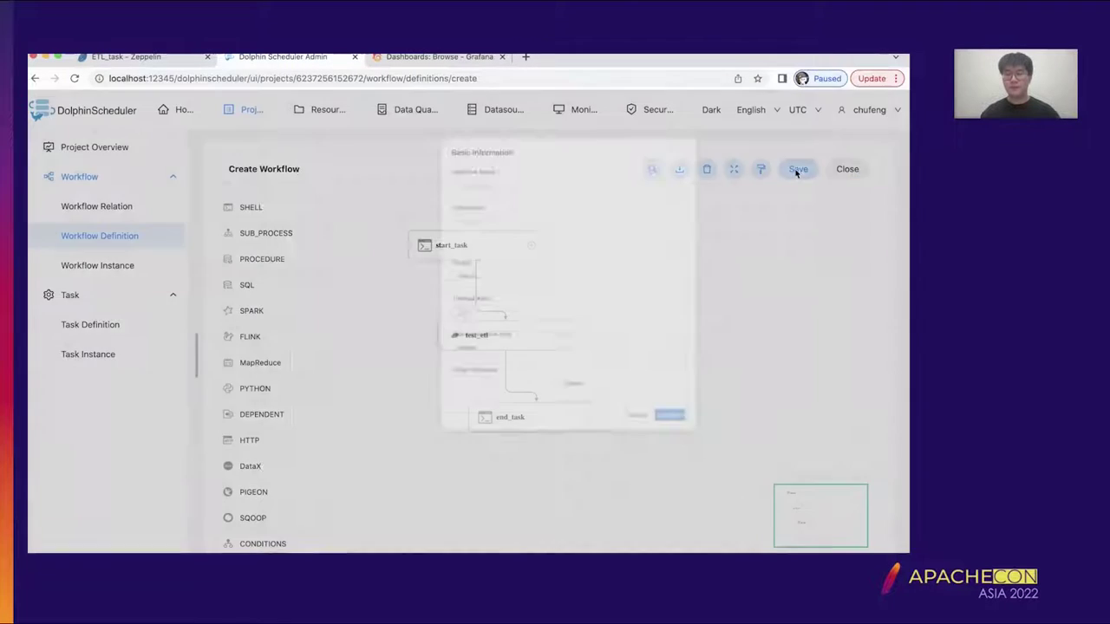
- Enter test_etl as the workflow name in Basic Information and confirm
click(418, 185)
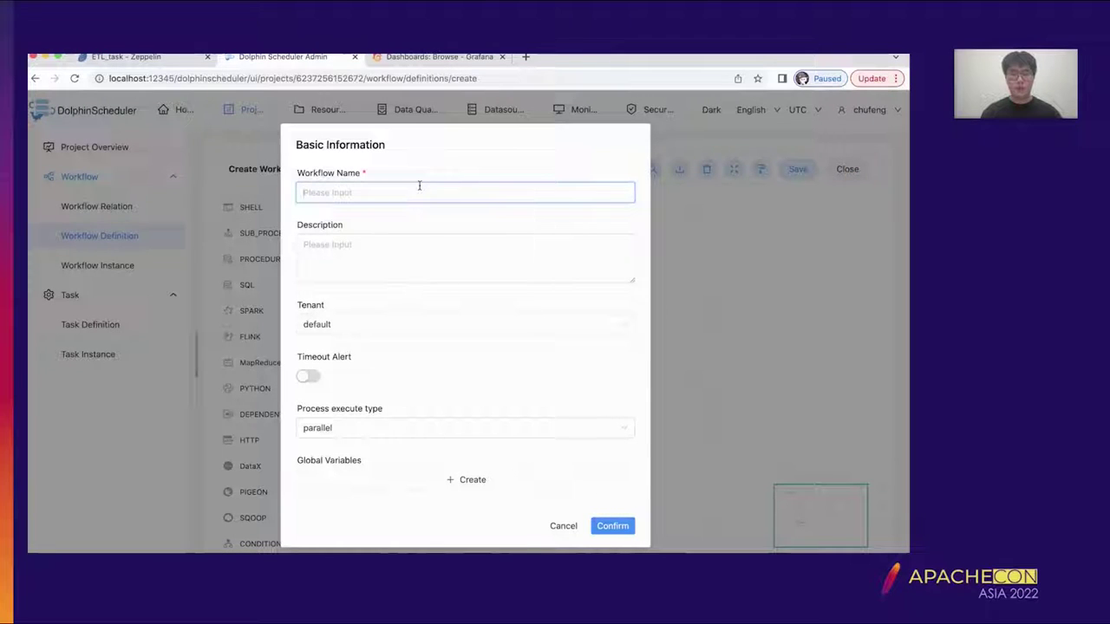
text(test_etl)
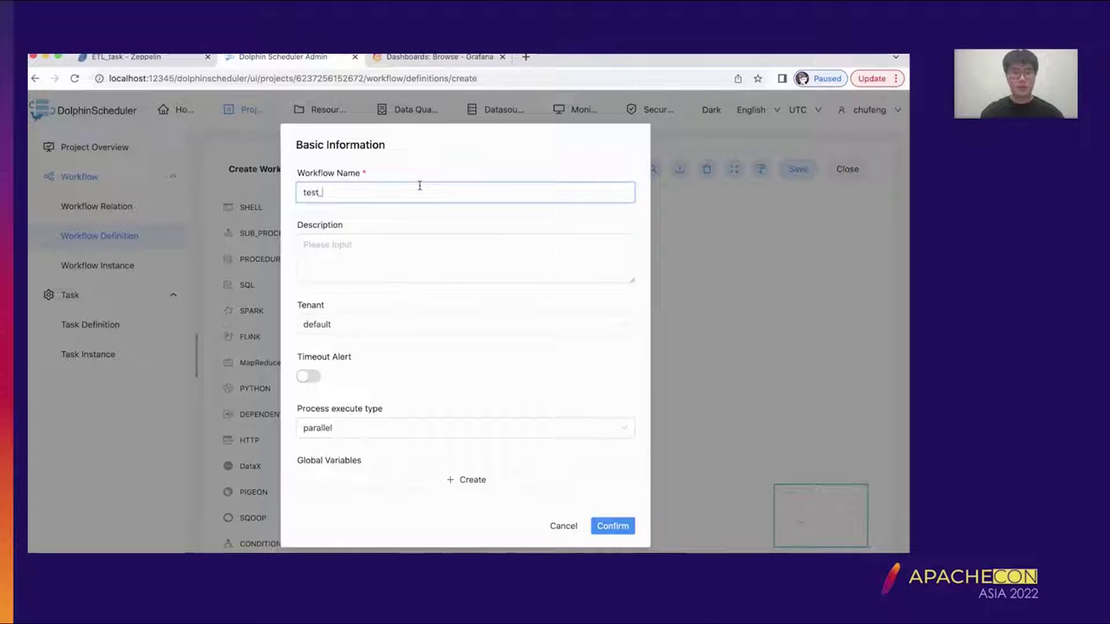
click(613, 526)
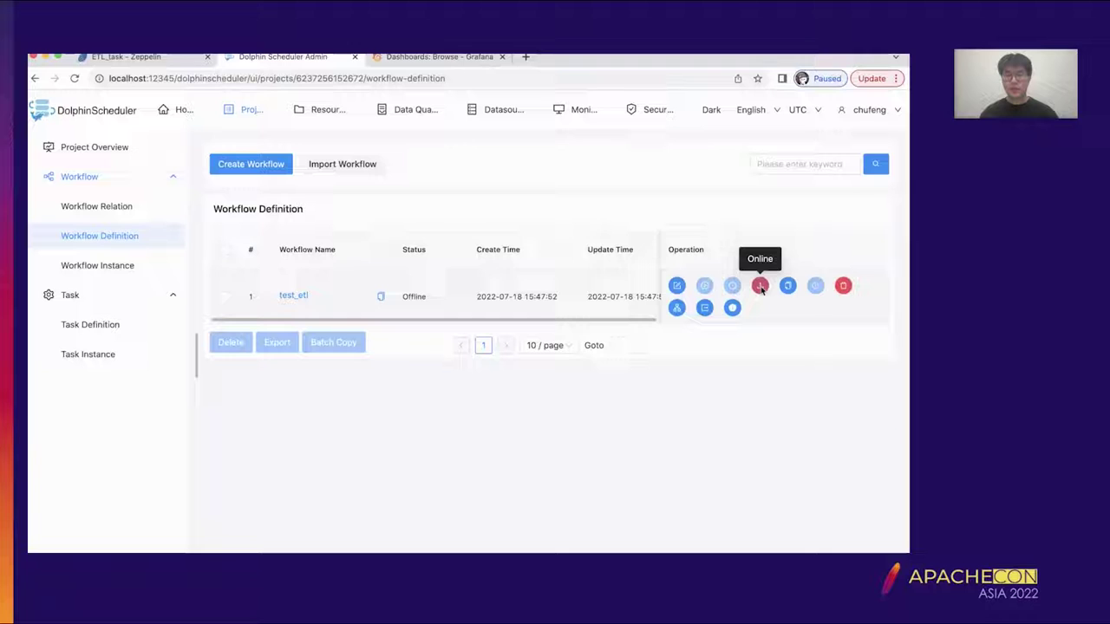
- Put test_etl online and run it, confirming the default start parameters
click(760, 287)
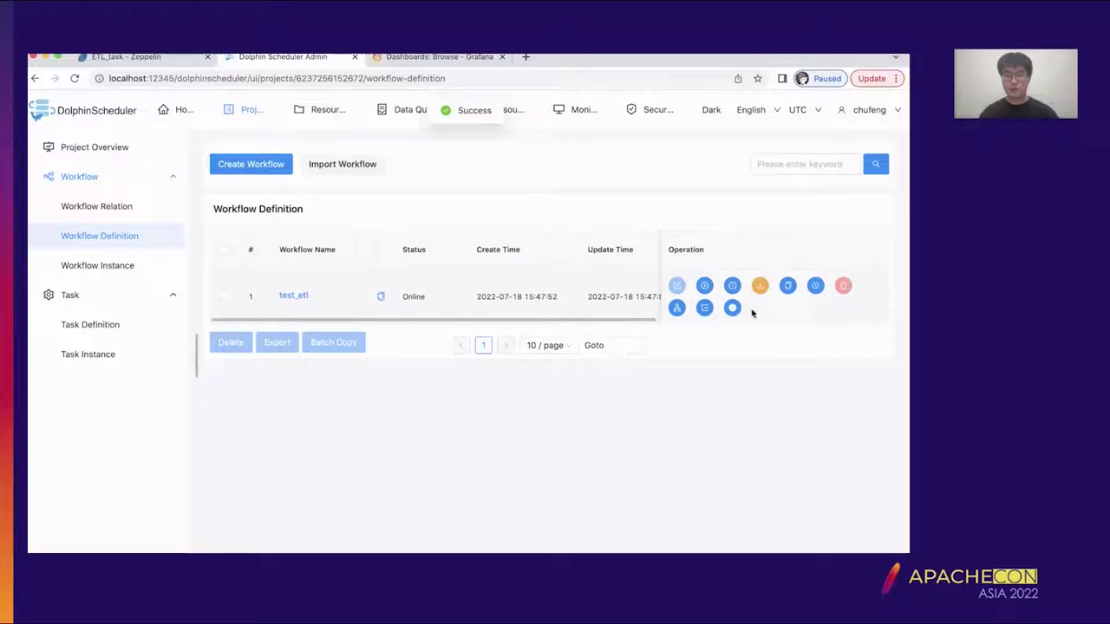
scroll(602, 299, right, 2)
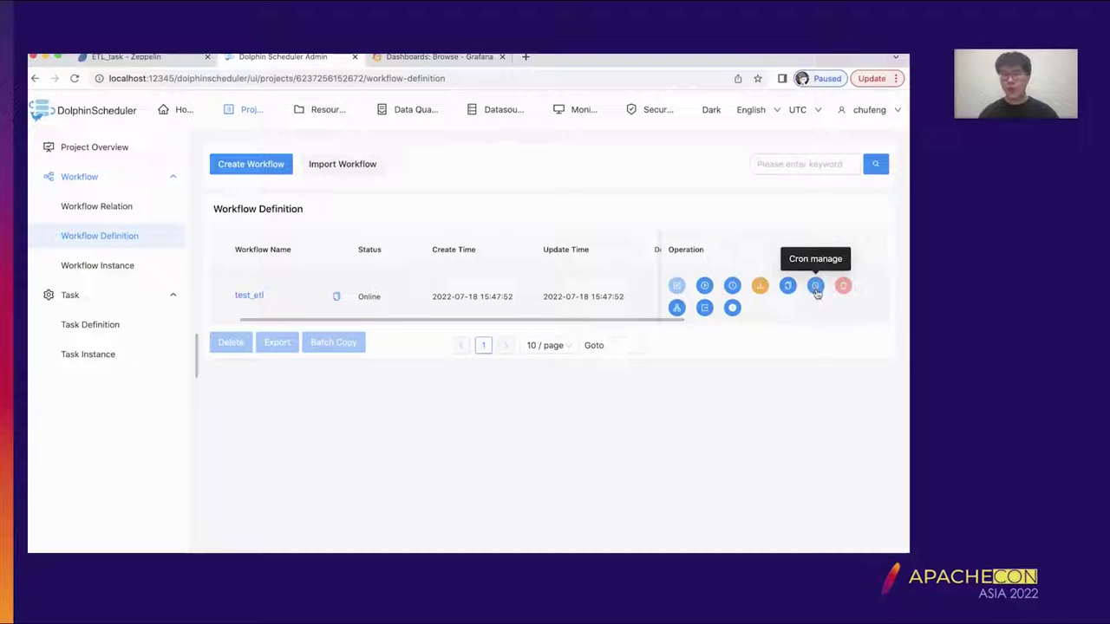
click(704, 285)
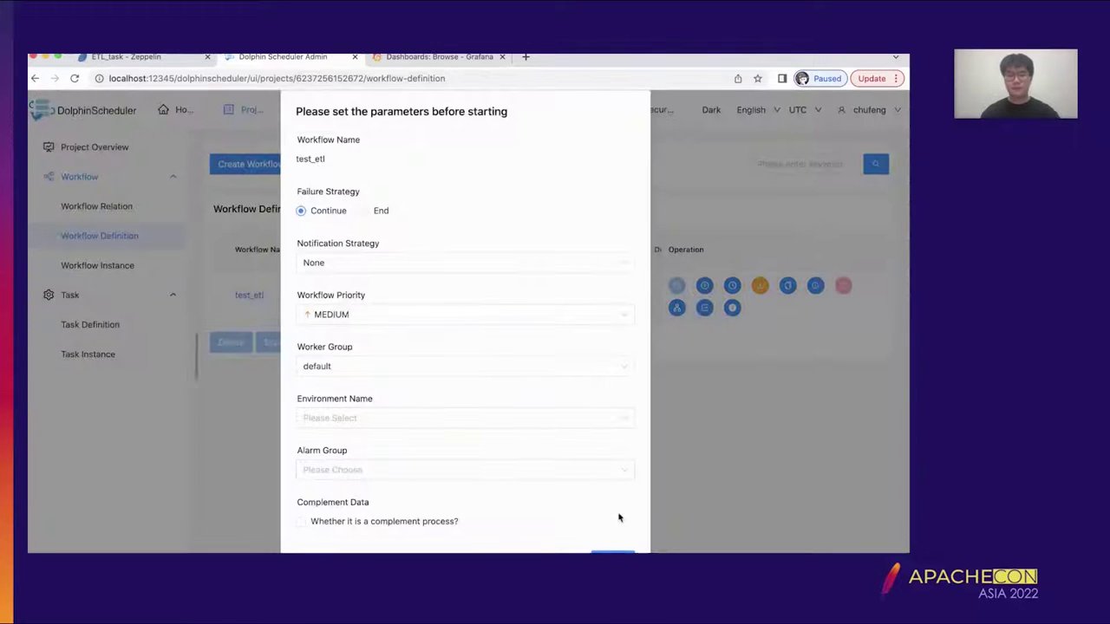
click(666, 552)
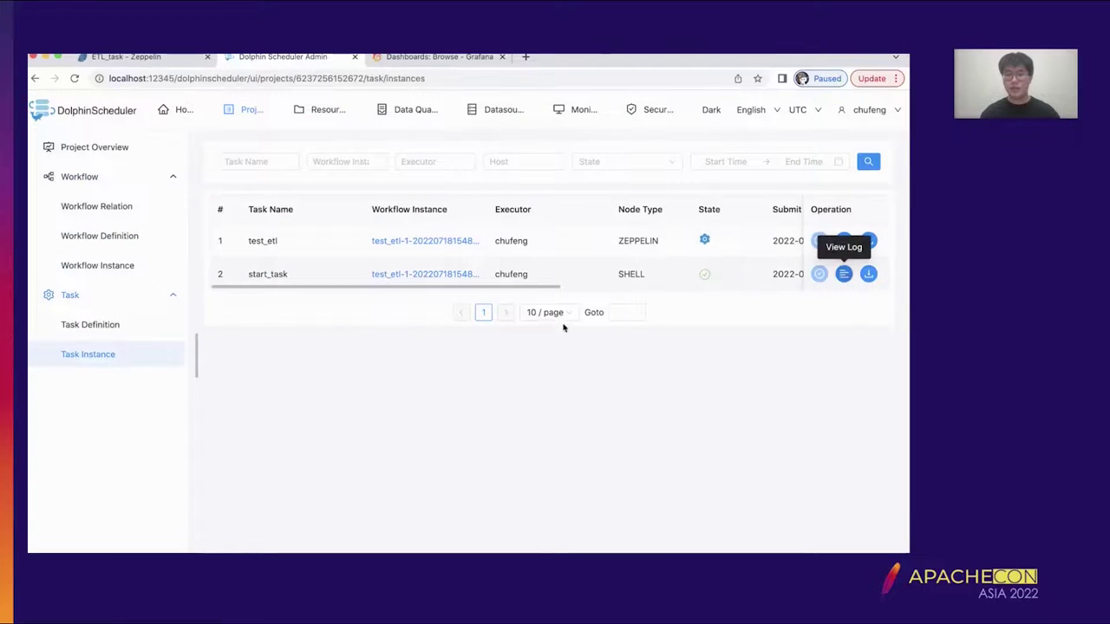
- Inspect the start_task and test_etl logs, then return to Workflow Definition
click(843, 273)
scroll(465, 403, down, 3)
scroll(464, 403, down, 5)
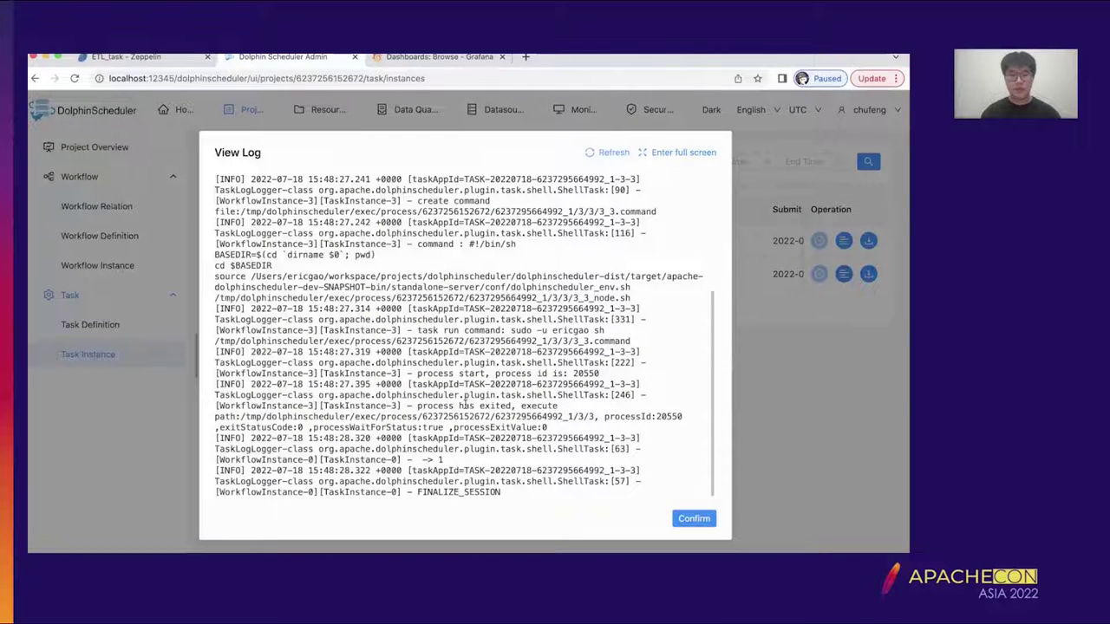
click(694, 518)
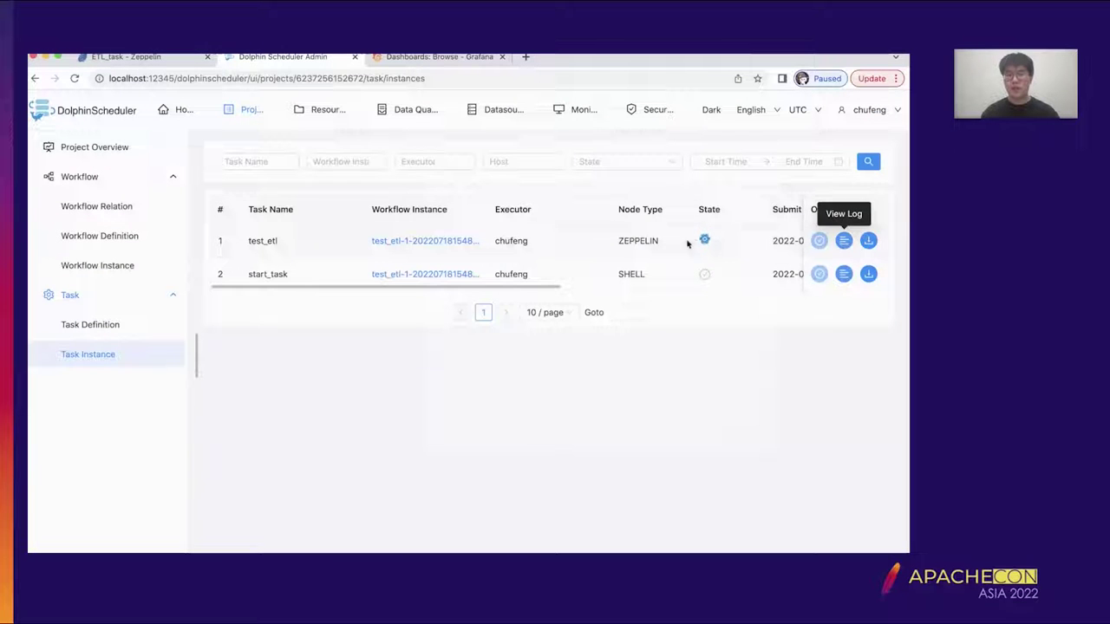
click(843, 241)
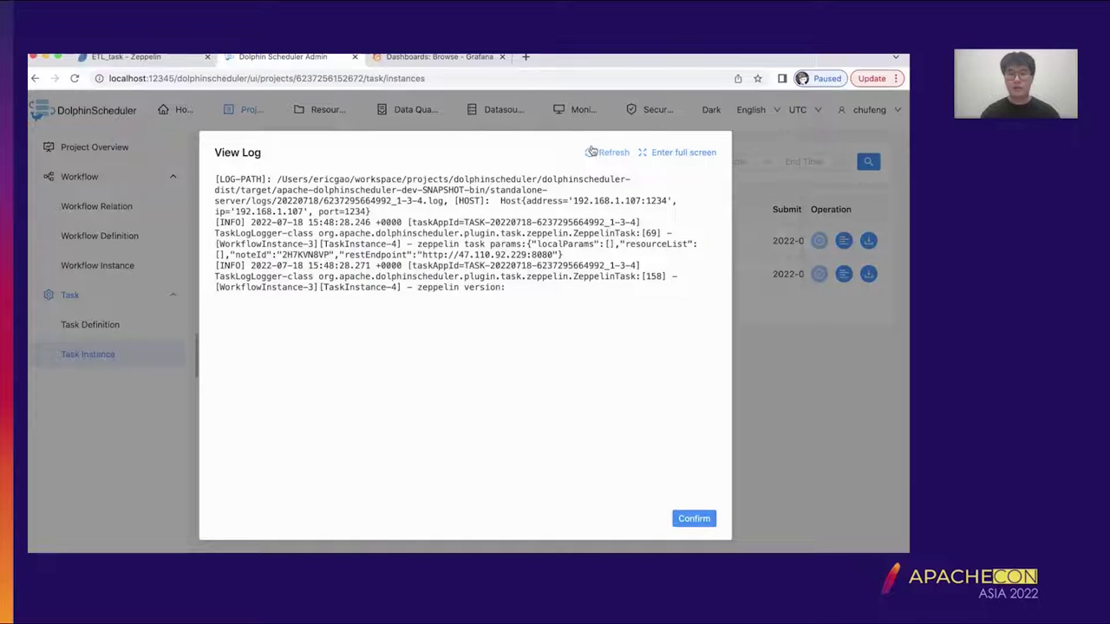
click(693, 519)
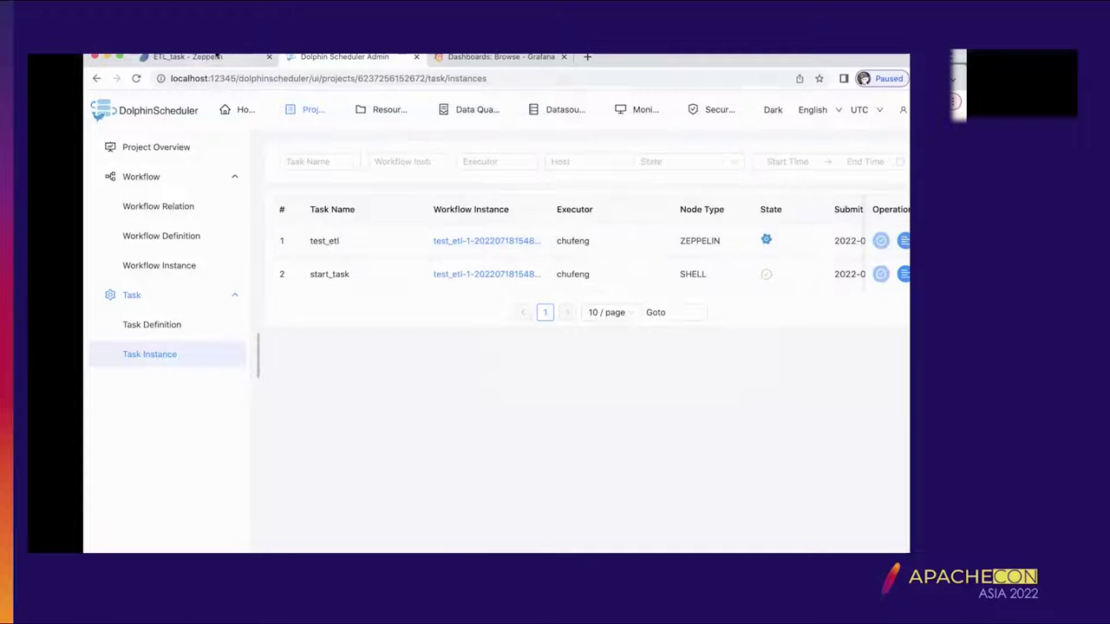
click(136, 242)
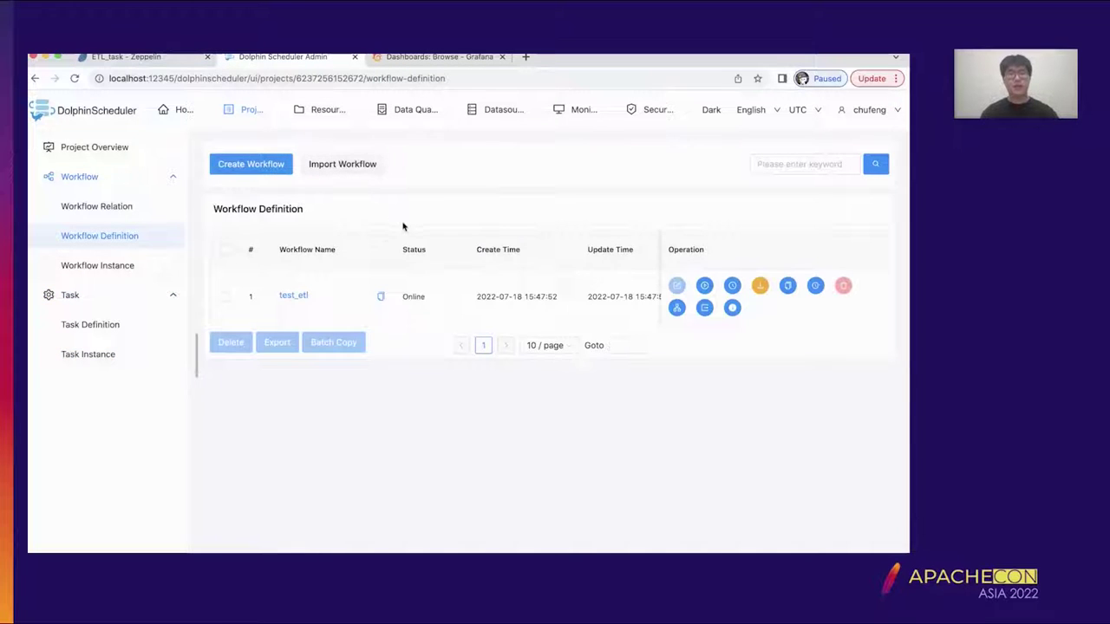
- Start a new workflow and drag a Zeppelin task onto its canvas
click(286, 170)
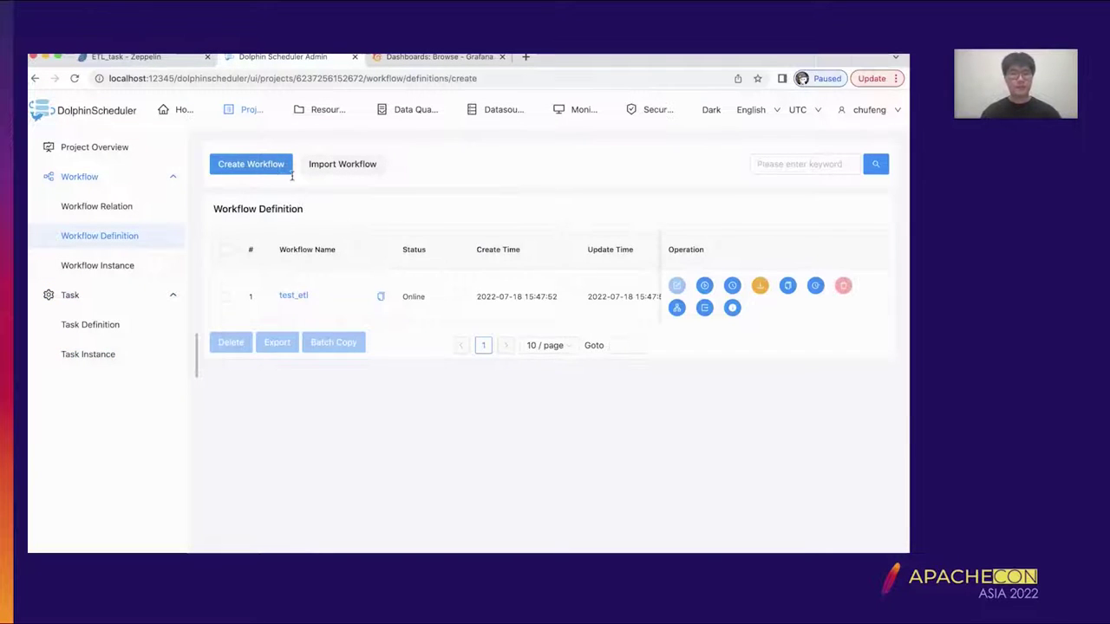
scroll(290, 423, down, 5)
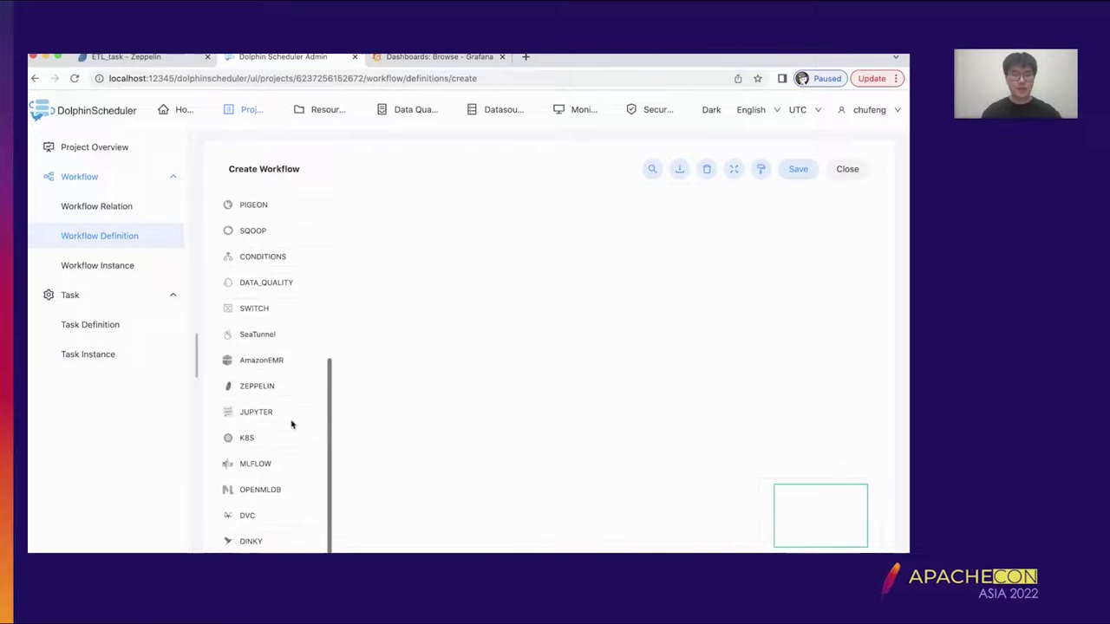
drag(287, 385, 617, 318)
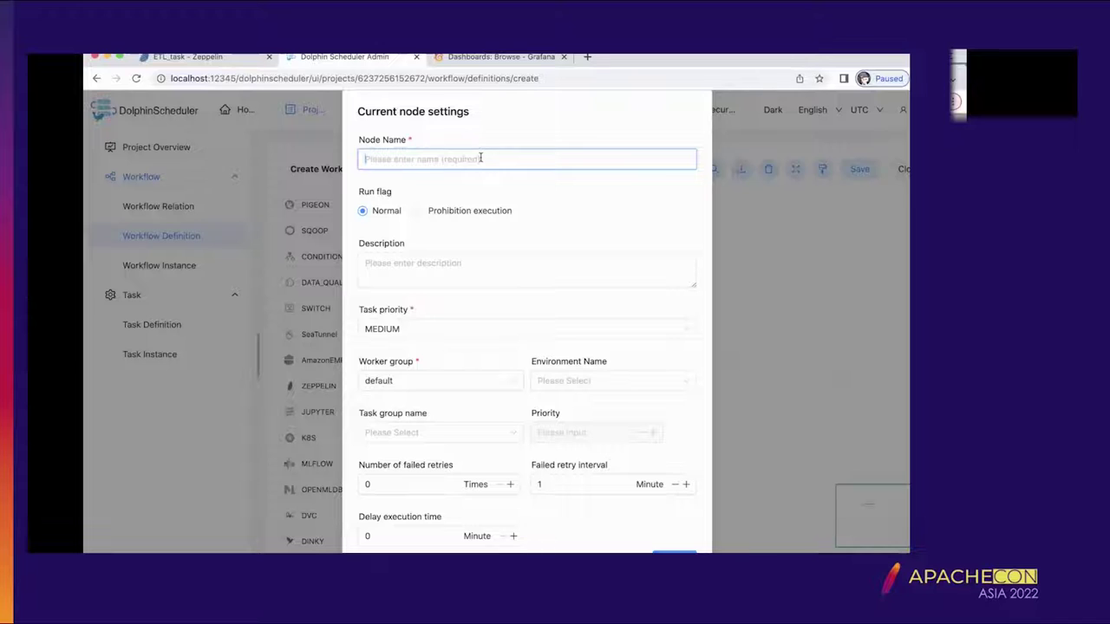
- Name the Zeppelin node test_etl_prod and scroll down to its zeppelinNoteId and zeppelinRestEndpoint fields
text(test_etl_prod)
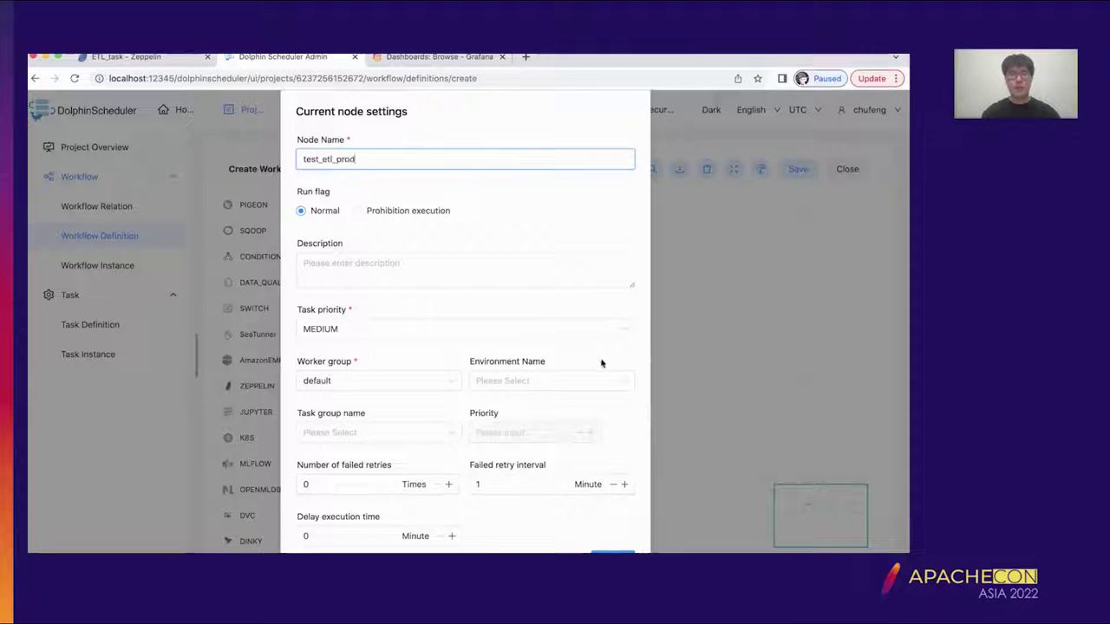
scroll(600, 363, down, 5)
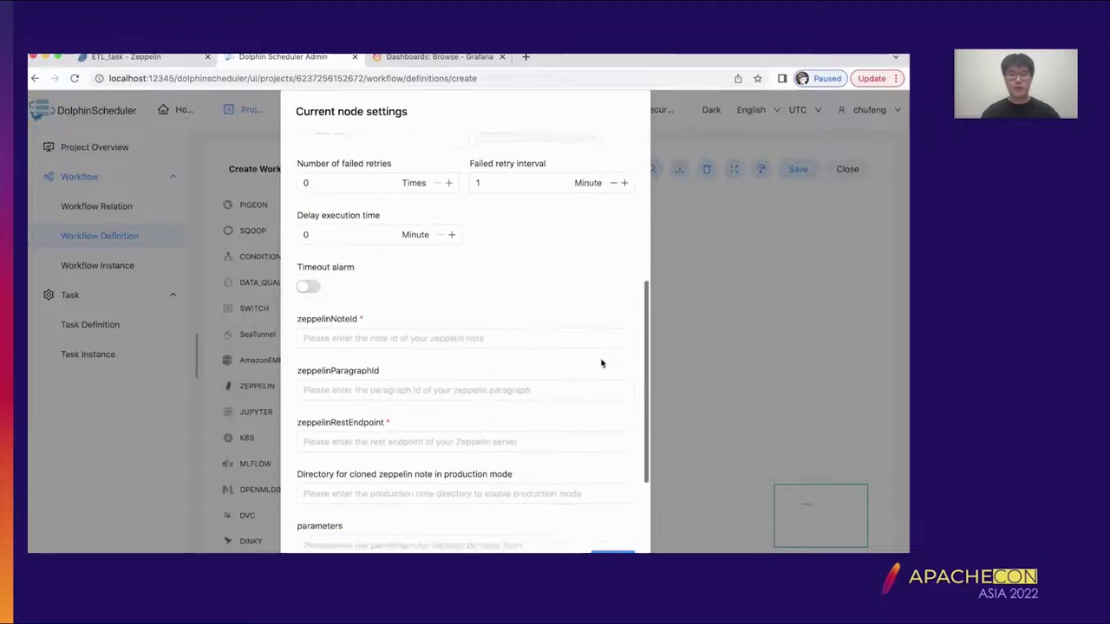
scroll(601, 362, down, 3)
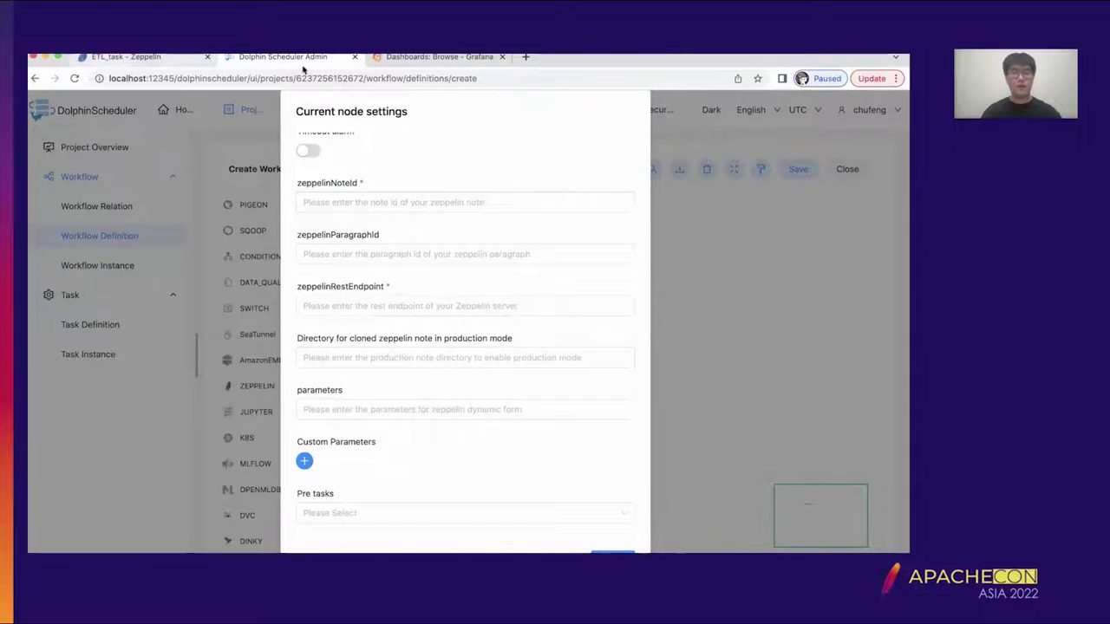
click(125, 57)
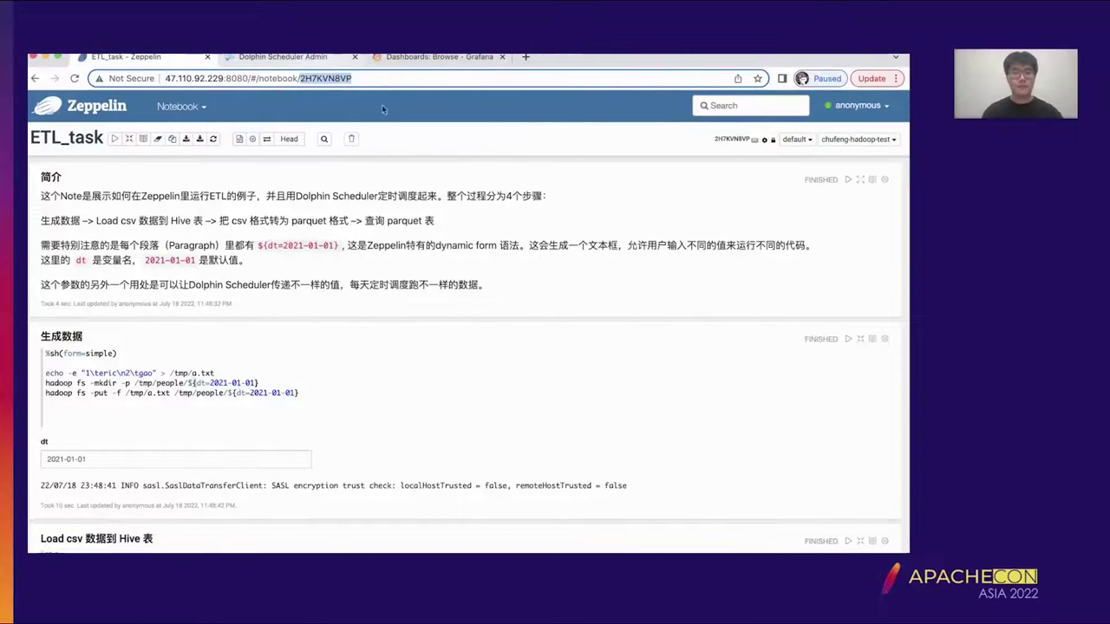
- Paste the ETL_task note ID 2H7KVN8VP into the zeppelinNoteId field
key(ctrl+Tab)
click(392, 257)
text(2H7KVN8VP)
scroll(449, 233, down, 1)
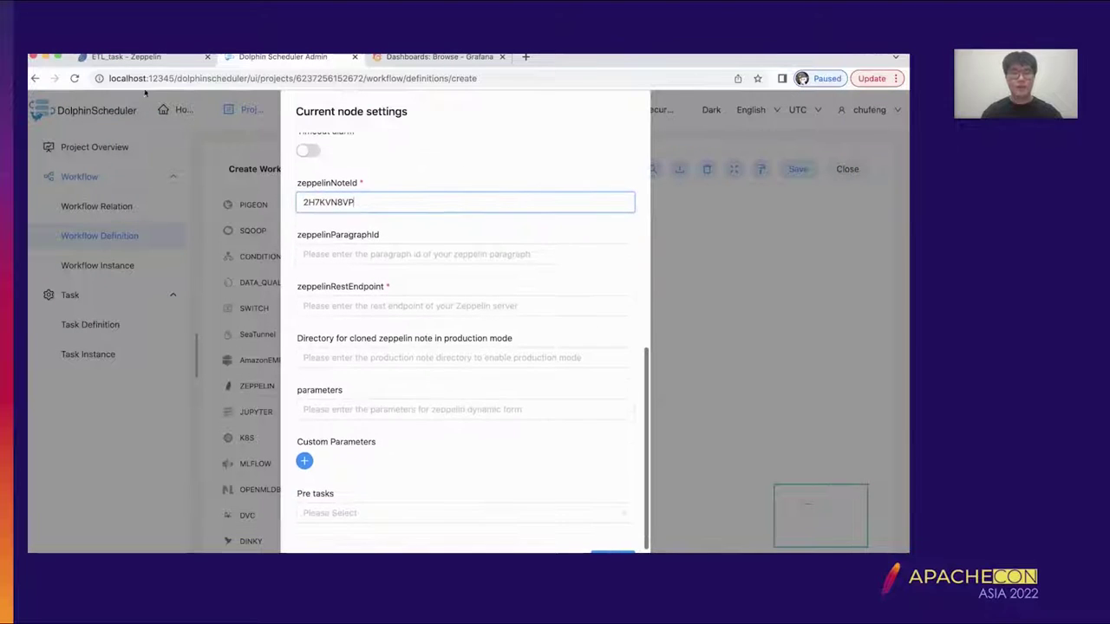
click(141, 56)
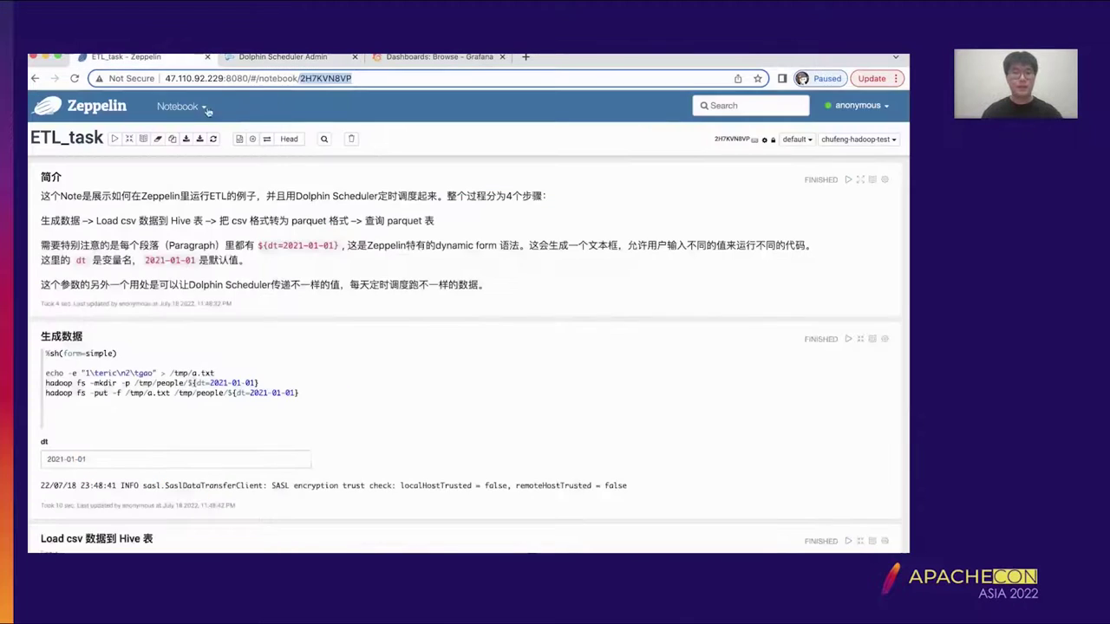
click(246, 78)
key(shift+Home)
key(ctrl+c)
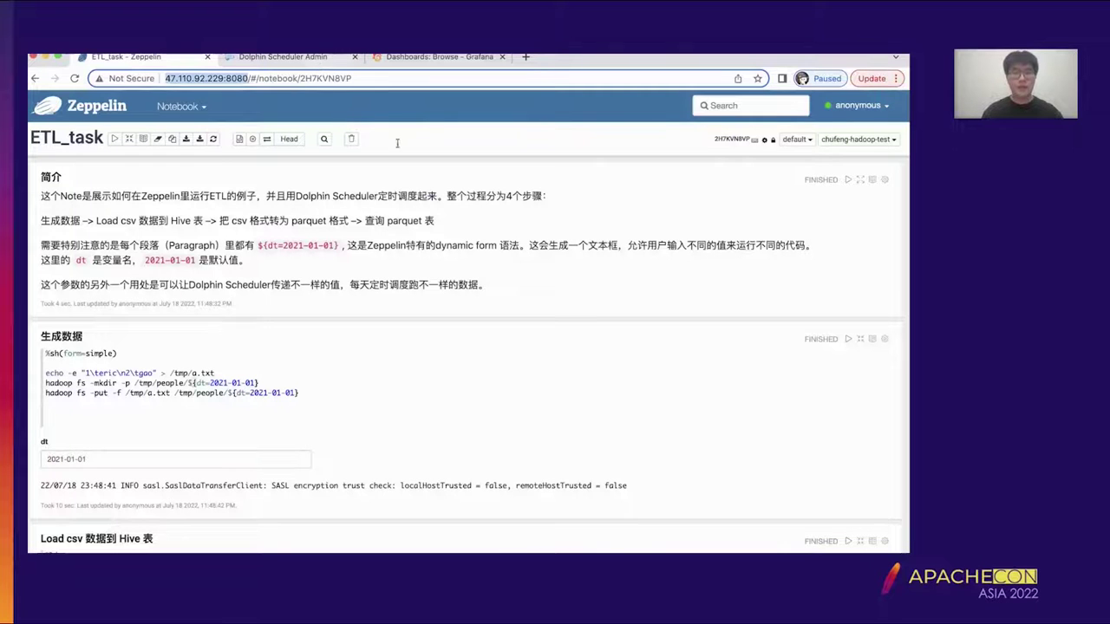
click(282, 56)
click(428, 305)
key(ctrl+v)
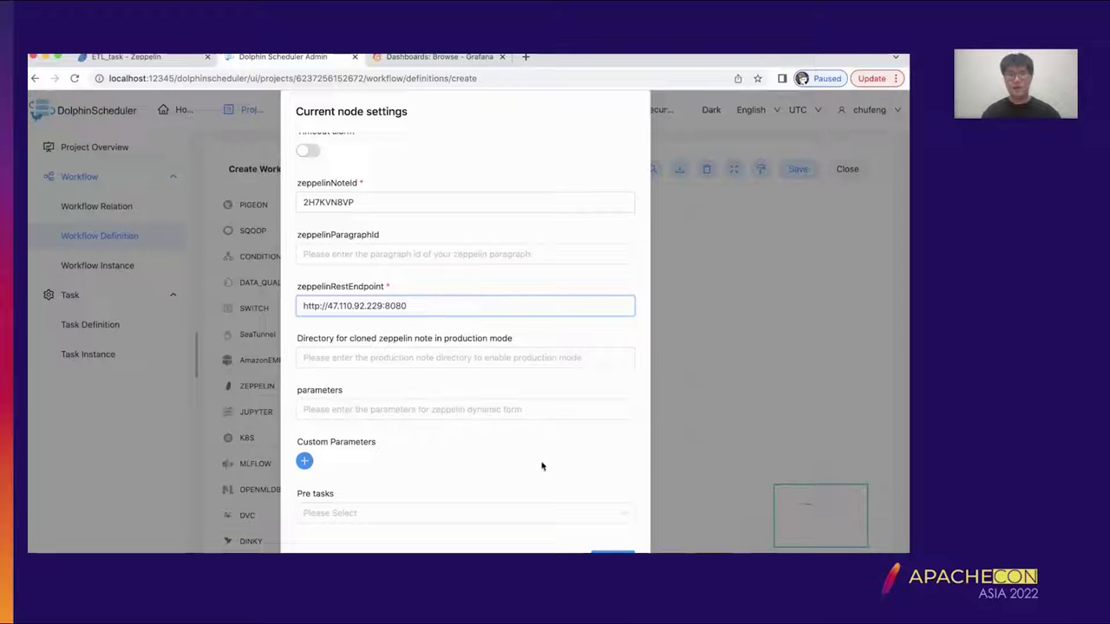
- Set the production note directory to /prod/ and confirm the node settings
click(501, 352)
text(/prod/)
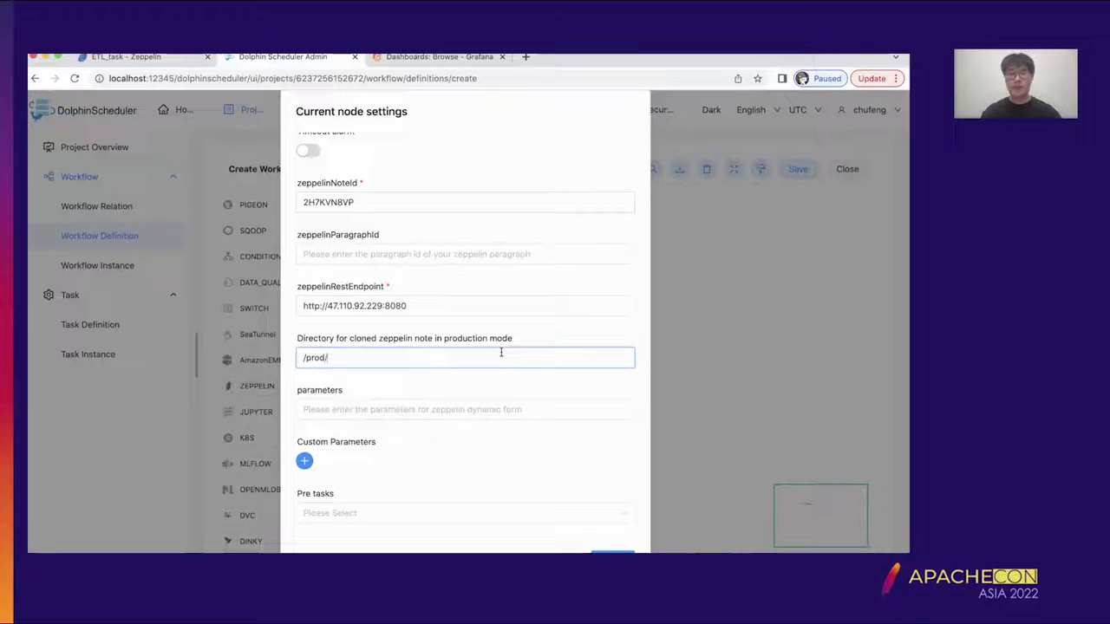
drag(333, 358, 299, 358)
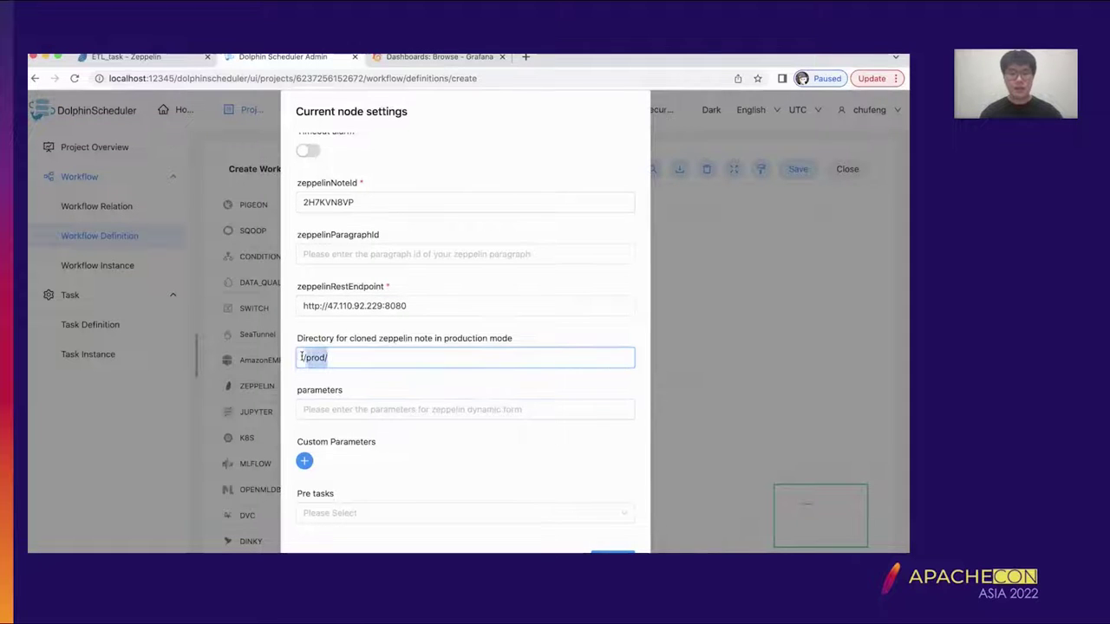
click(422, 364)
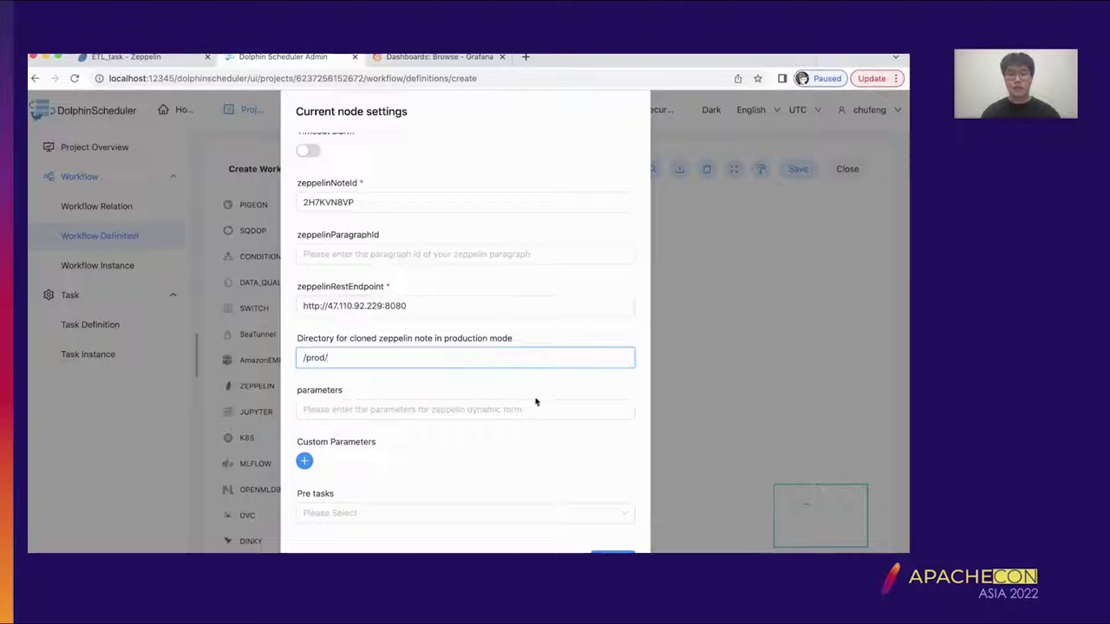
click(612, 553)
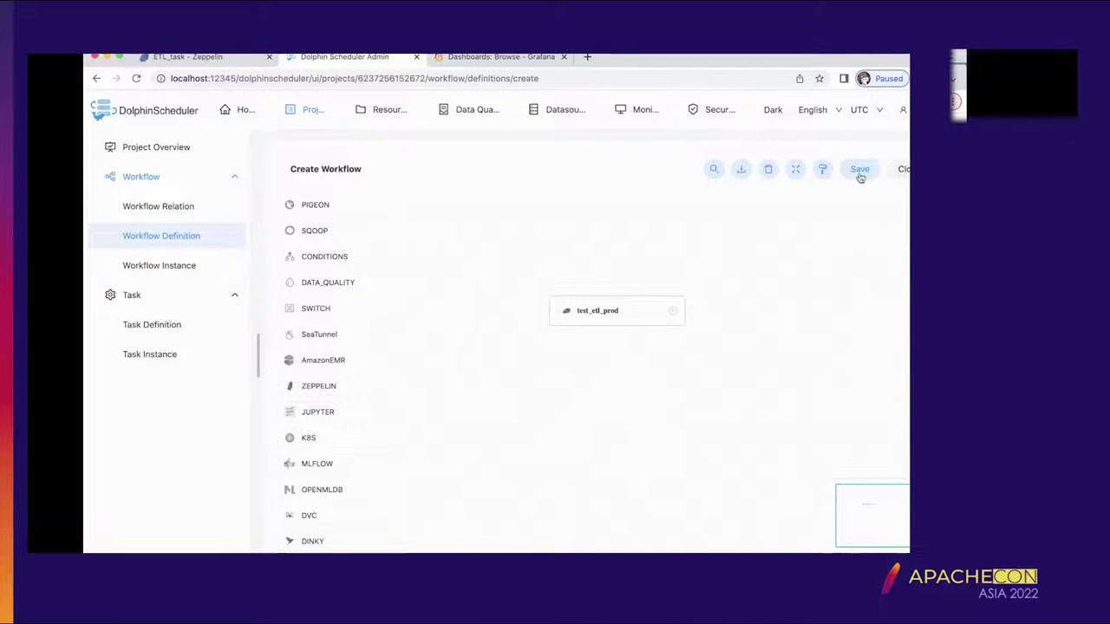
- Save the workflow under the name test_etl_prod
click(860, 172)
click(442, 191)
text(test)
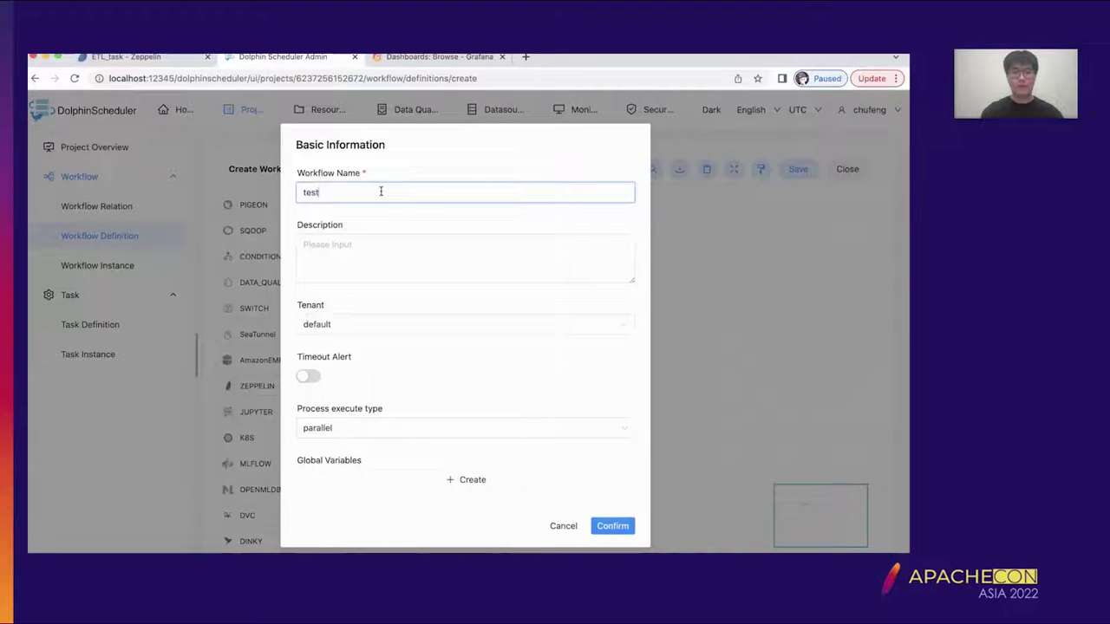
text(_etl_prod)
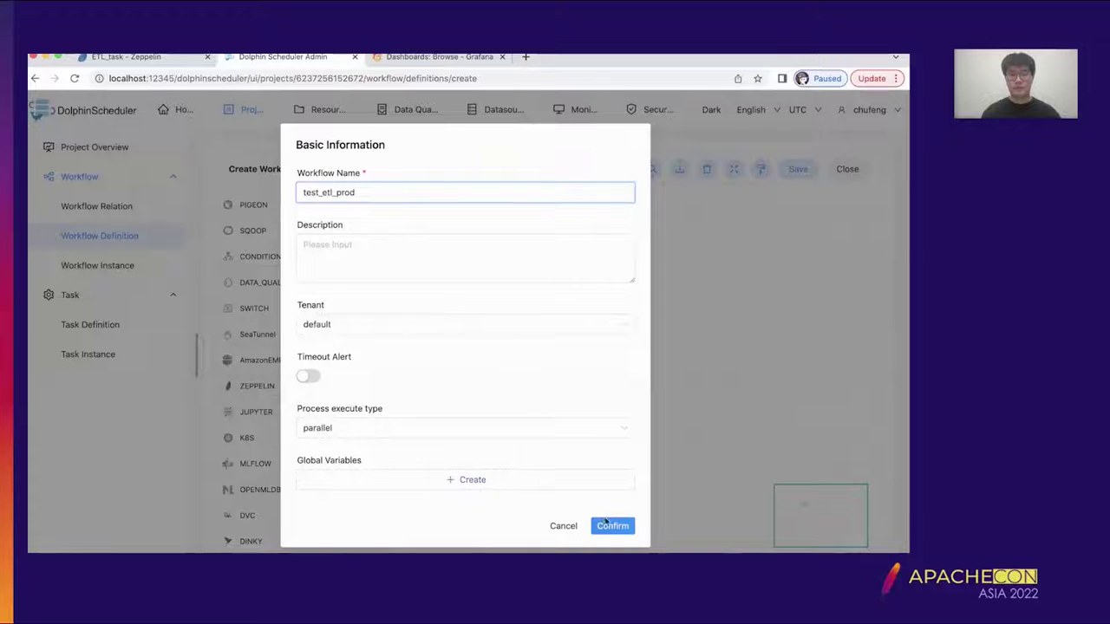
click(610, 526)
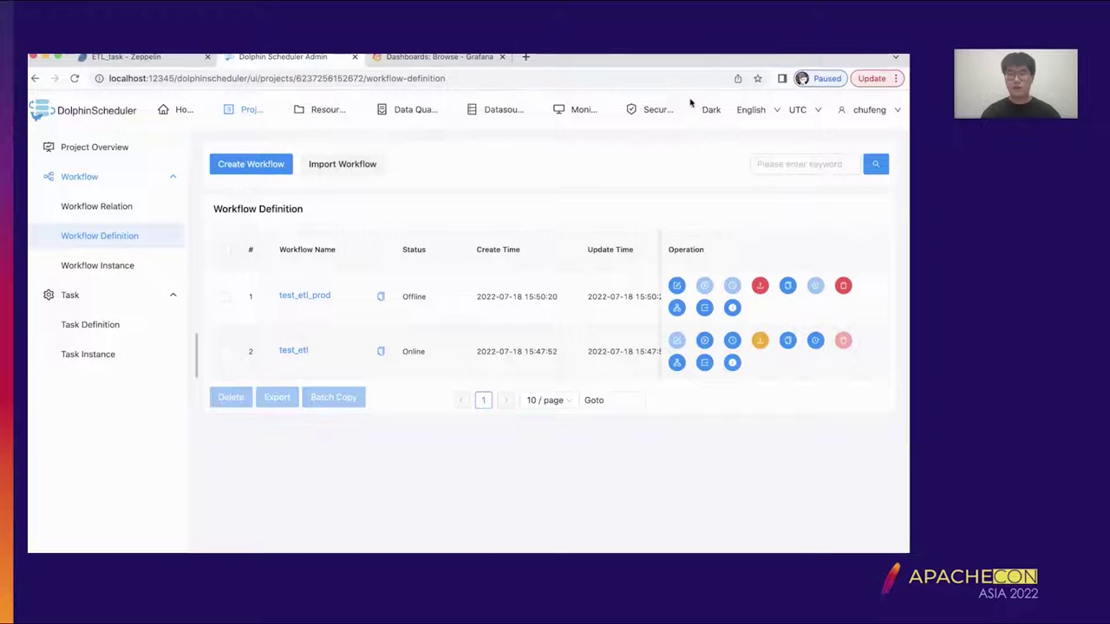
- Bring test_etl_prod online and start a run of it
click(759, 286)
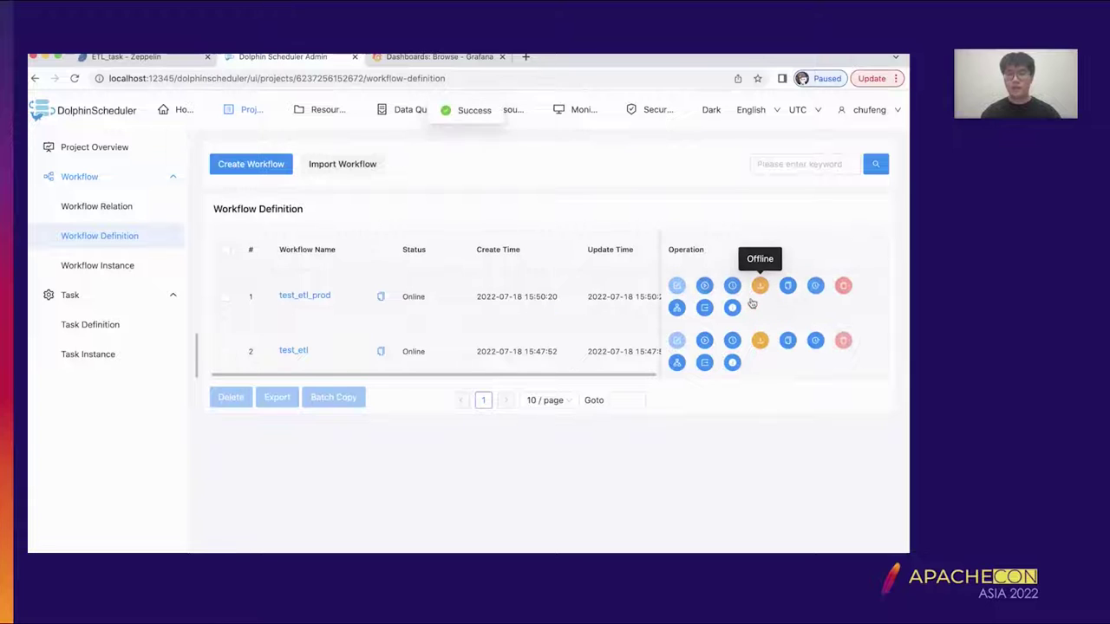
click(704, 286)
click(612, 552)
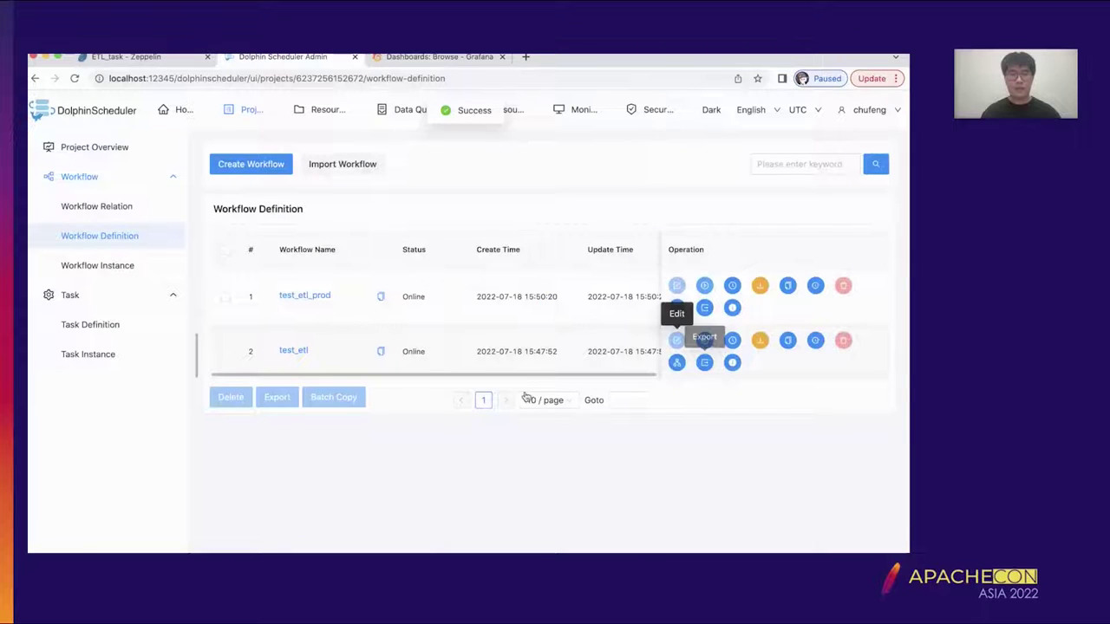
- In Task Instance, read a Zeppelin task's run log showing the people_csv query rows
click(102, 357)
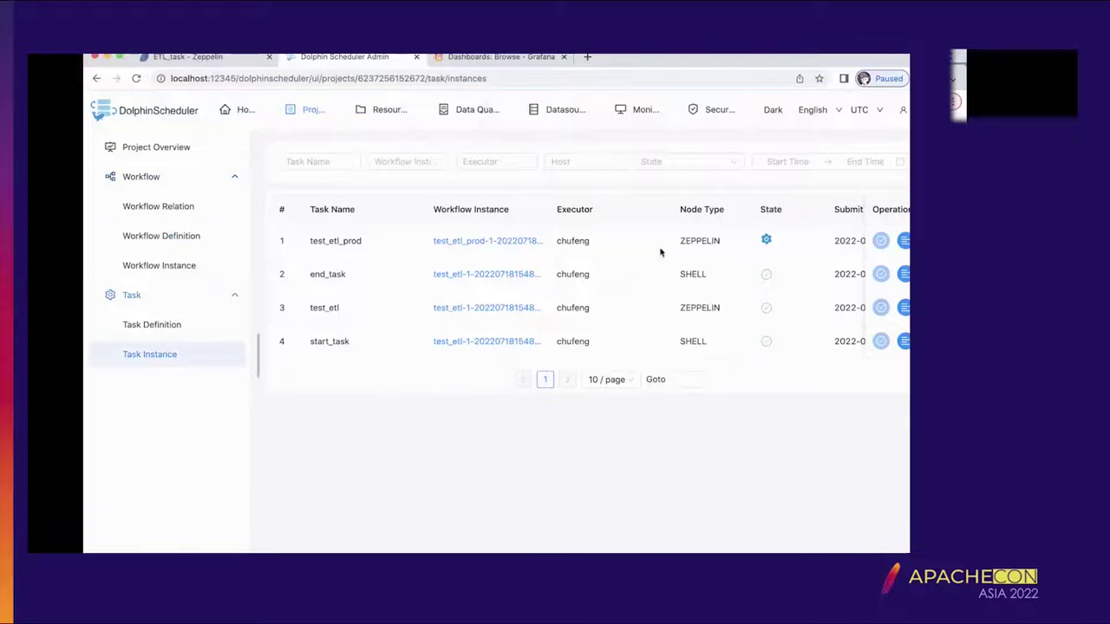
click(844, 307)
scroll(550, 312, down, 10)
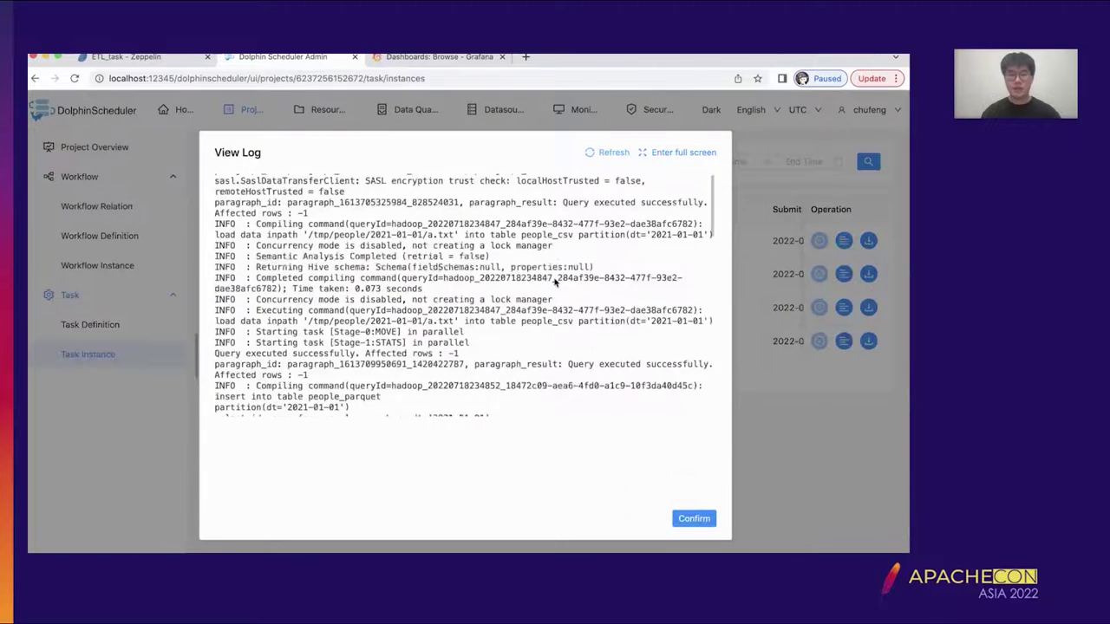
scroll(544, 358, down, 10)
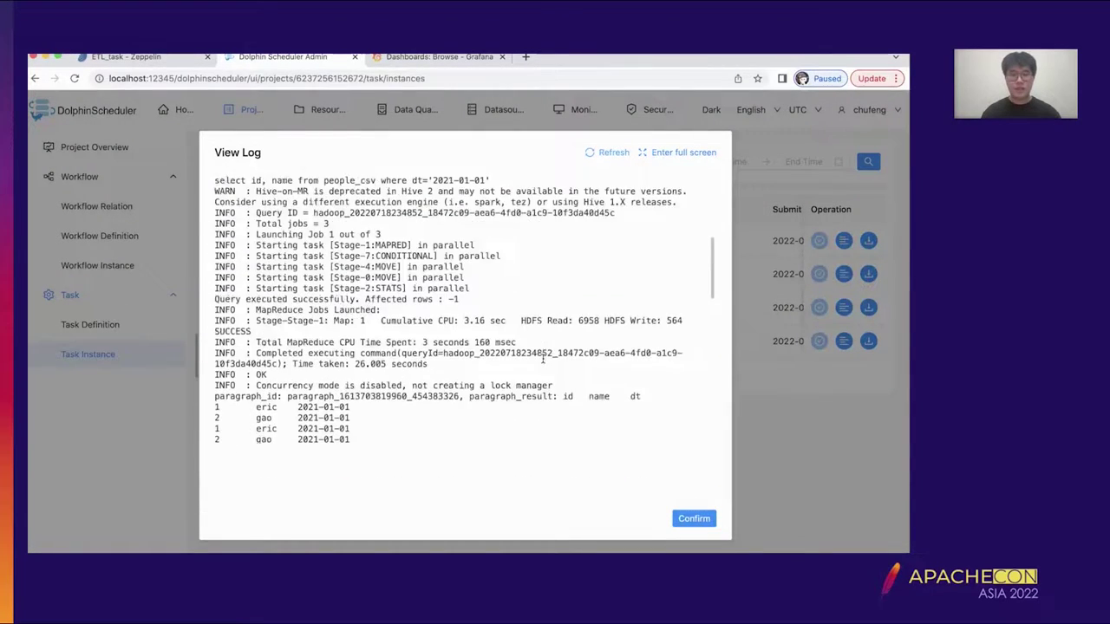
scroll(499, 286, down, 10)
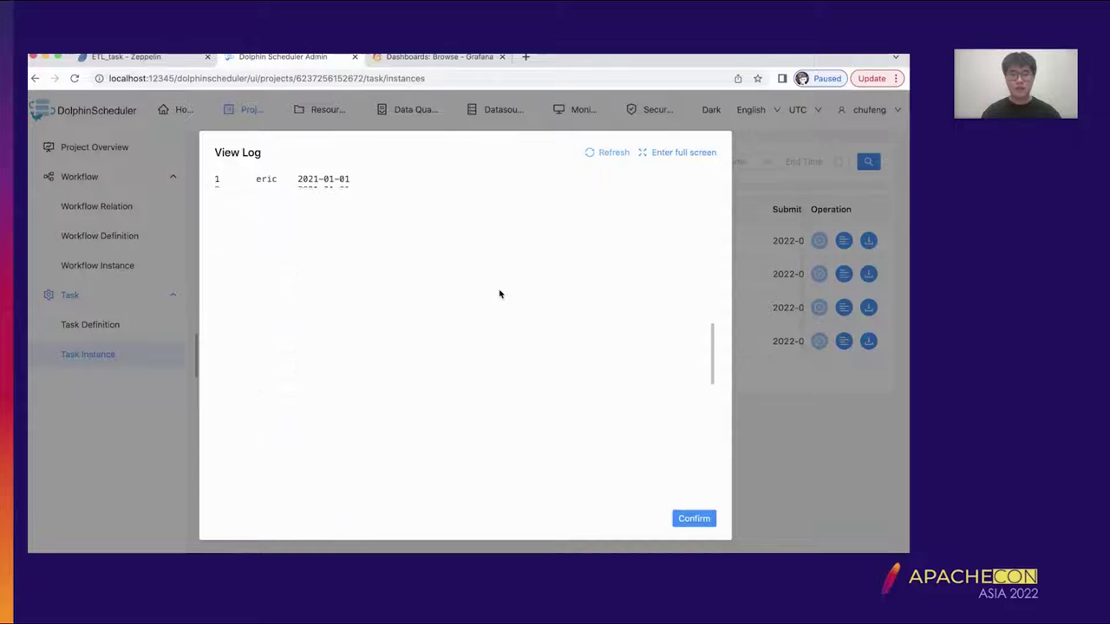
scroll(500, 294, up, 10)
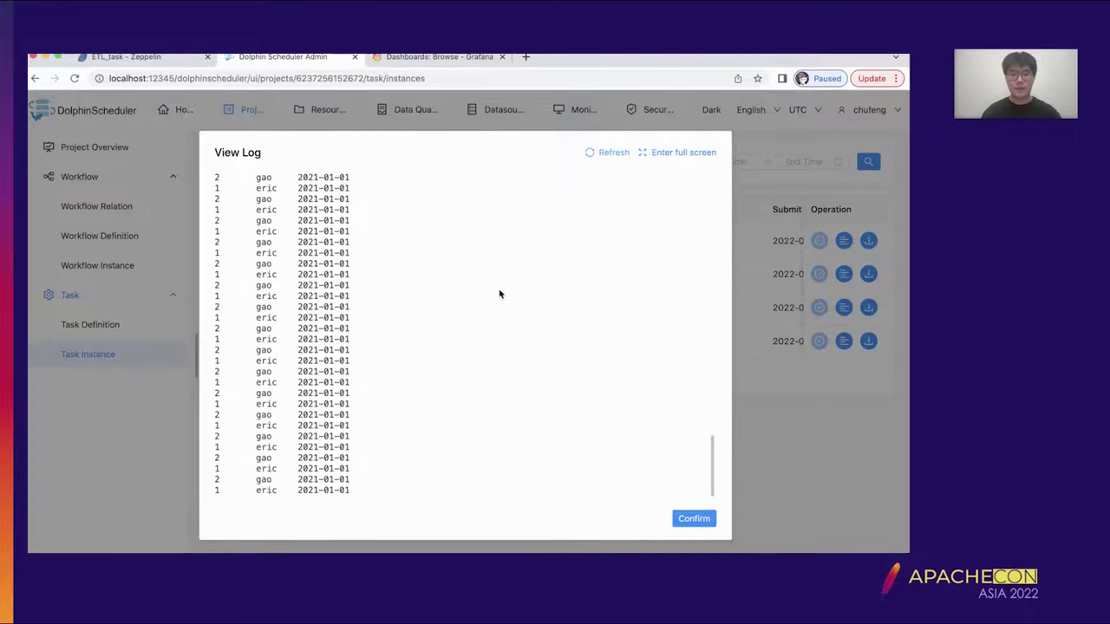
scroll(499, 295, up, 10)
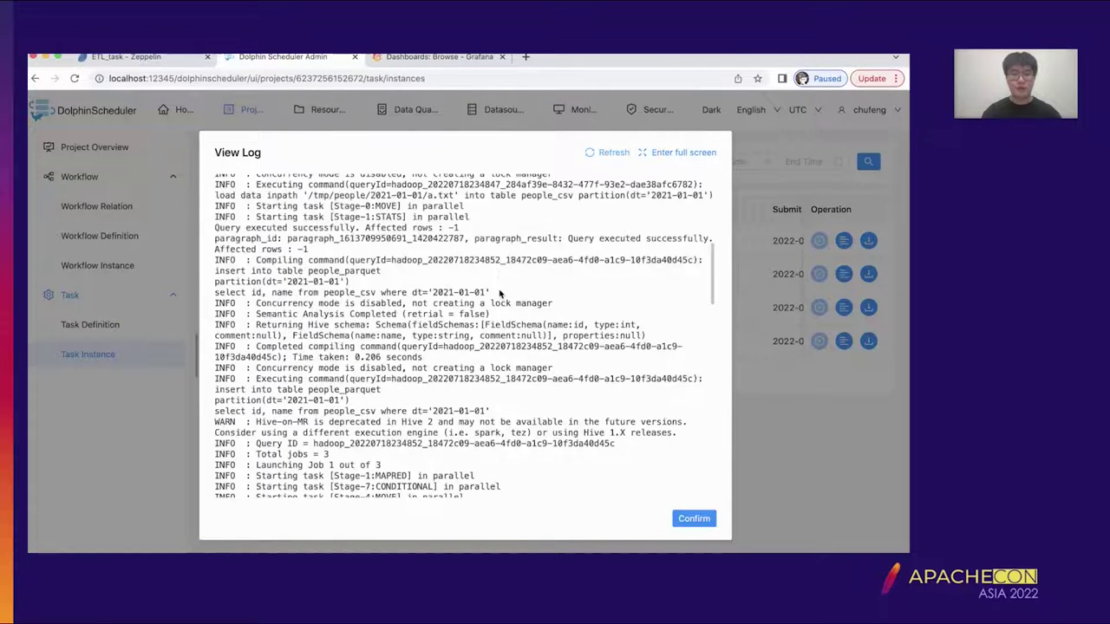
click(701, 520)
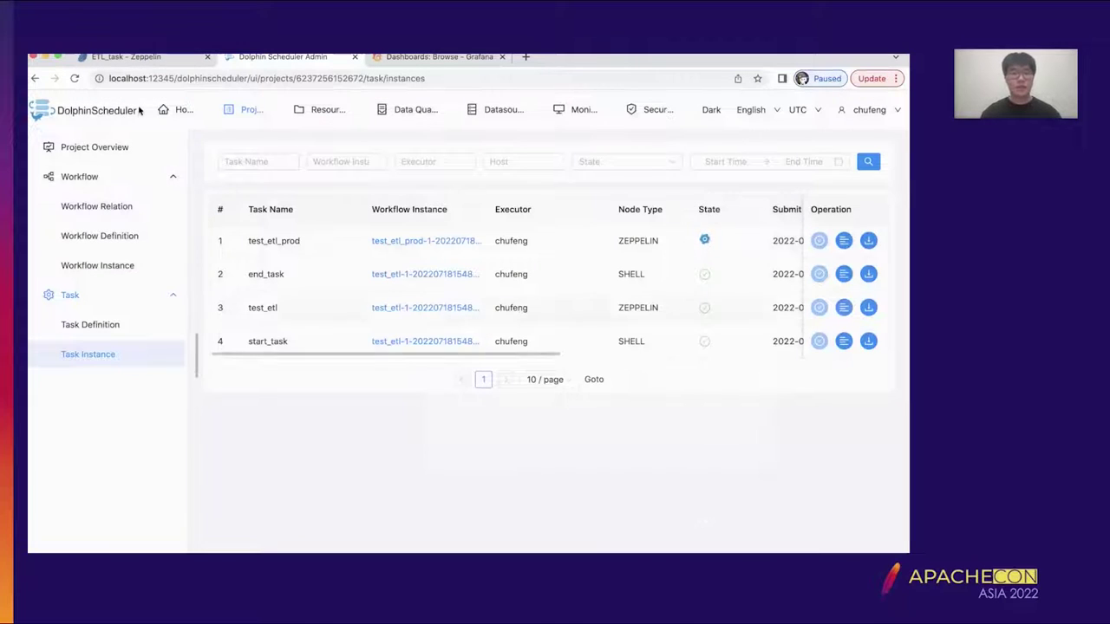
click(143, 57)
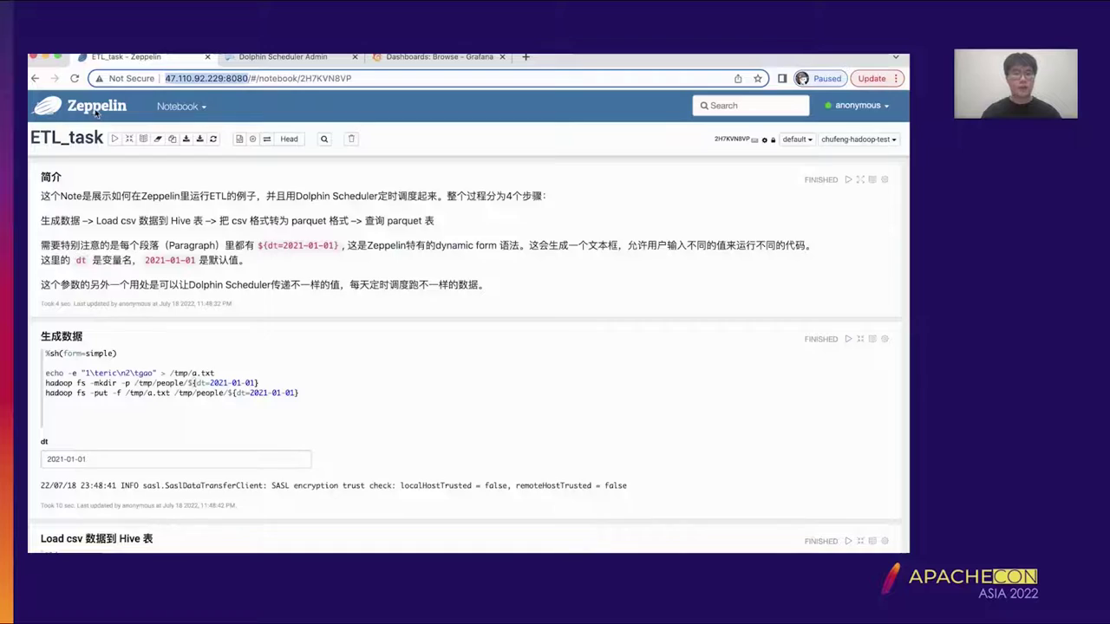
click(97, 111)
click(67, 287)
click(123, 296)
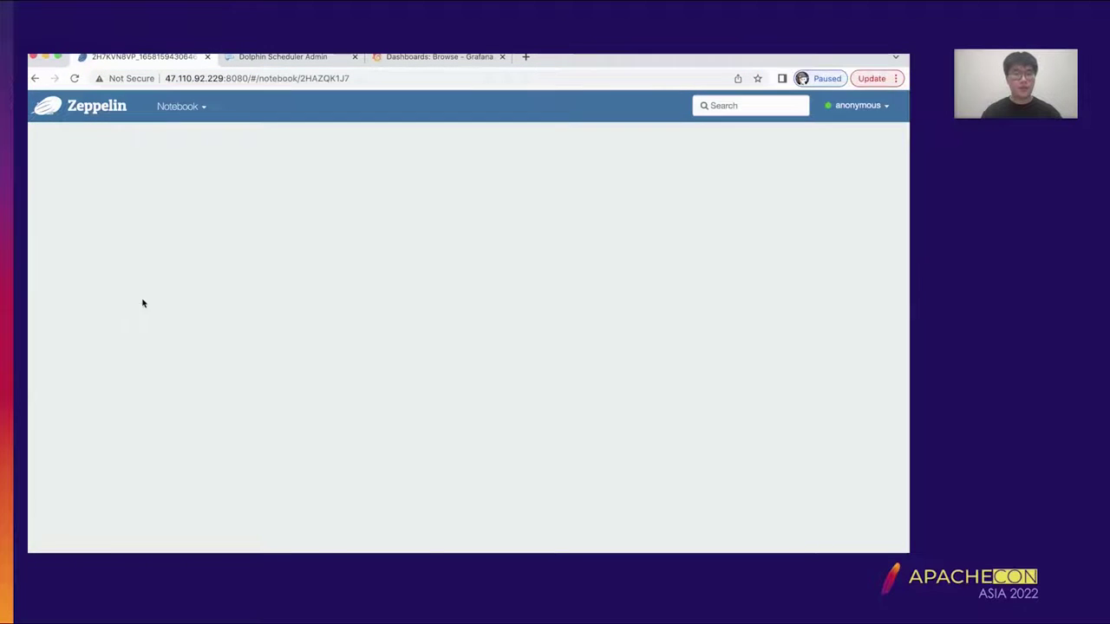
scroll(630, 270, down, 10)
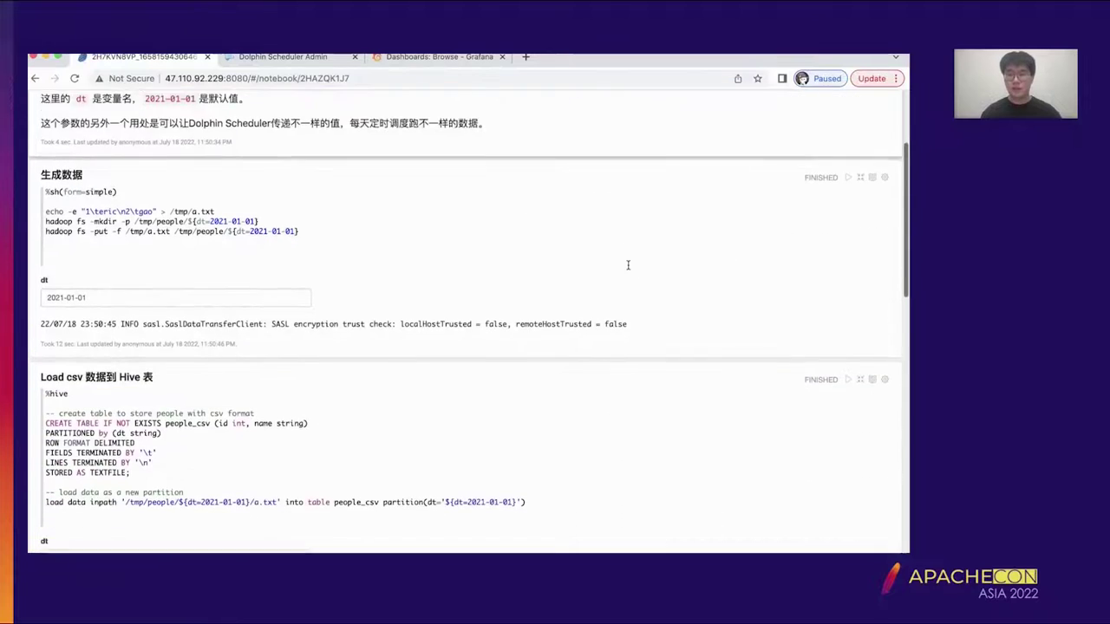
scroll(630, 270, down, 2)
scroll(627, 268, up, 1)
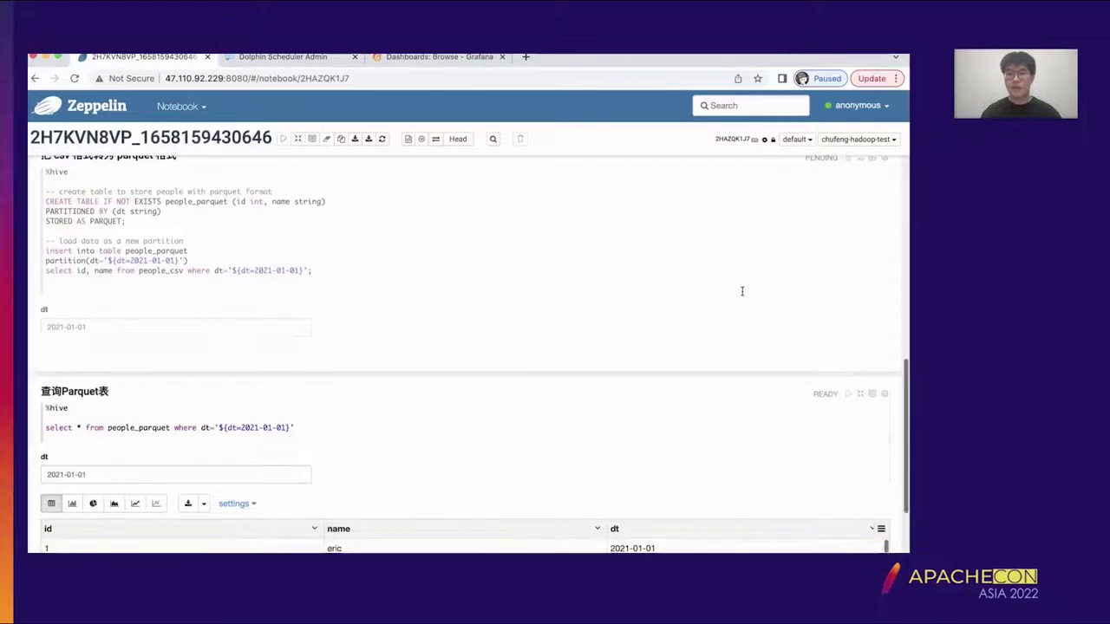
scroll(740, 289, down, 3)
click(35, 78)
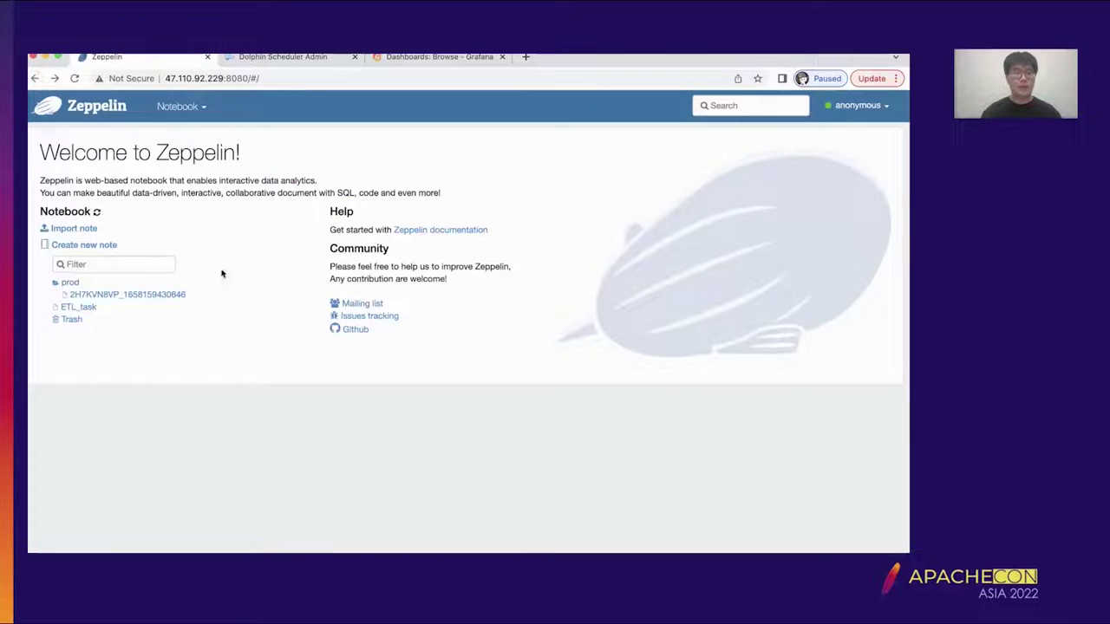
- Open the ETL_task notebook and scroll through its paragraphs
click(79, 306)
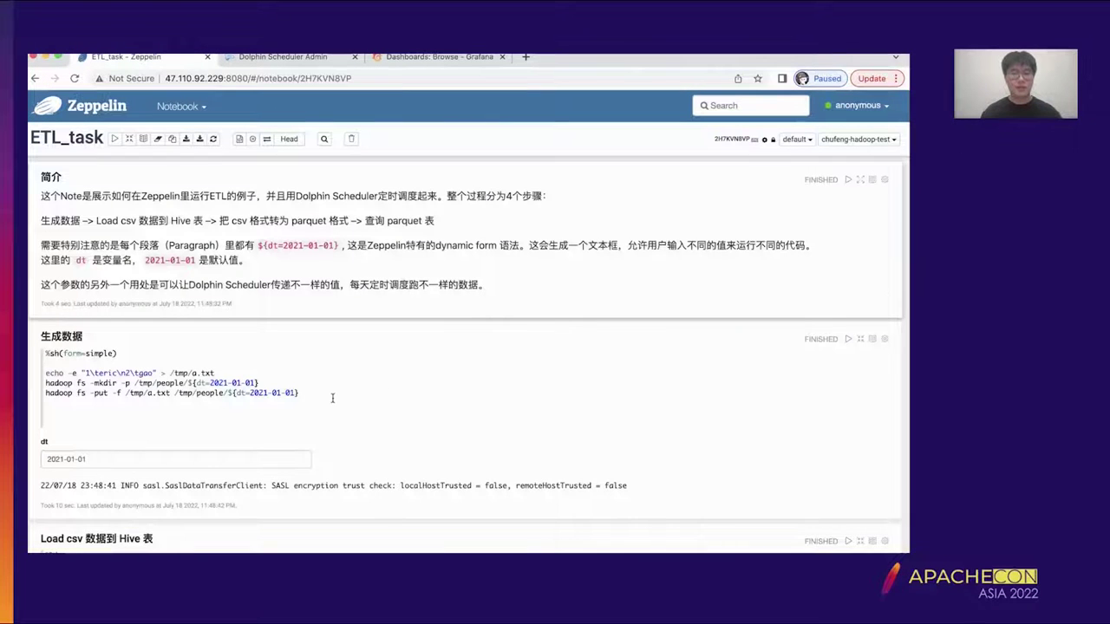
click(332, 397)
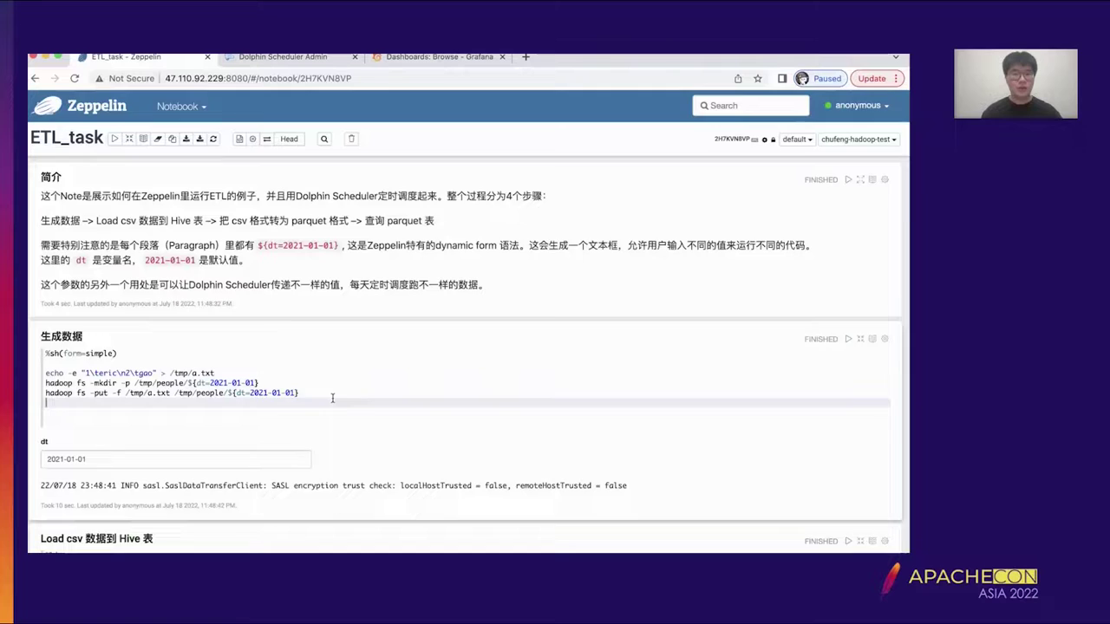
scroll(351, 348, down, 1)
text(dgsds)
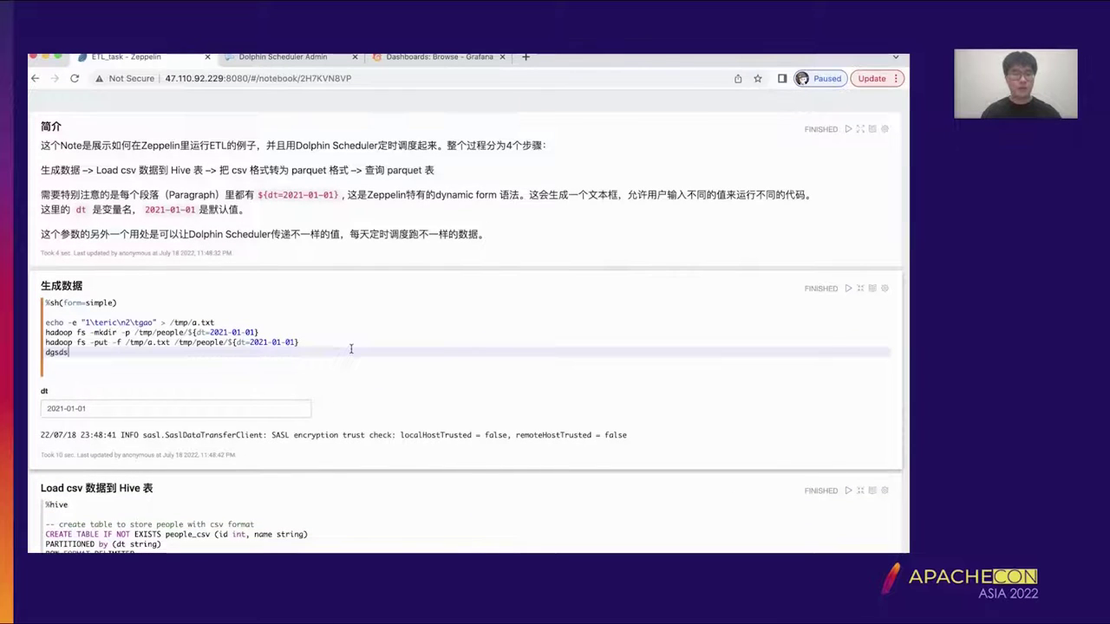
key(BackSpace)
scroll(367, 444, down, 6)
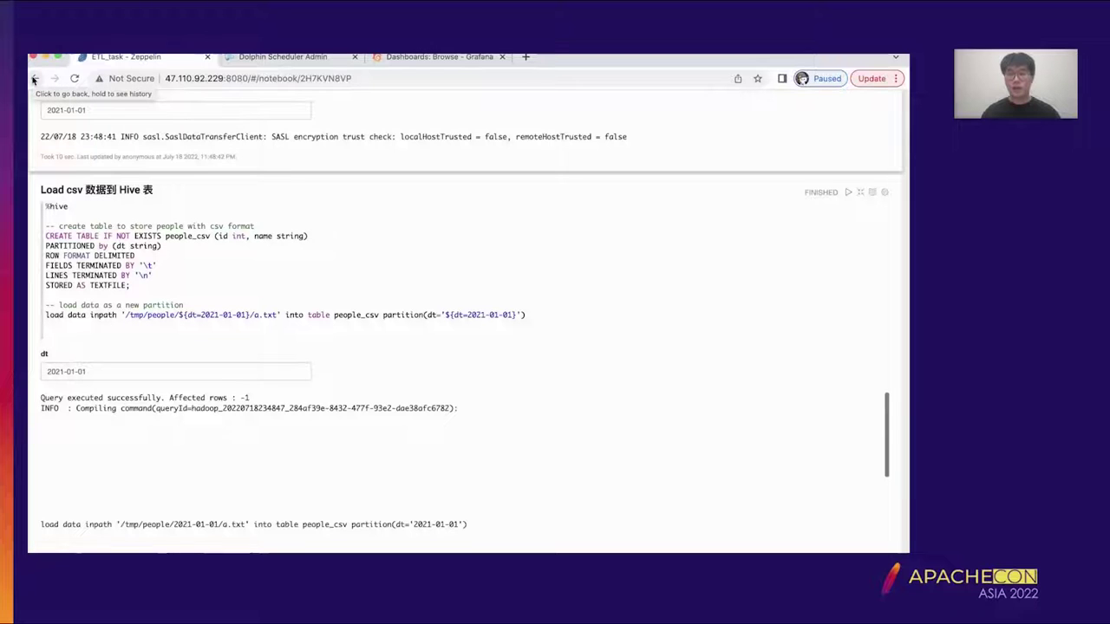
- Go back to the Zeppelin home page, reload it, and switch to the DolphinScheduler task instances
click(34, 79)
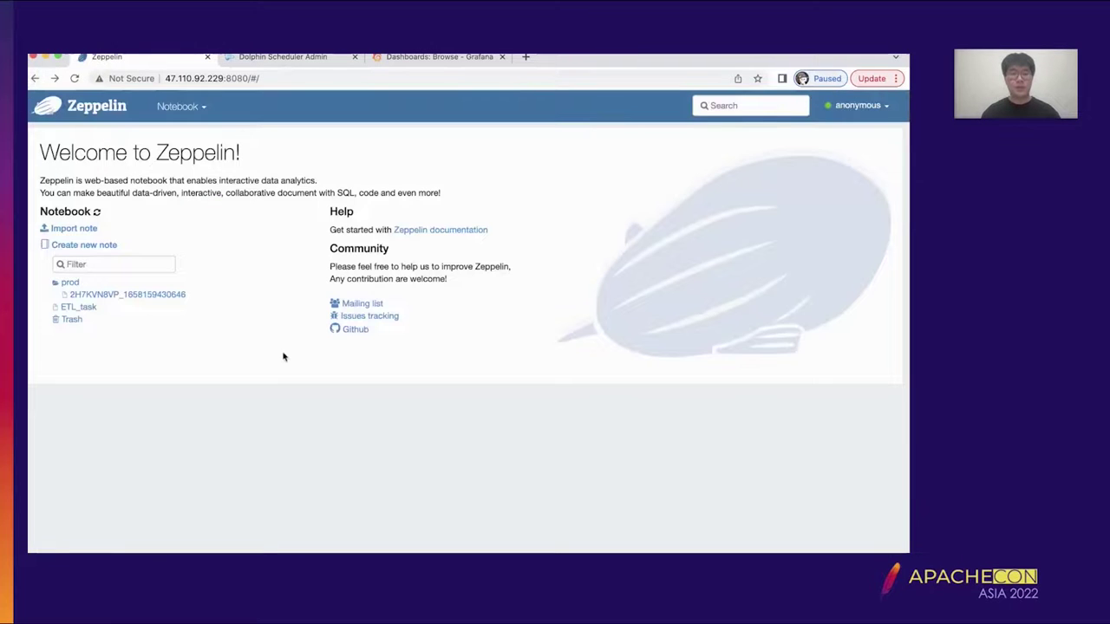
click(74, 78)
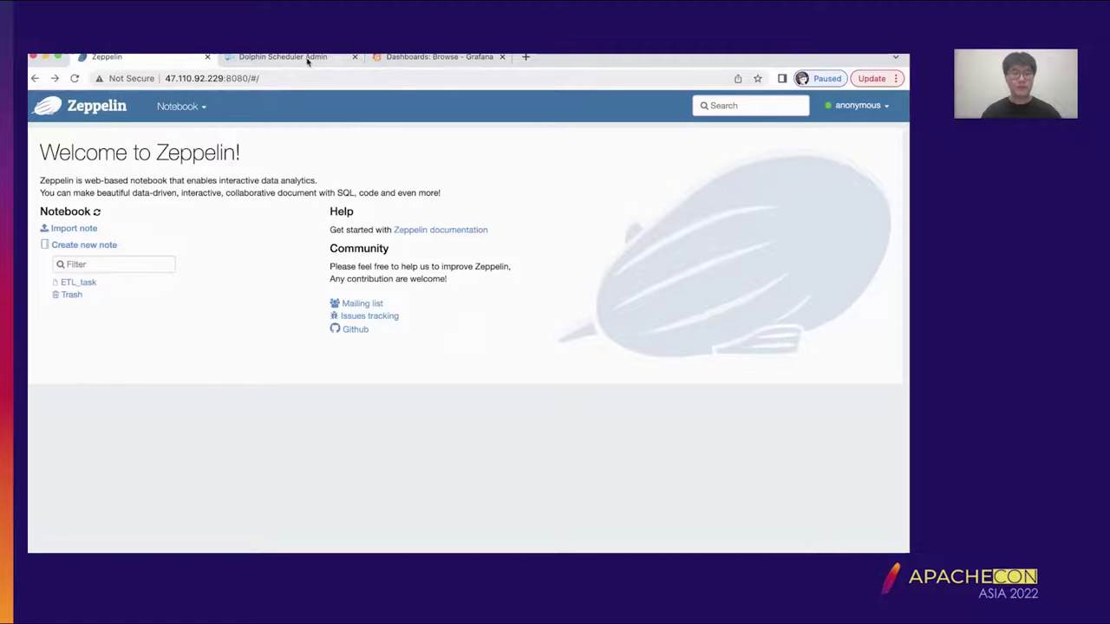
click(311, 60)
click(170, 57)
click(74, 78)
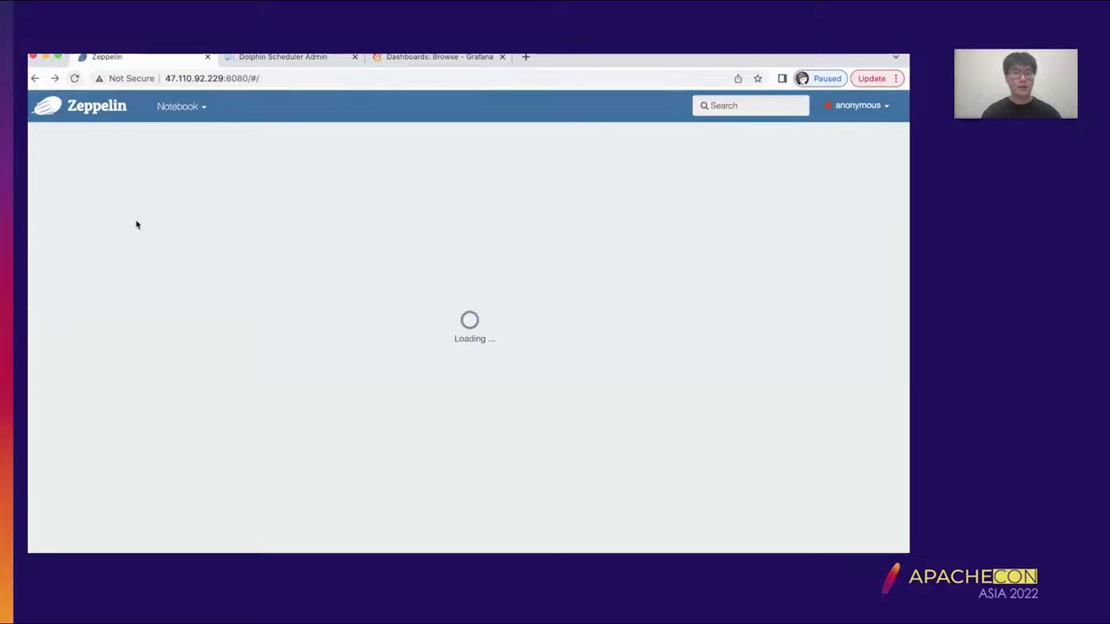
click(305, 57)
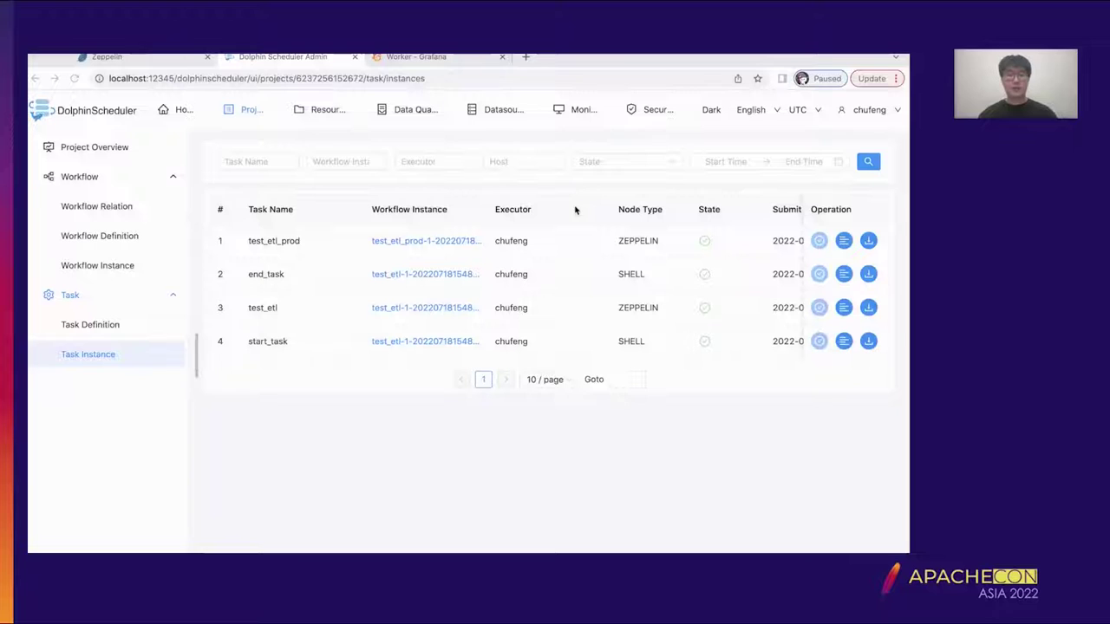
- Verify the Zeppelin task instances succeeded, then bring up JupyterLab with weather_forecast_template
click(154, 57)
click(272, 77)
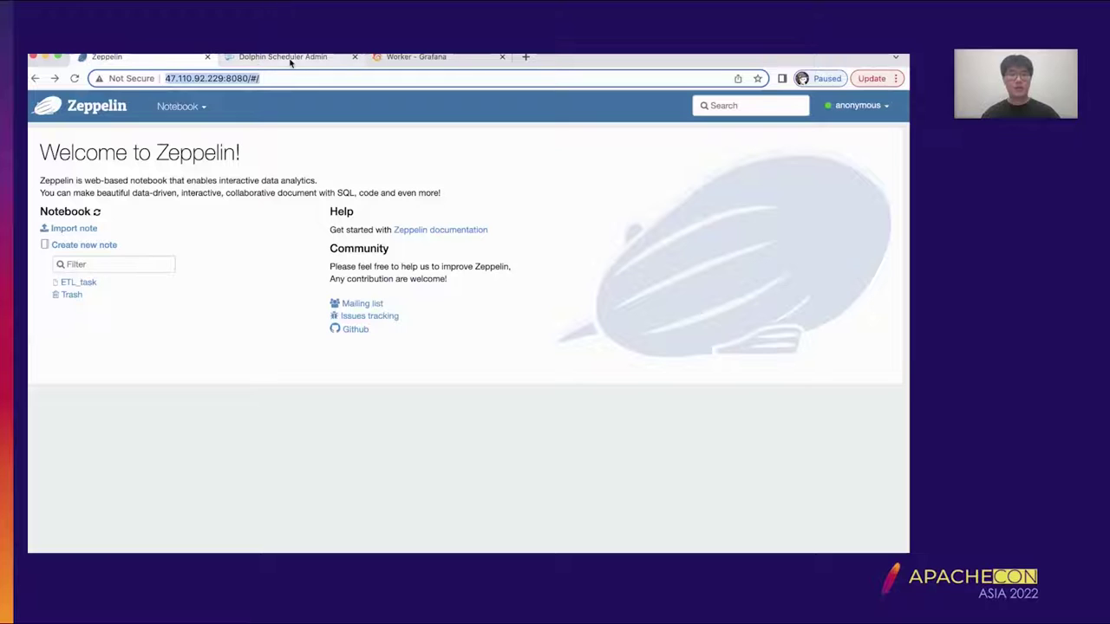
click(288, 57)
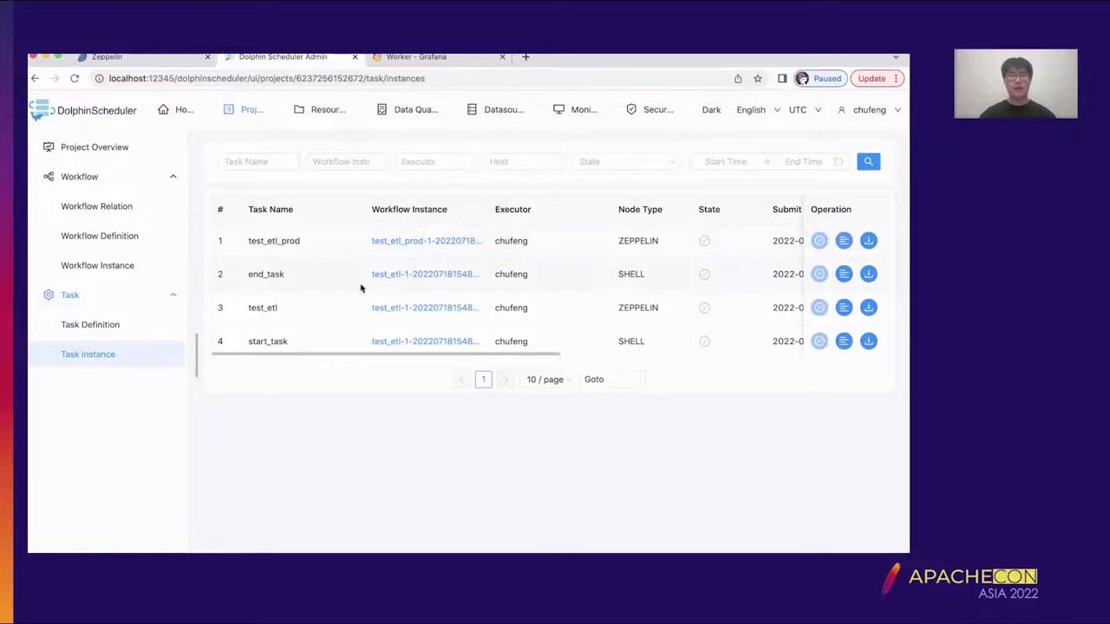
click(152, 57)
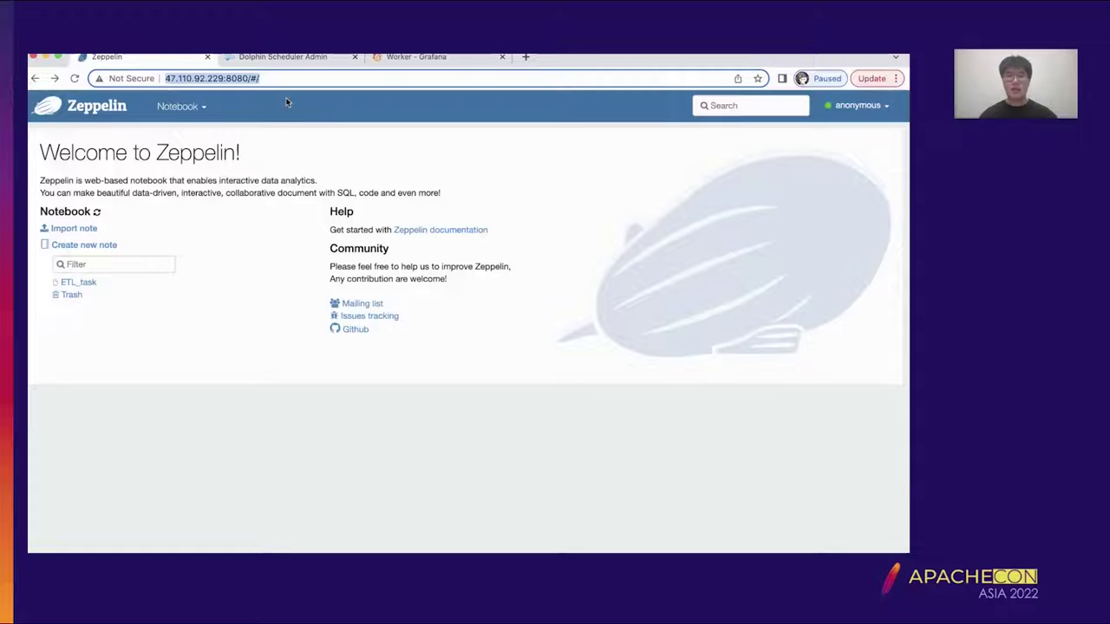
mouse_move(480, 551)
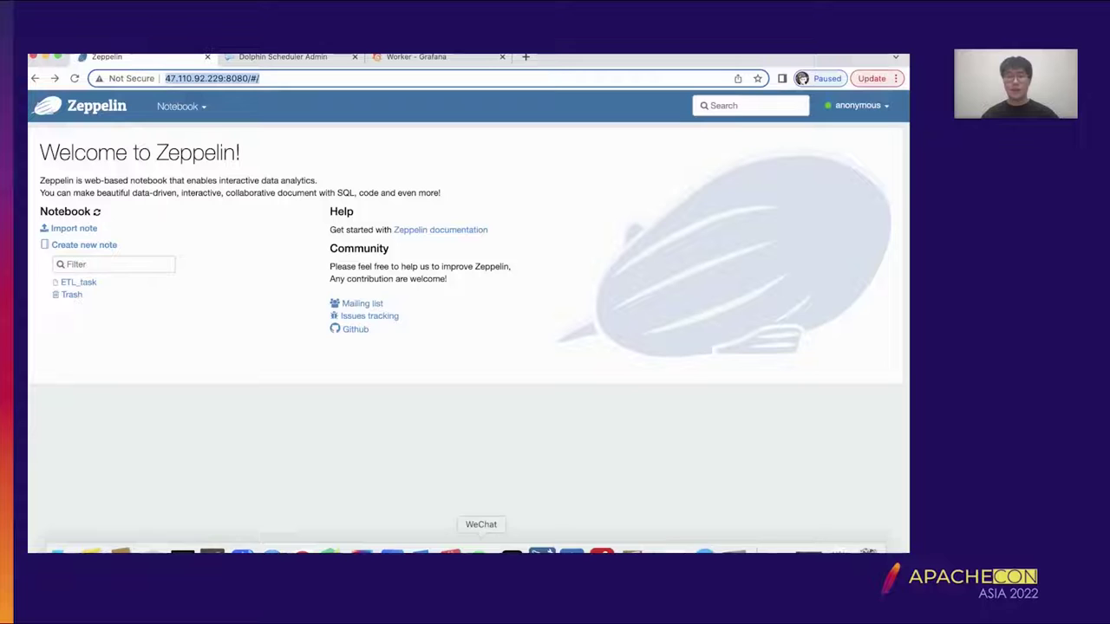
click(298, 58)
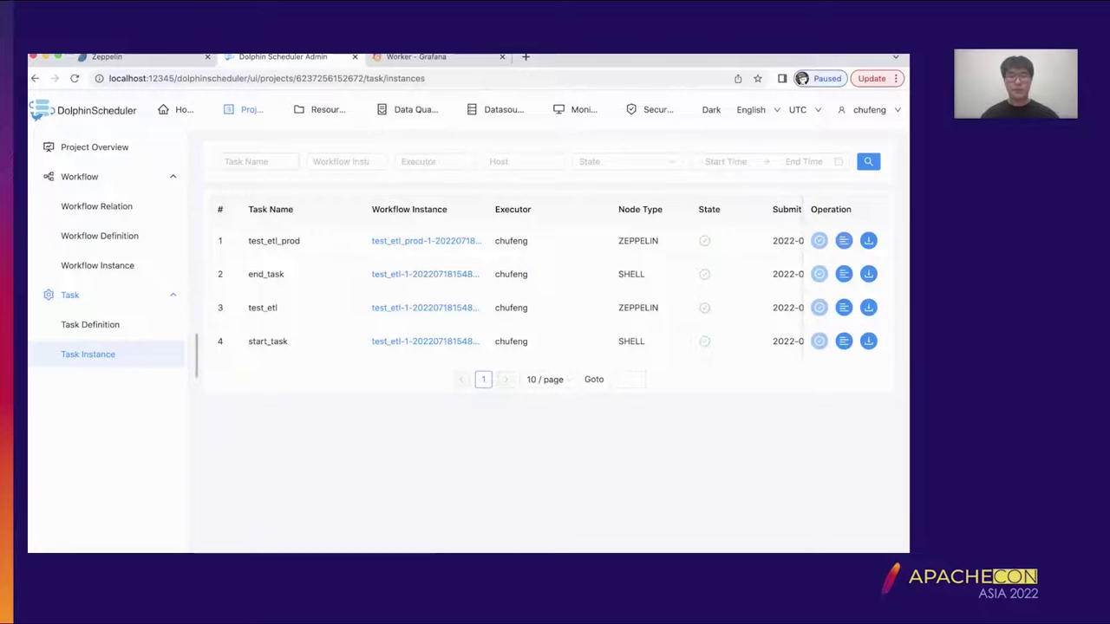
click(481, 542)
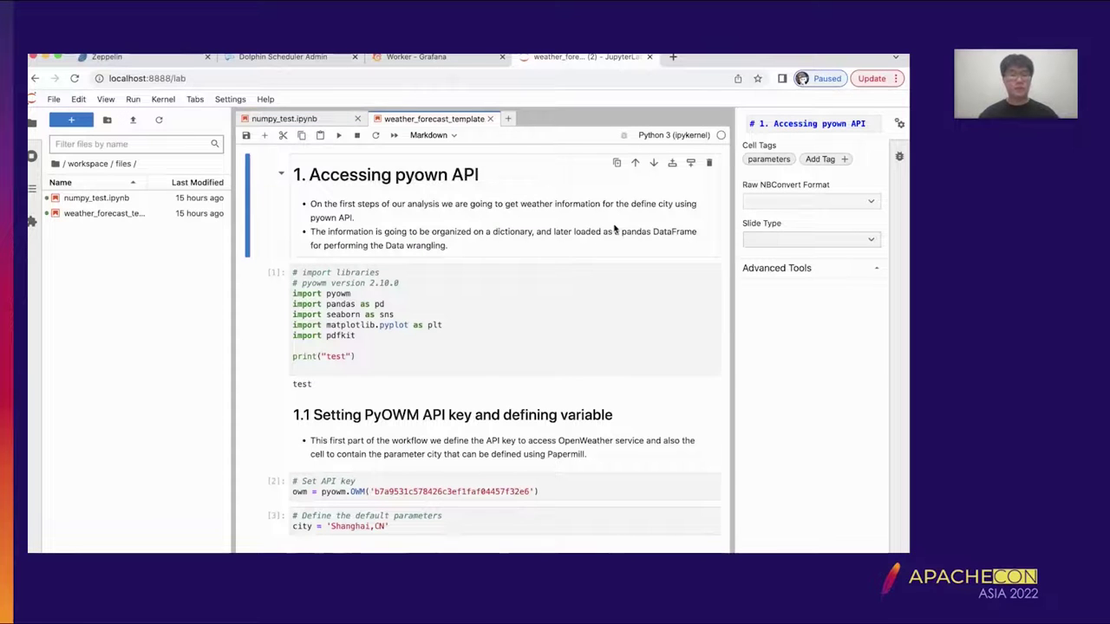
click(139, 215)
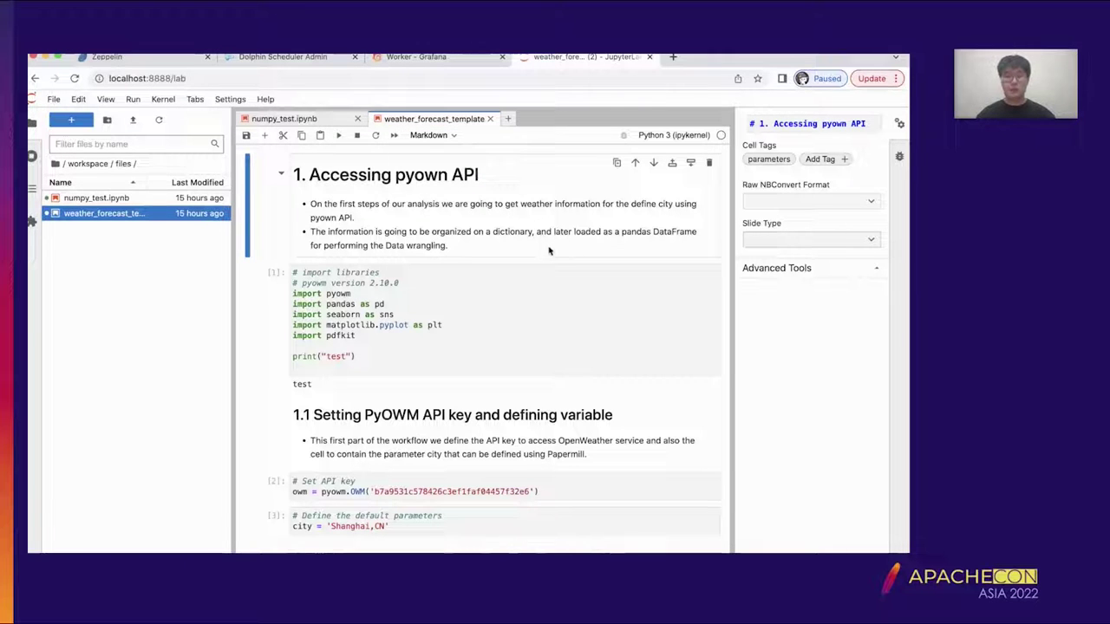
scroll(511, 247, down, 3)
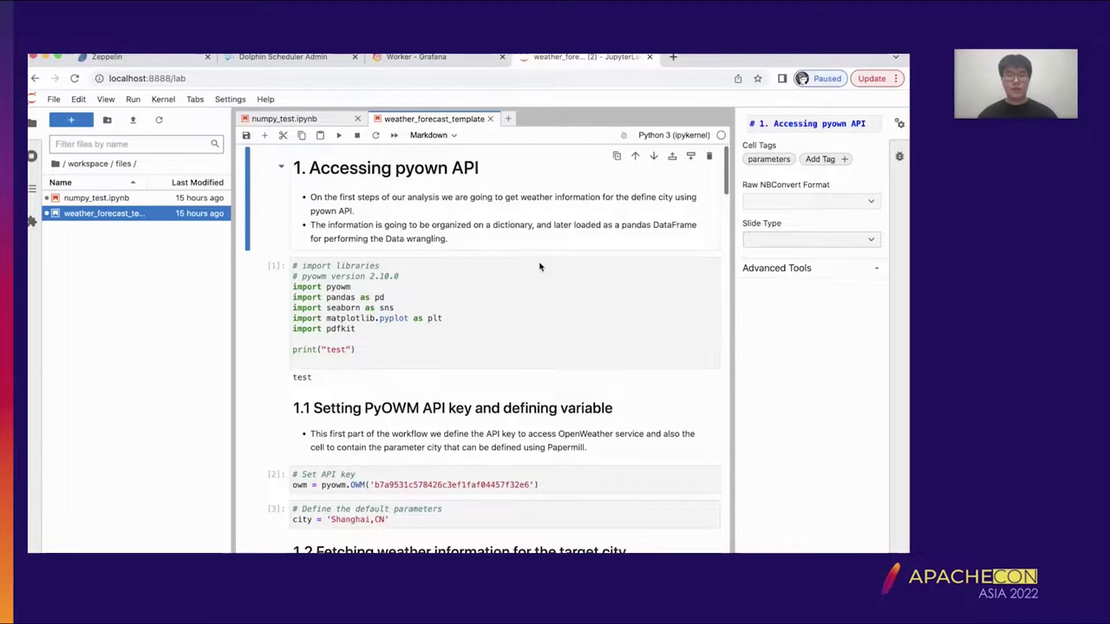
scroll(540, 267, down, 10)
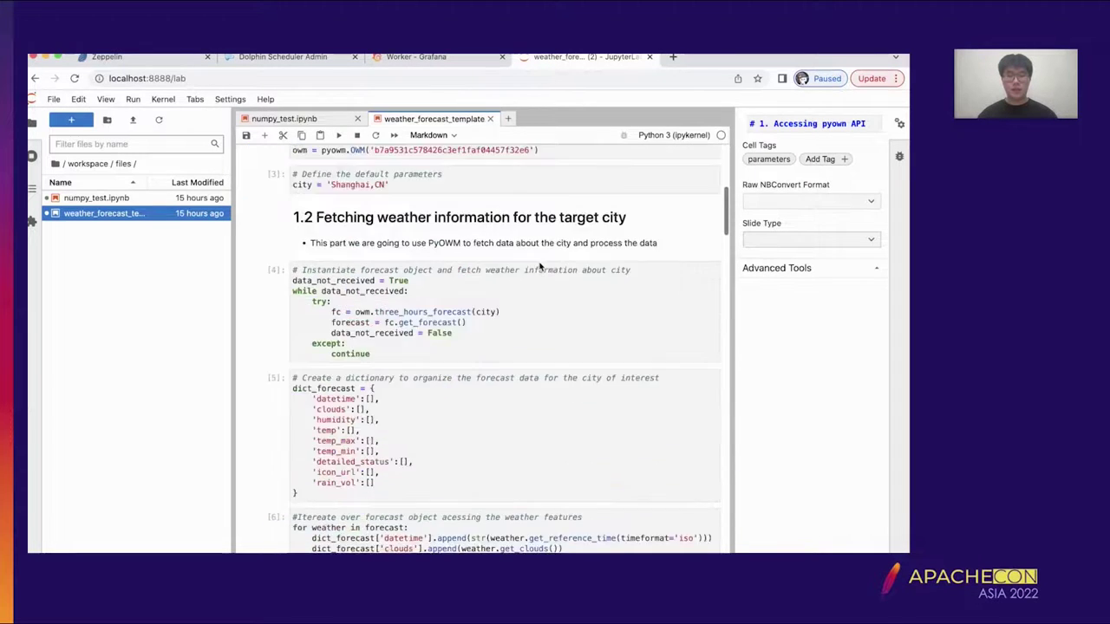
scroll(539, 267, up, 8)
scroll(540, 267, up, 5)
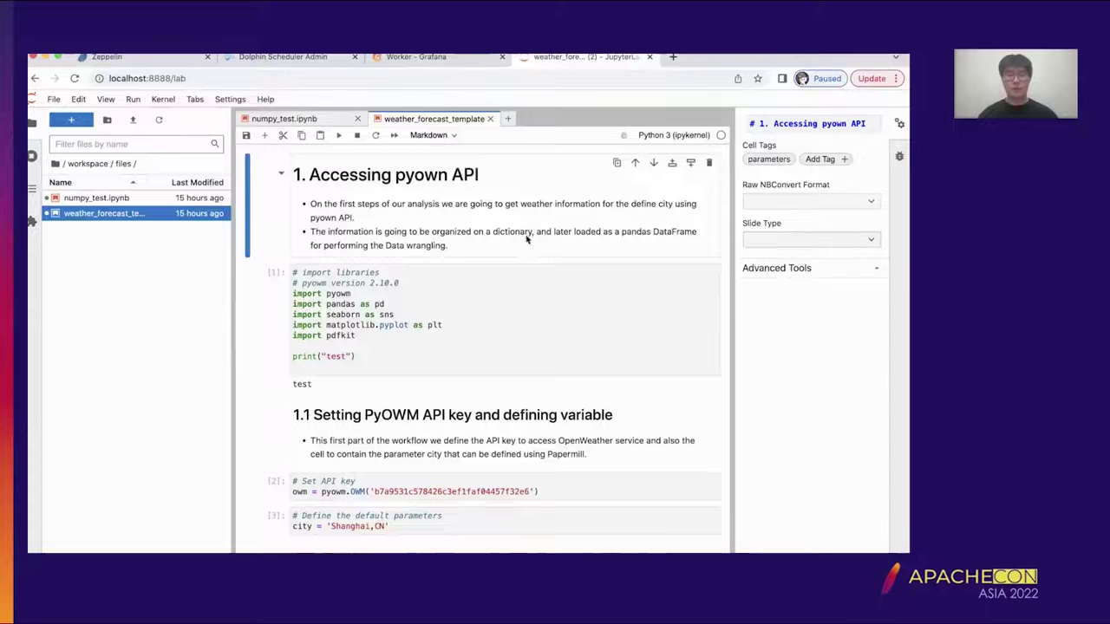
scroll(511, 256, down, 2)
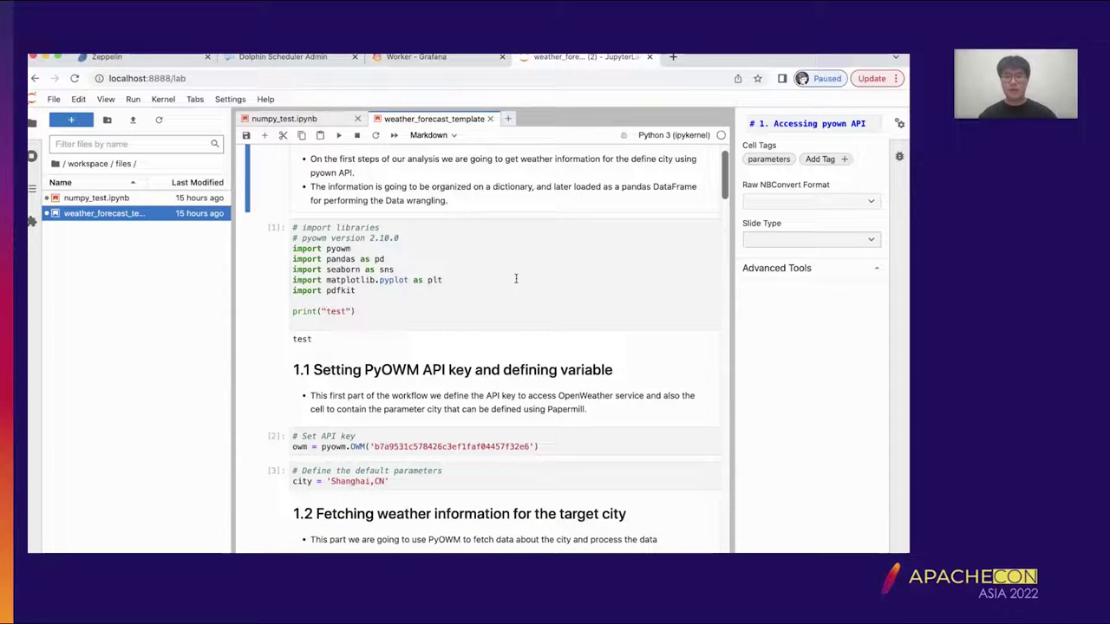
scroll(515, 278, down, 5)
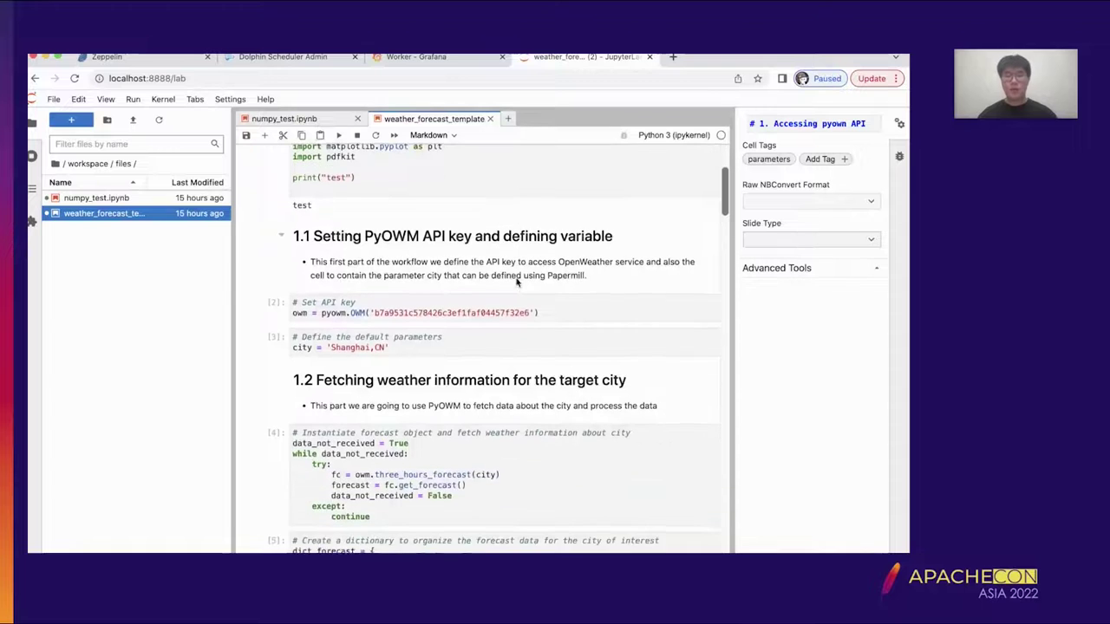
scroll(516, 281, down, 2)
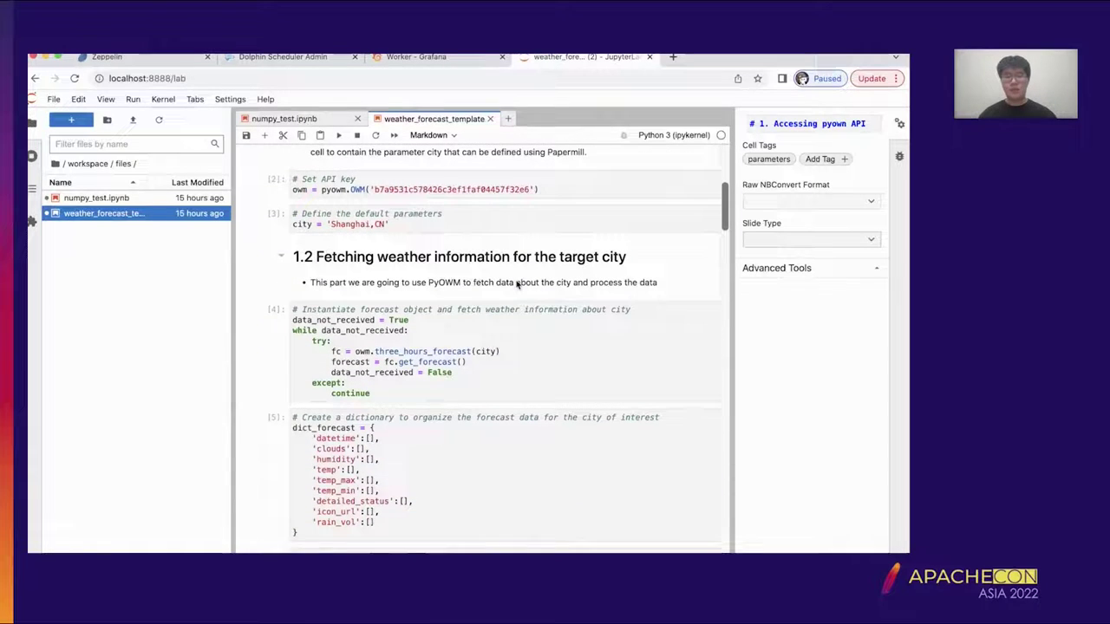
scroll(521, 358, down, 2)
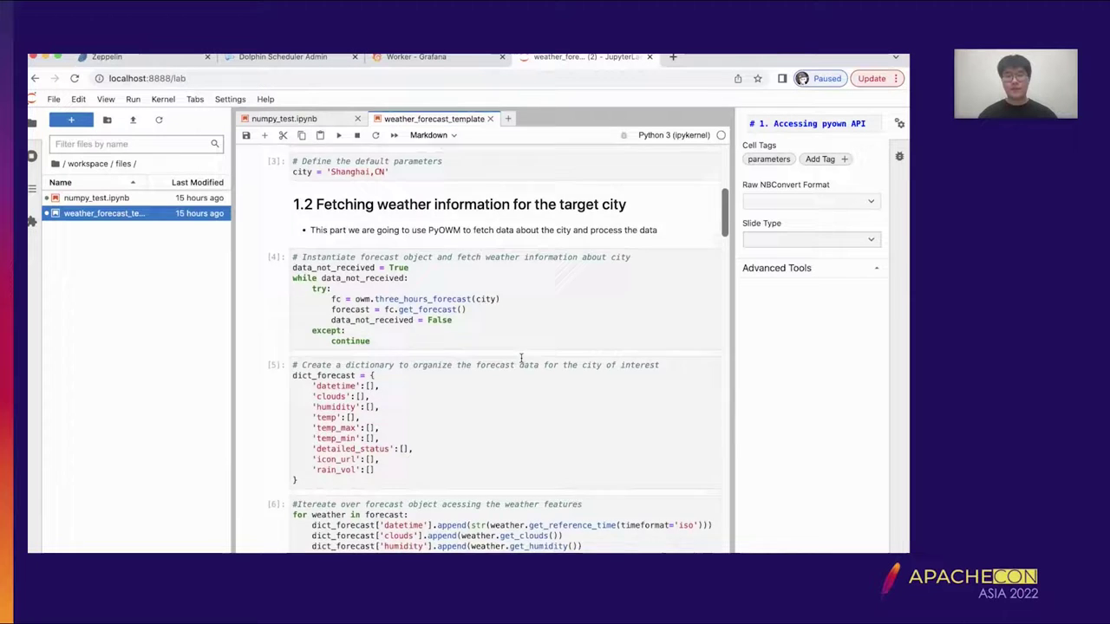
scroll(521, 358, down, 12)
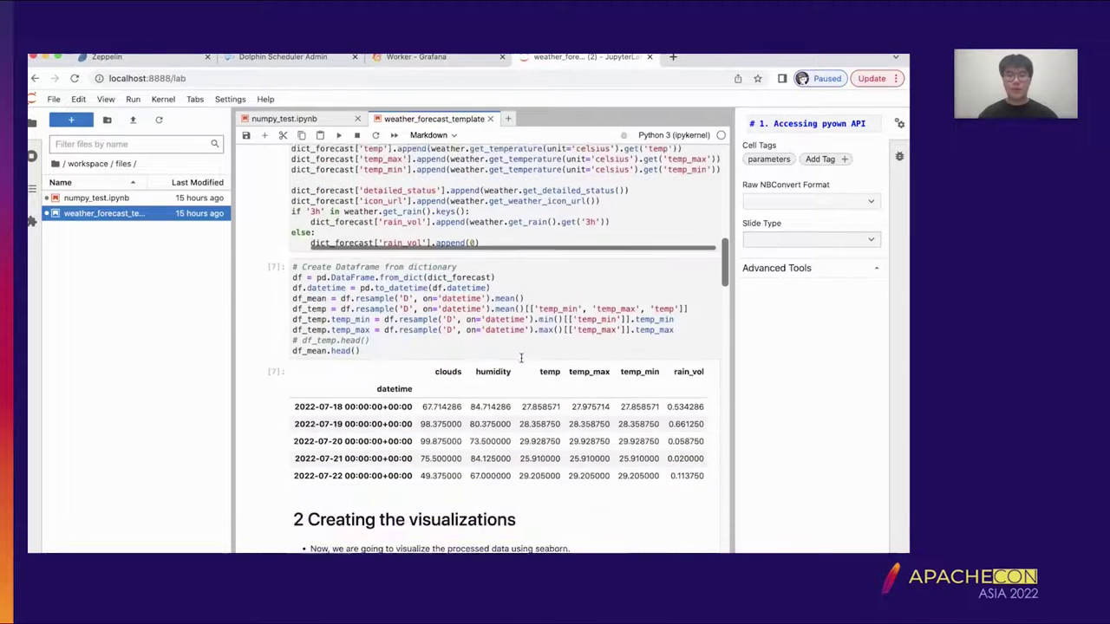
scroll(521, 358, down, 1)
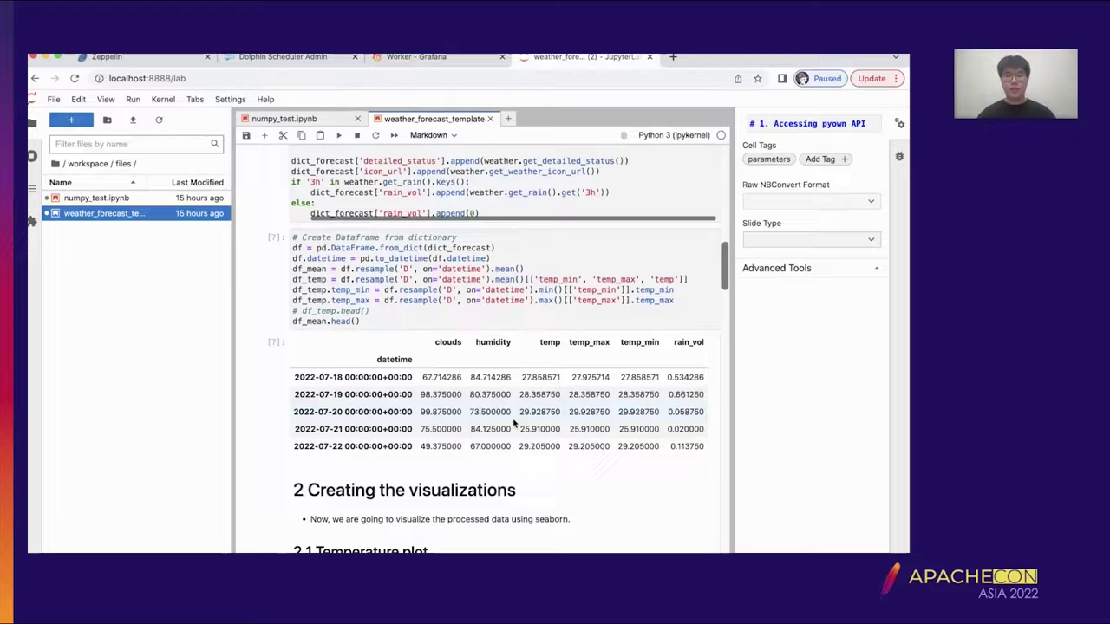
scroll(513, 423, down, 3)
scroll(513, 423, down, 4)
scroll(495, 335, down, 6)
scroll(495, 335, down, 15)
scroll(479, 340, down, 20)
scroll(478, 340, down, 8)
scroll(477, 335, up, 20)
scroll(477, 335, up, 20)
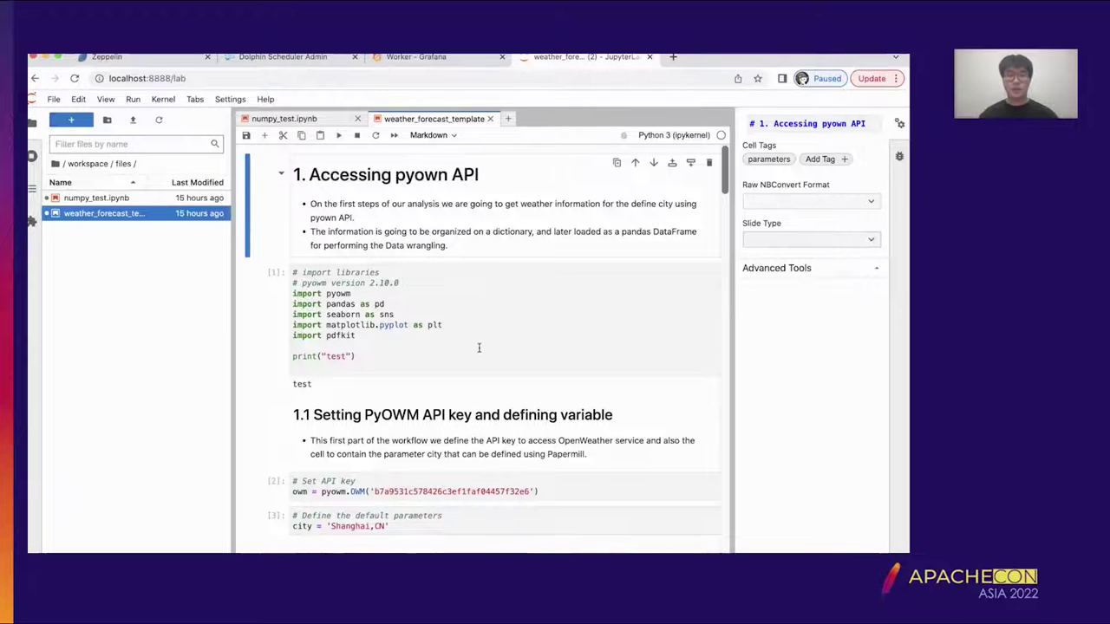
- Run the import libraries cell and the API key cell
click(492, 348)
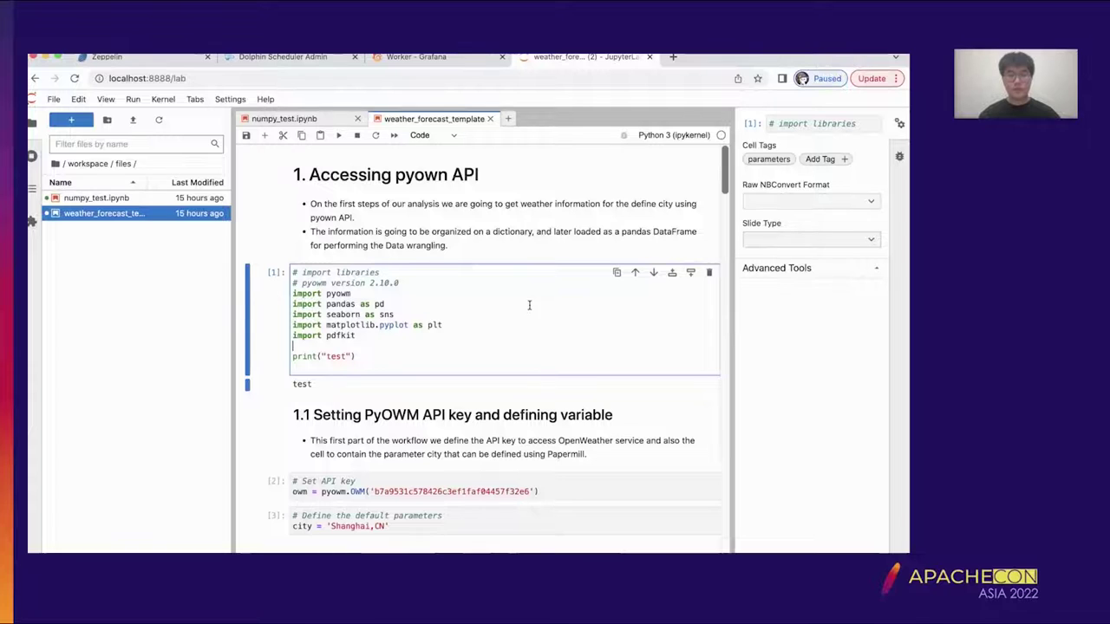
key(shift+Return)
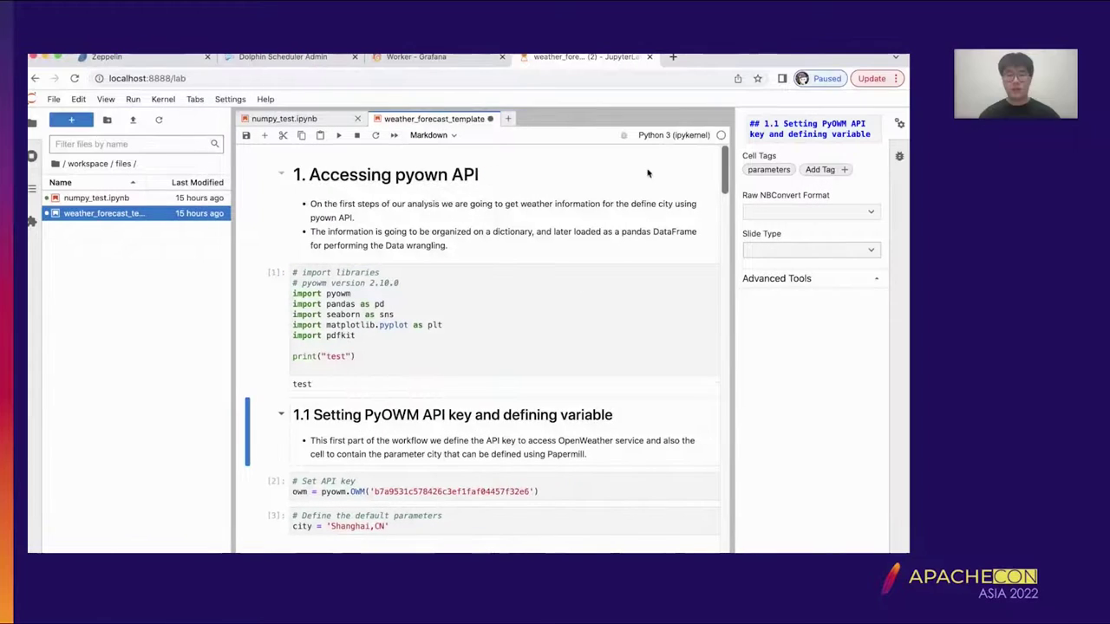
click(440, 347)
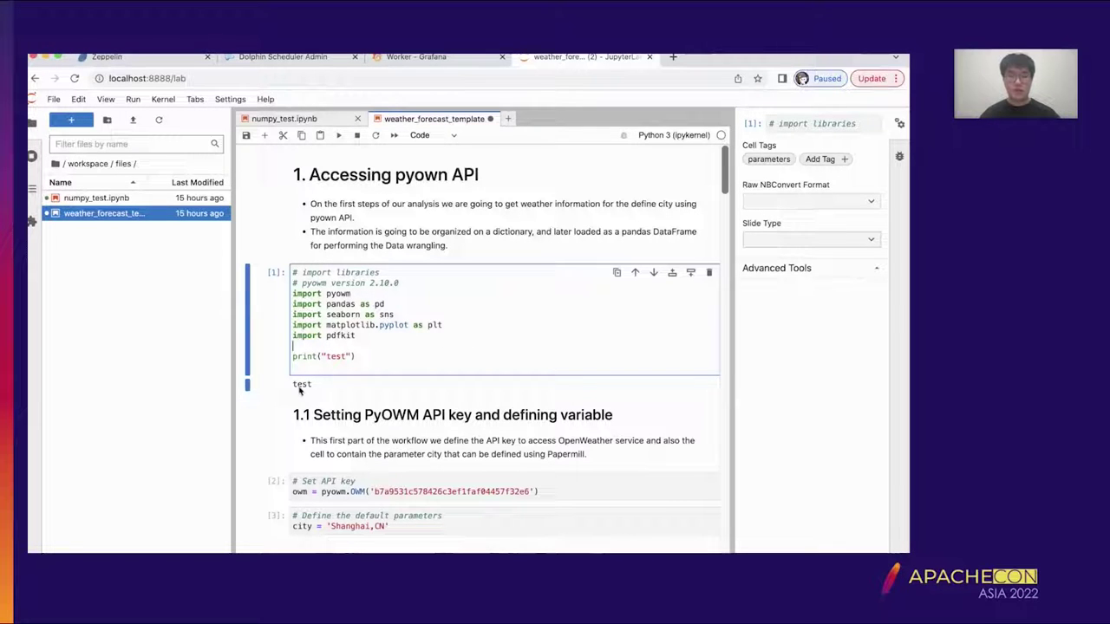
scroll(624, 381, down, 1)
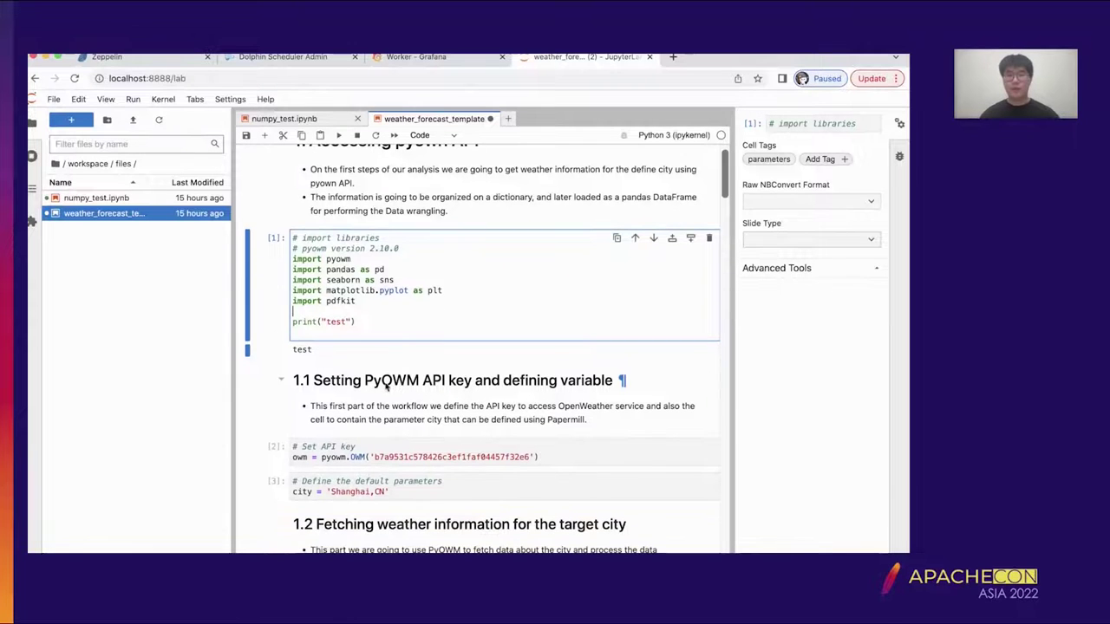
scroll(431, 330, down, 1)
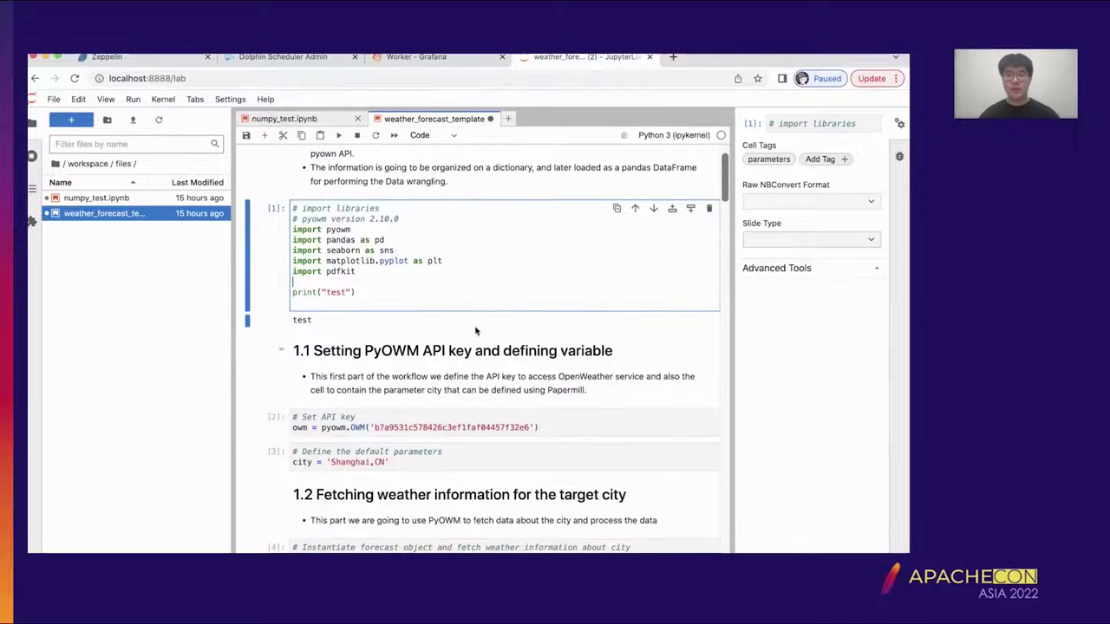
scroll(509, 279, down, 1)
click(508, 357)
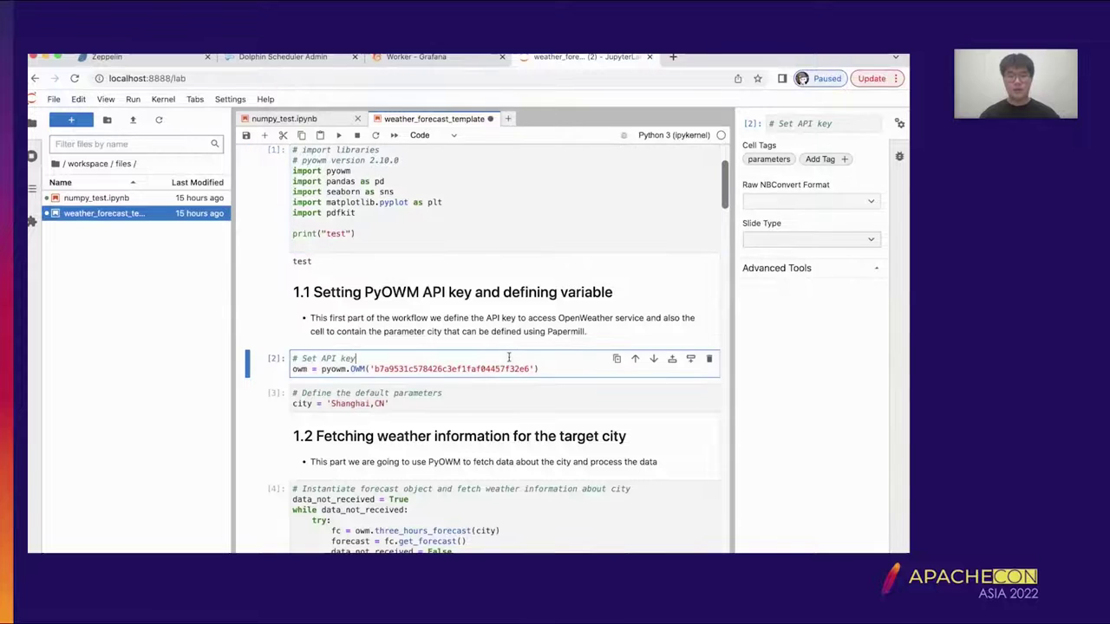
key(shift+Return)
key(shift+Return)
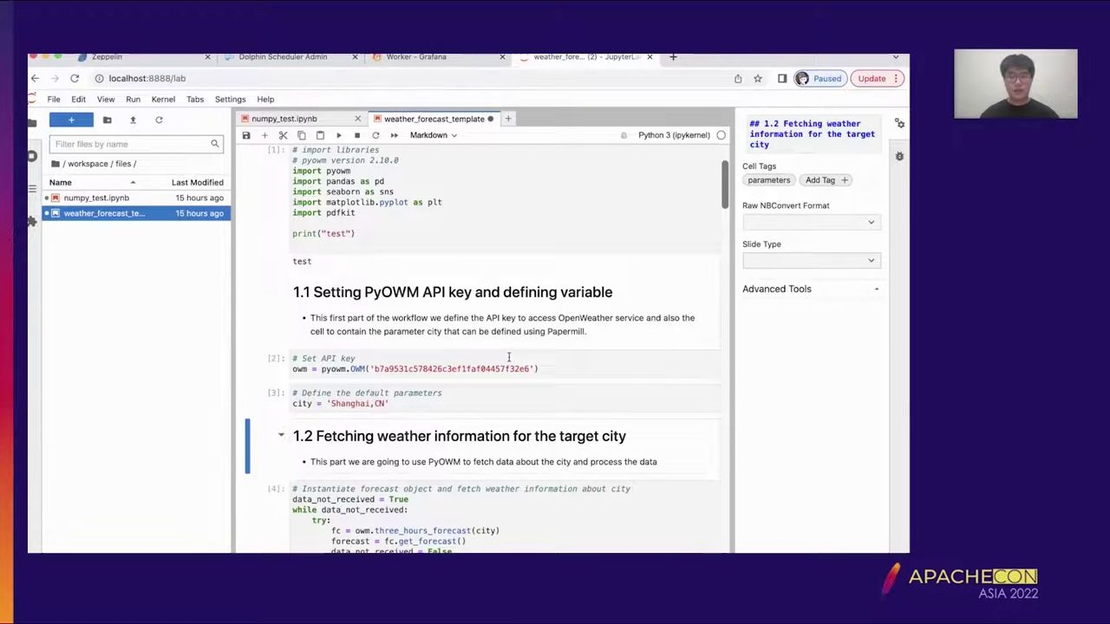
- Run the forecast fetching, dictionary-filling and daily DataFrame cells to get the 2022-07-18 to 2022-07-22 means
scroll(509, 357, down, 5)
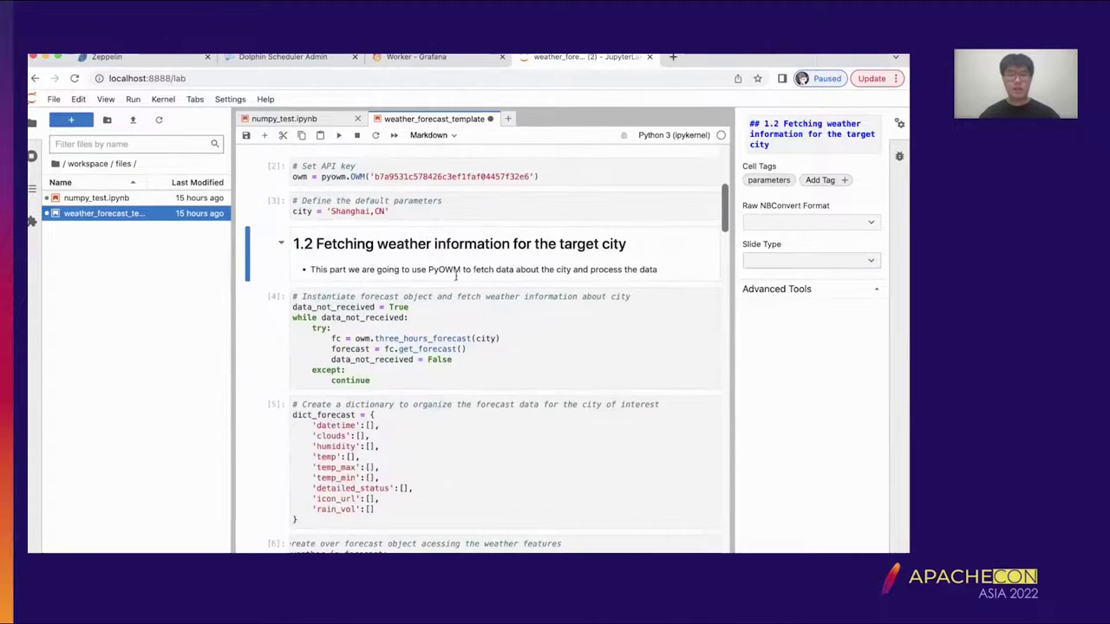
key(shift+Return)
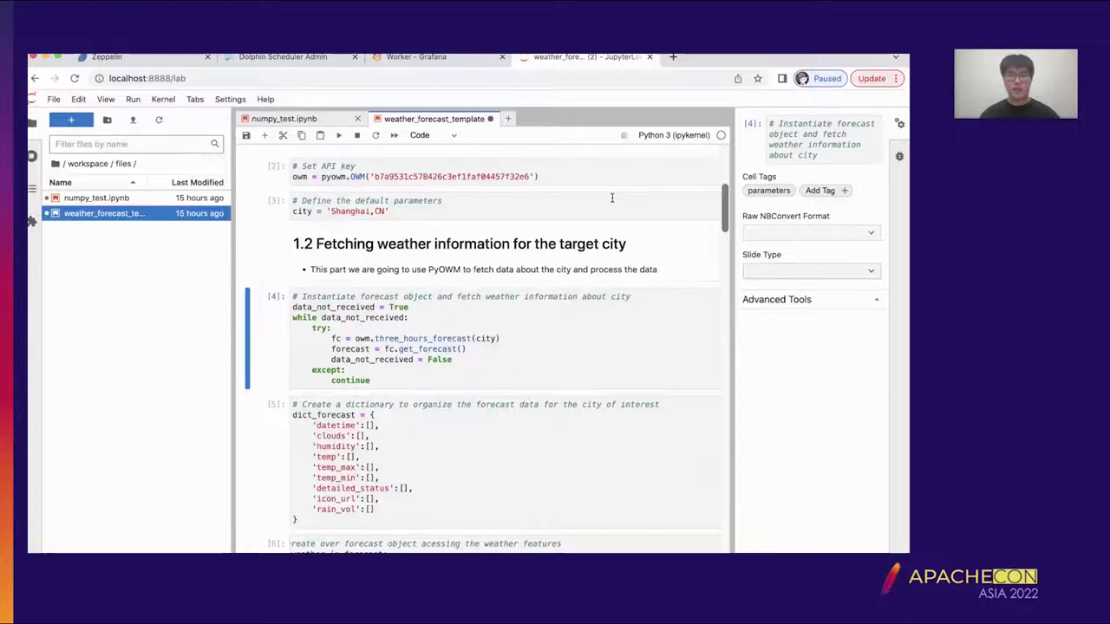
key(shift+Return)
key(shift+Return)
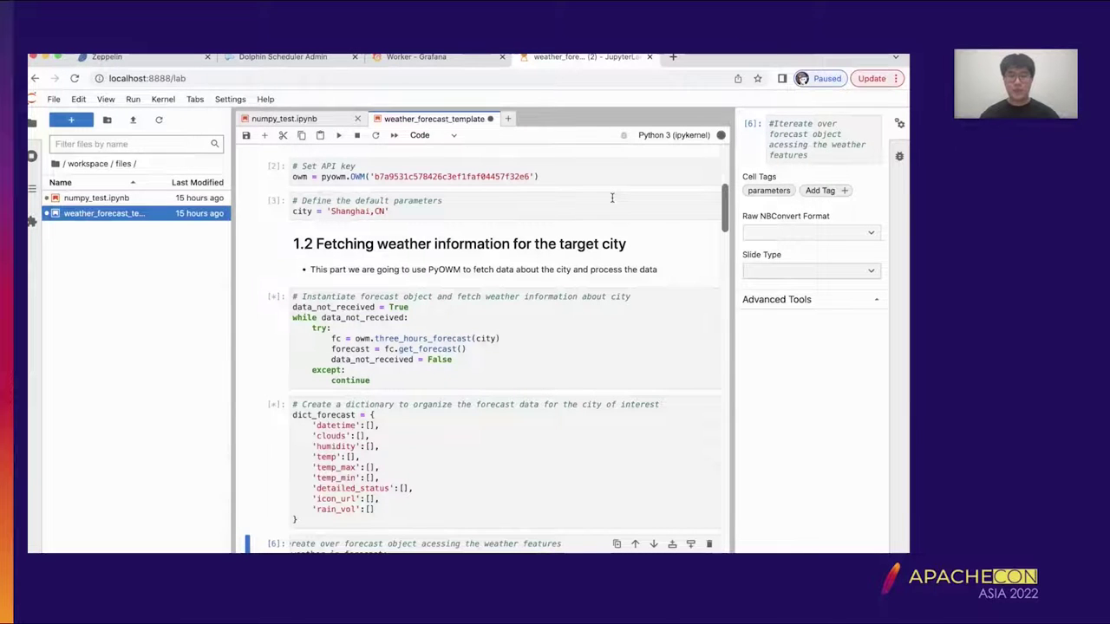
scroll(616, 251, down, 3)
scroll(618, 310, down, 5)
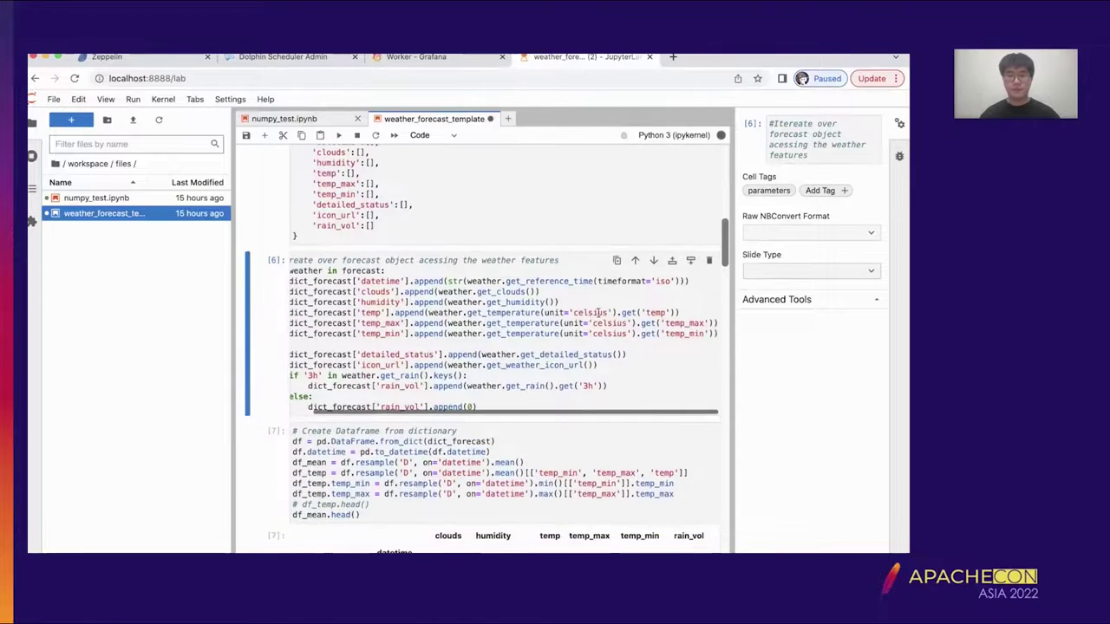
mouse_move(720, 135)
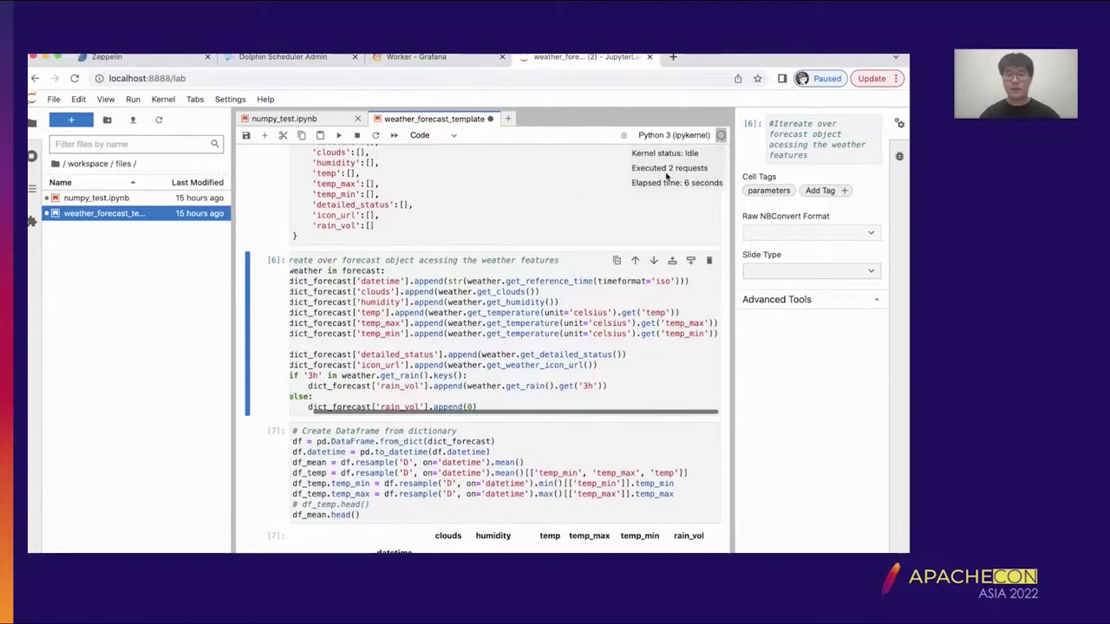
key(Down)
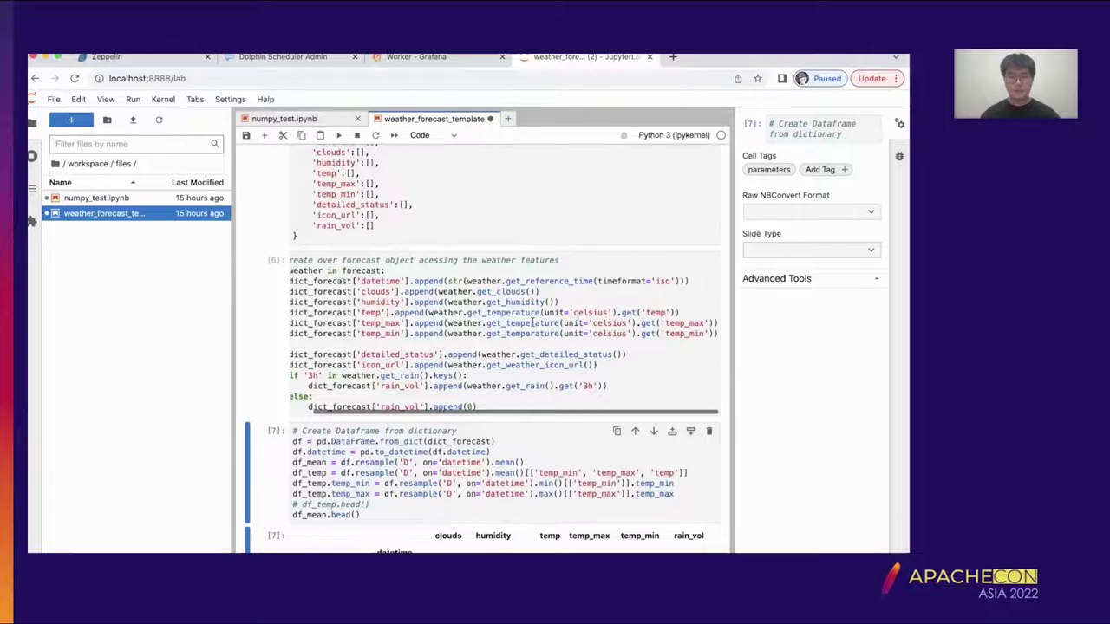
key(Down)
- Run the temperature plotting cell [8]
scroll(537, 347, down, 3)
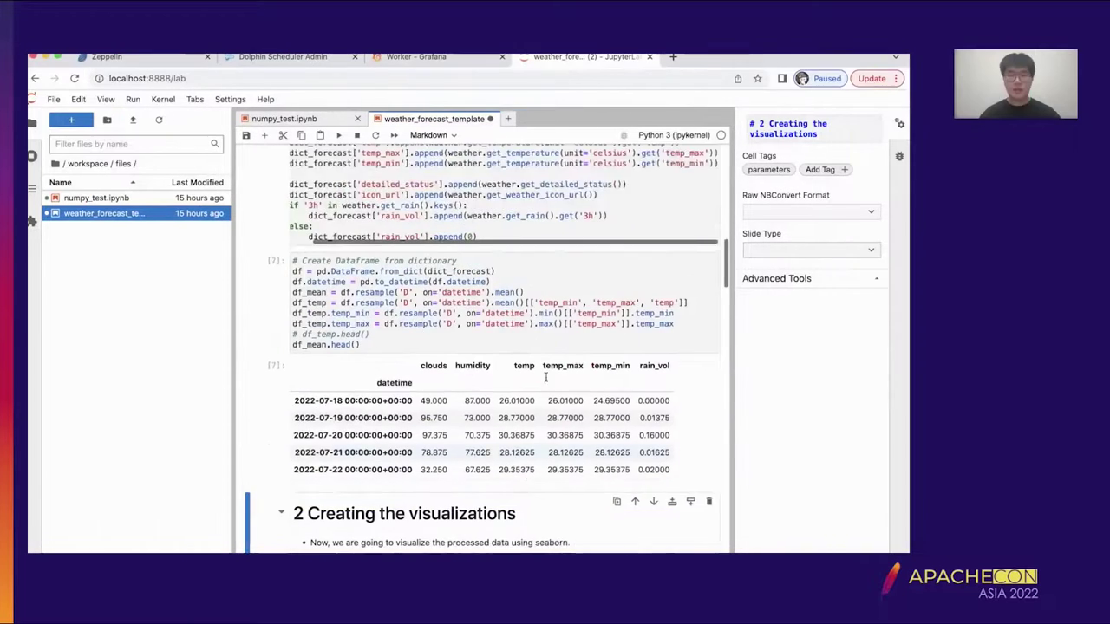
scroll(607, 394, down, 3)
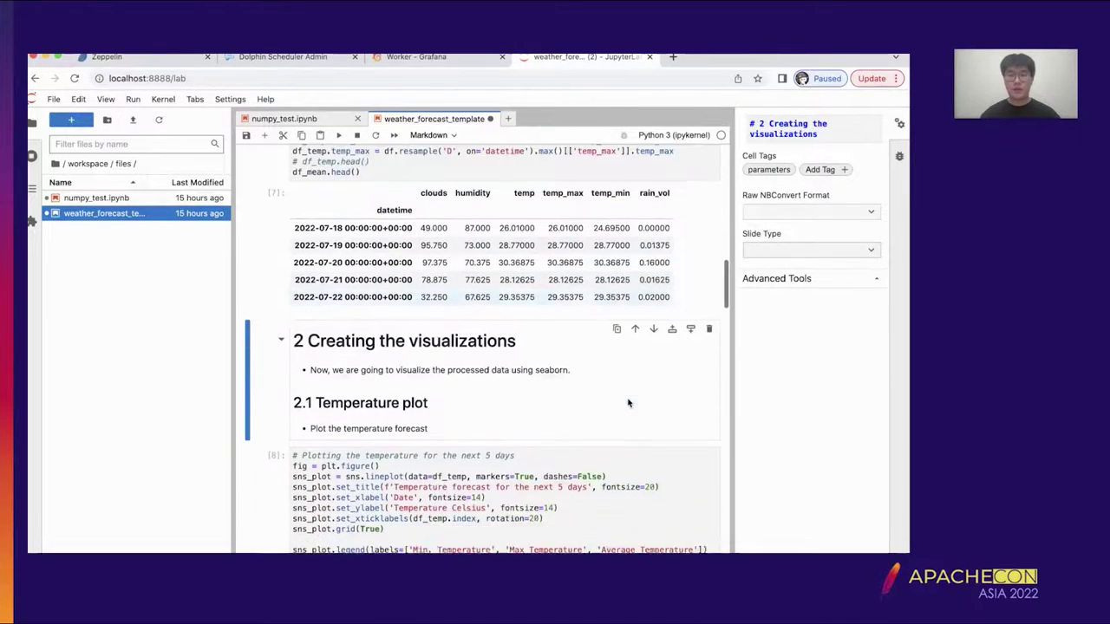
key(Down)
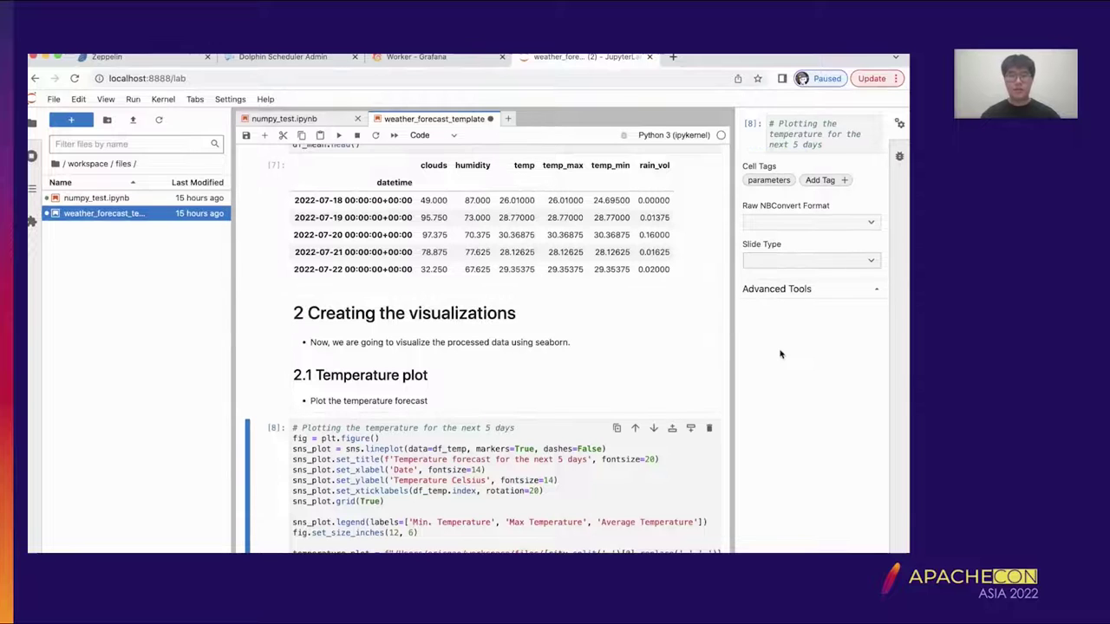
key(shift+Return)
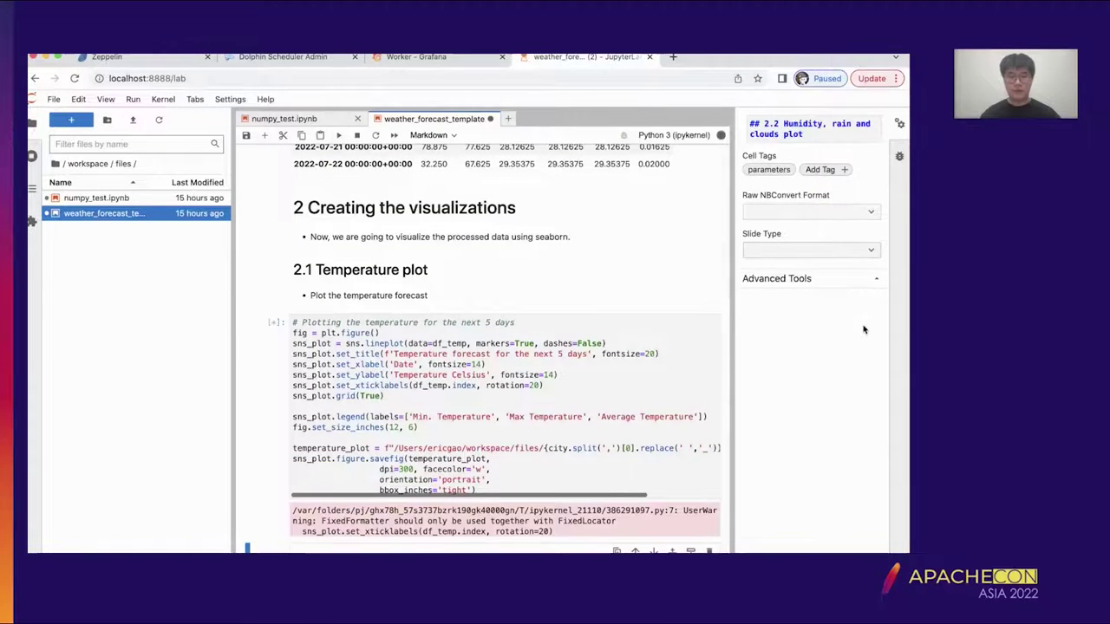
- Run the rain-per-day cell [9] and the humidity and rain plotting cell [10]
scroll(685, 314, down, 3)
scroll(685, 314, down, 6)
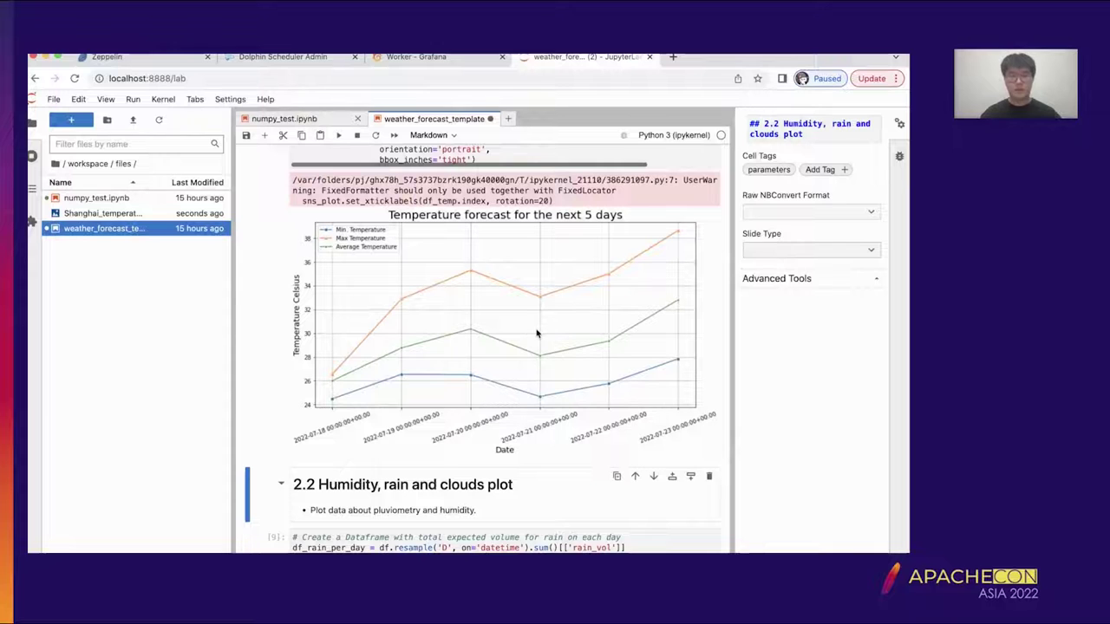
key(shift+Return)
scroll(536, 332, down, 6)
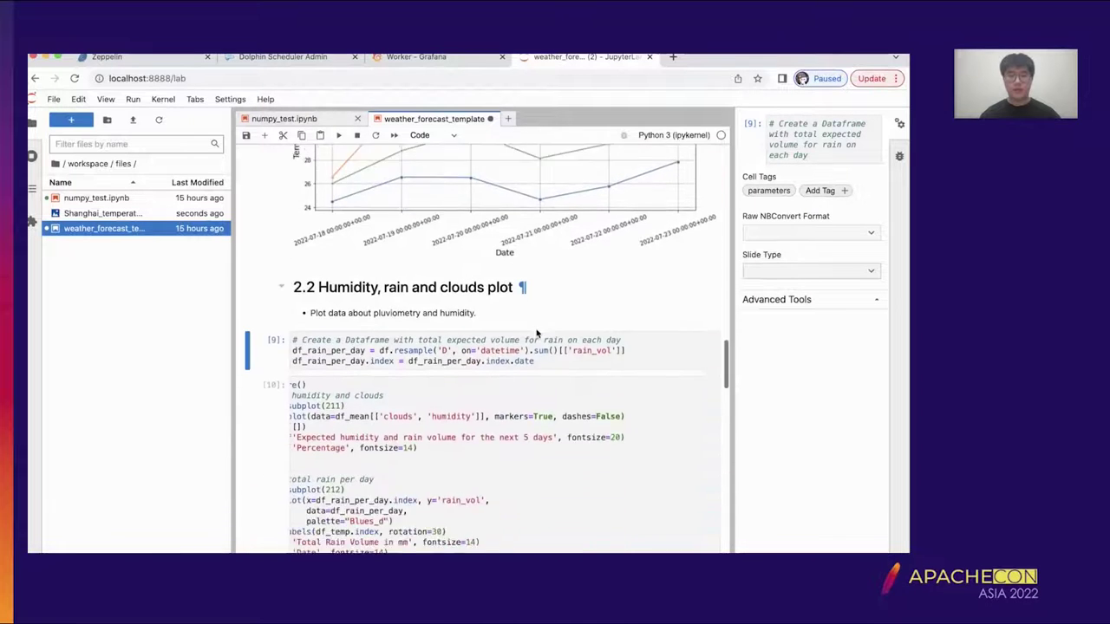
key(shift+Return)
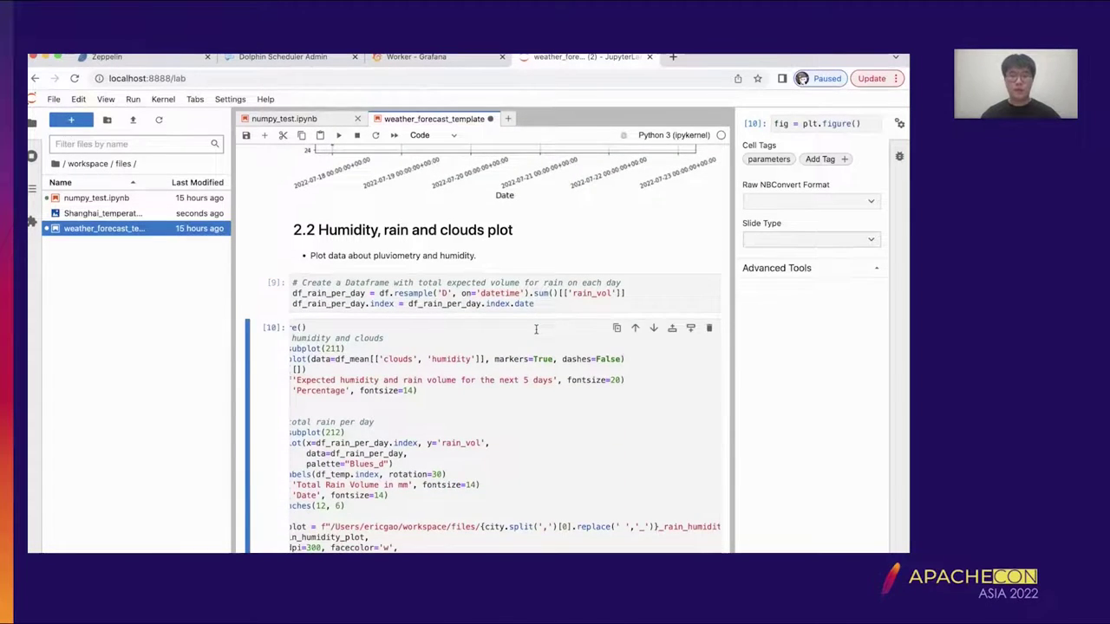
key(shift+Return)
- Scroll through the notebook to review the rendered charts and report outputs
scroll(486, 244, down, 8)
scroll(487, 245, down, 1)
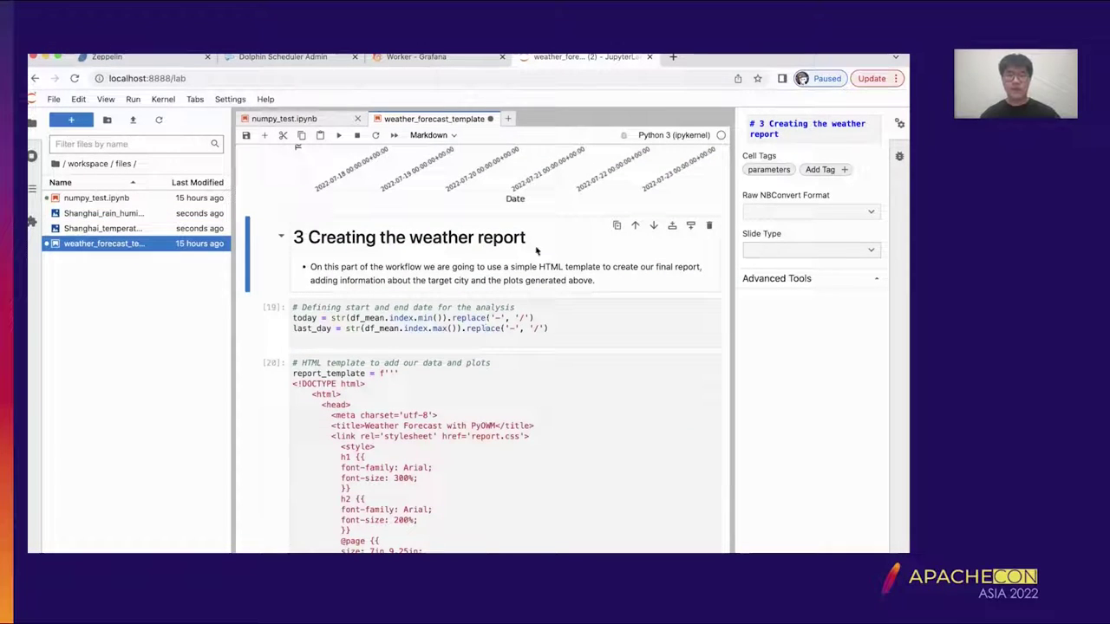
scroll(563, 247, down, 3)
scroll(536, 257, down, 2)
scroll(537, 257, up, 10)
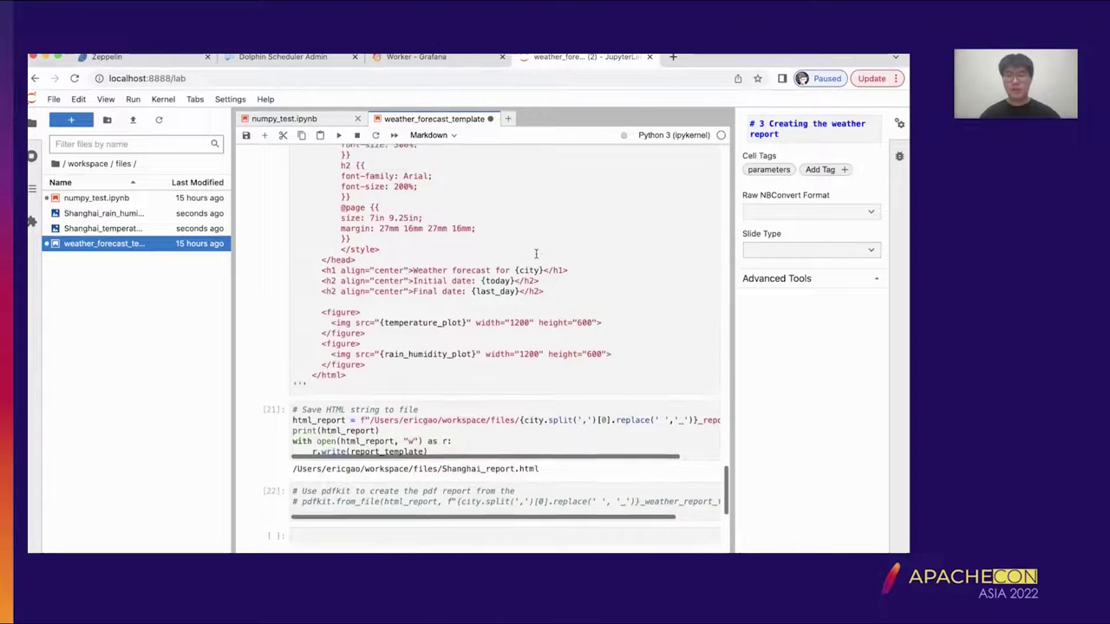
scroll(536, 257, up, 15)
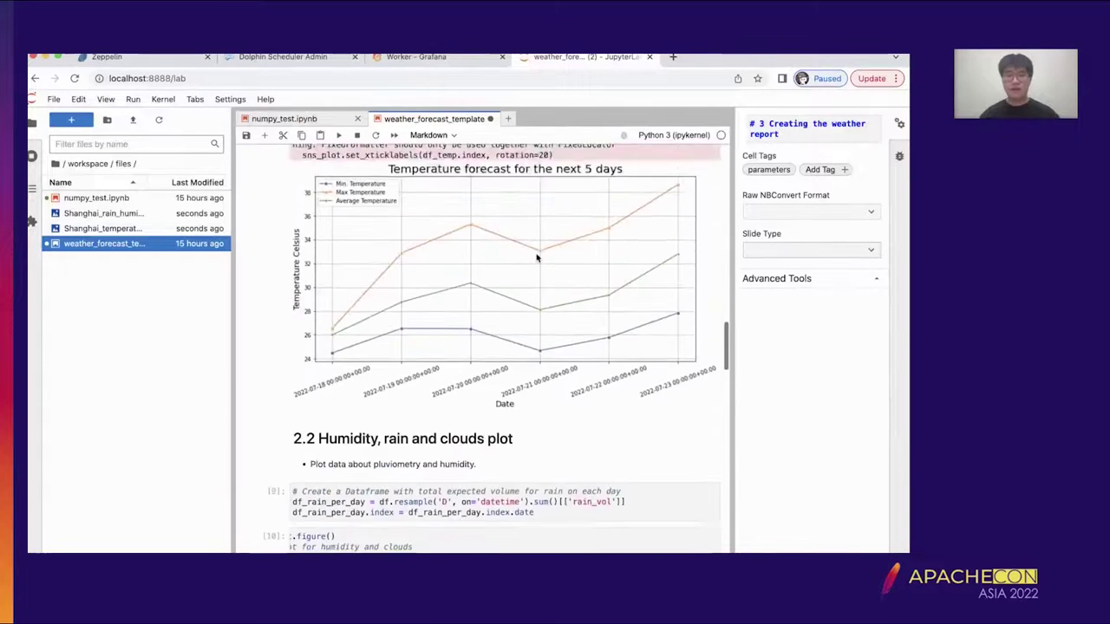
scroll(536, 253, up, 1)
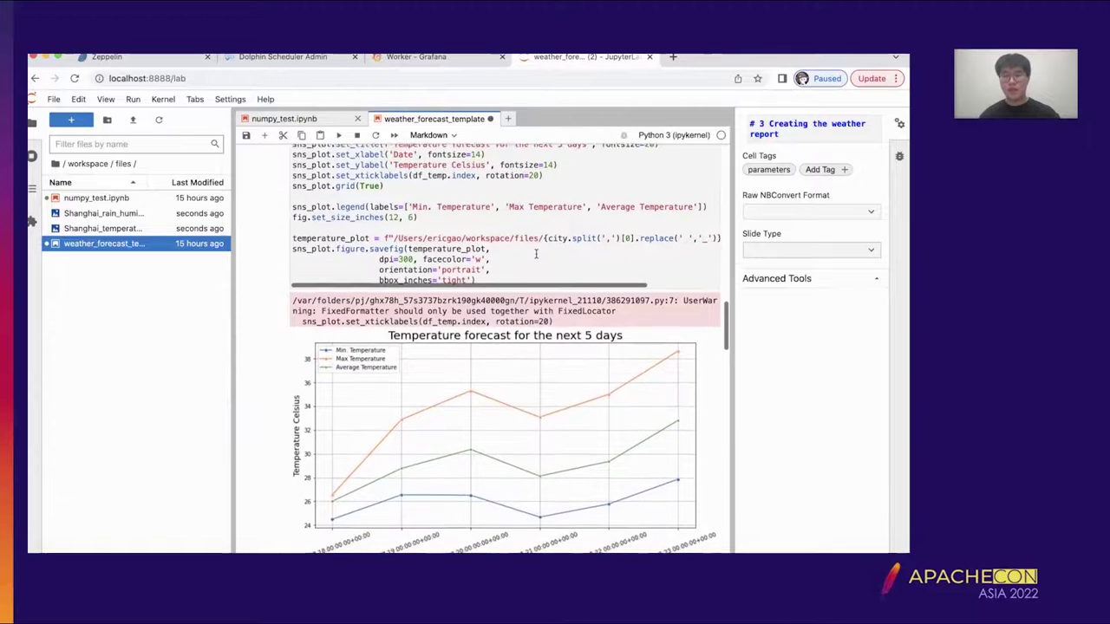
scroll(536, 254, down, 1)
scroll(536, 254, down, 2)
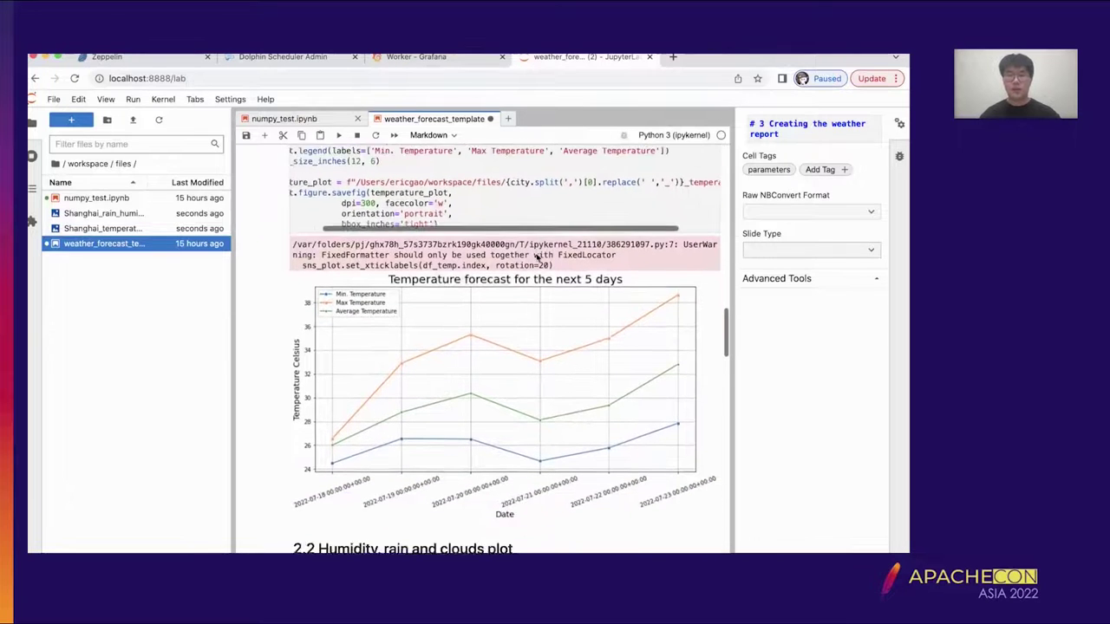
scroll(536, 254, up, 2)
scroll(536, 253, up, 15)
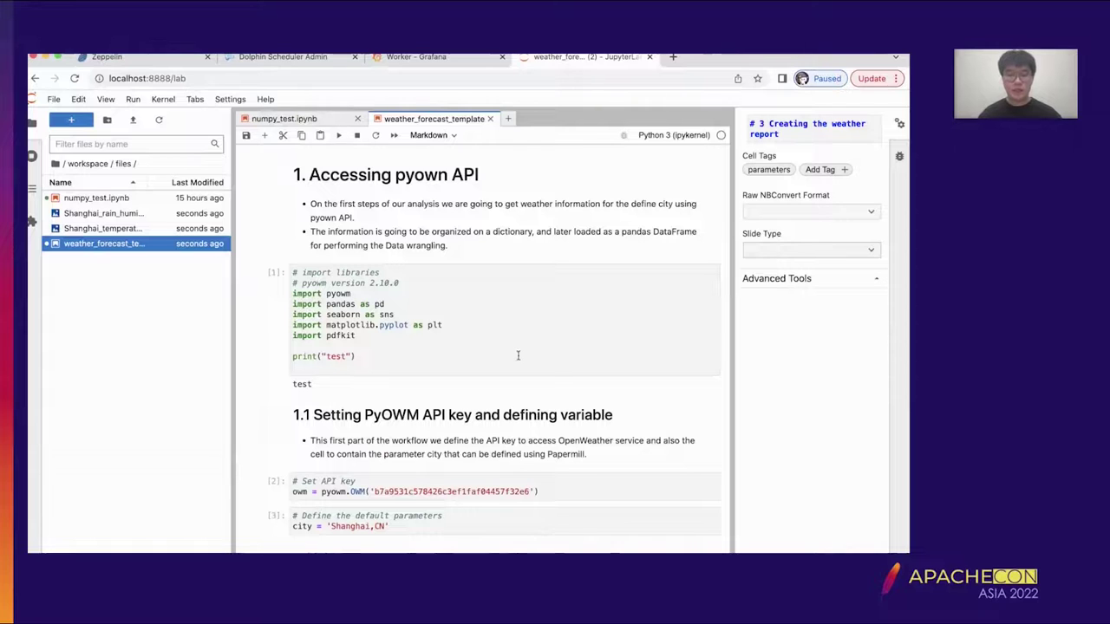
scroll(517, 356, down, 2)
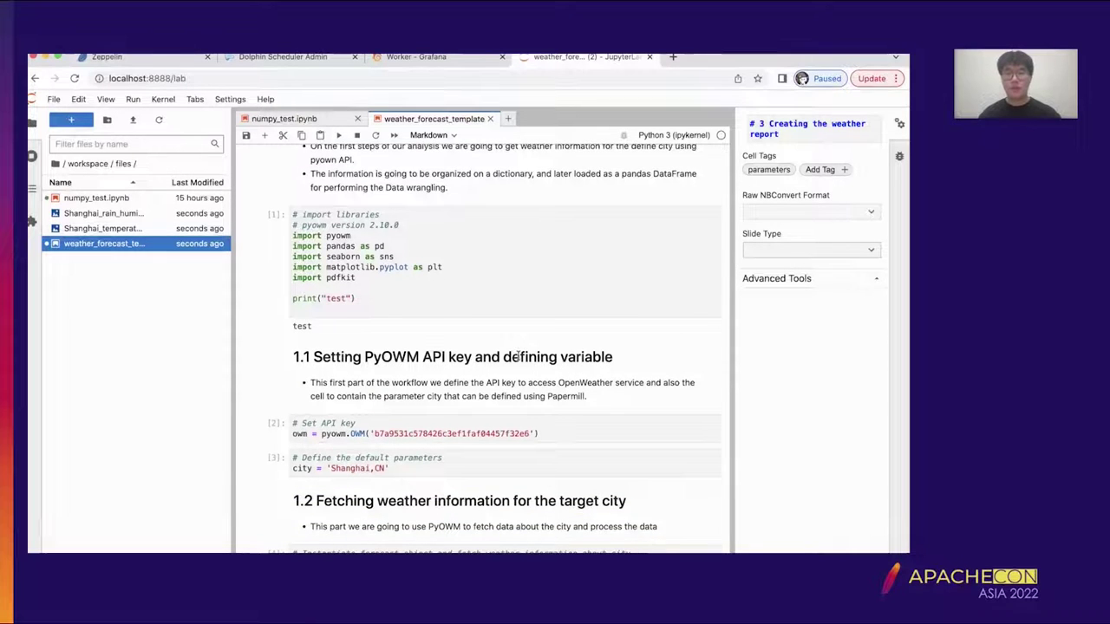
- Select the Shanghai temperature and rain-humidity chart images and delete both
scroll(517, 356, down, 1)
scroll(622, 359, down, 1)
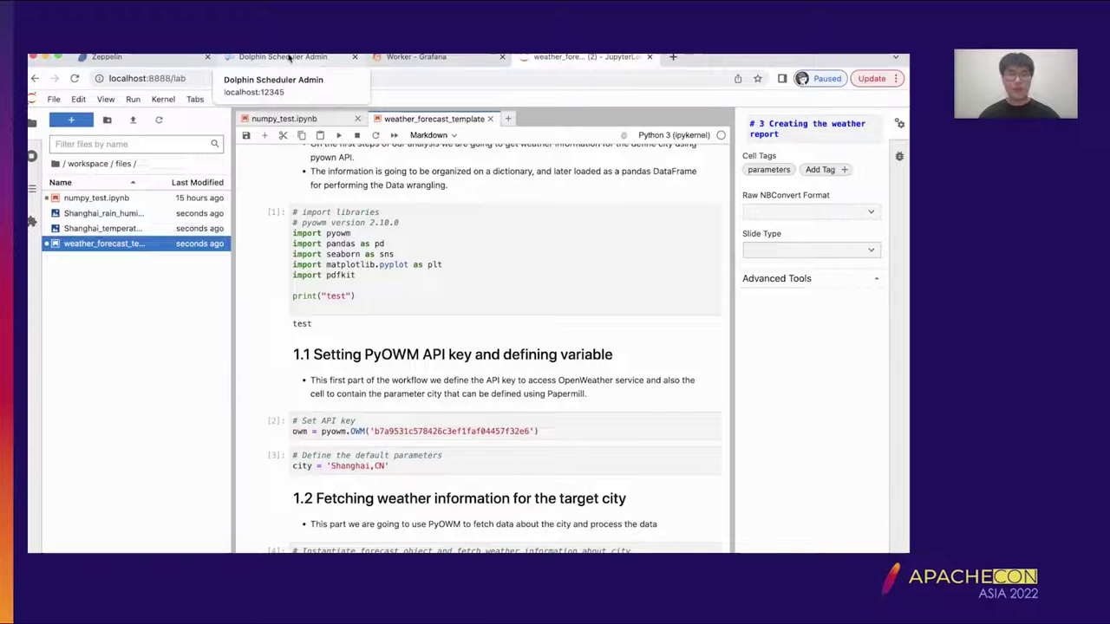
click(153, 229)
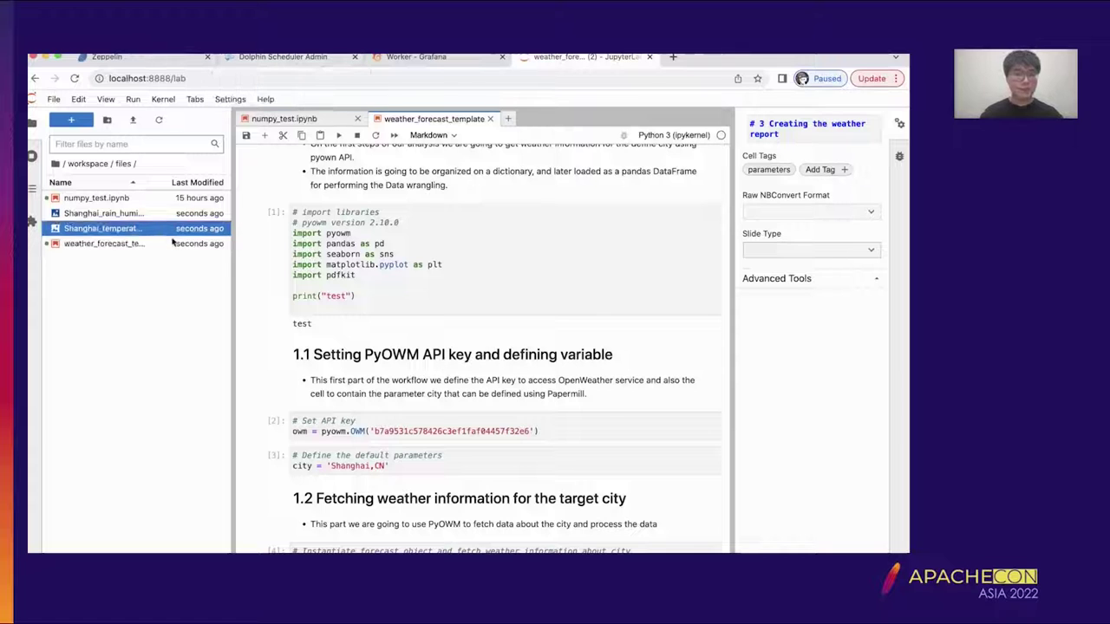
shift+click(164, 215)
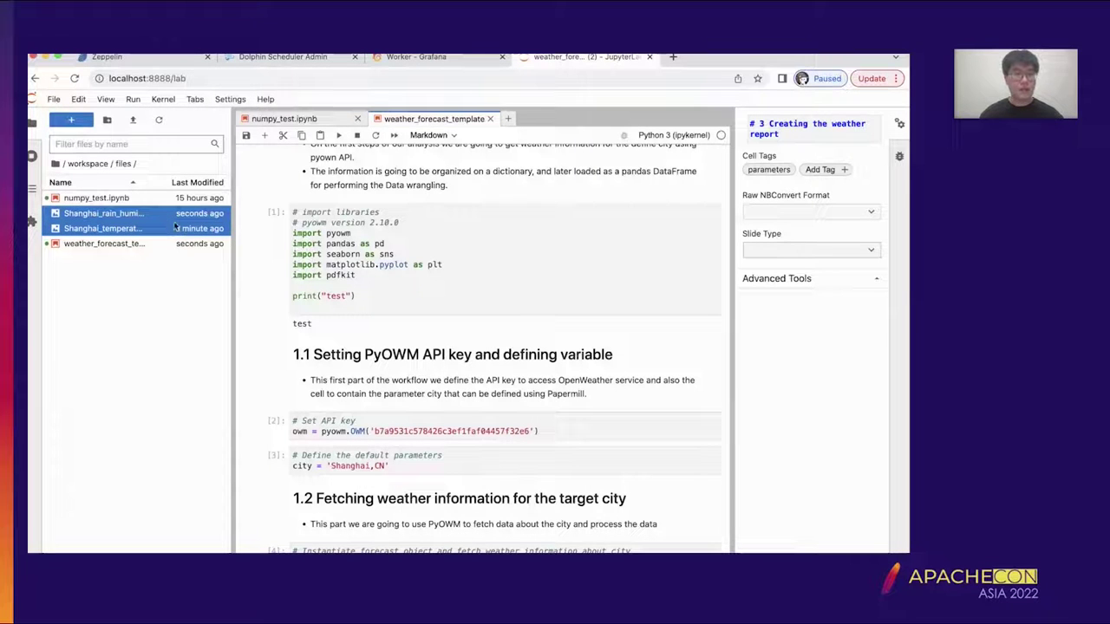
right_click(174, 227)
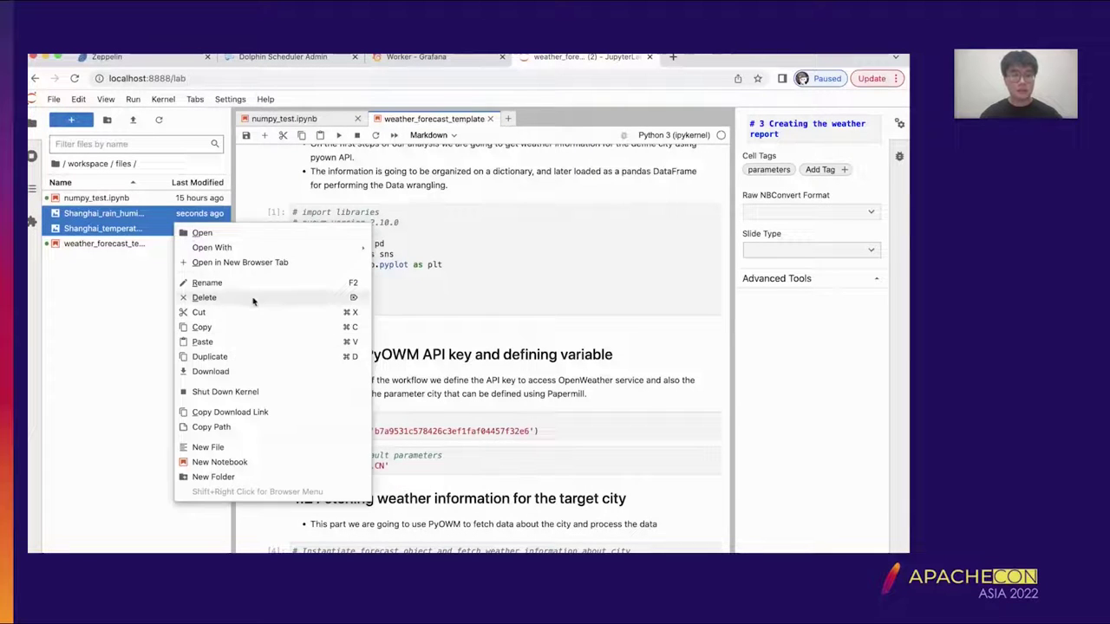
click(248, 299)
click(569, 358)
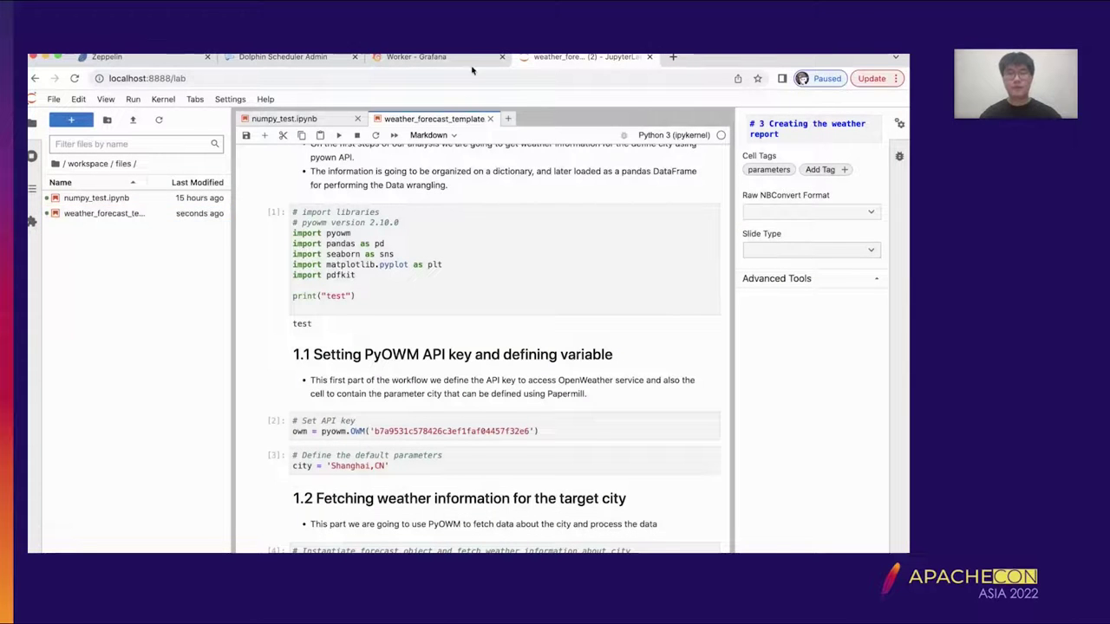
- From the Workflow Definition list, create a new workflow and drag a JUPYTER task onto its canvas
click(358, 59)
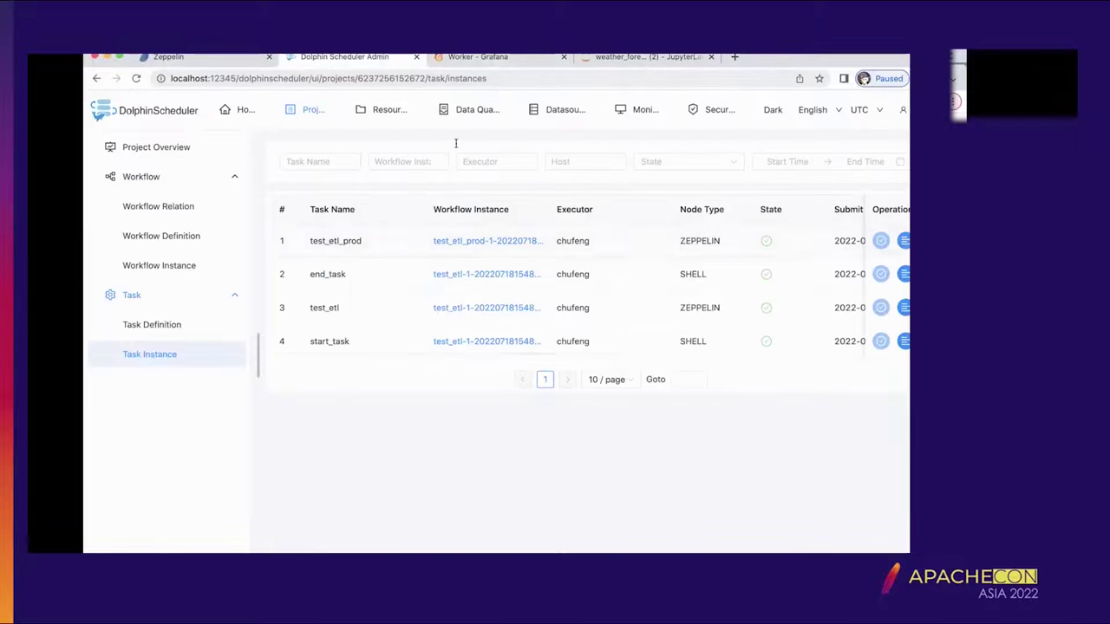
click(98, 235)
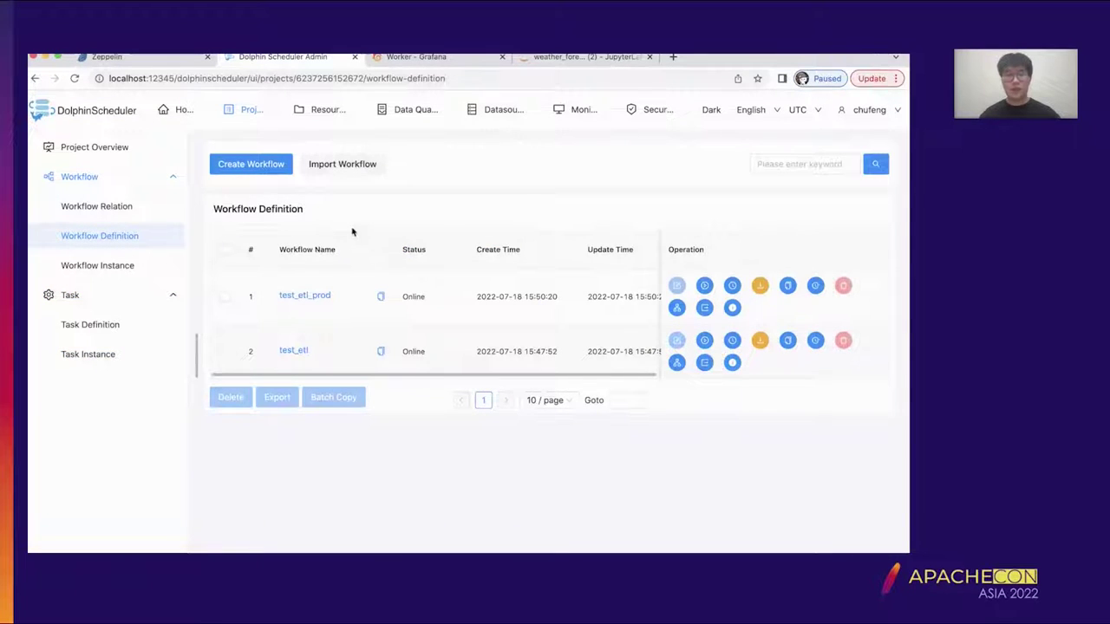
click(242, 167)
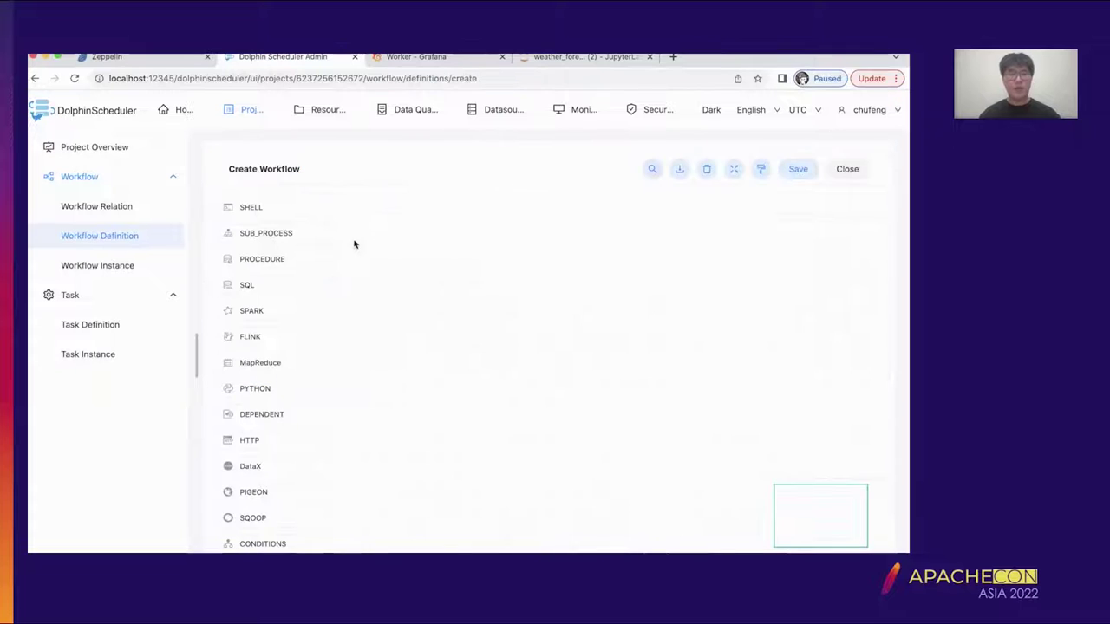
scroll(378, 286, down, 2)
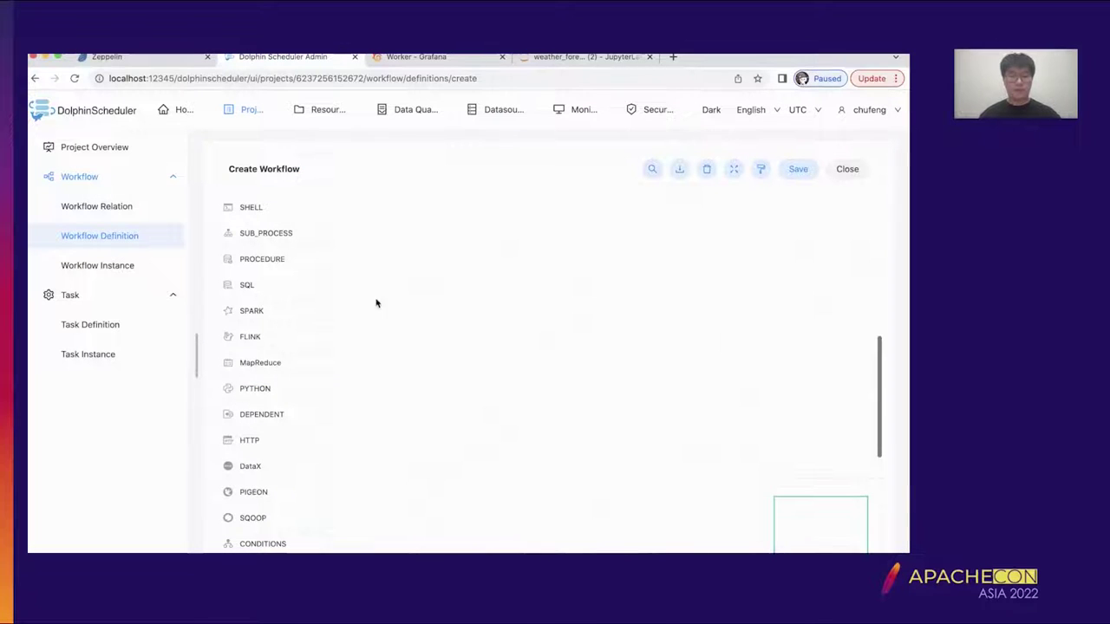
scroll(284, 403, down, 3)
scroll(283, 405, down, 6)
drag(277, 417, 521, 352)
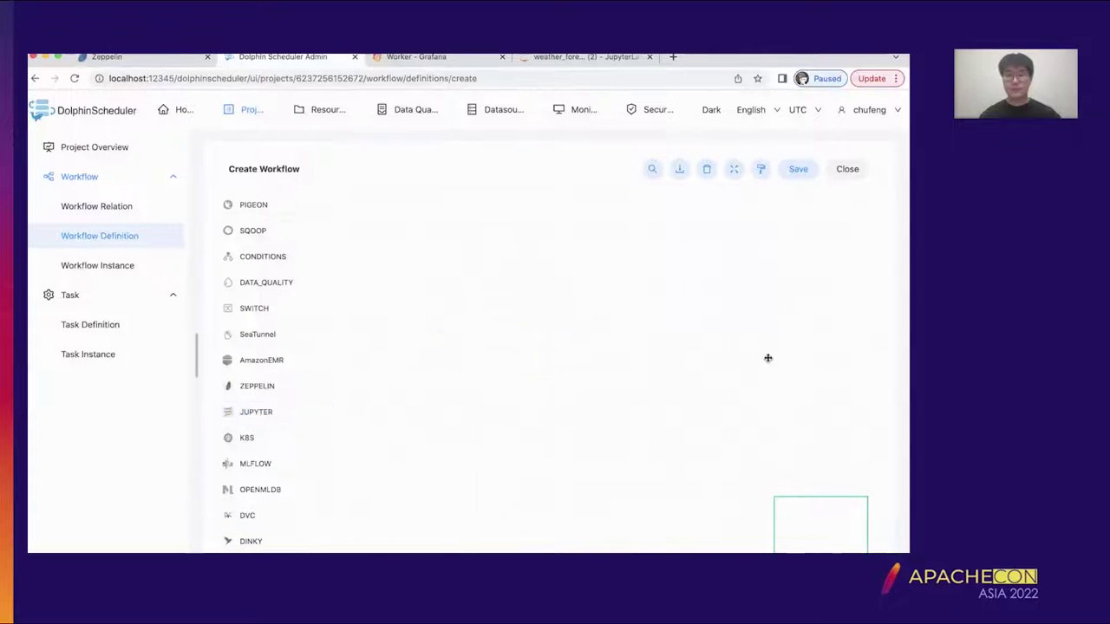
- Name the Jupyter task node test_jupy
scroll(481, 188, down, 10)
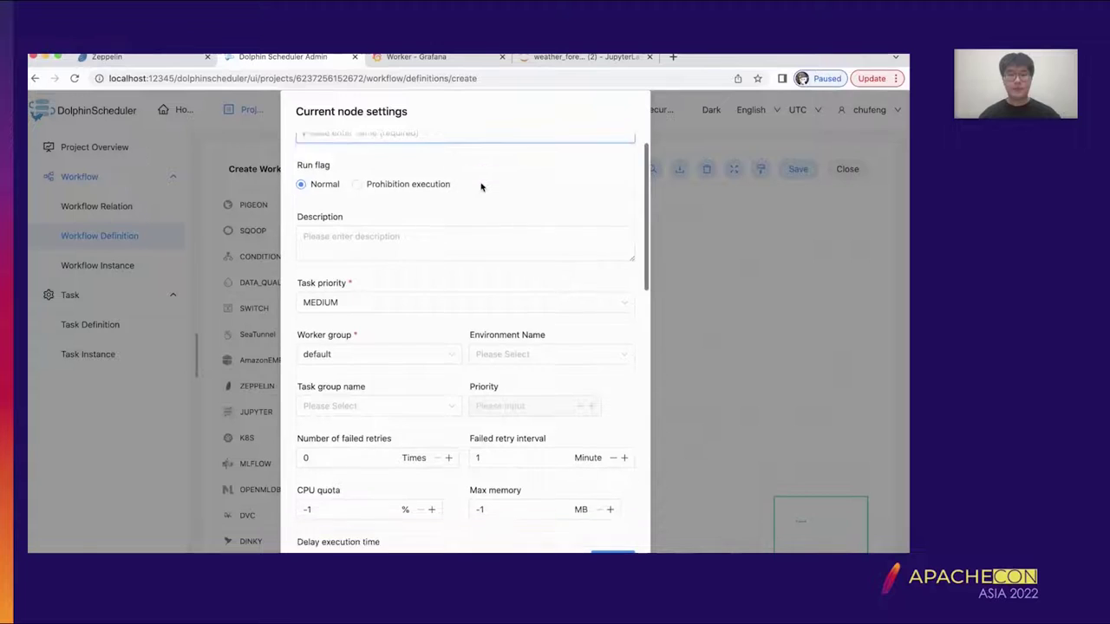
scroll(482, 187, up, 10)
click(436, 154)
text(test_jupyter)
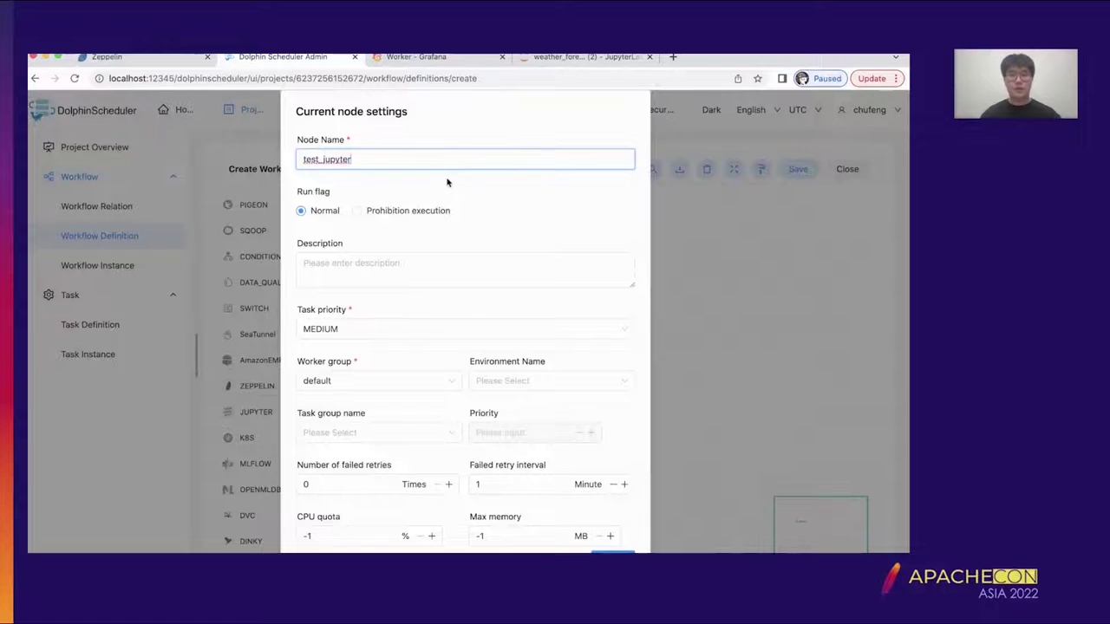
- Look over the condaEnvName, inputNotePath and outputNotePath fields in the node settings form
scroll(445, 179, down, 2)
scroll(447, 182, up, 2)
scroll(447, 181, down, 4)
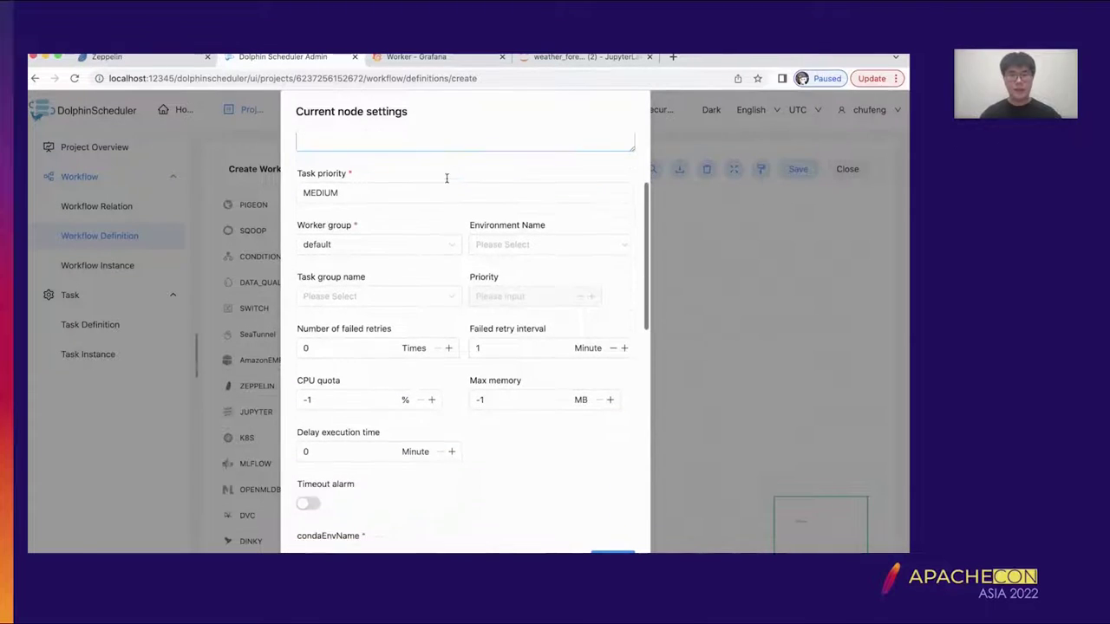
scroll(508, 366, down, 5)
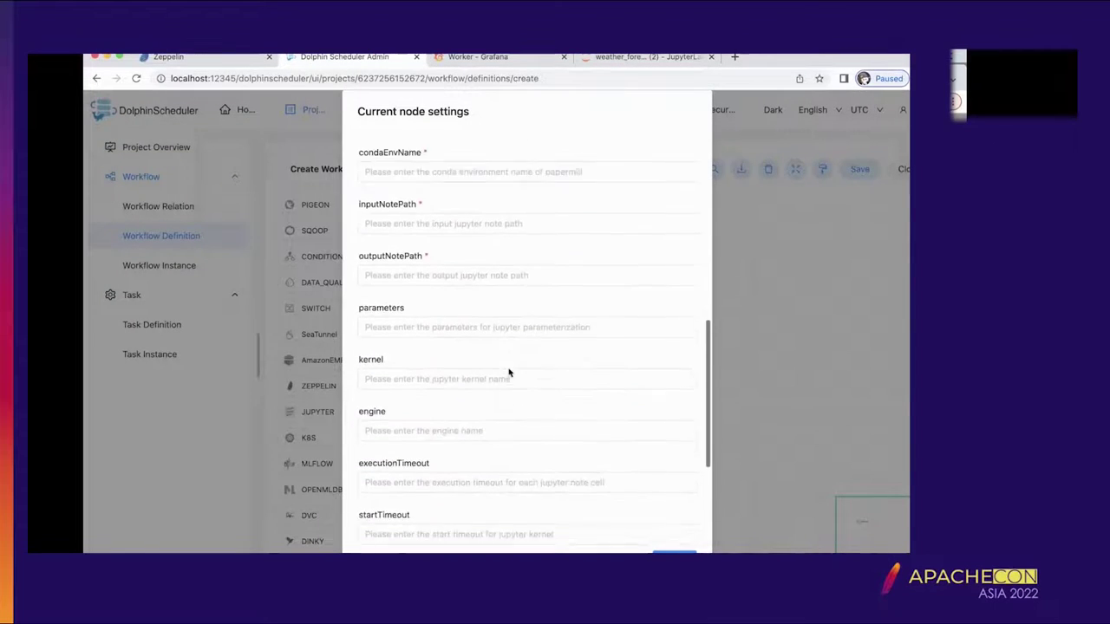
scroll(508, 369, up, 1)
scroll(447, 371, up, 2)
click(446, 368)
scroll(445, 367, down, 1)
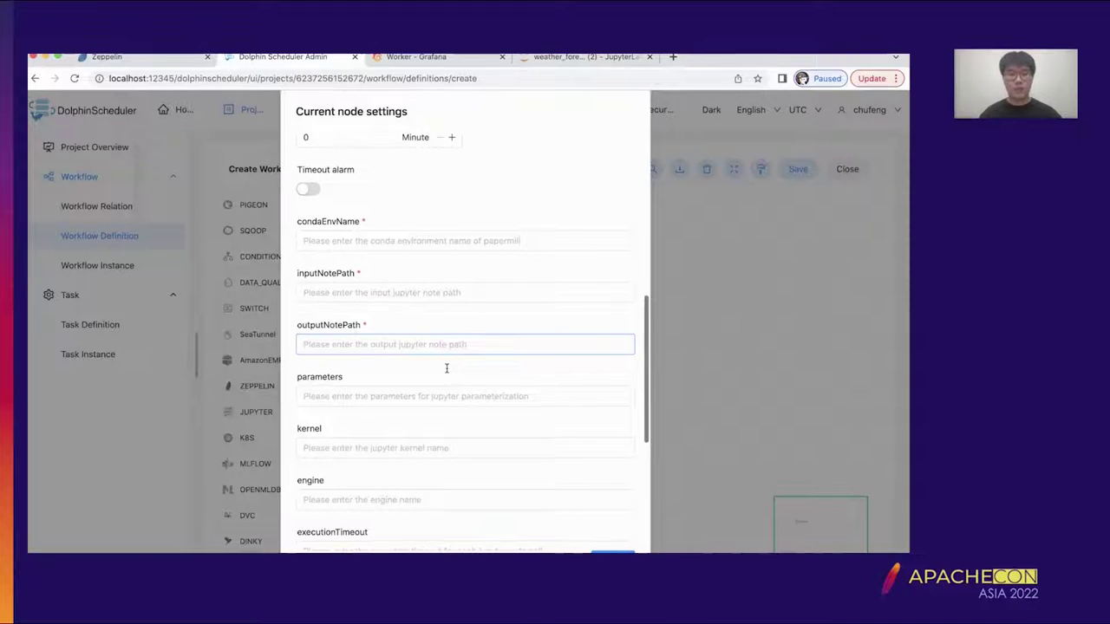
scroll(445, 366, down, 2)
click(396, 227)
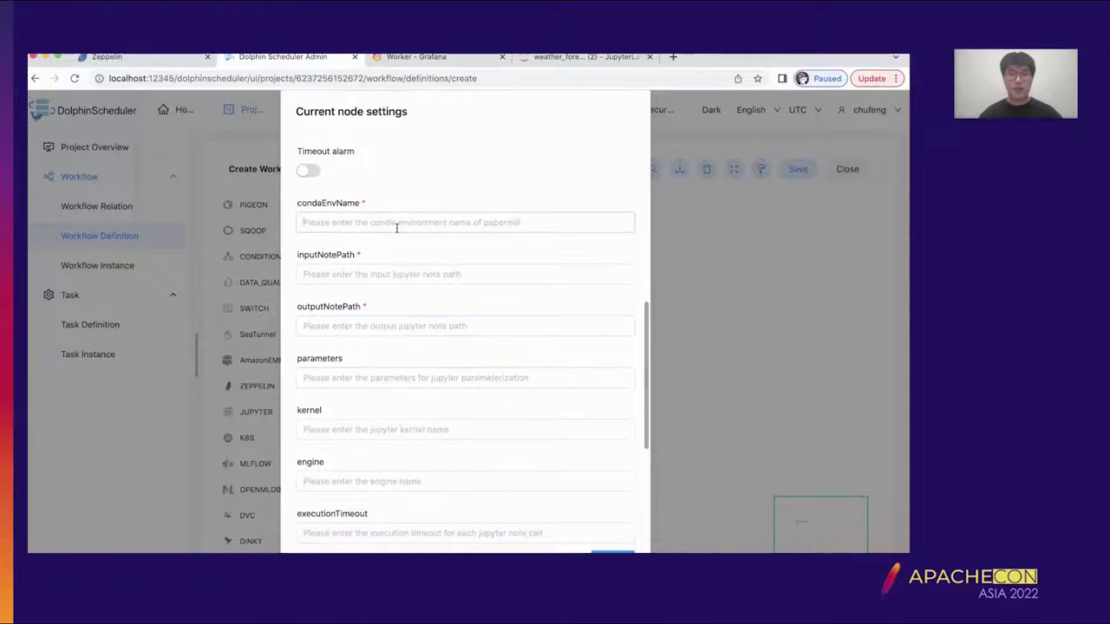
scroll(506, 200, down, 5)
scroll(505, 198, up, 3)
scroll(504, 199, up, 2)
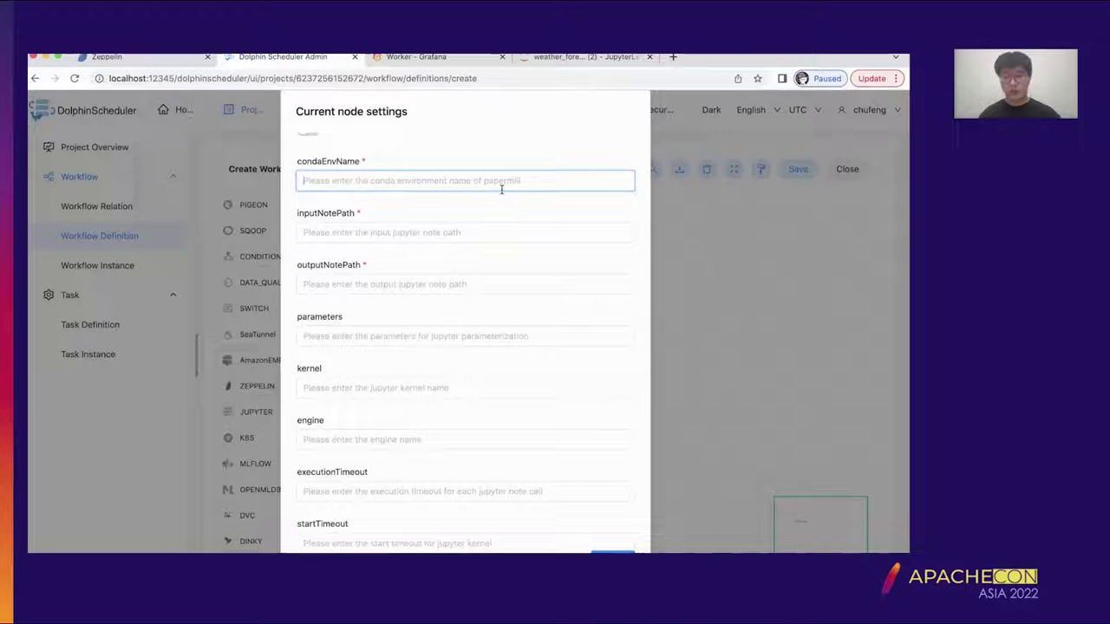
- Check the Resources dropdown, which shows No Data, and close it
scroll(501, 189, down, 1)
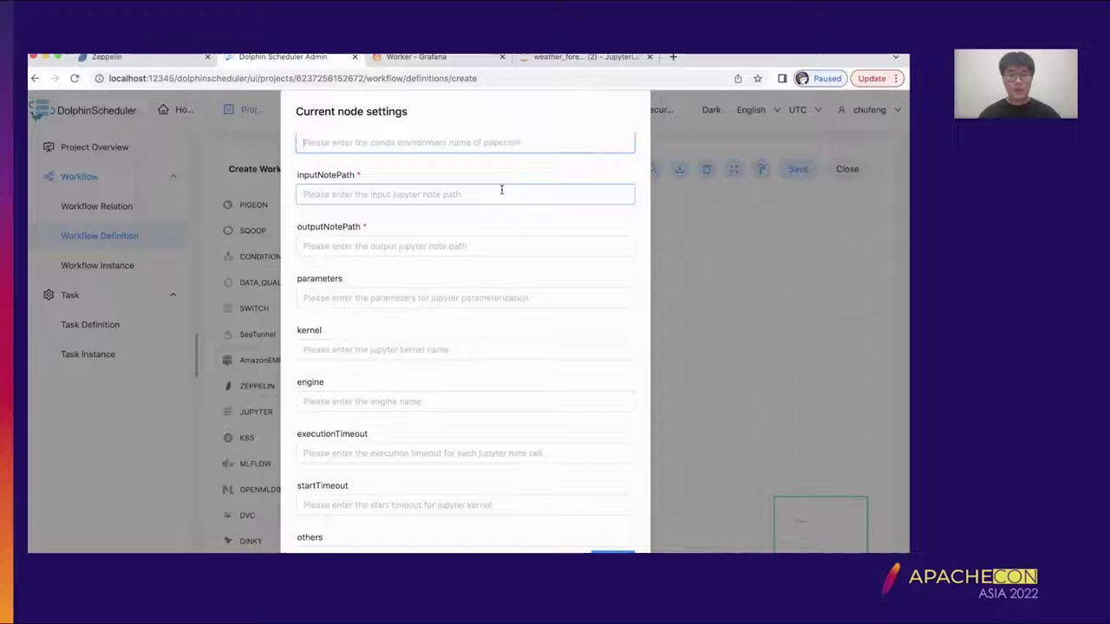
scroll(501, 189, up, 1)
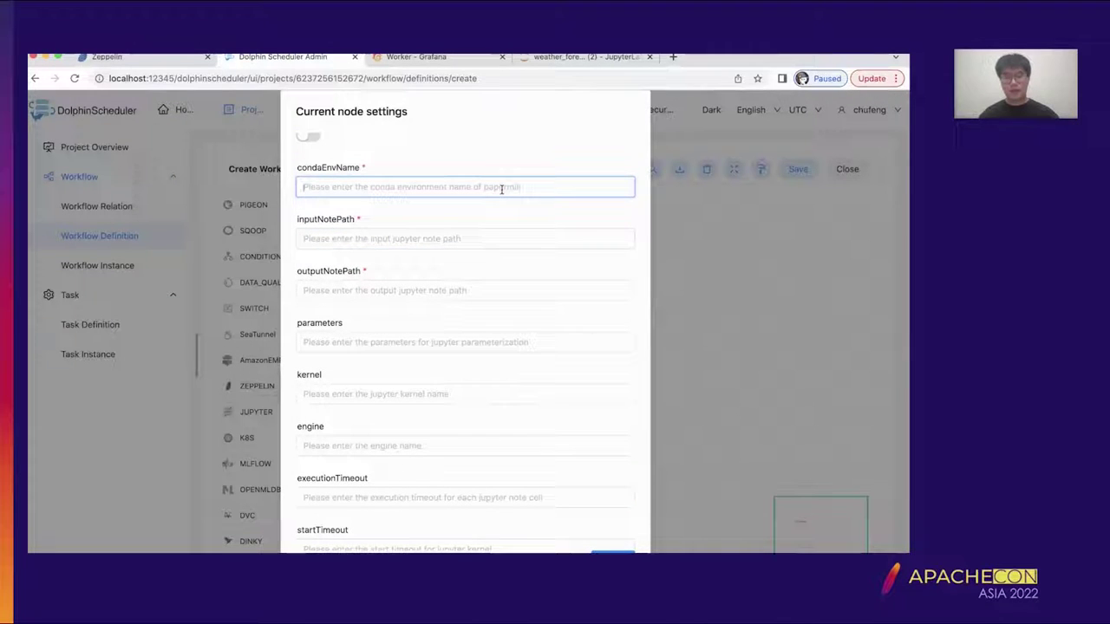
scroll(501, 189, down, 1)
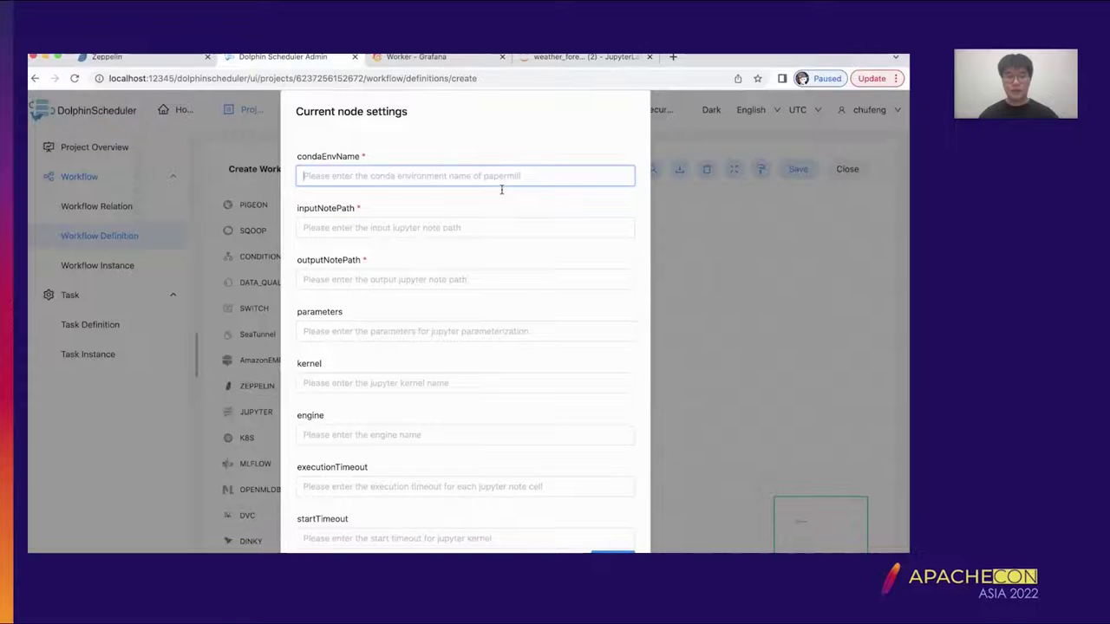
scroll(501, 189, down, 5)
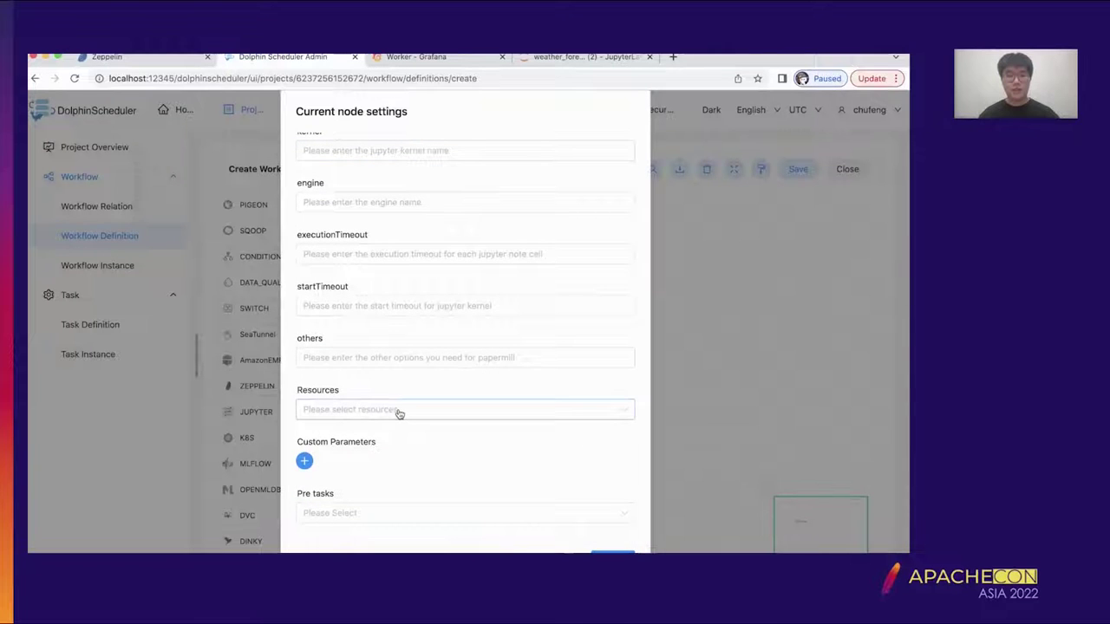
click(398, 412)
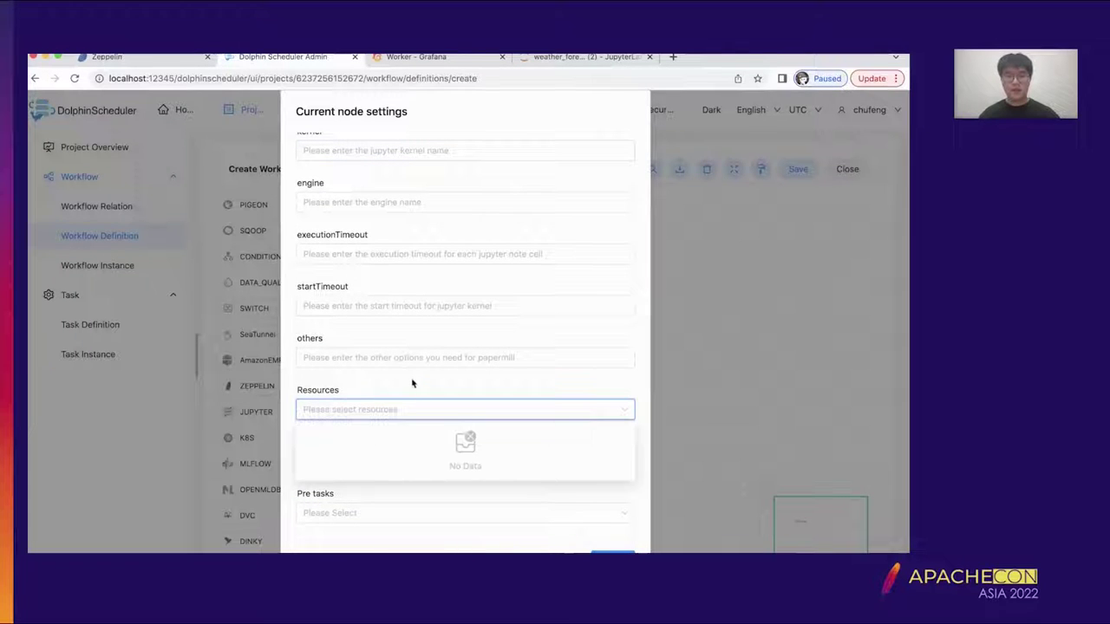
click(411, 387)
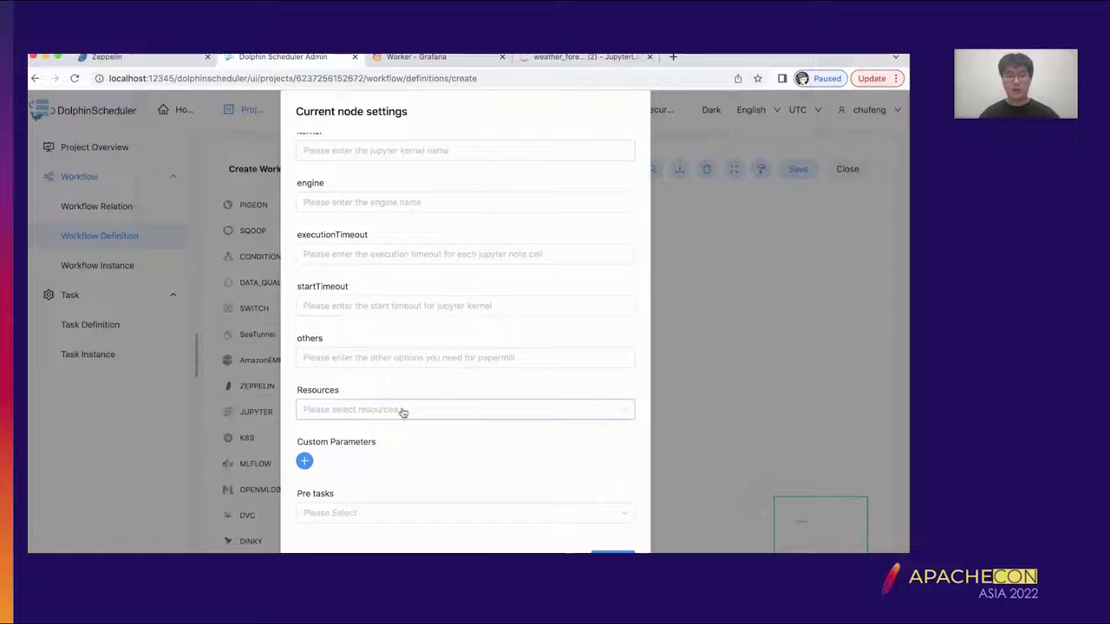
scroll(429, 349, up, 8)
- Set the task's condaEnvName to jupyter
click(384, 322)
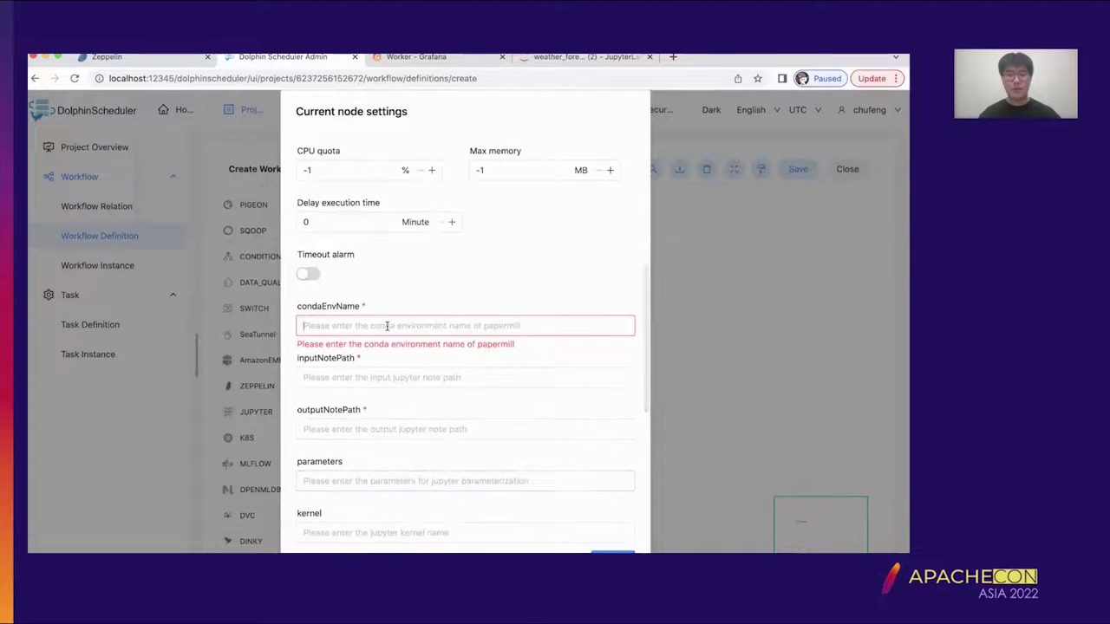
scroll(347, 299, down, 1)
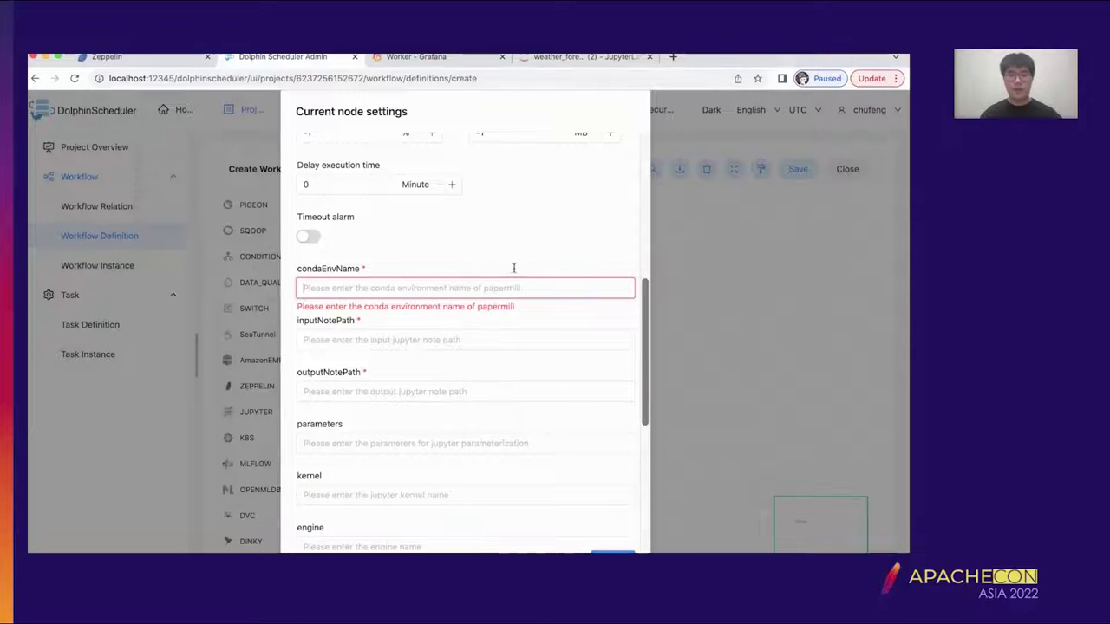
scroll(515, 272, down, 1)
text(jupyter)
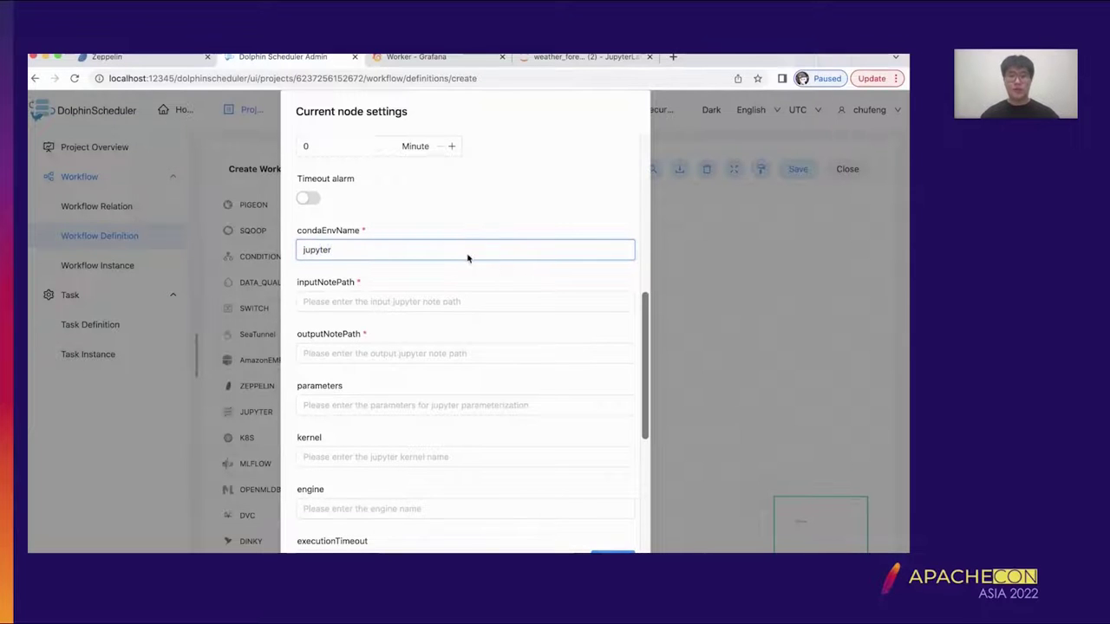
scroll(467, 258, down, 2)
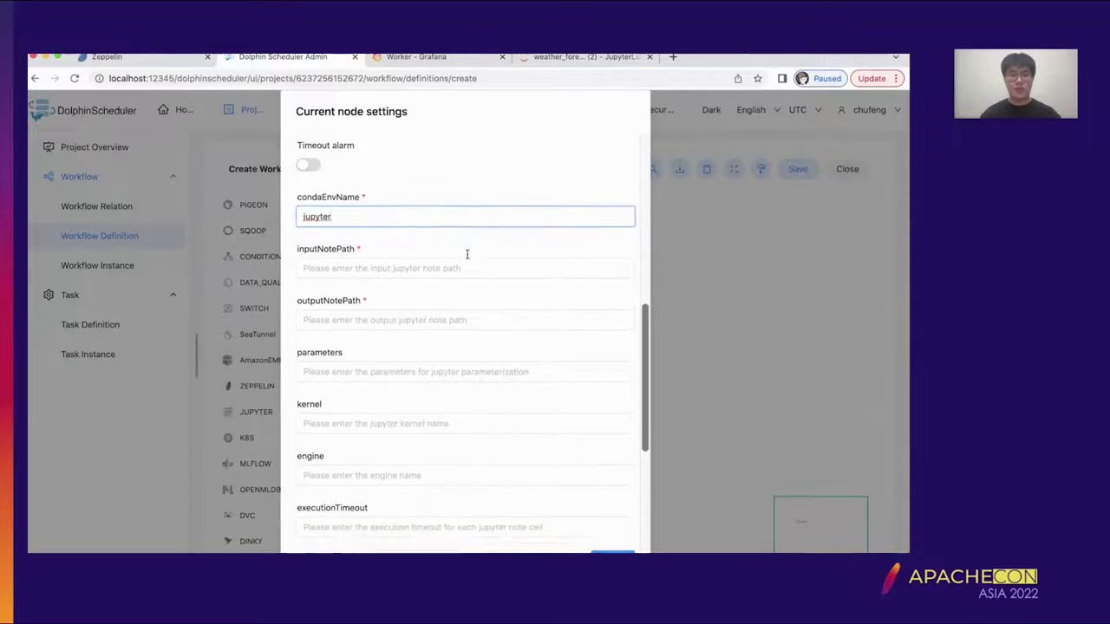
key(Tab)
- Copy the weather_forecast_template.ipynb path from materials.txt and paste it as inputNotePath
mouse_move(780, 552)
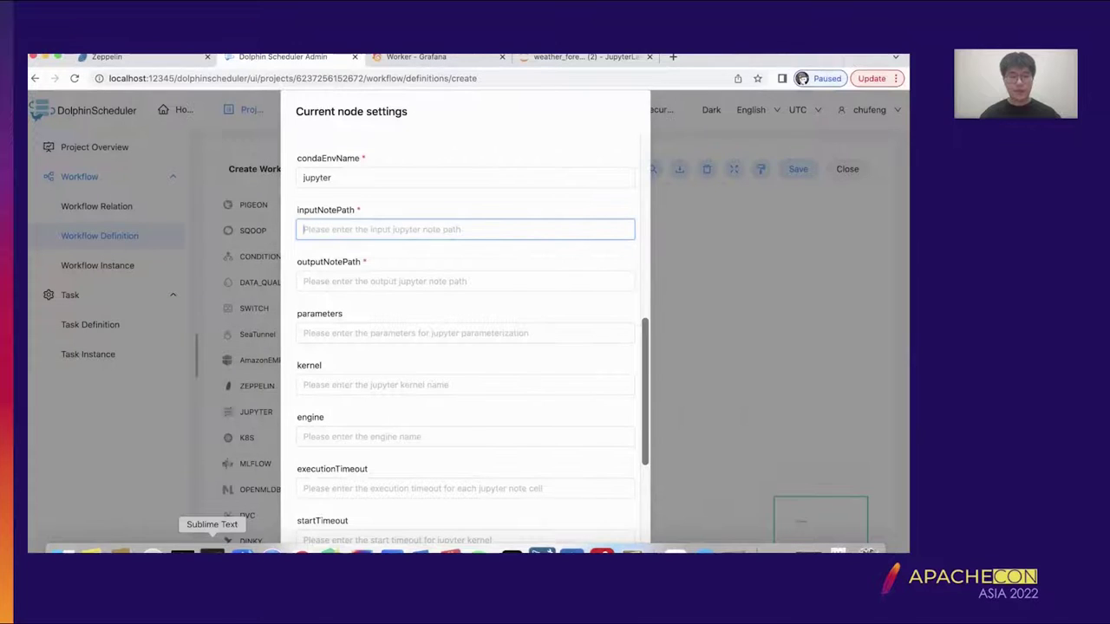
click(213, 553)
click(589, 150)
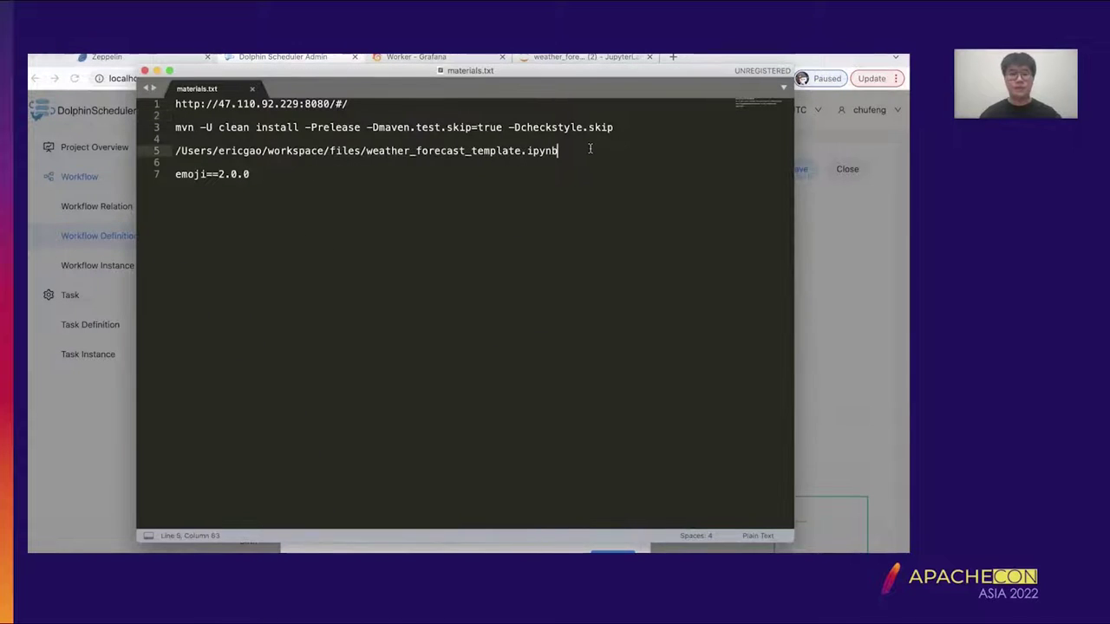
key(super+shift+Left)
key(super+c)
click(155, 70)
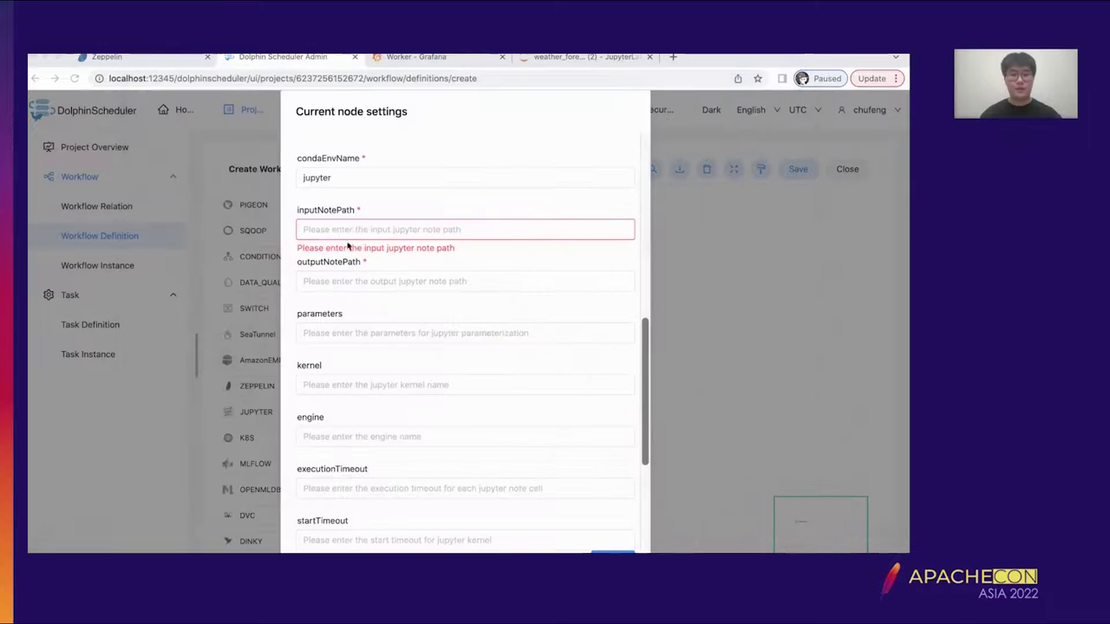
key(super+v)
- Set outputNotePath to the same path renamed weather_forecast_beijing.ipynb
click(547, 278)
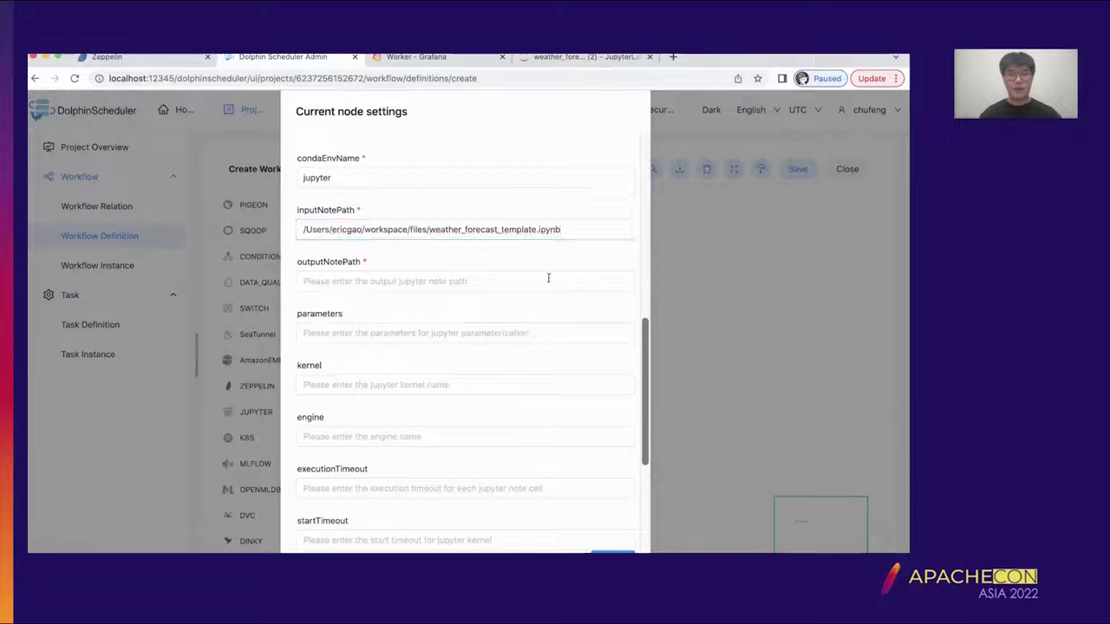
key(super+v)
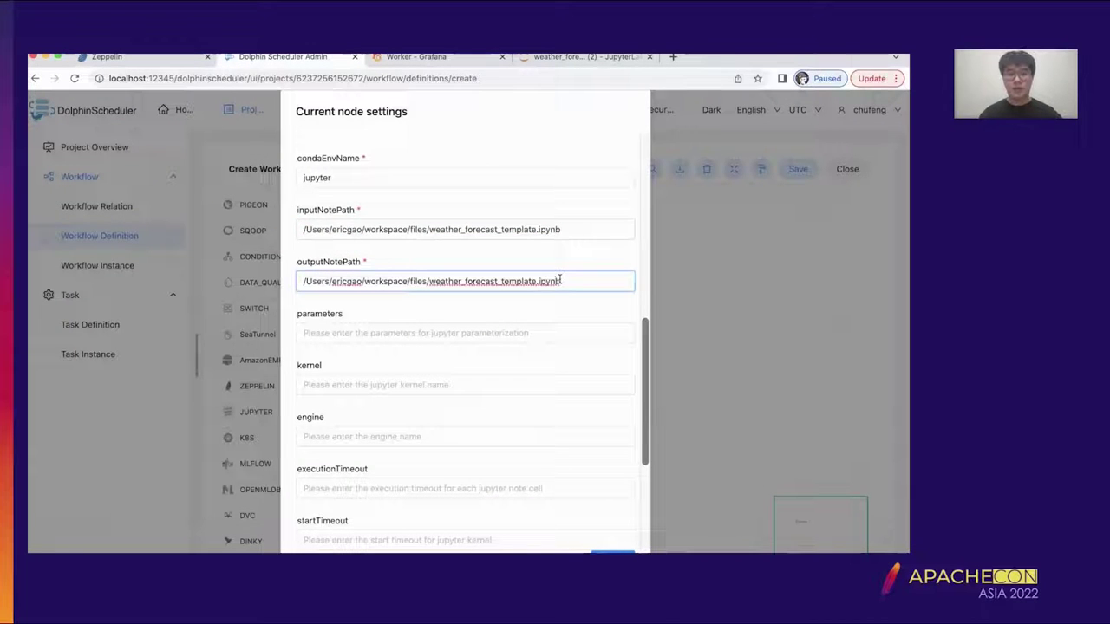
key(Left)
key(Left)
key(Left)
key(Left)
key(Left)
key(Left)
key(BackSpace)
key(BackSpace)
key(BackSpace)
key(BackSpace)
key(BackSpace)
key(BackSpace)
key(BackSpace)
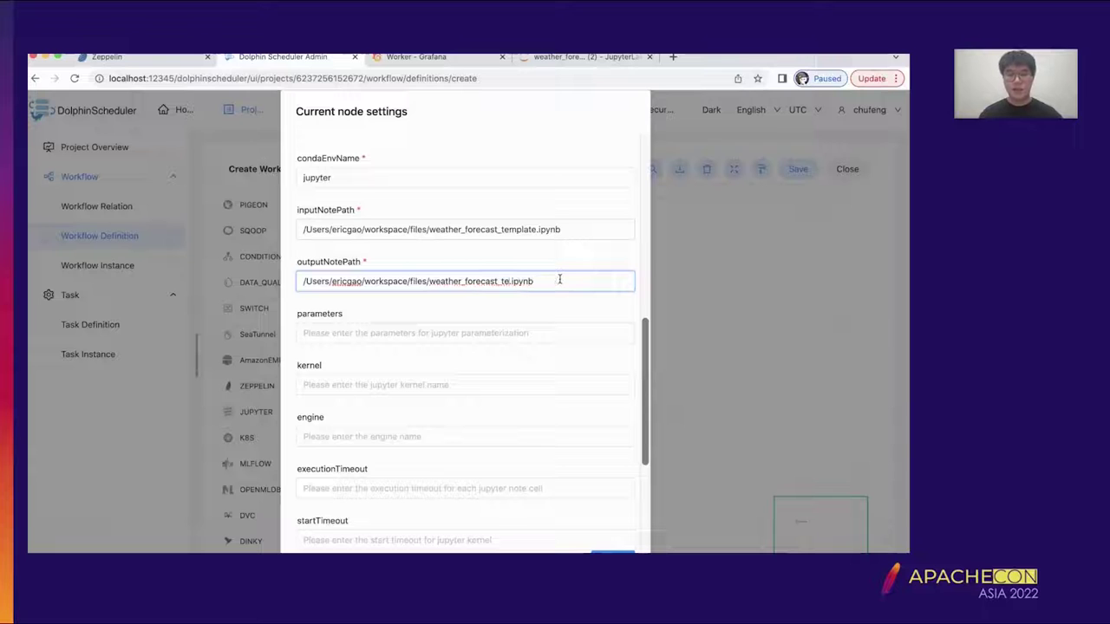
key(BackSpace)
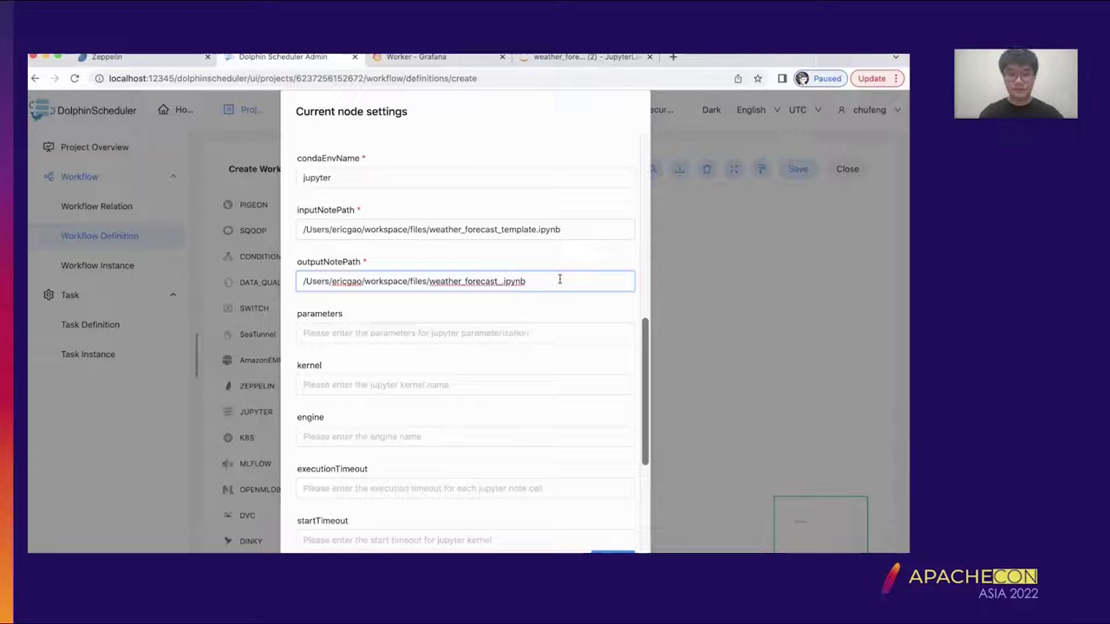
text(beiji)
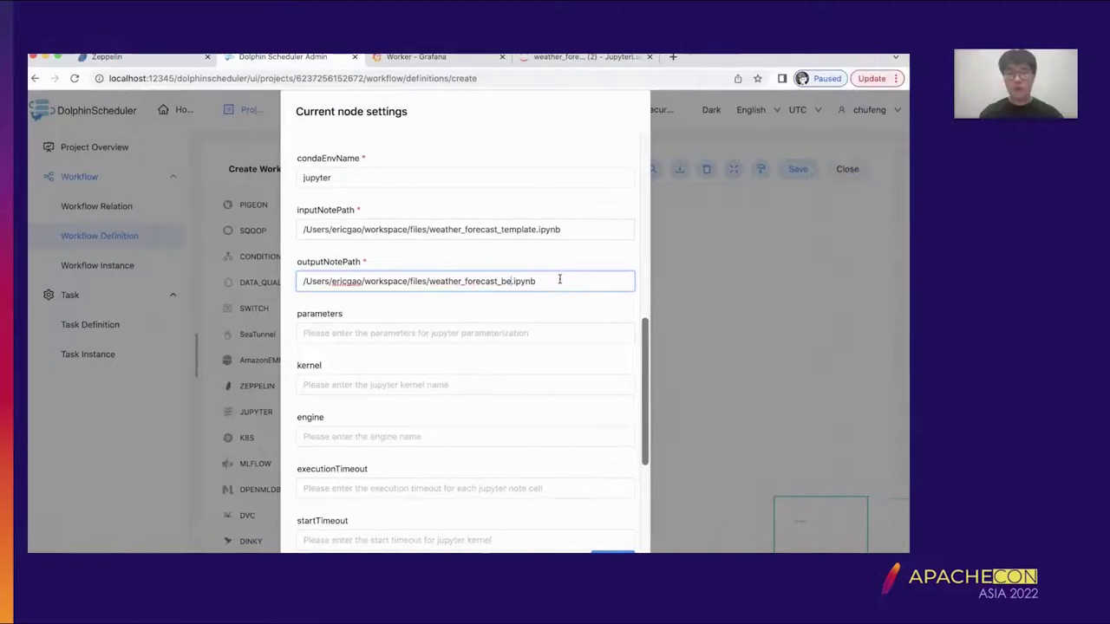
text(ng)
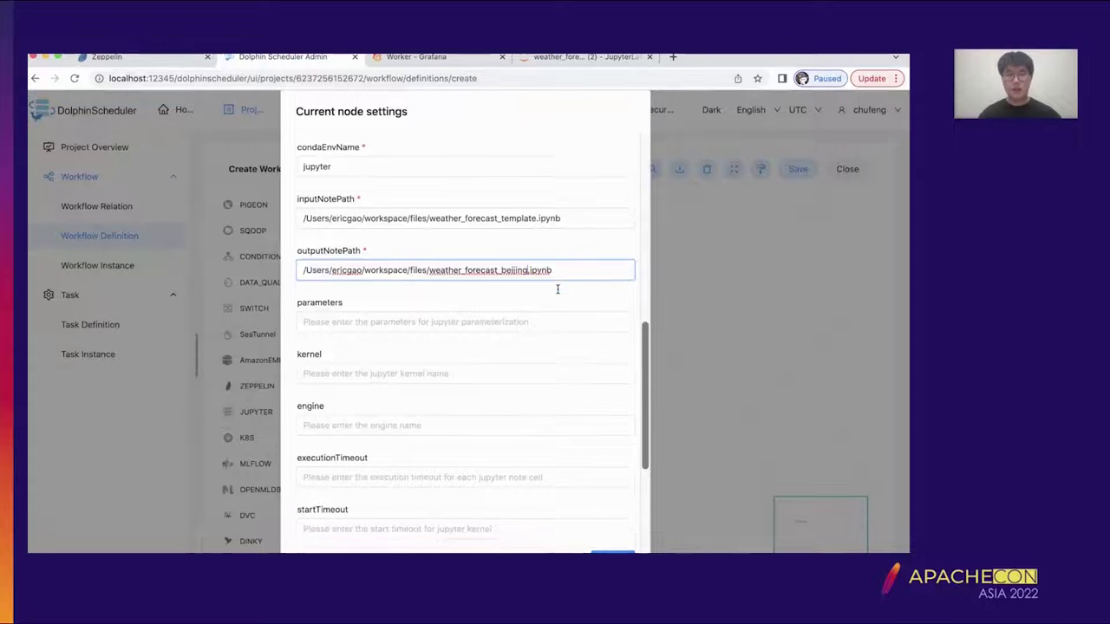
- Scroll to the parameters field, then switch to the weather_forecast notebook in JupyterLab
scroll(520, 285, down, 1)
scroll(486, 283, down, 1)
click(512, 276)
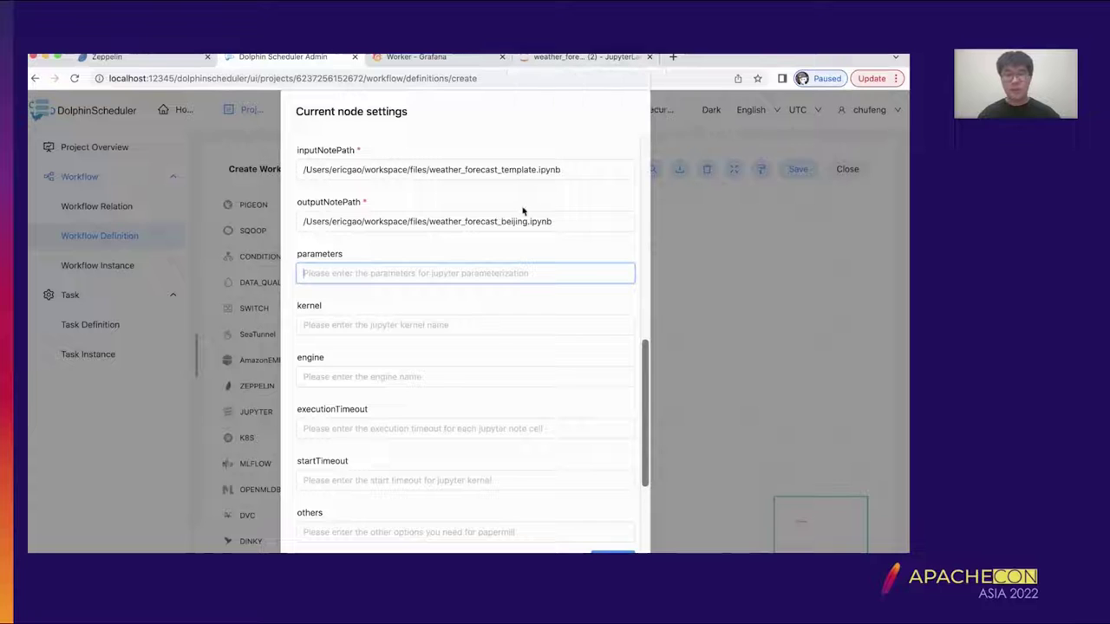
click(565, 58)
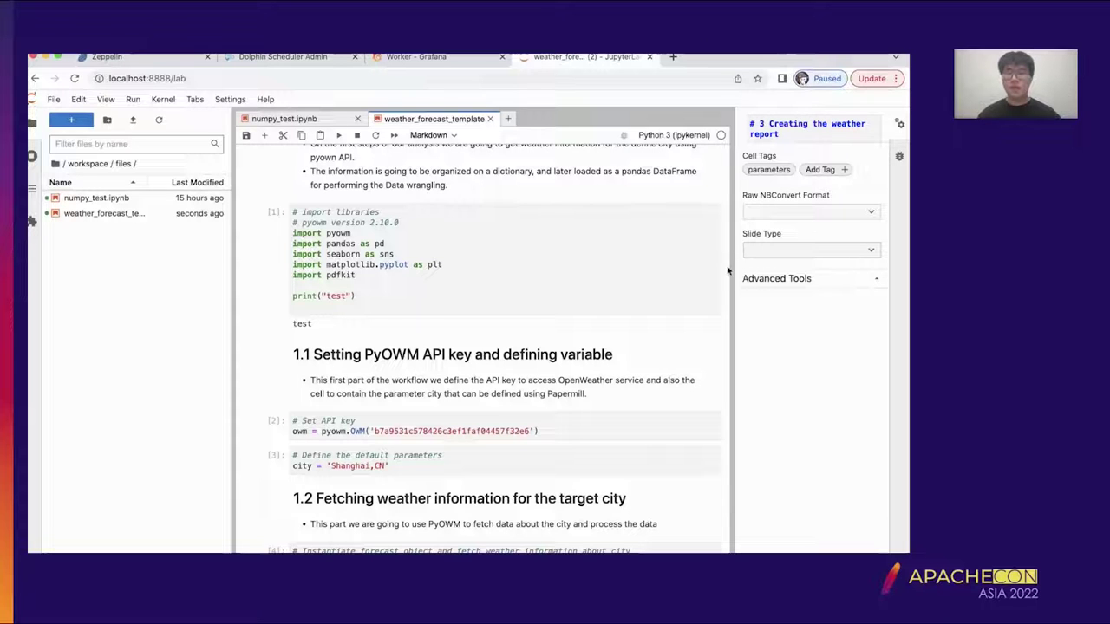
- Inspect notebook cell [3], tagged parameters with city 'Shanghai,CN', then go back to DolphinScheduler
scroll(477, 407, down, 1)
click(486, 423)
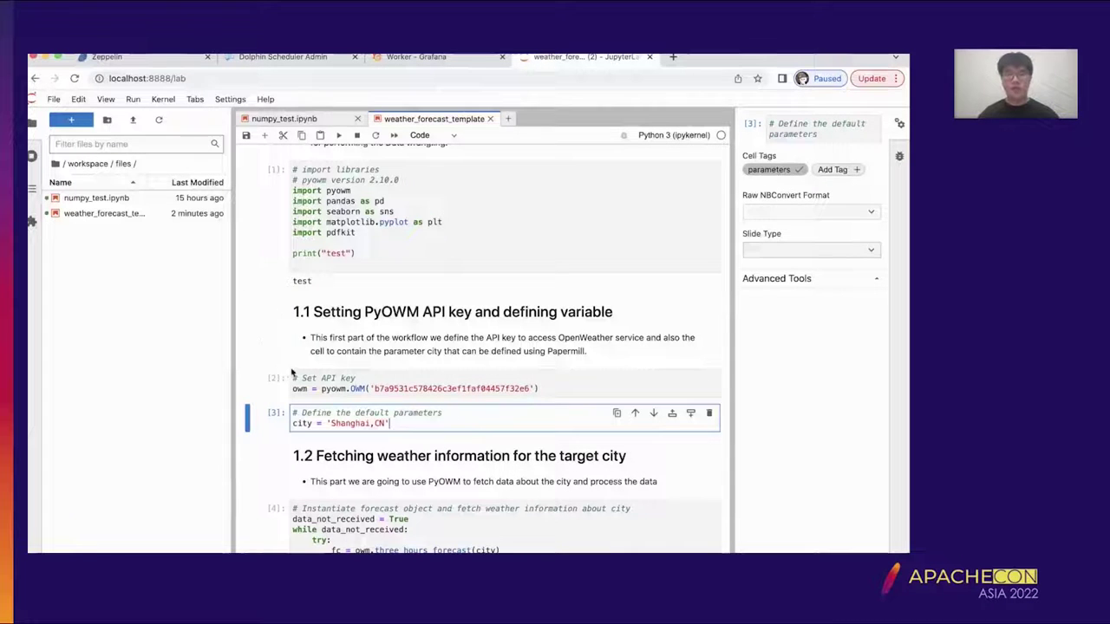
click(280, 58)
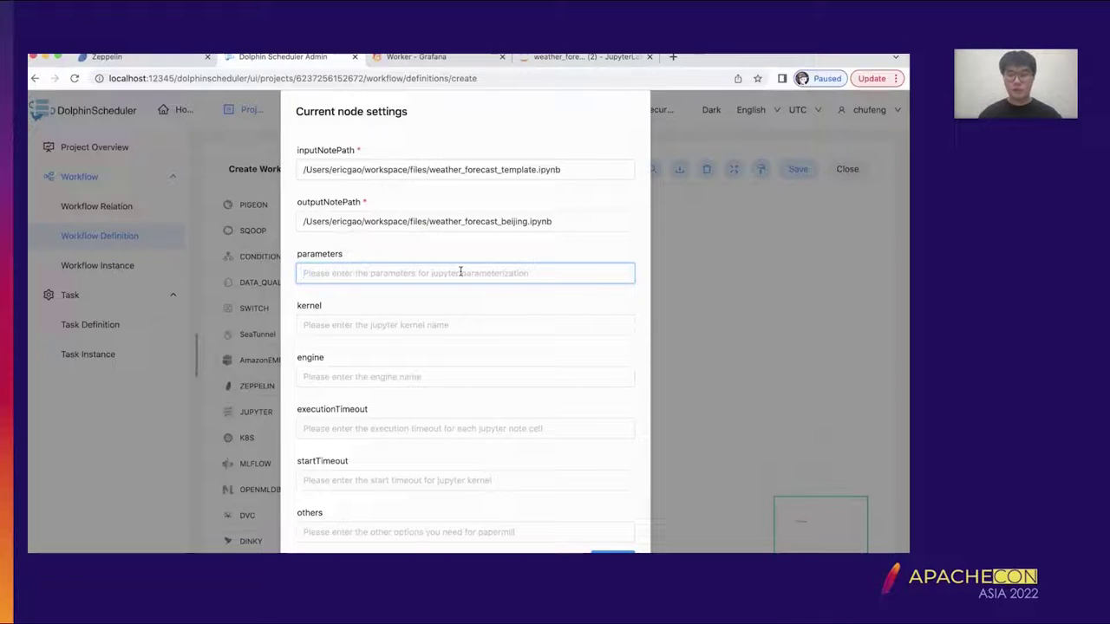
- Enter {"city":"Beijing,CN"} as the Jupyter task's parameters
text({})
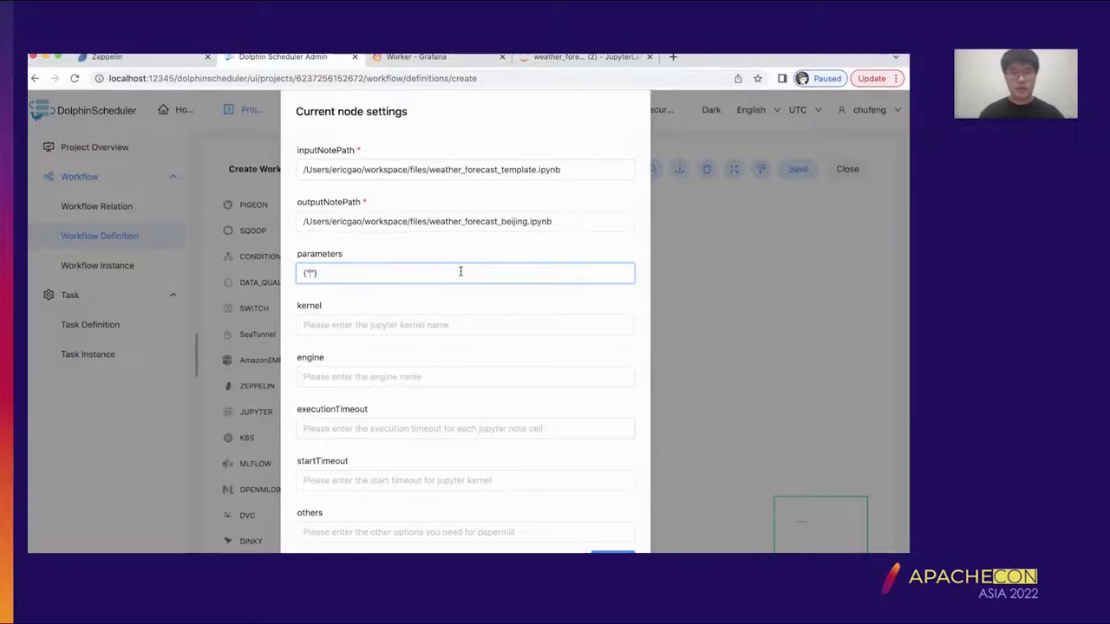
text(y)
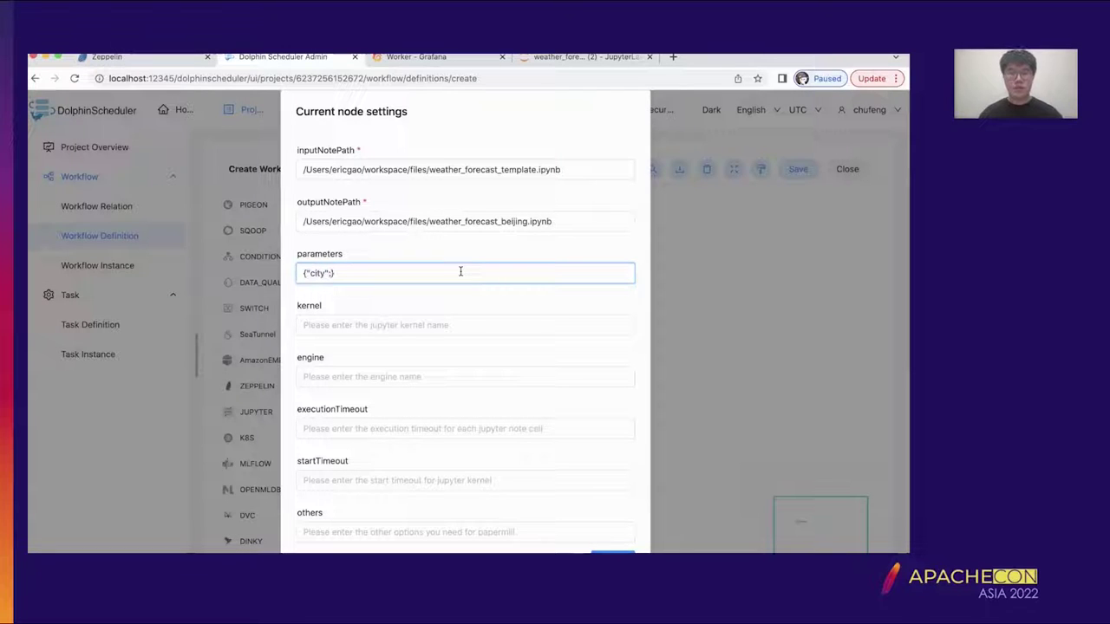
text(":"Beijing,CN")
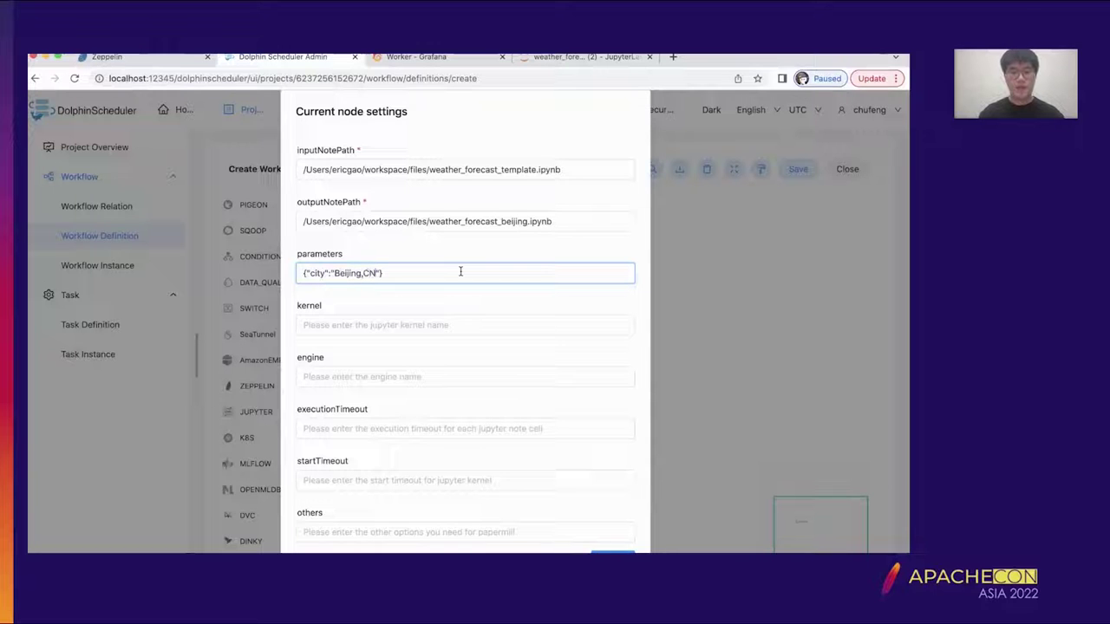
scroll(483, 315, down, 1)
right_click(482, 308)
click(439, 288)
- Review the input template and output notebook paths and the rest of the node settings
click(607, 189)
scroll(607, 187, up, 2)
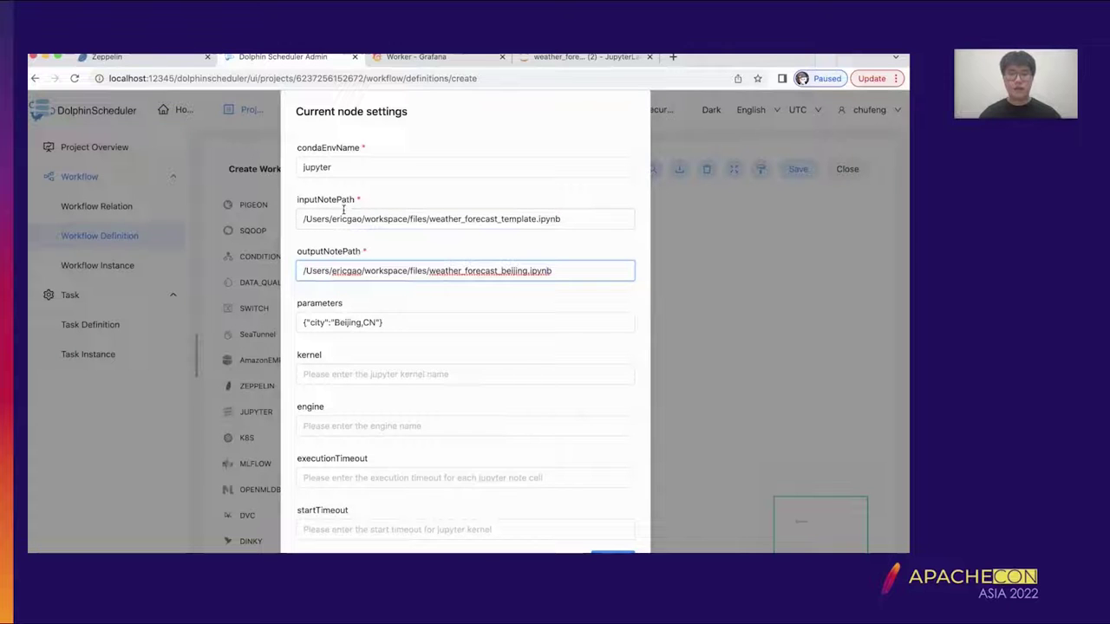
click(518, 217)
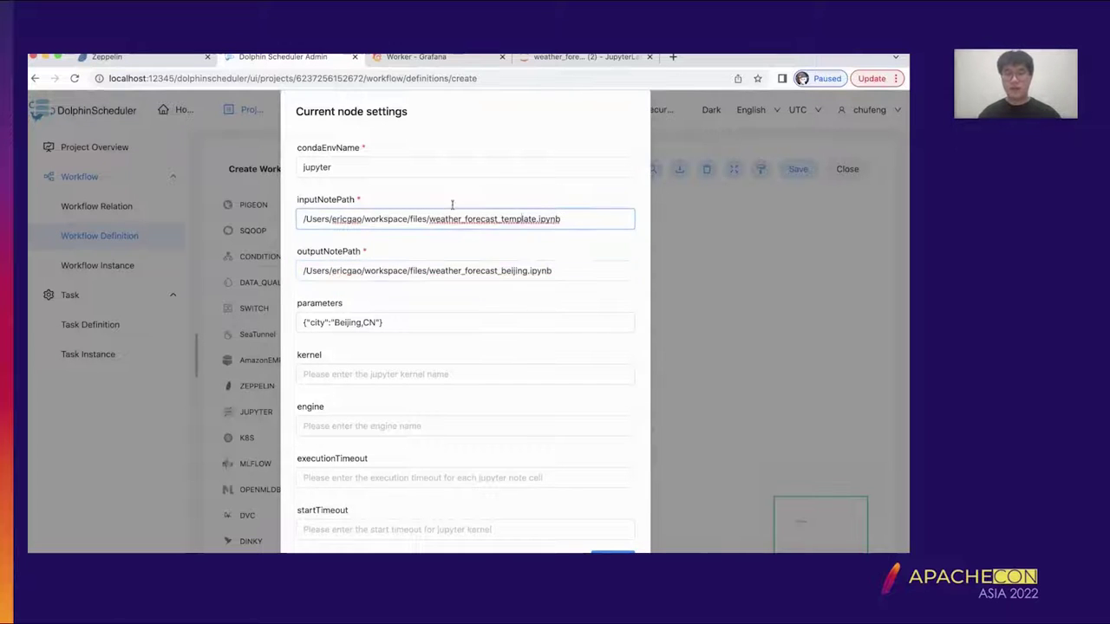
click(440, 274)
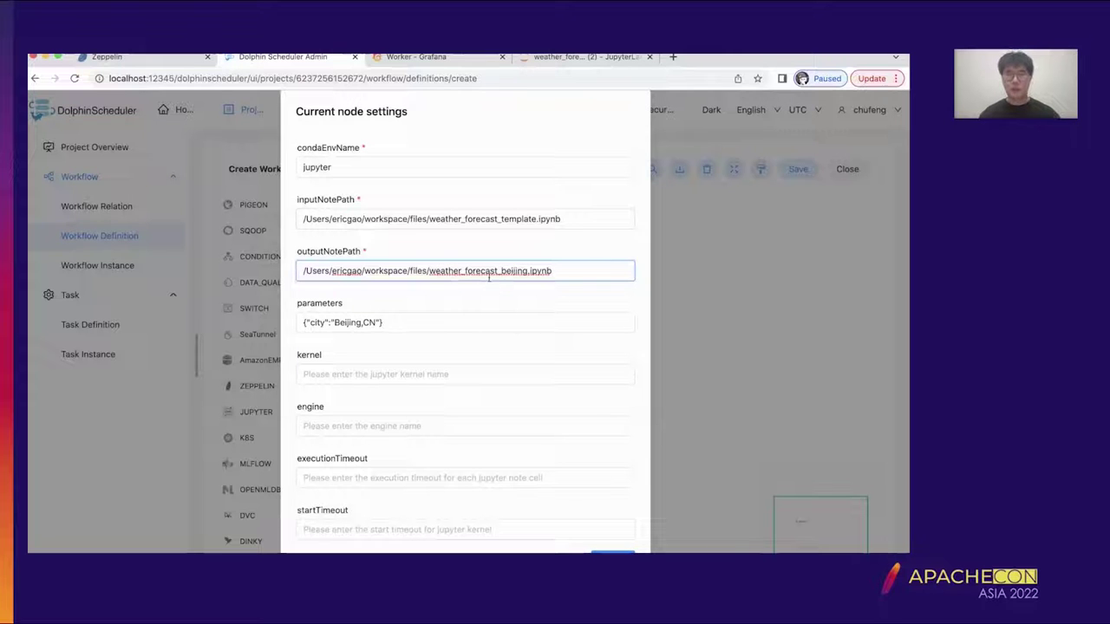
scroll(515, 281, down, 1)
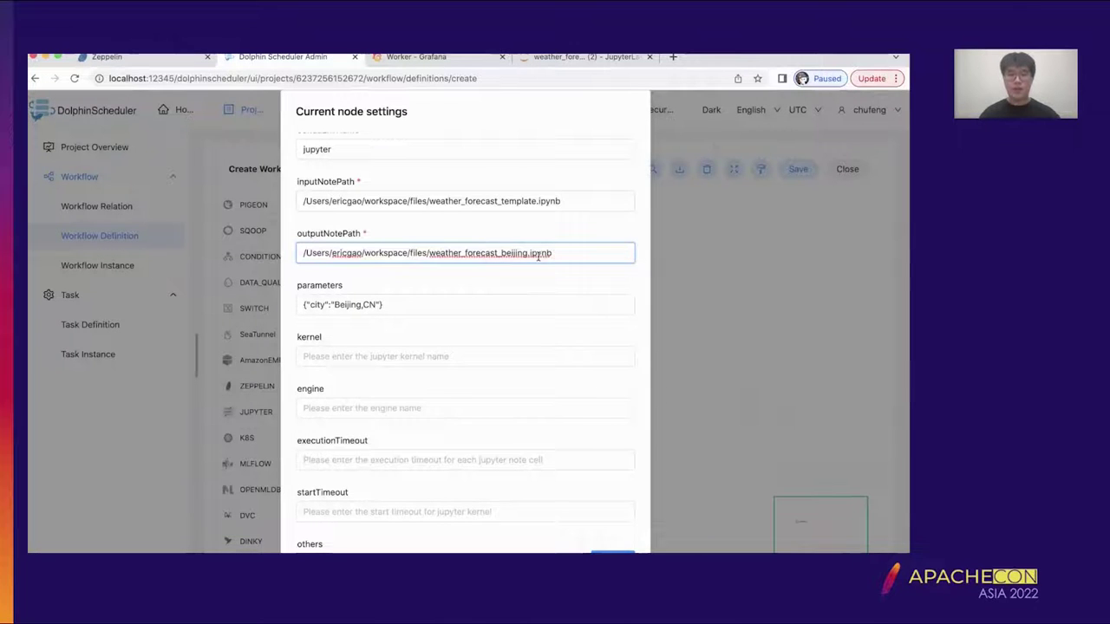
scroll(553, 291, down, 1)
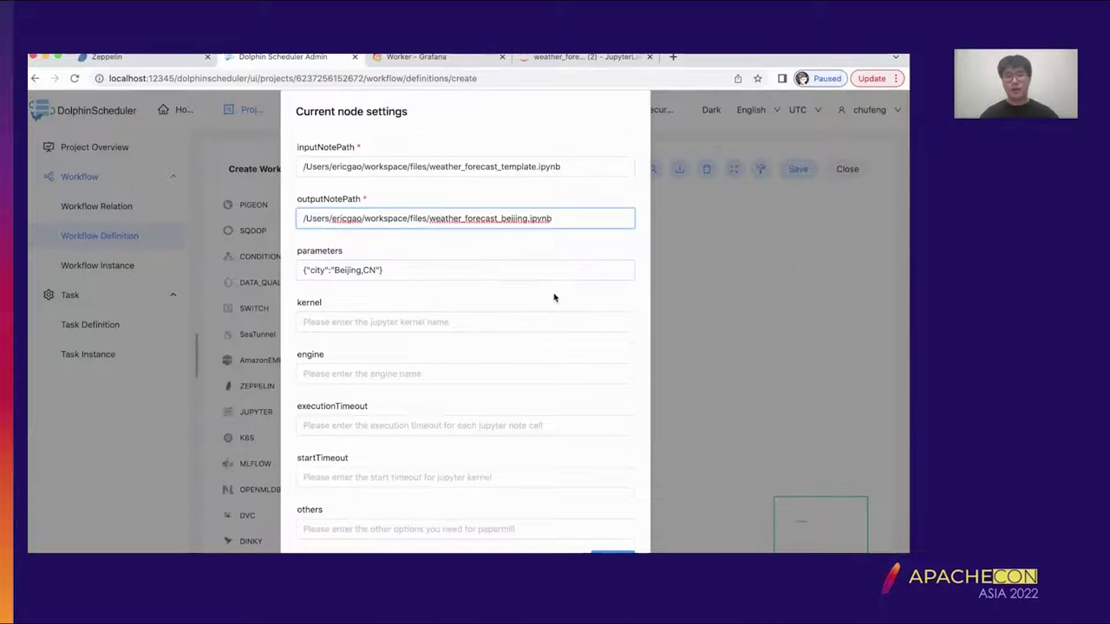
scroll(553, 296, down, 2)
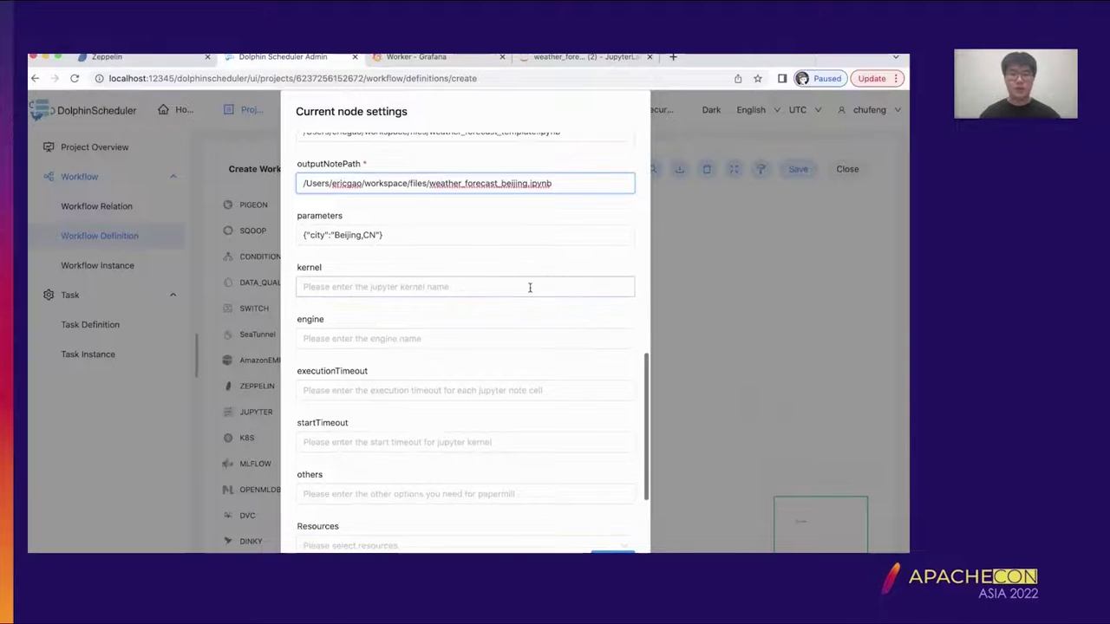
scroll(528, 283, down, 3)
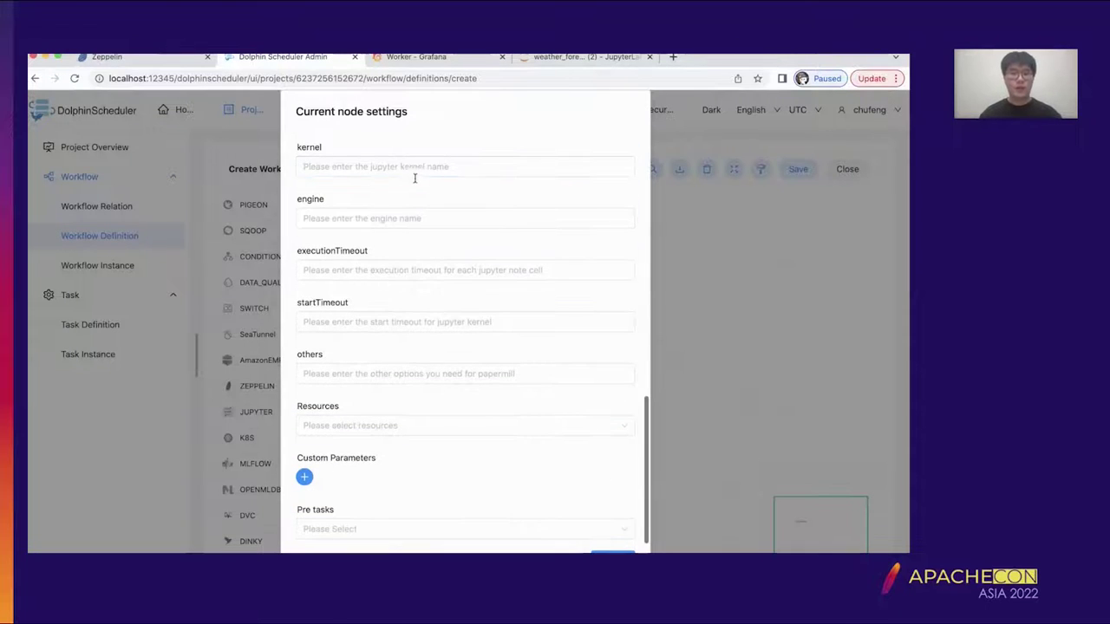
scroll(413, 261, down, 1)
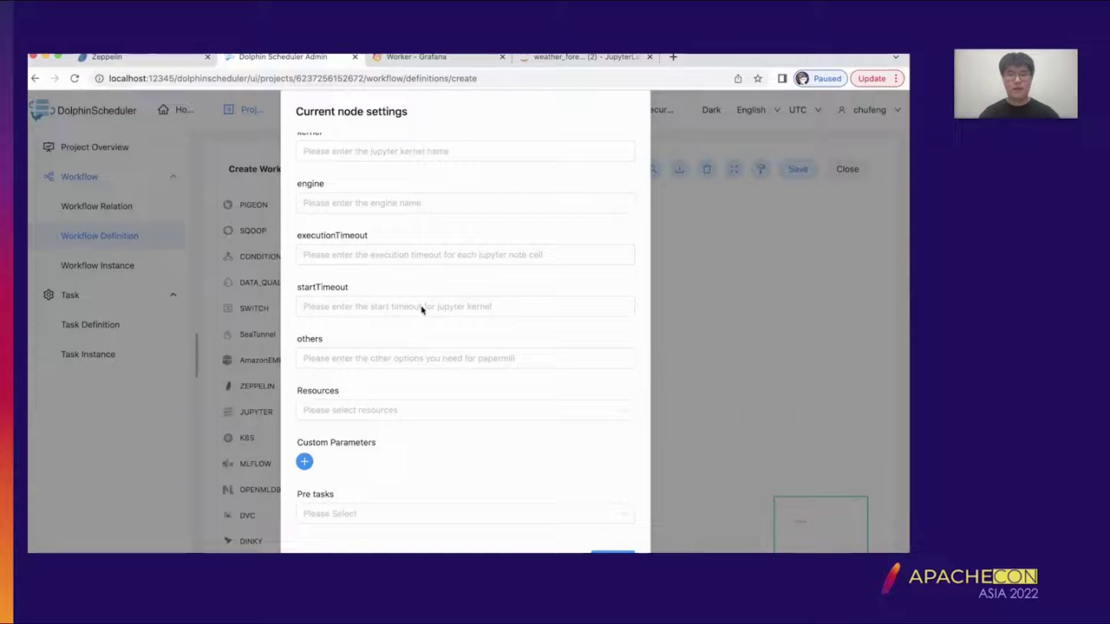
scroll(424, 307, up, 1)
scroll(418, 344, up, 10)
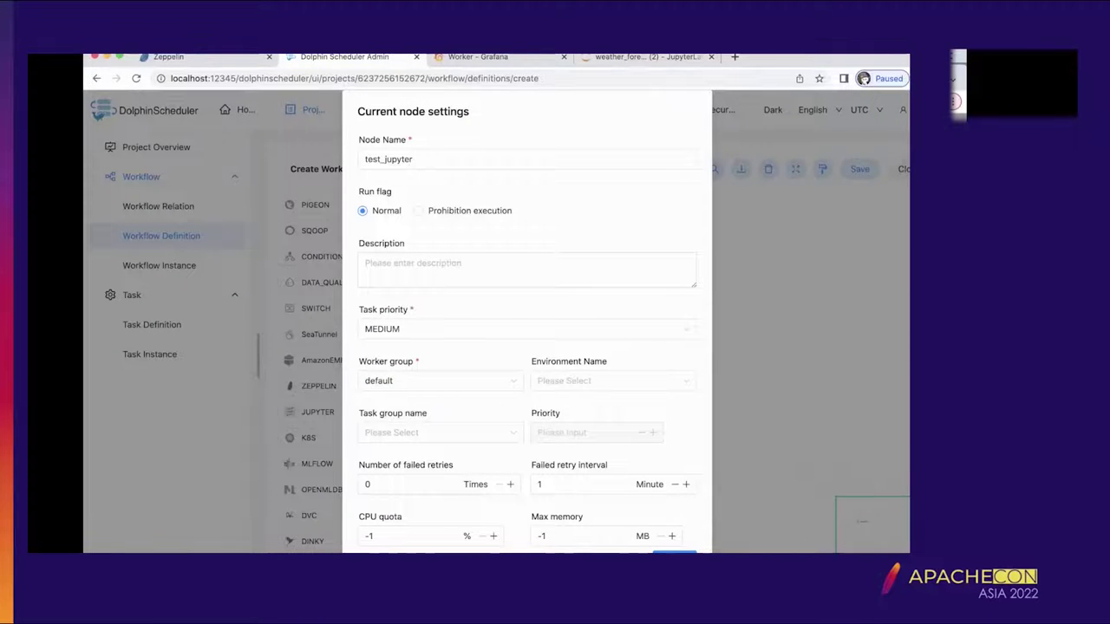
- Confirm the test_jupyter node and save the workflow as weather_forecast_workflow
click(675, 552)
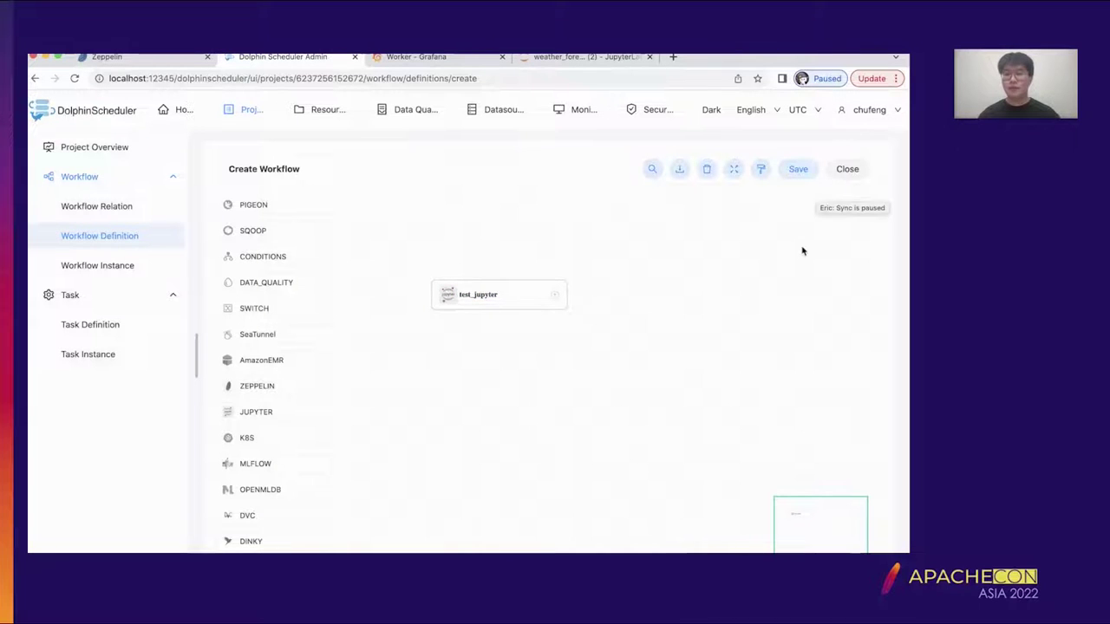
click(796, 169)
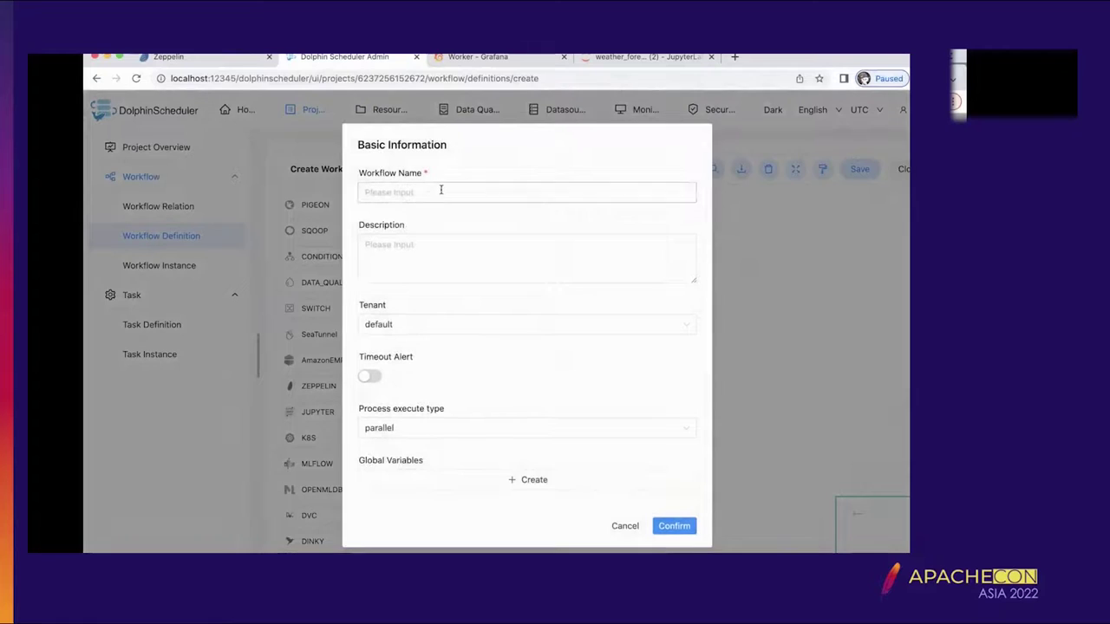
text(wea)
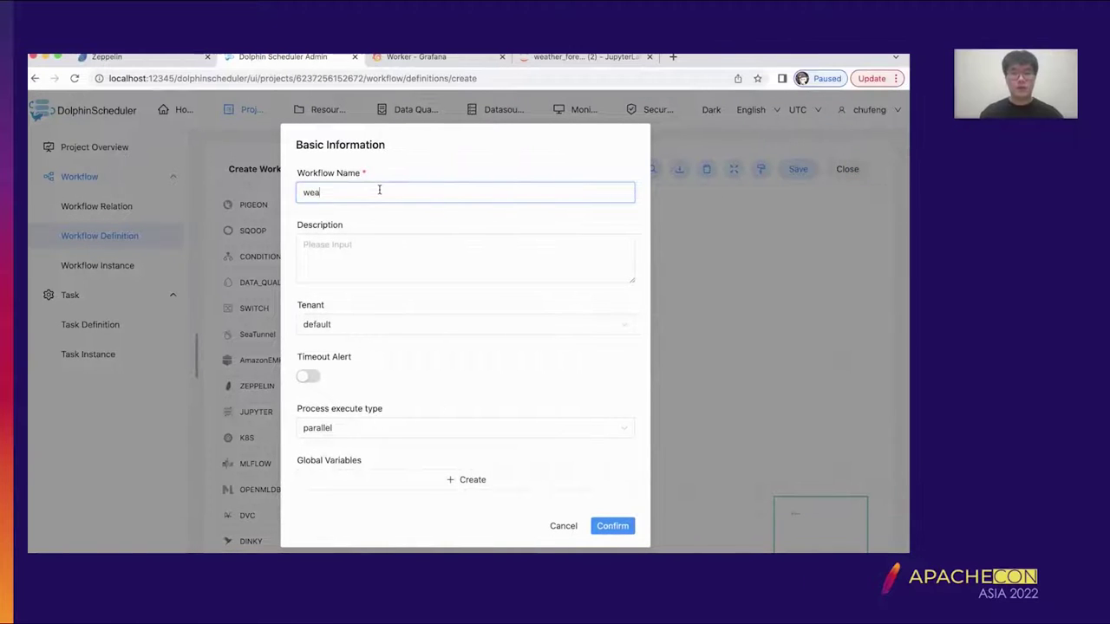
text(ther_forecast)
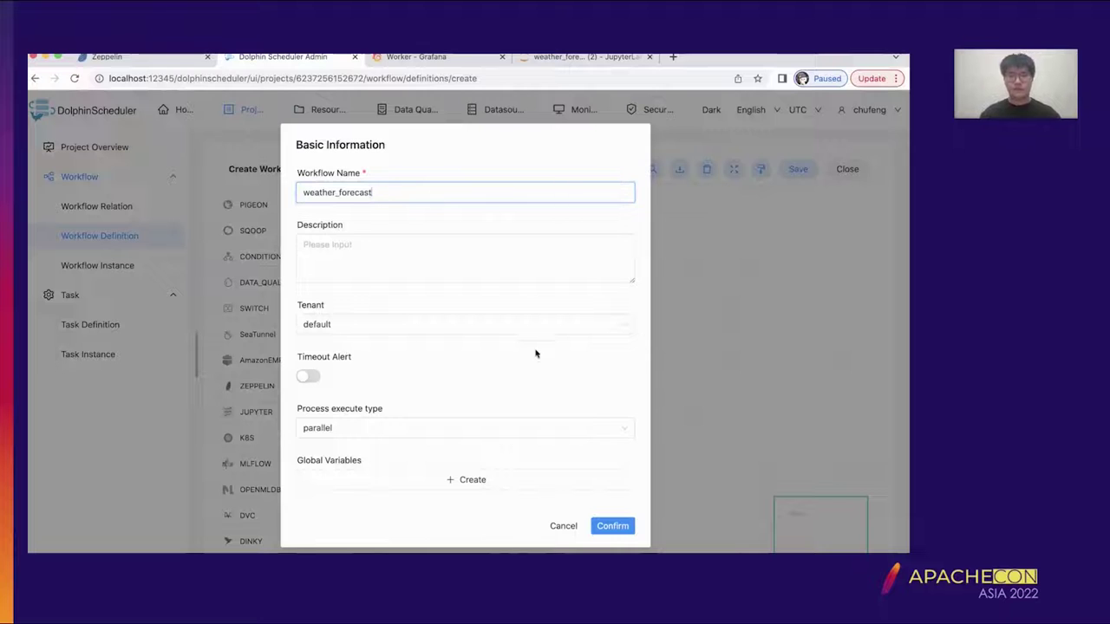
text(_workflow)
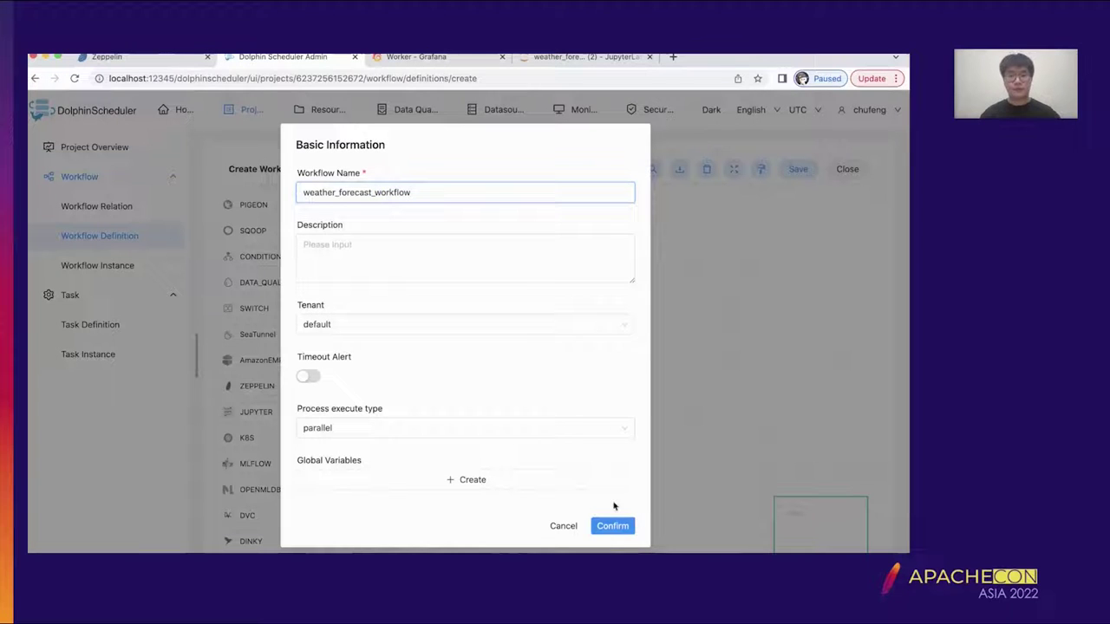
click(614, 526)
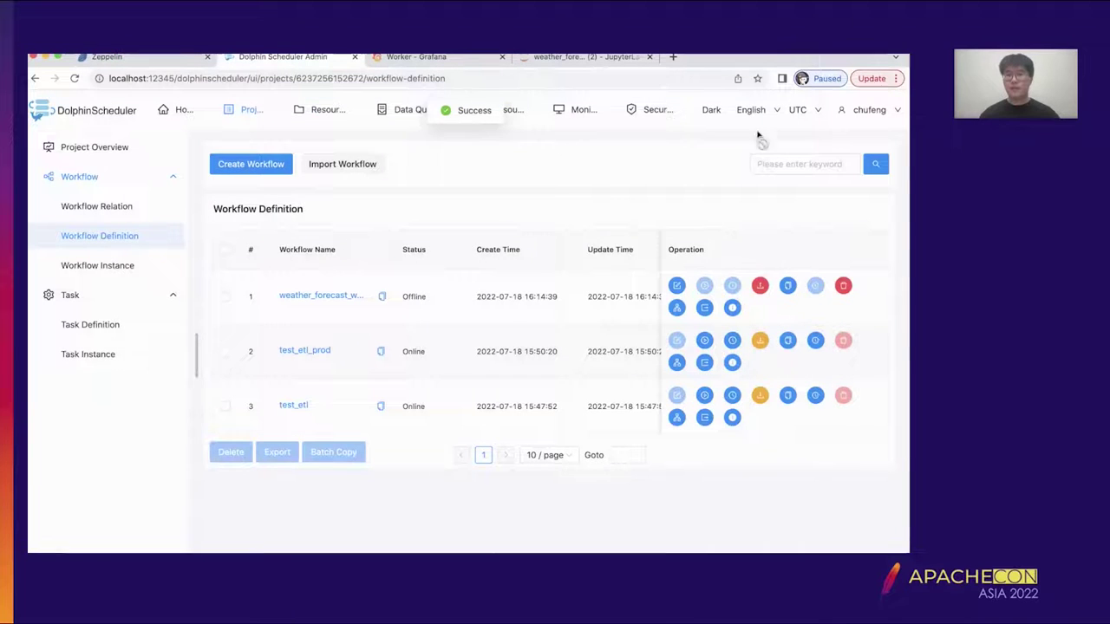
- Bring weather_forecast_workflow online and start a run of it
click(760, 289)
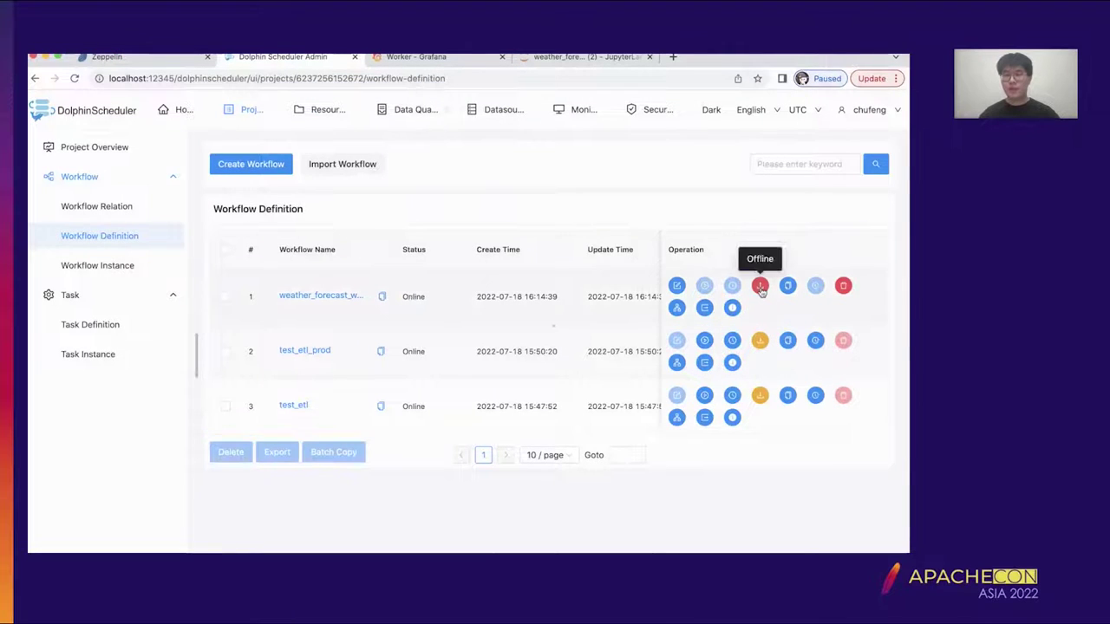
click(760, 289)
click(760, 289)
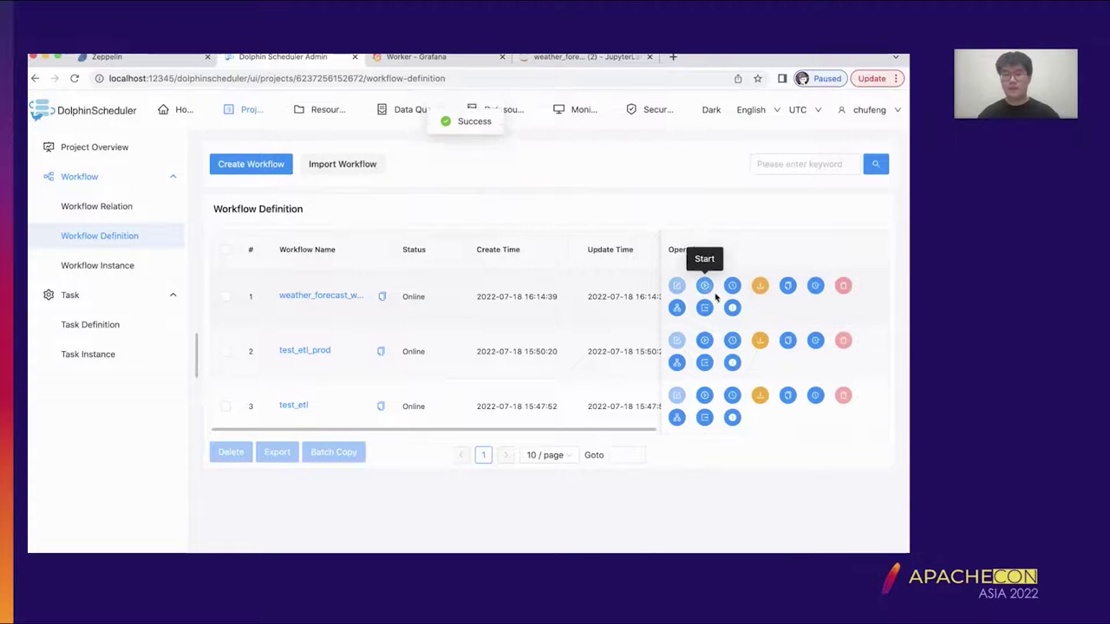
click(705, 286)
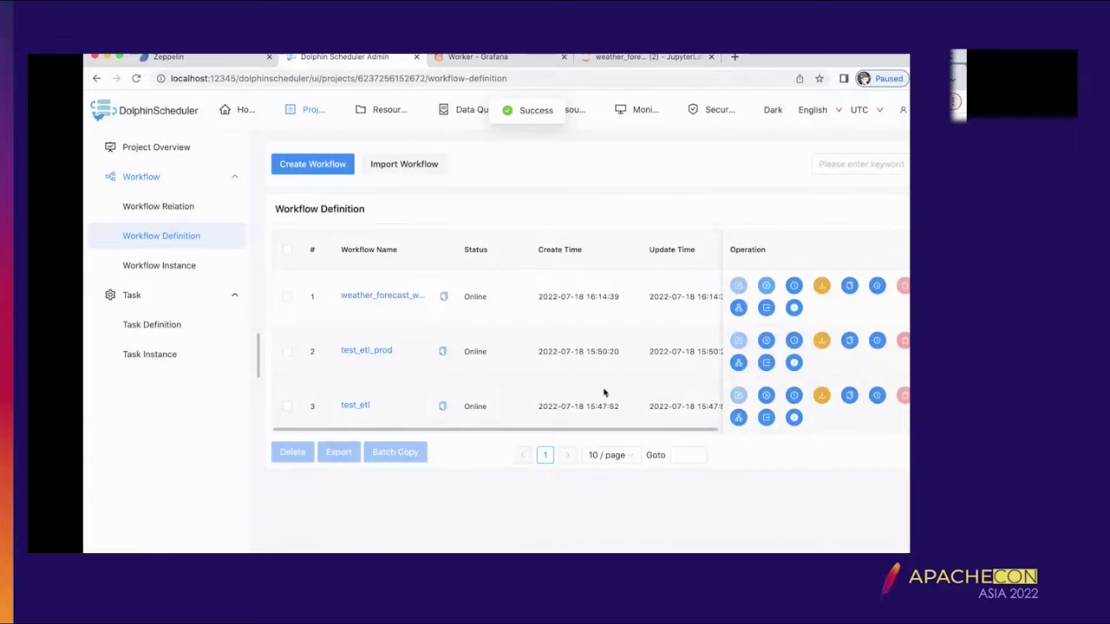
- Open the running test_jupyter task instance's log from Task Instance
click(101, 326)
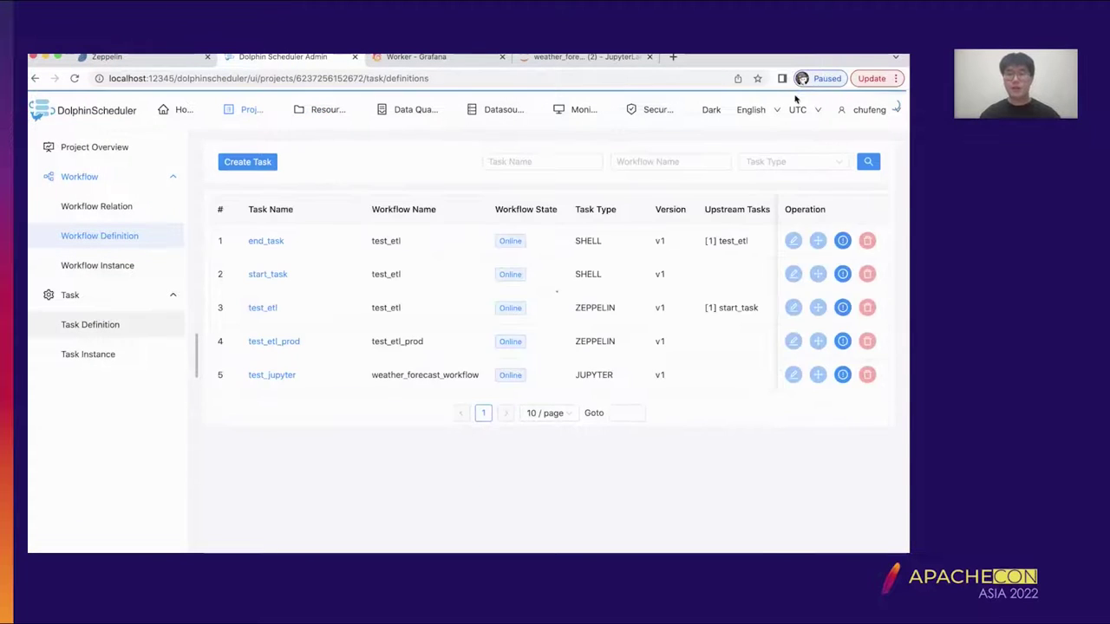
click(98, 355)
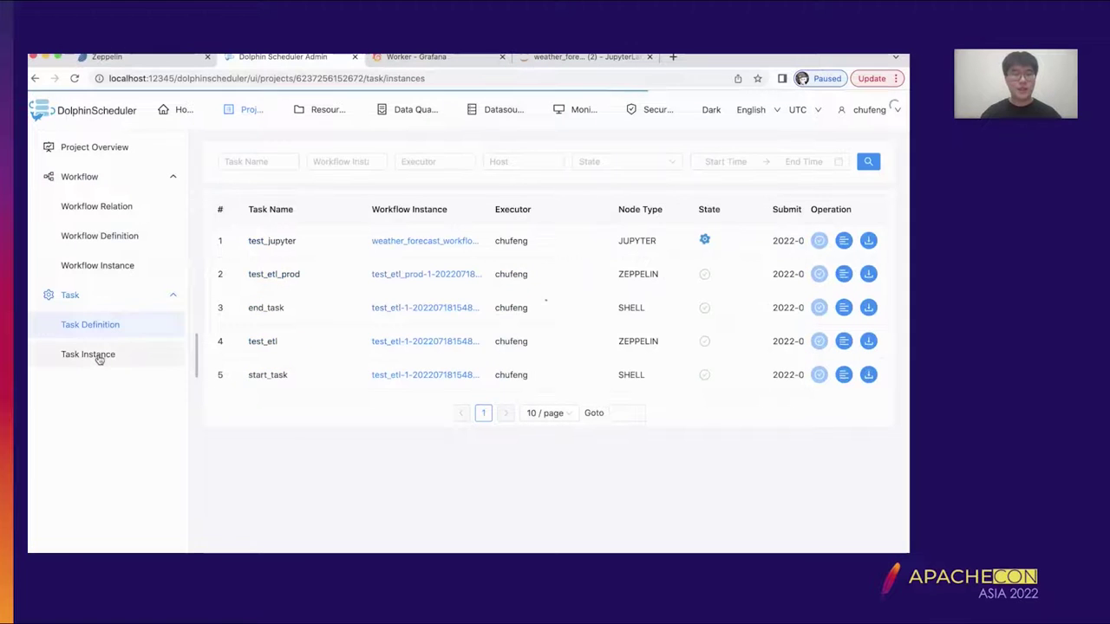
click(844, 240)
scroll(616, 277, down, 10)
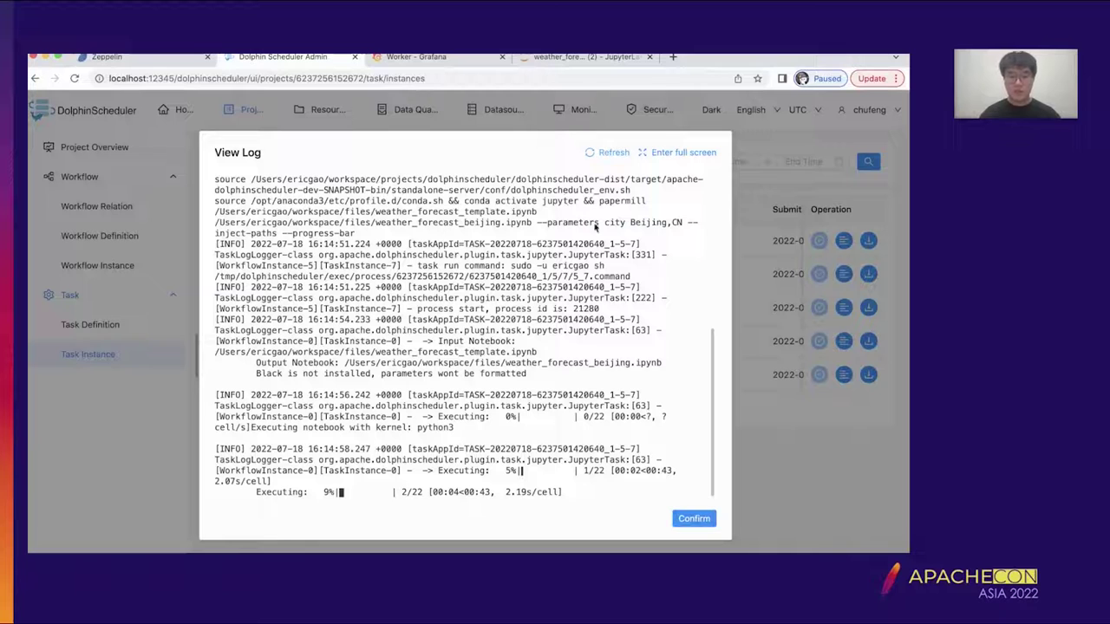
- Refresh the log to see 22/22 cells done with exit status 0, close it, and return to JupyterLab
click(596, 155)
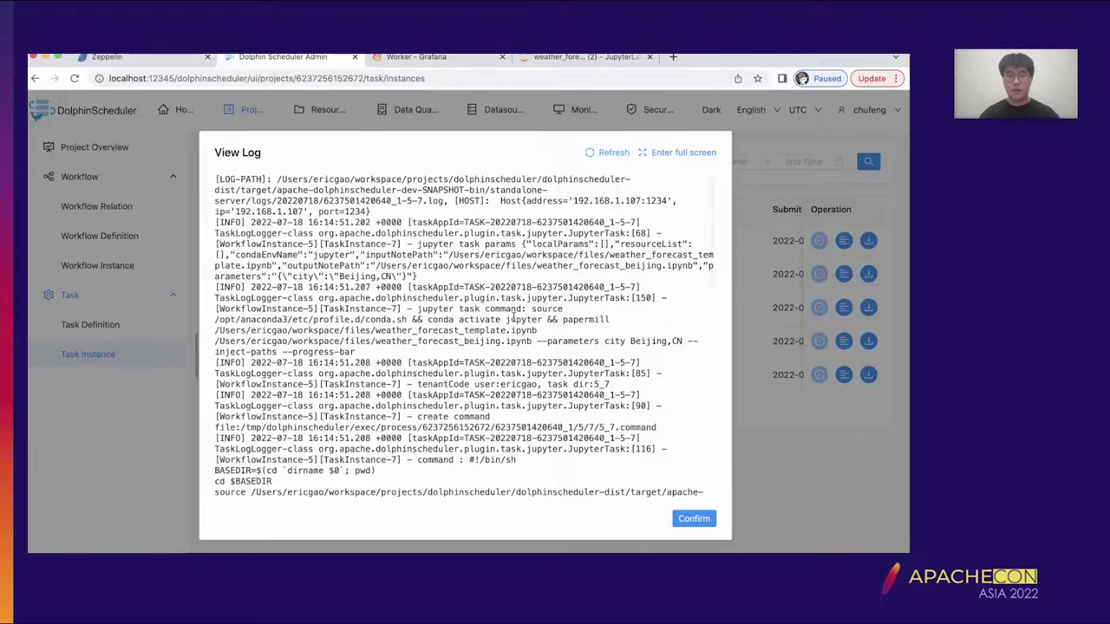
scroll(513, 316, down, 3)
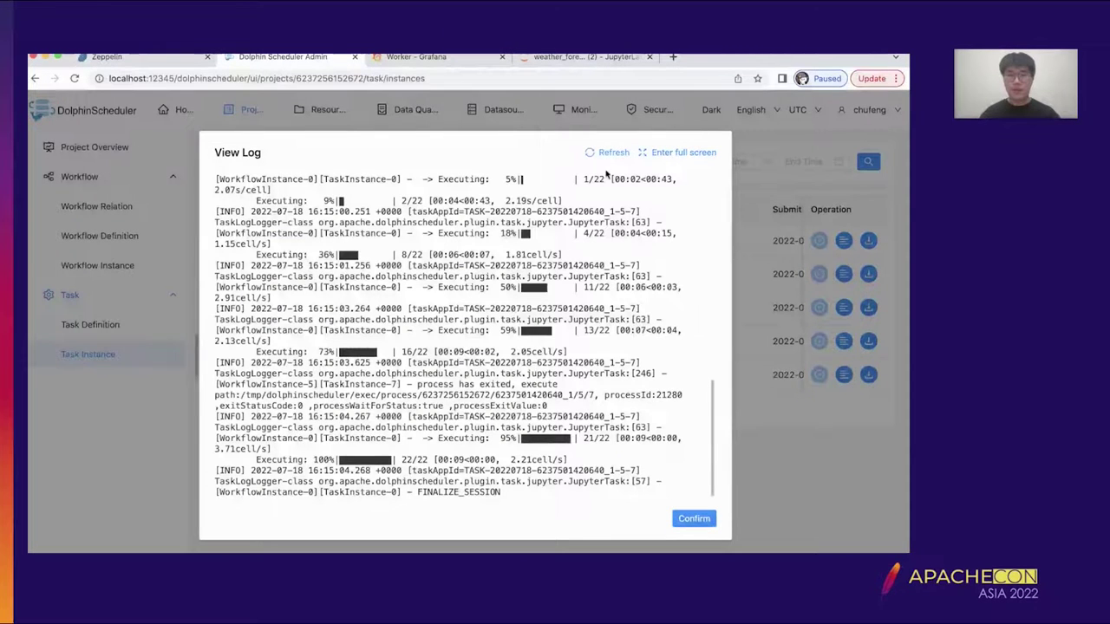
scroll(562, 261, down, 2)
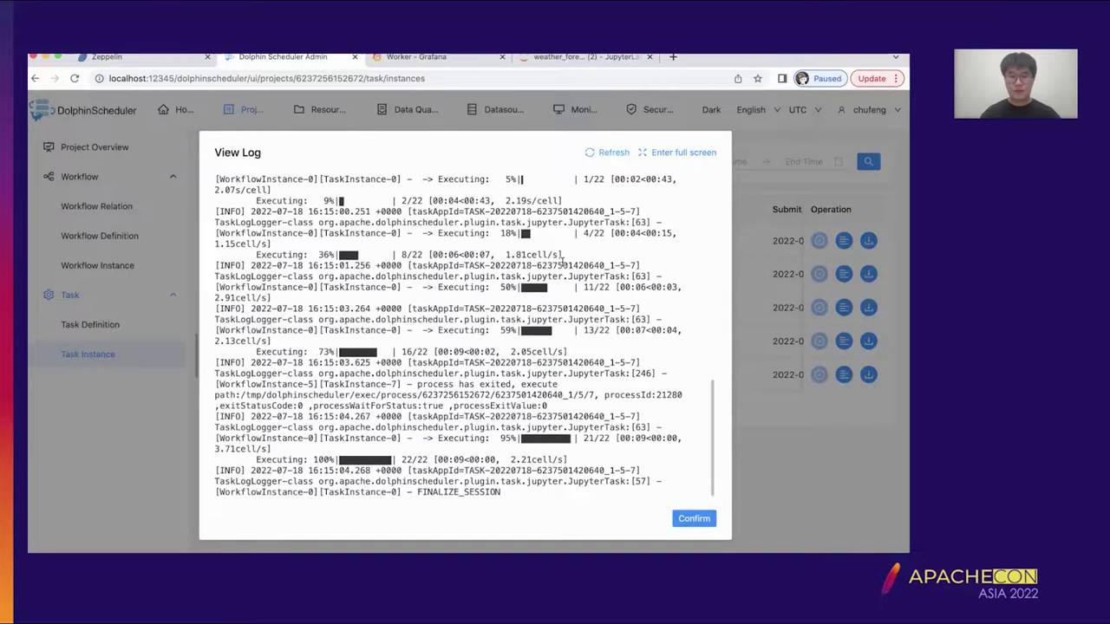
click(711, 519)
click(553, 58)
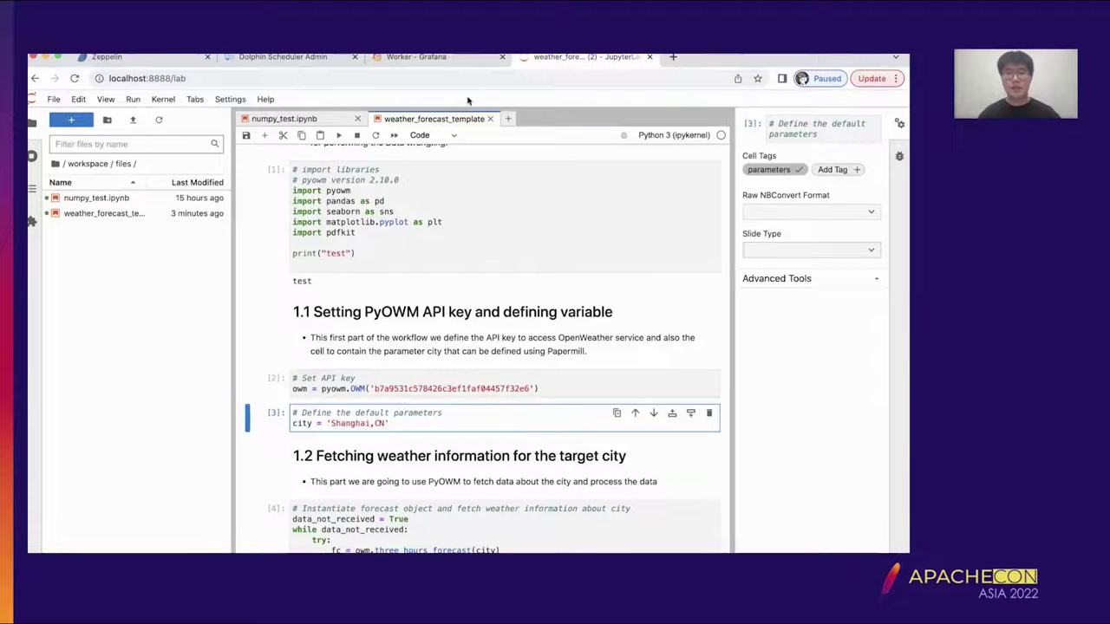
- Refresh the file browser and select the Beijing_rain_humidity and Beijing_temperature chart files
click(158, 120)
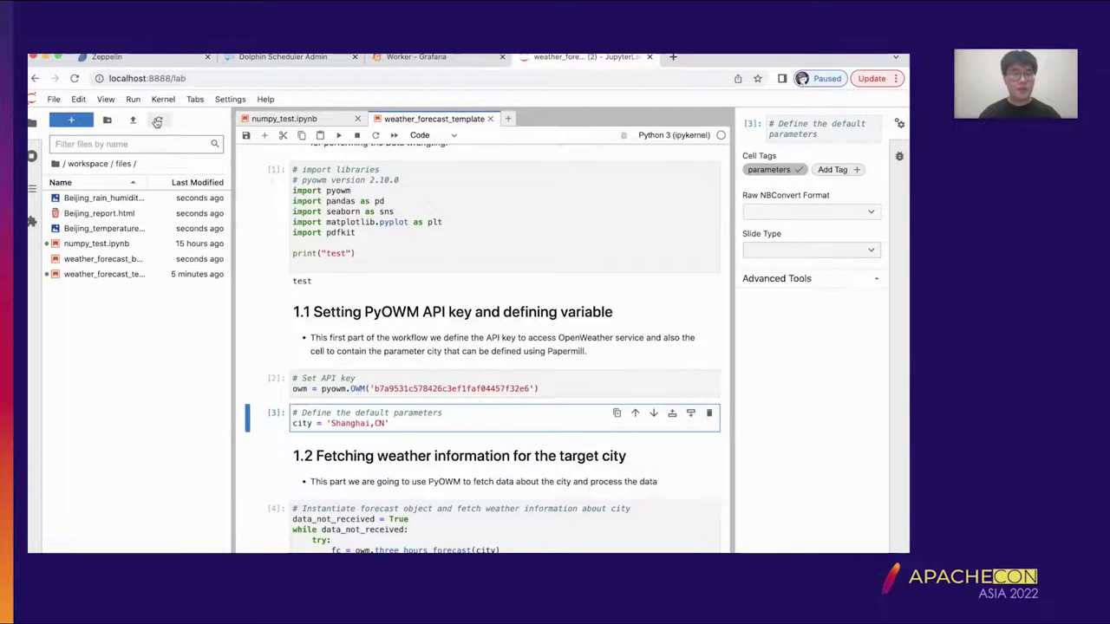
click(110, 199)
click(127, 229)
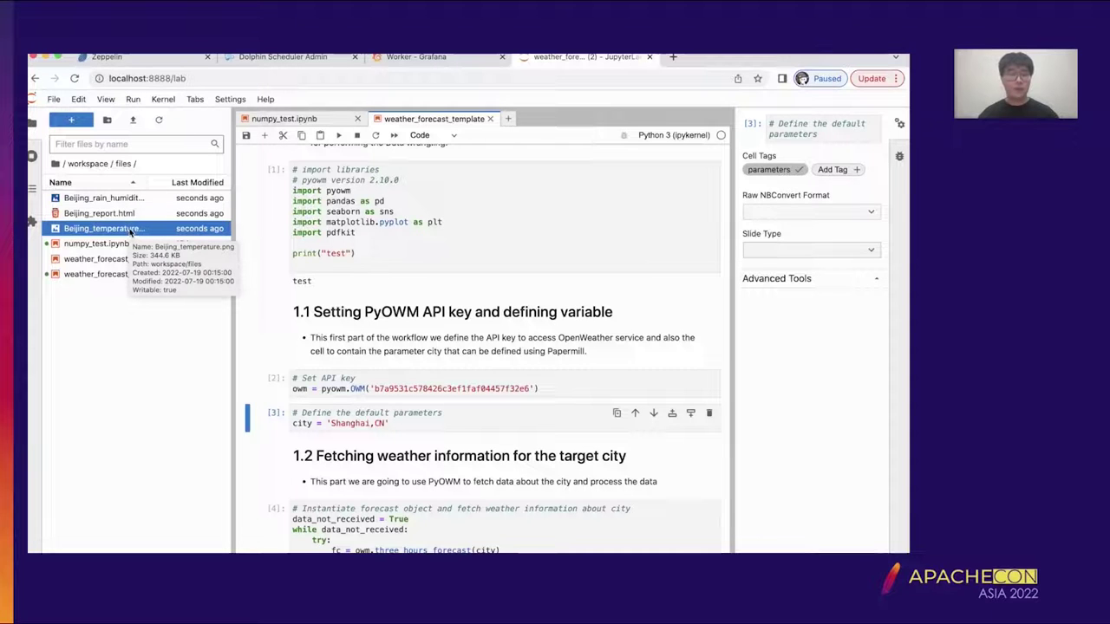
- Open Beijing_report.html, showing the Beijing,CN forecast for 2022/07/18 to 2022/07/23 without images
double_click(123, 214)
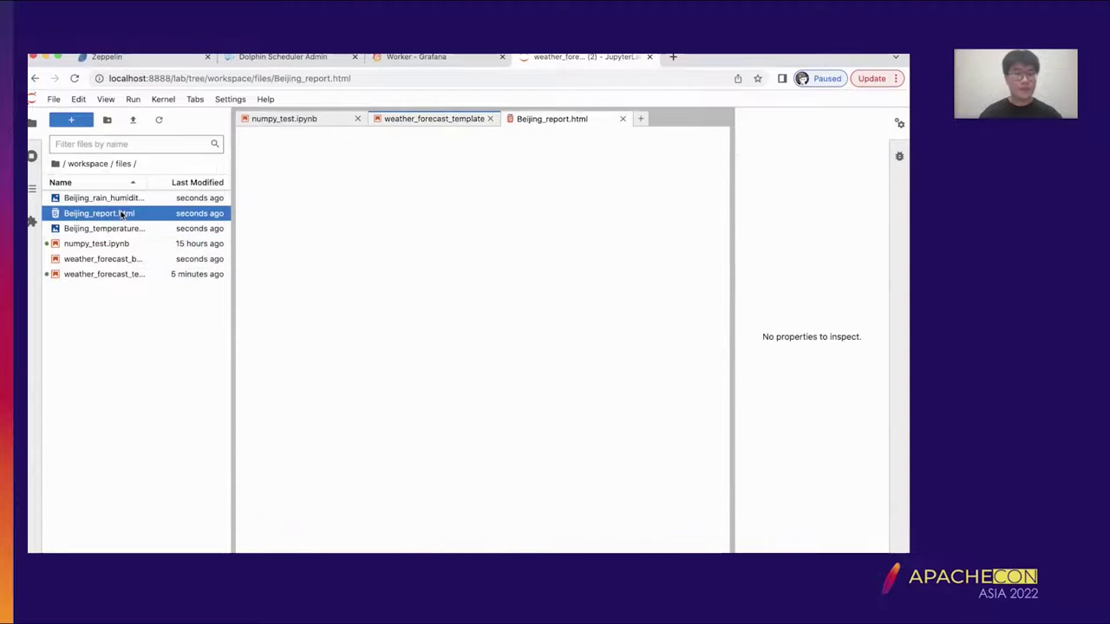
scroll(562, 244, down, 5)
scroll(563, 244, up, 5)
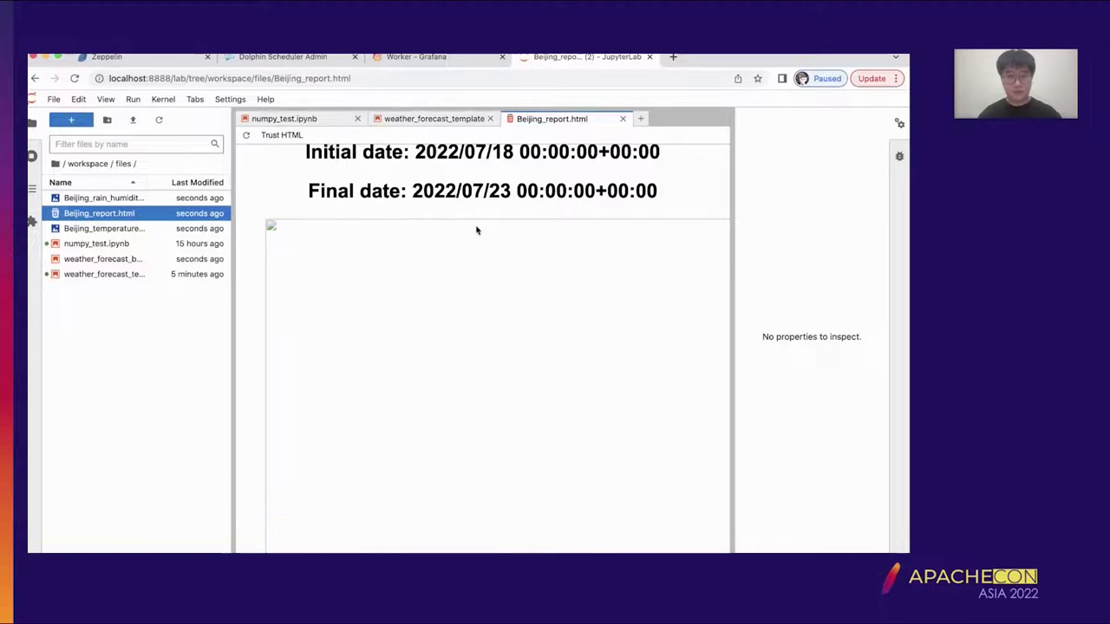
scroll(478, 231, up, 2)
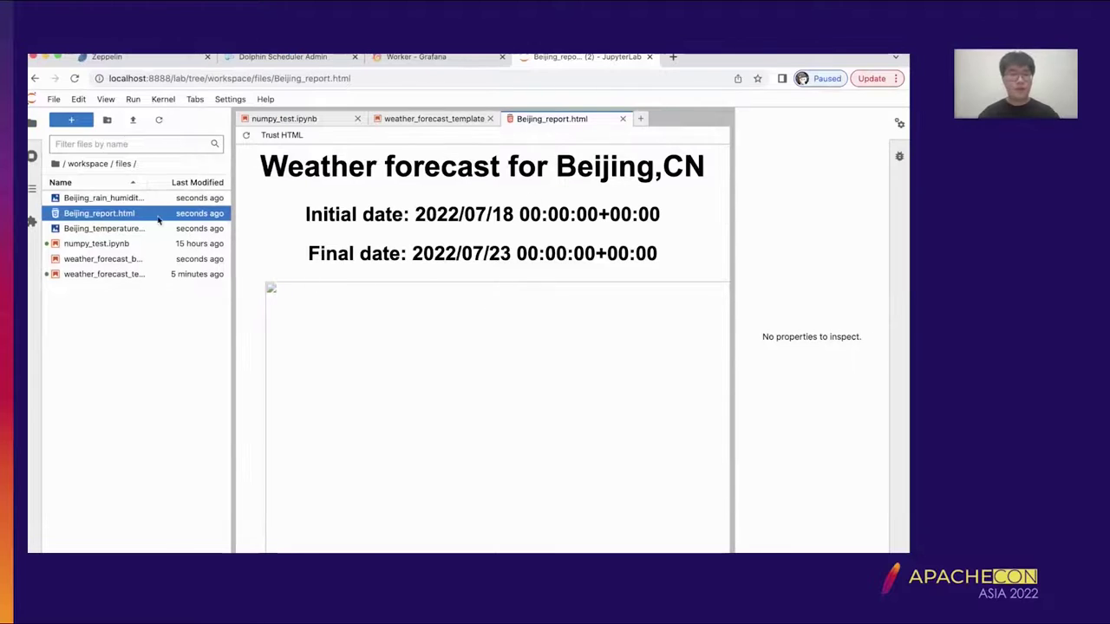
- Open a new iTerm tab and list the home folder
mouse_move(422, 548)
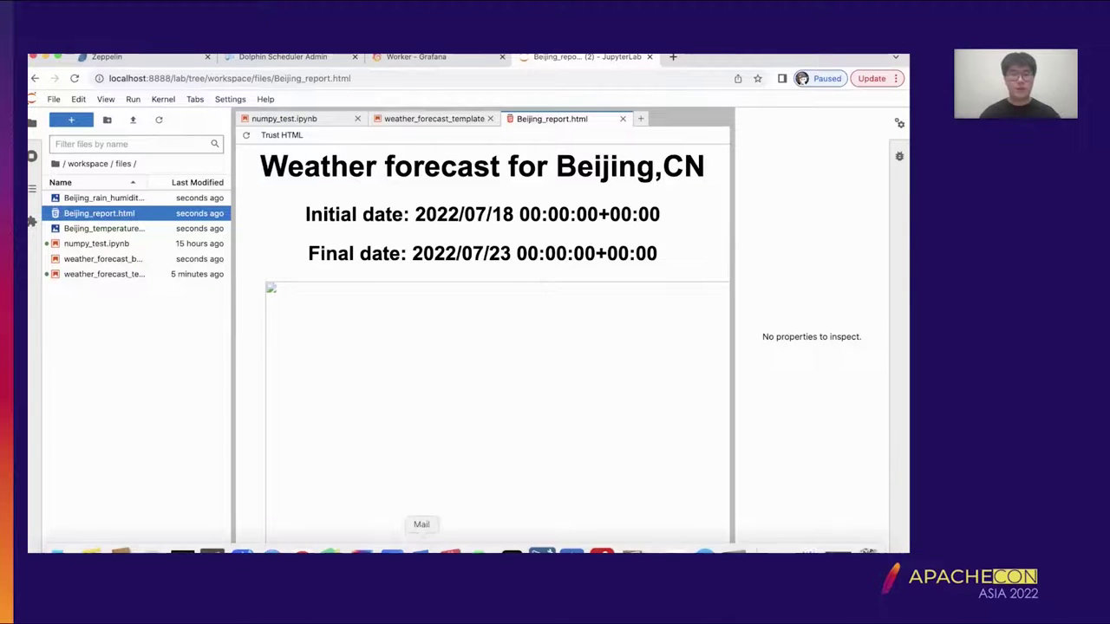
click(512, 552)
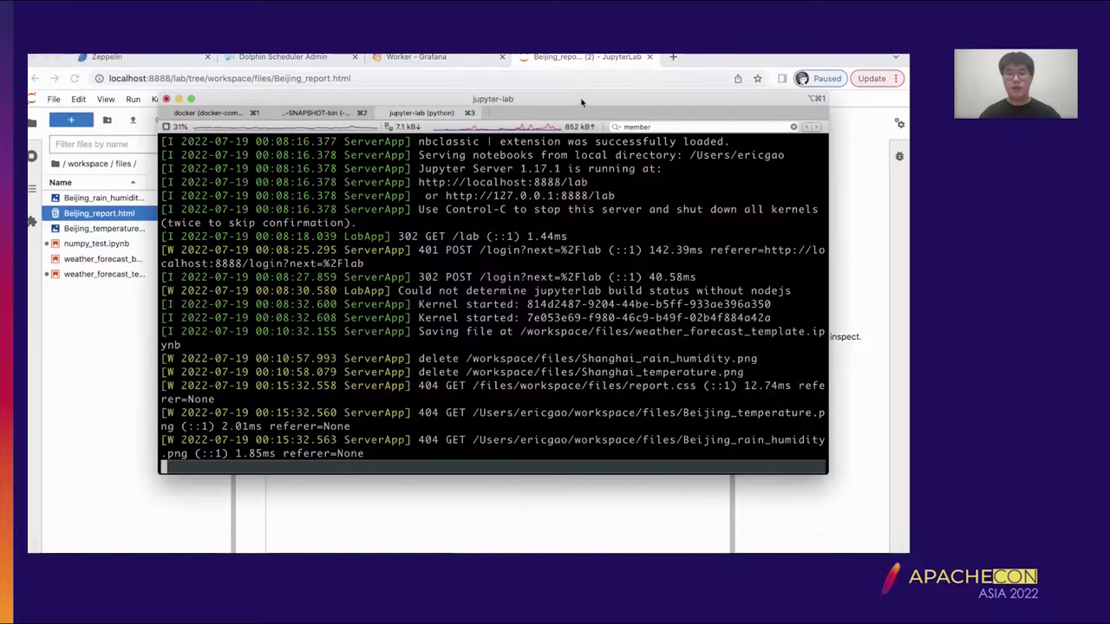
double_click(469, 118)
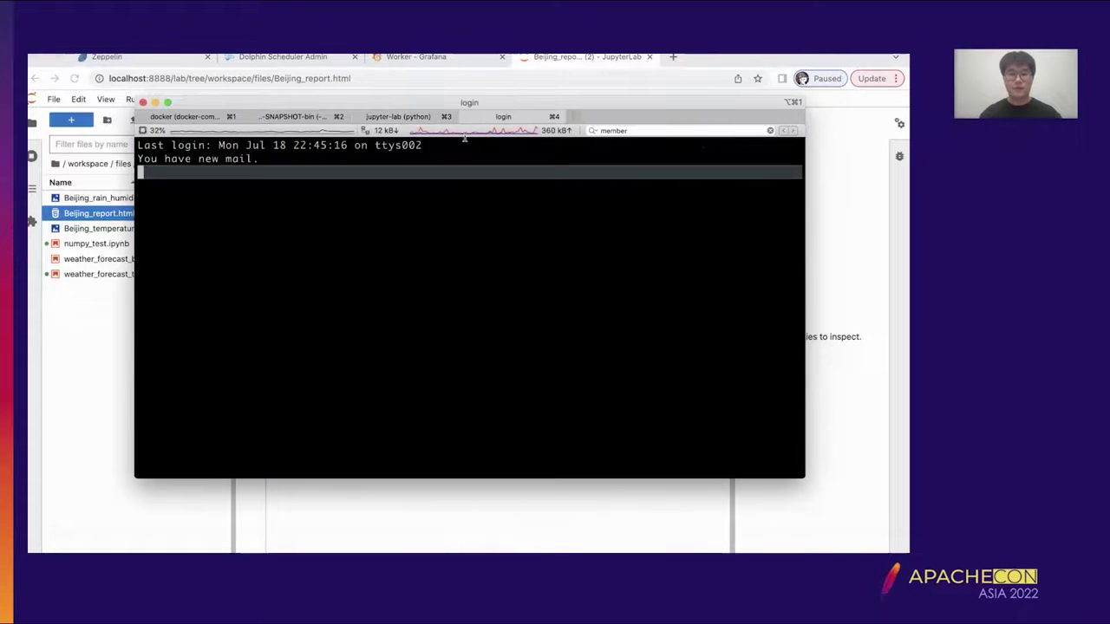
text(ls)
key(Return)
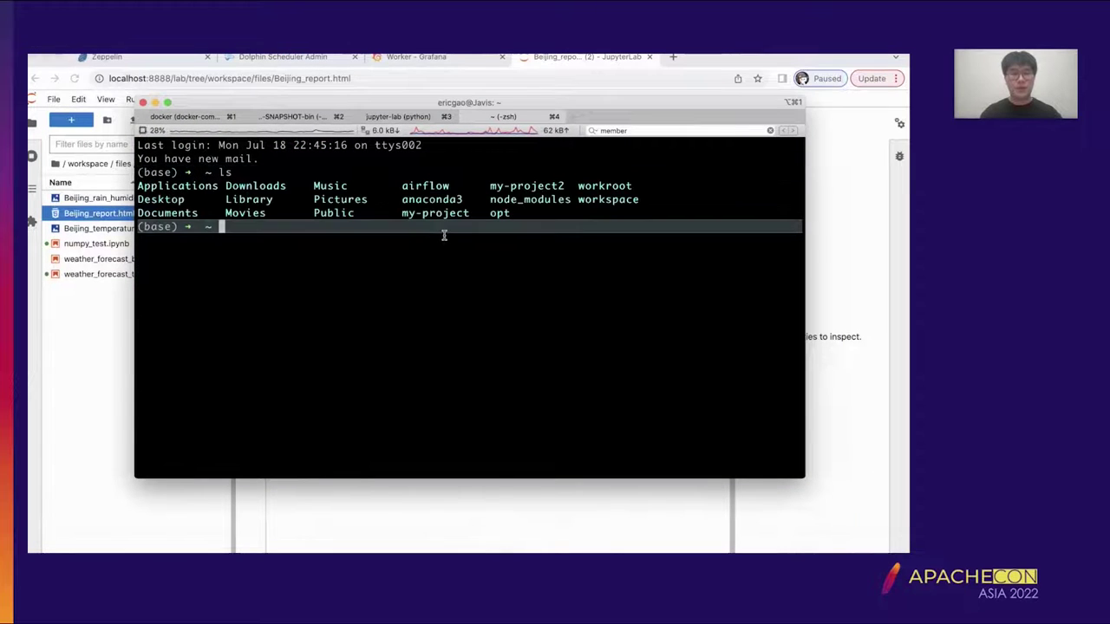
- List workspace/files to confirm the Beijing outputs, then open Beijing_report.html in the browser
text(cd workspace/)
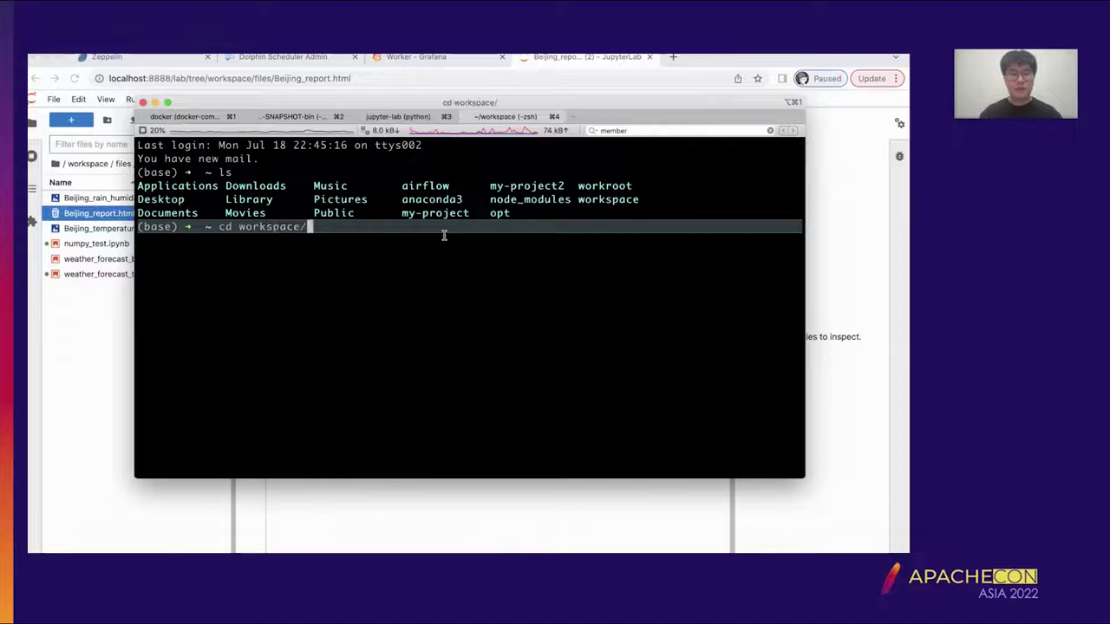
key(Return)
text(cd )
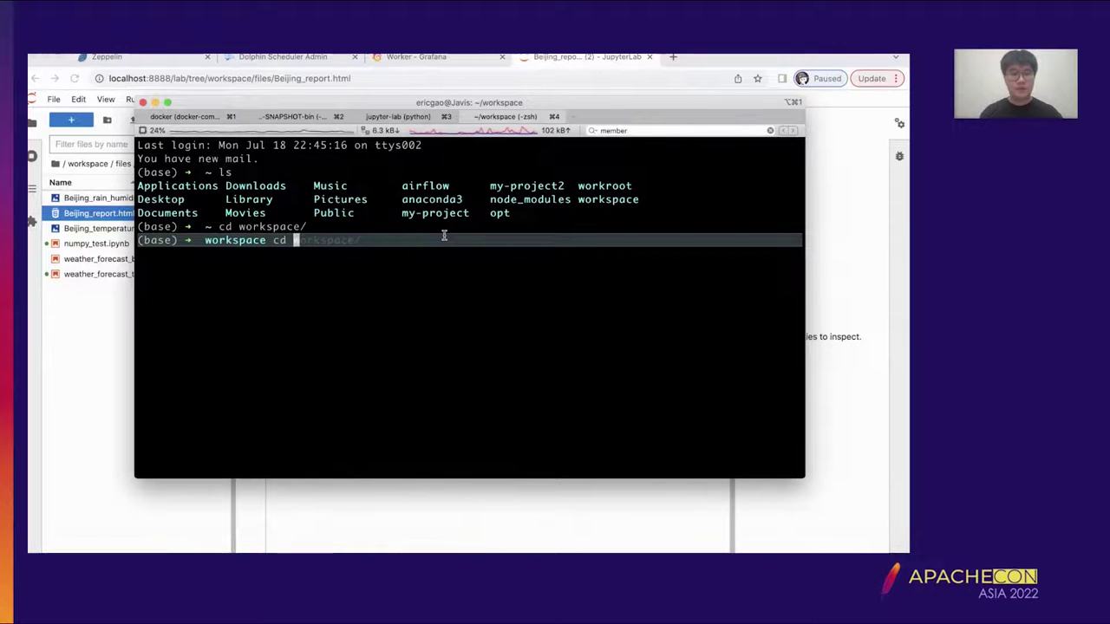
text(files)
key(Return)
text(ls)
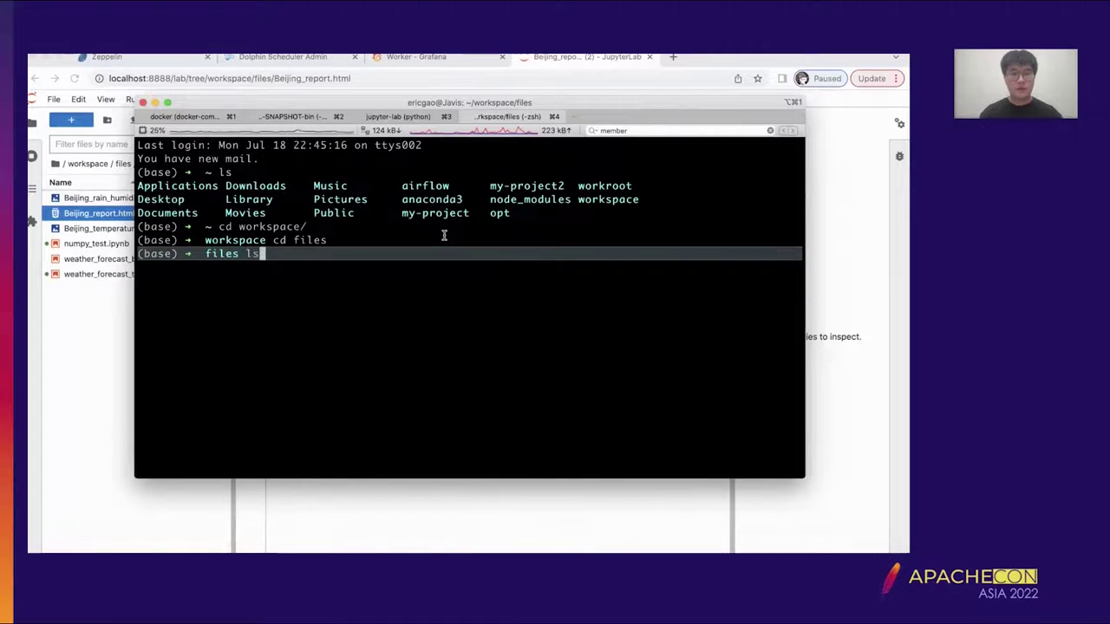
key(Return)
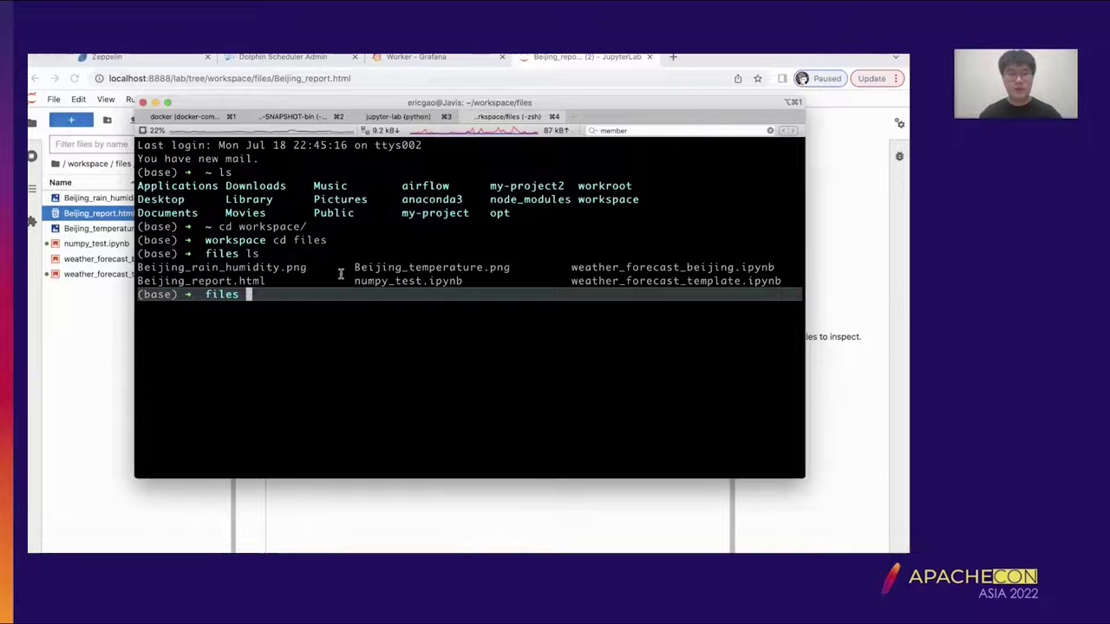
super+click(255, 283)
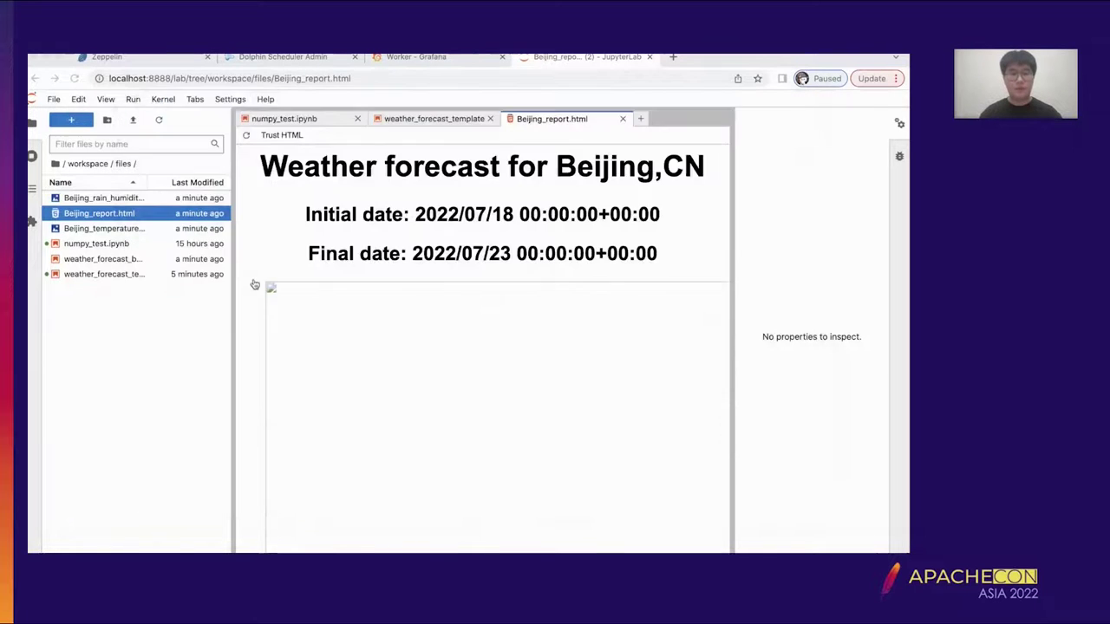
- Review the Beijing_report.html temperature, humidity and rain charts, then go back to DolphinScheduler's task instances
scroll(463, 199, down, 10)
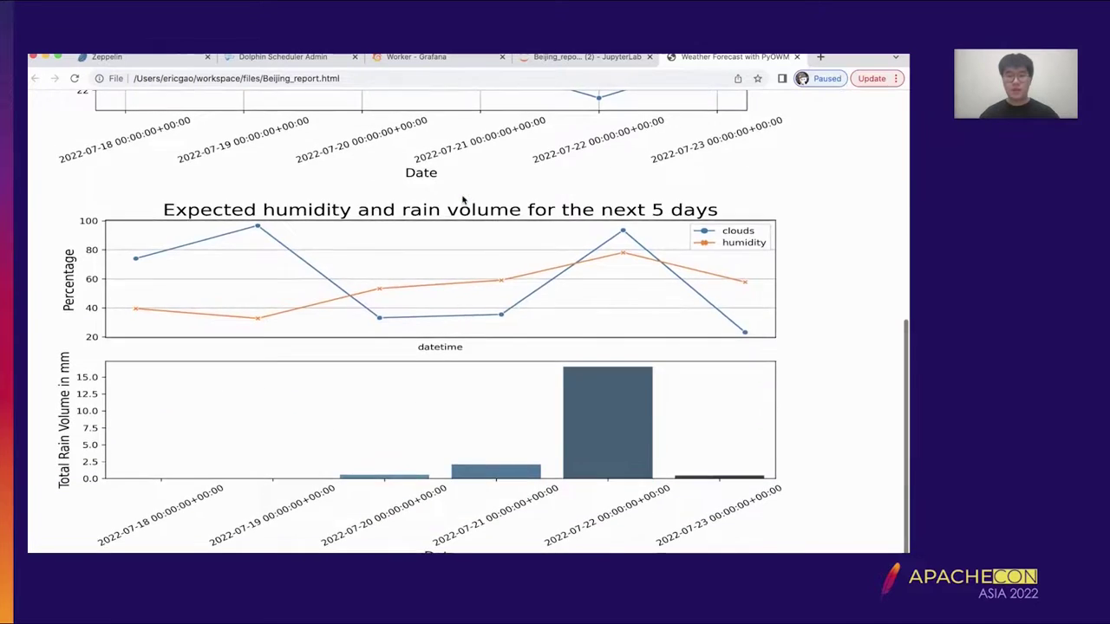
scroll(463, 200, up, 10)
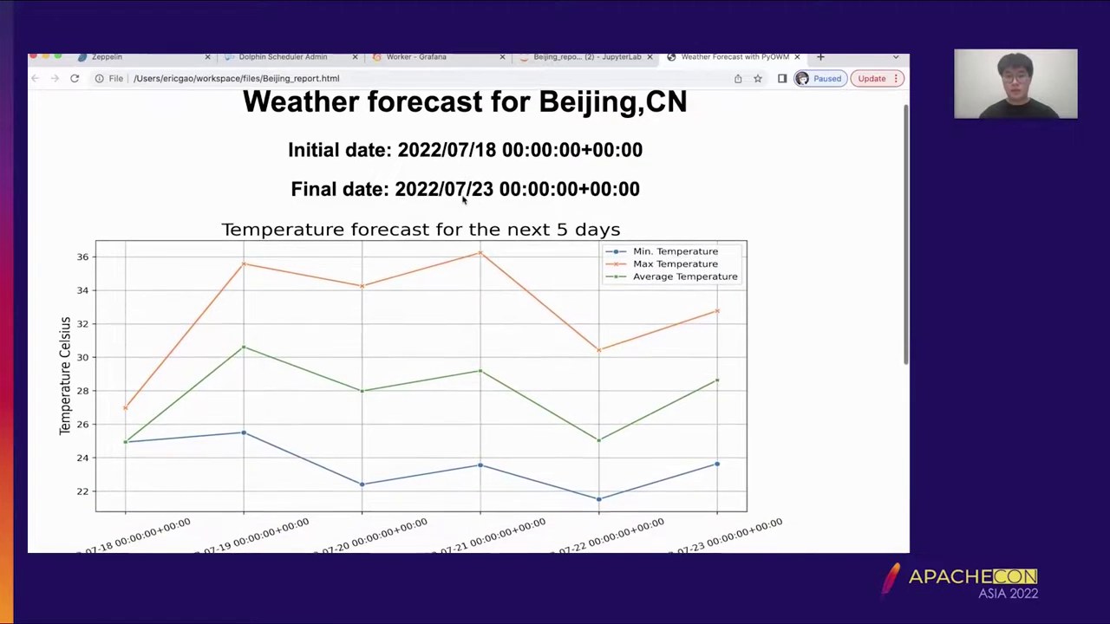
scroll(463, 199, down, 5)
scroll(463, 199, down, 3)
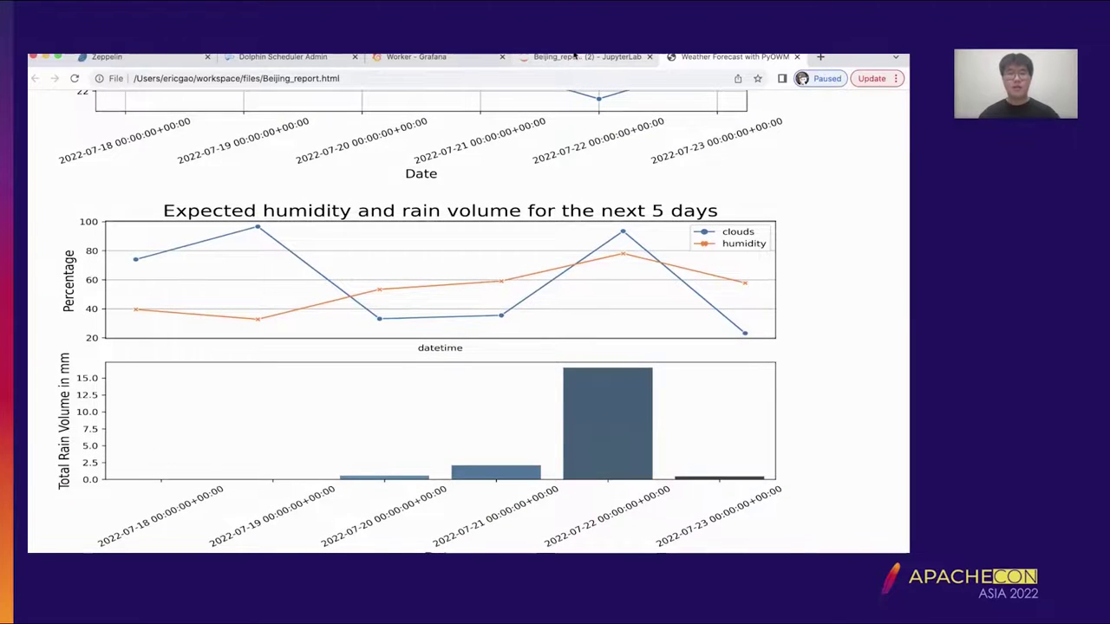
click(573, 56)
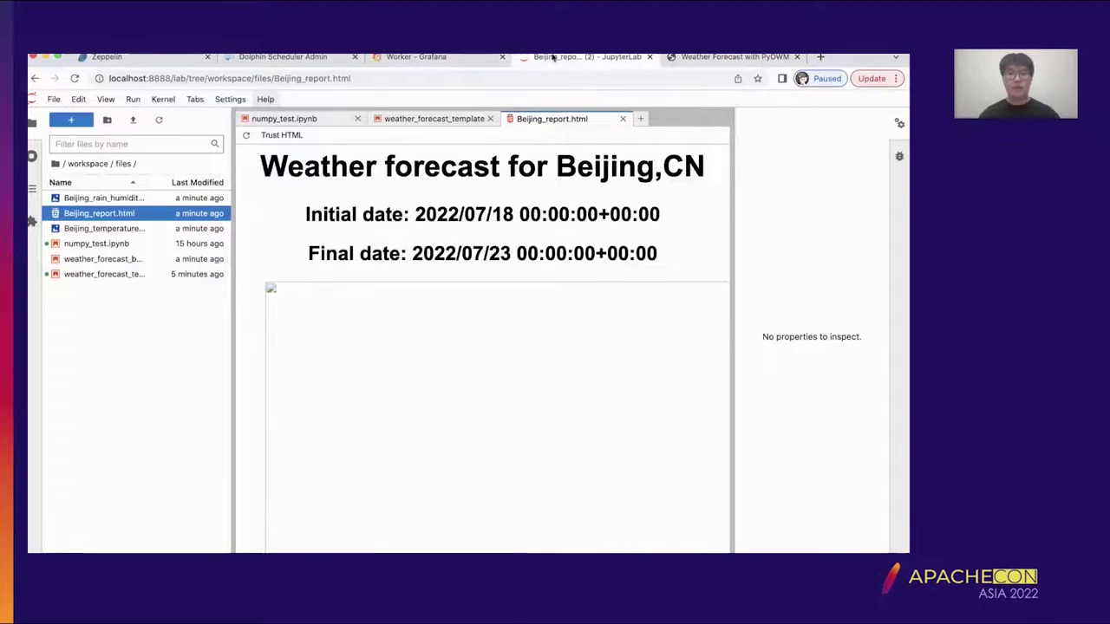
click(334, 59)
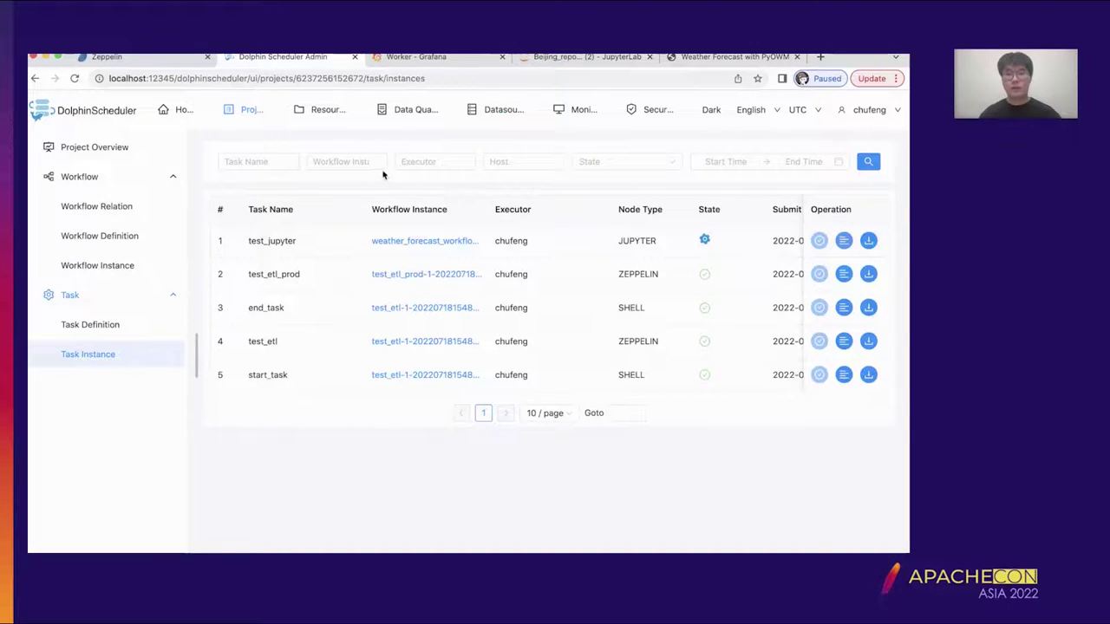
- Check the workflow definitions and project list, then open File Manage under Resources
click(113, 238)
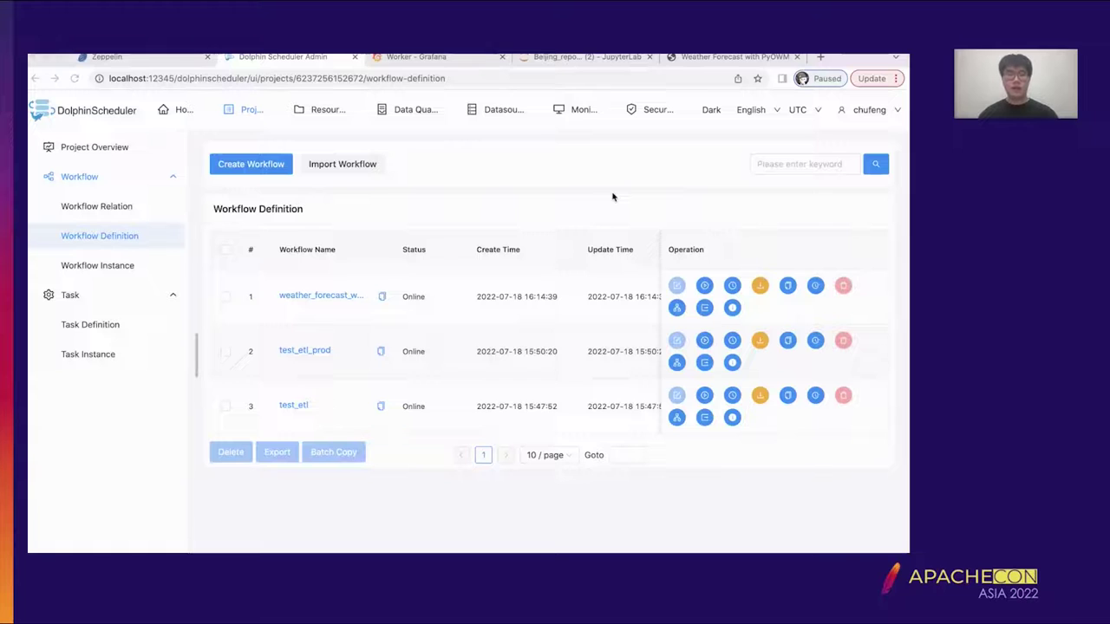
click(248, 111)
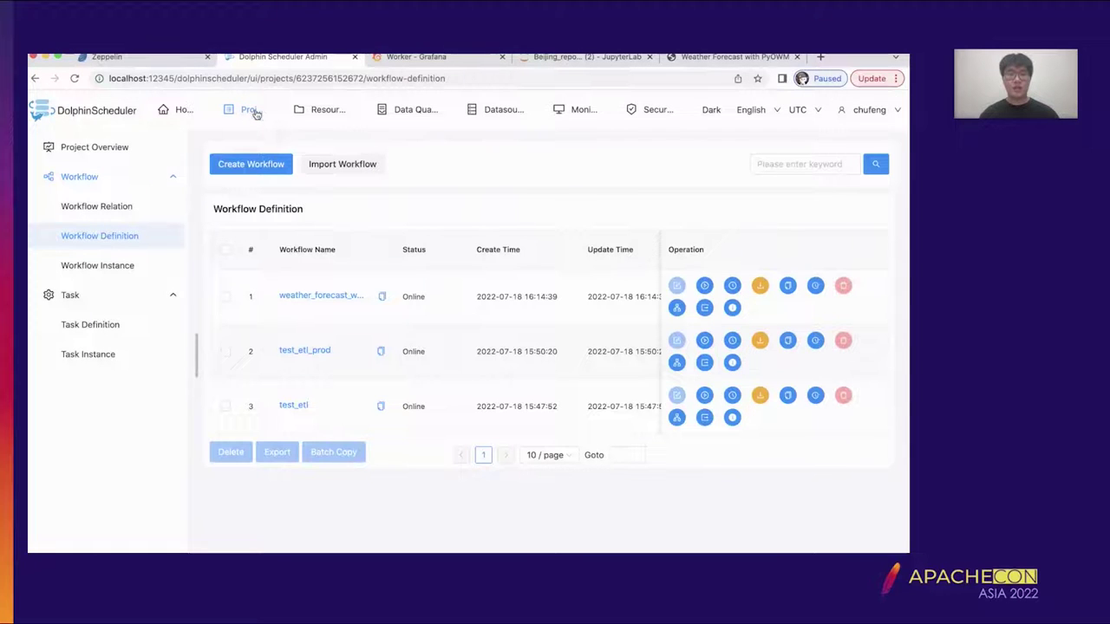
click(253, 114)
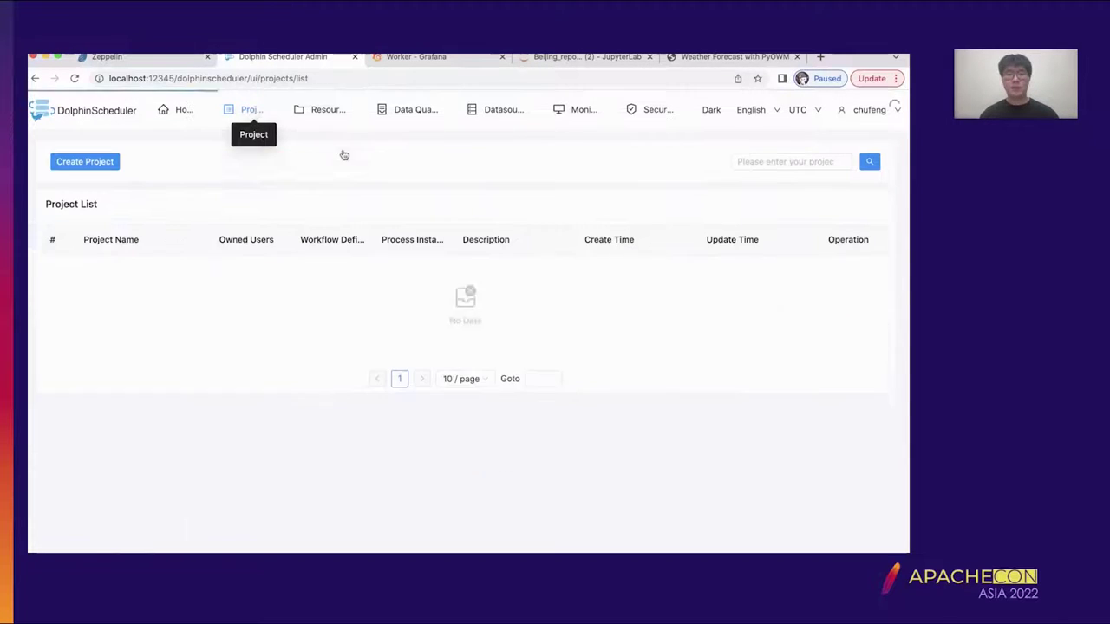
click(322, 110)
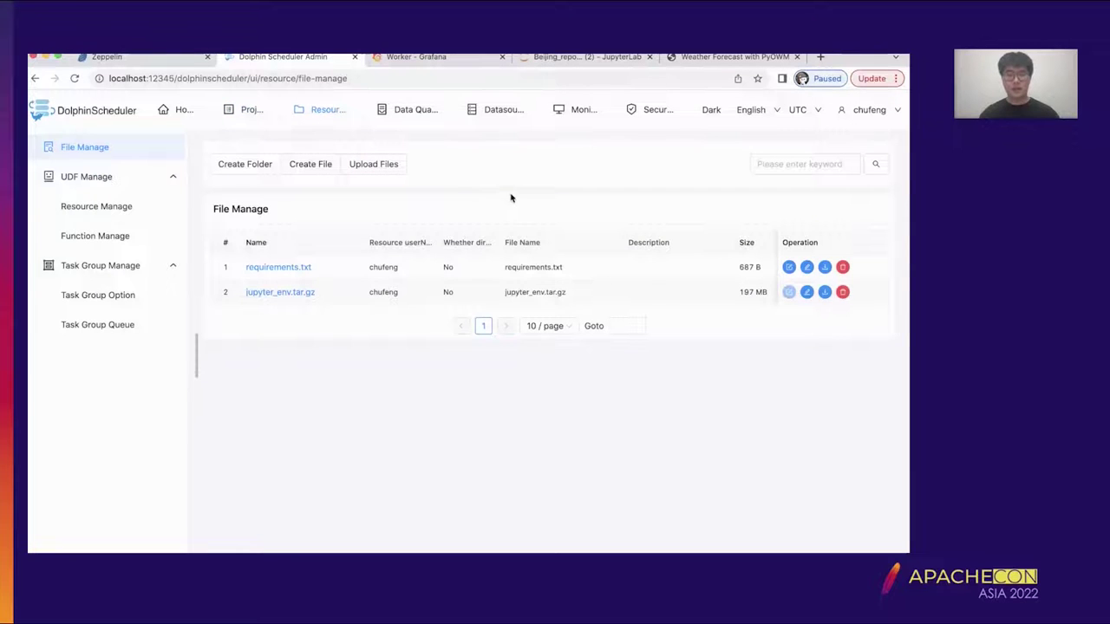
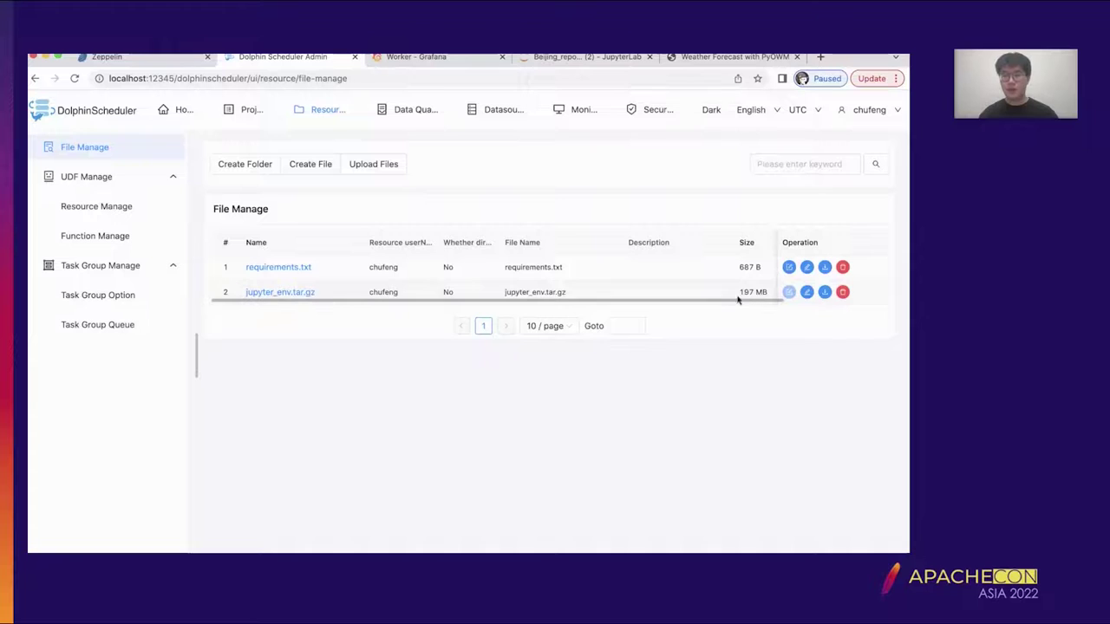
- Read through the package list in requirements.txt, then bring up the jupyter-lab terminal
click(296, 271)
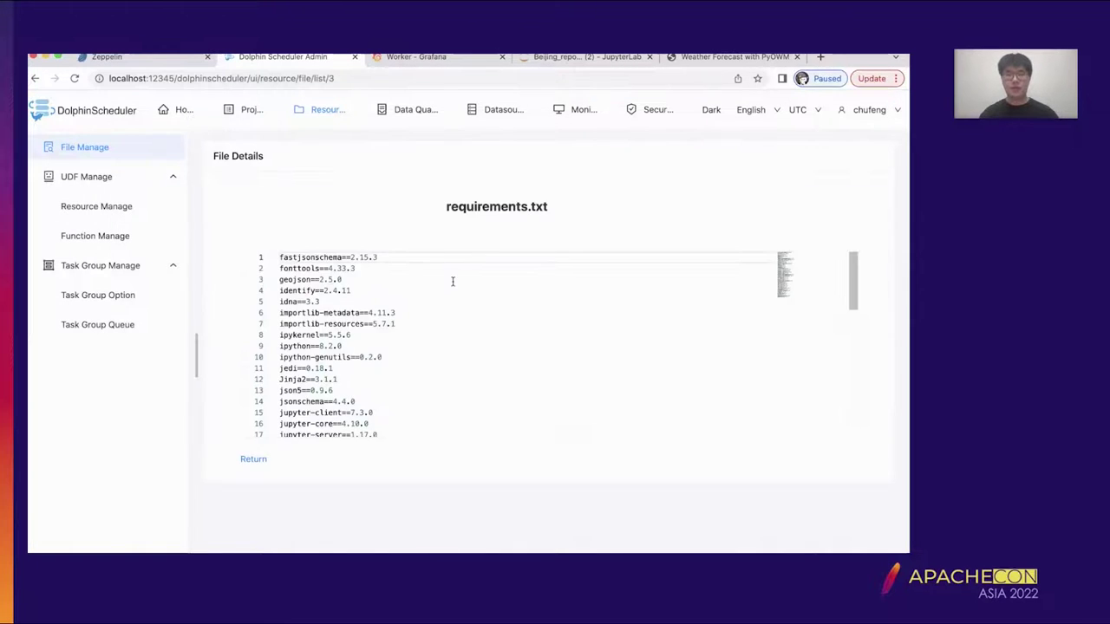
scroll(460, 356, down, 10)
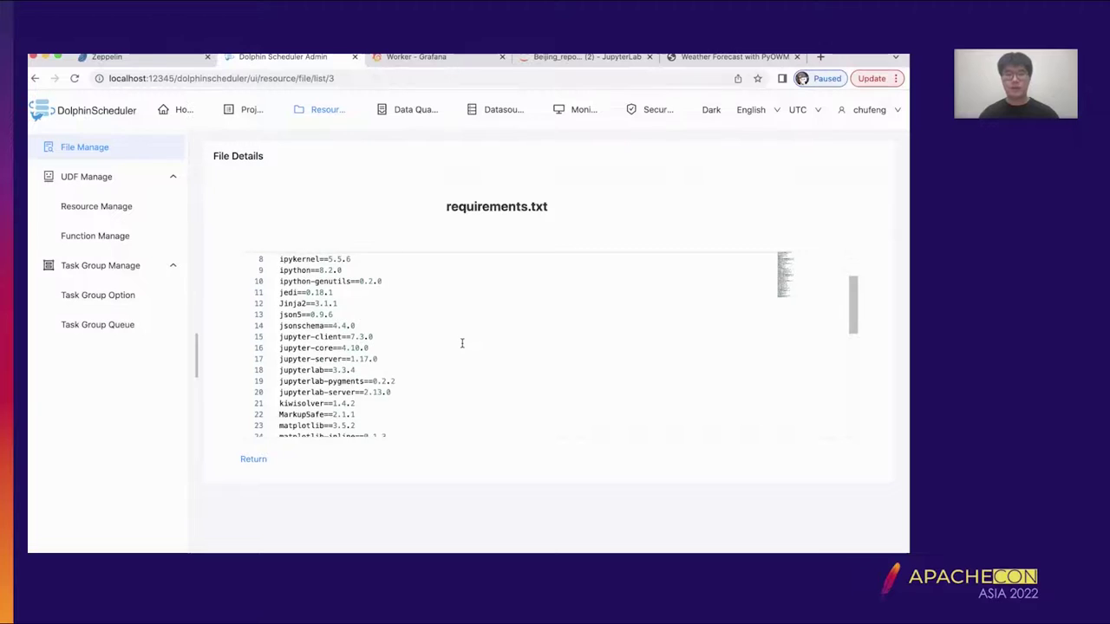
click(260, 458)
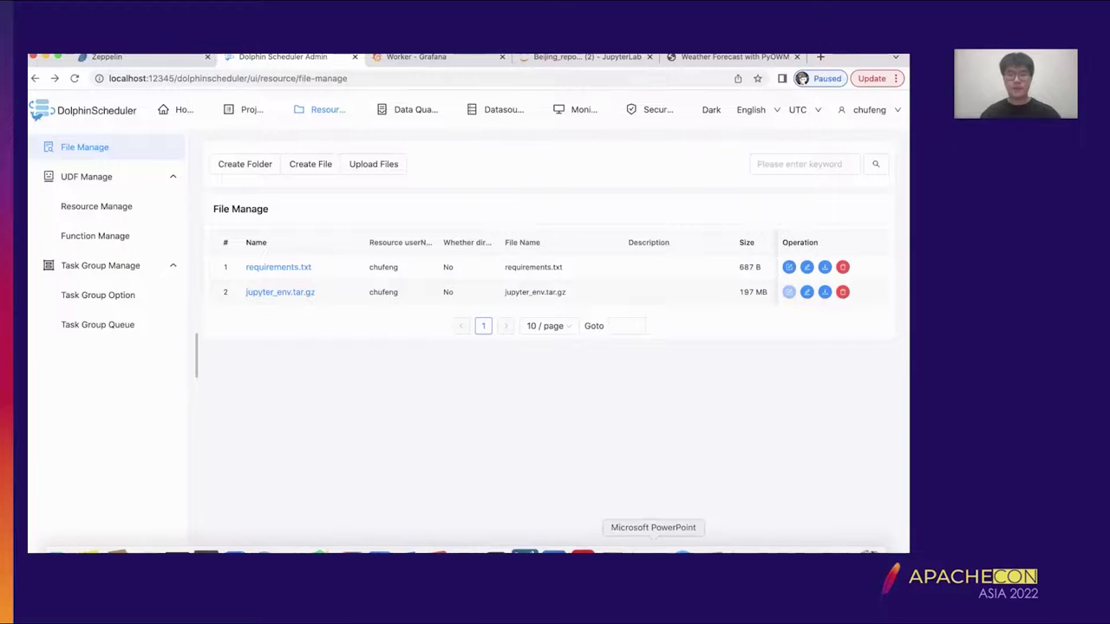
click(714, 551)
click(554, 551)
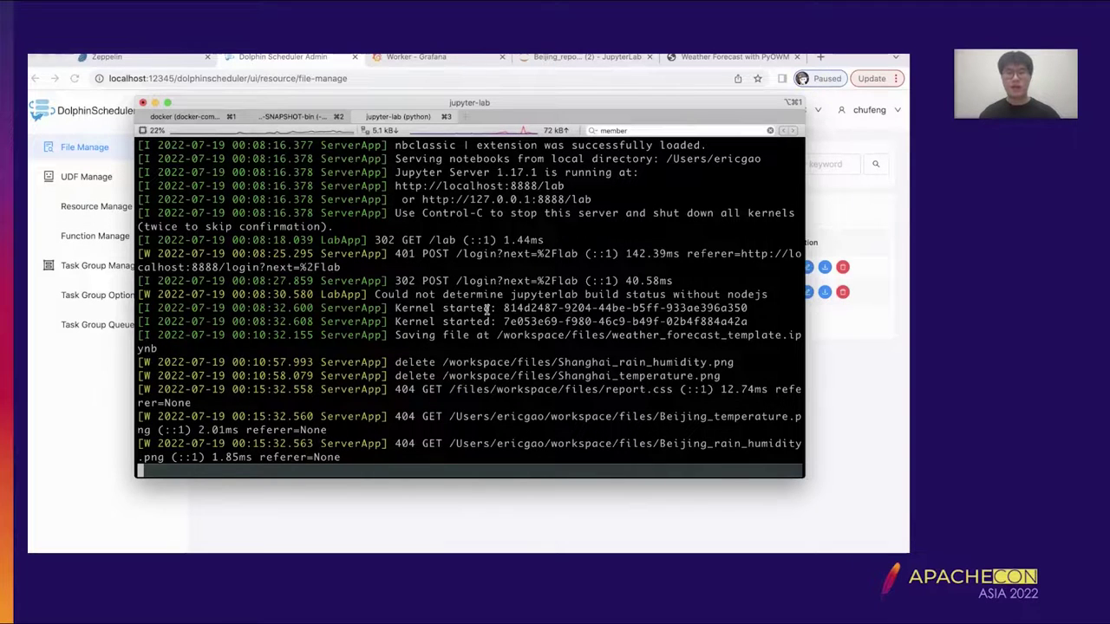
- Interrupt the Jupyter Lab server and answer y to confirm its shutdown
key(ctrl+c)
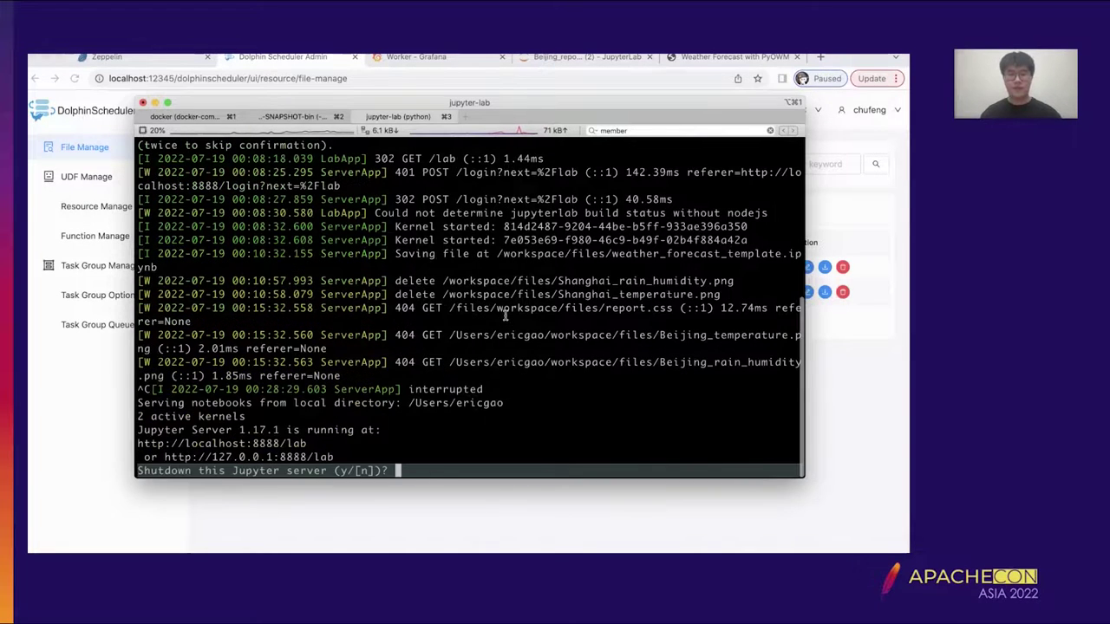
text(y)
key(Return)
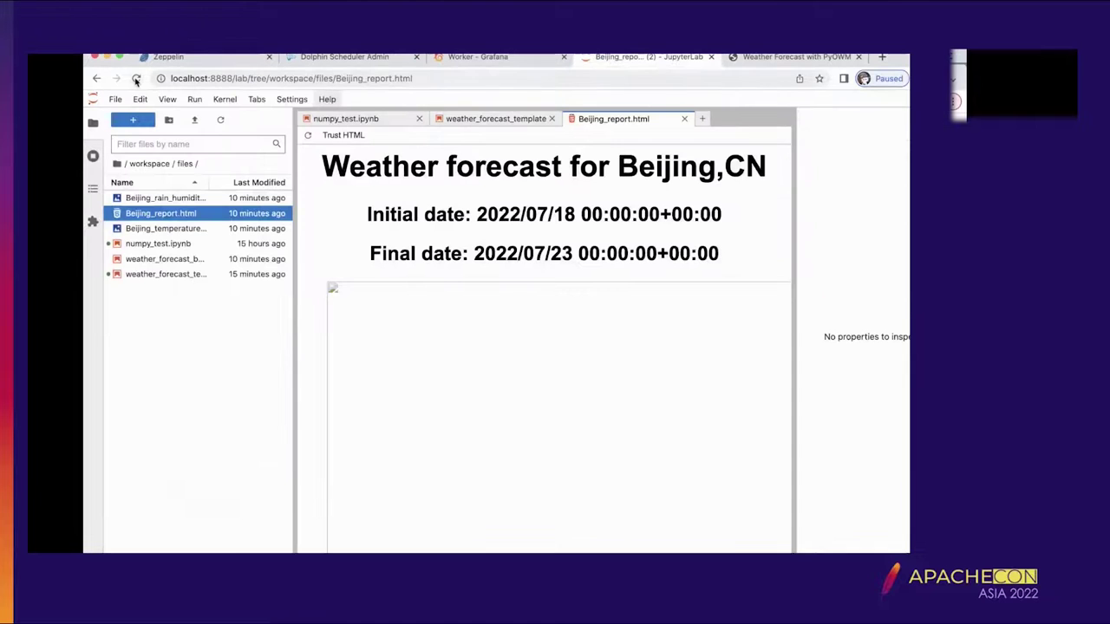
- Verify the JupyterLab page is unreachable, close it, and return to Dolphin Scheduler Admin
click(75, 79)
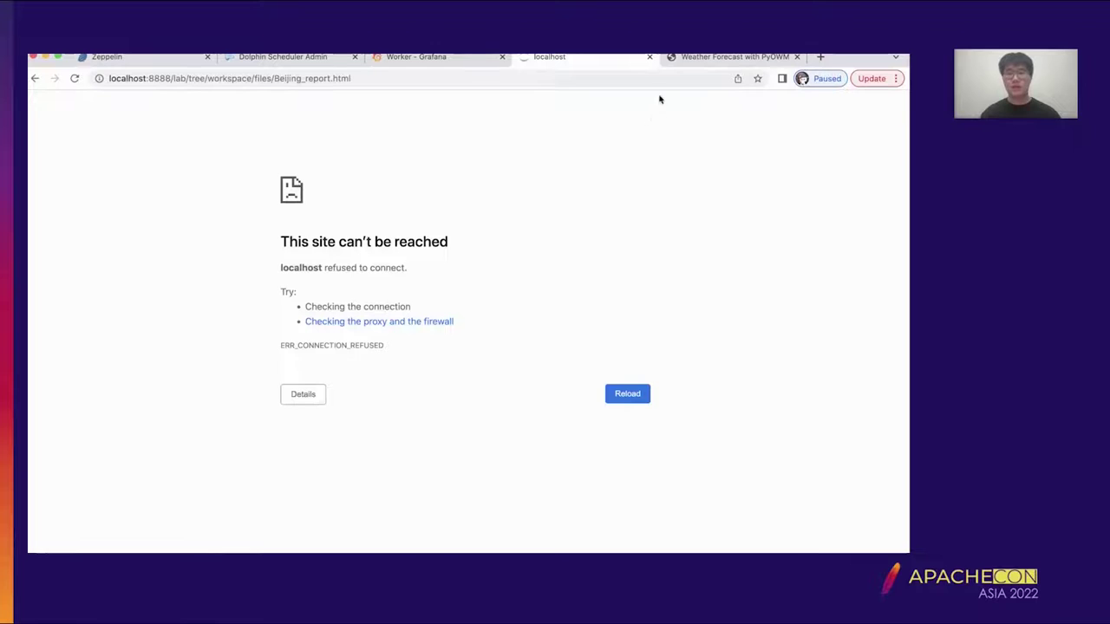
click(649, 57)
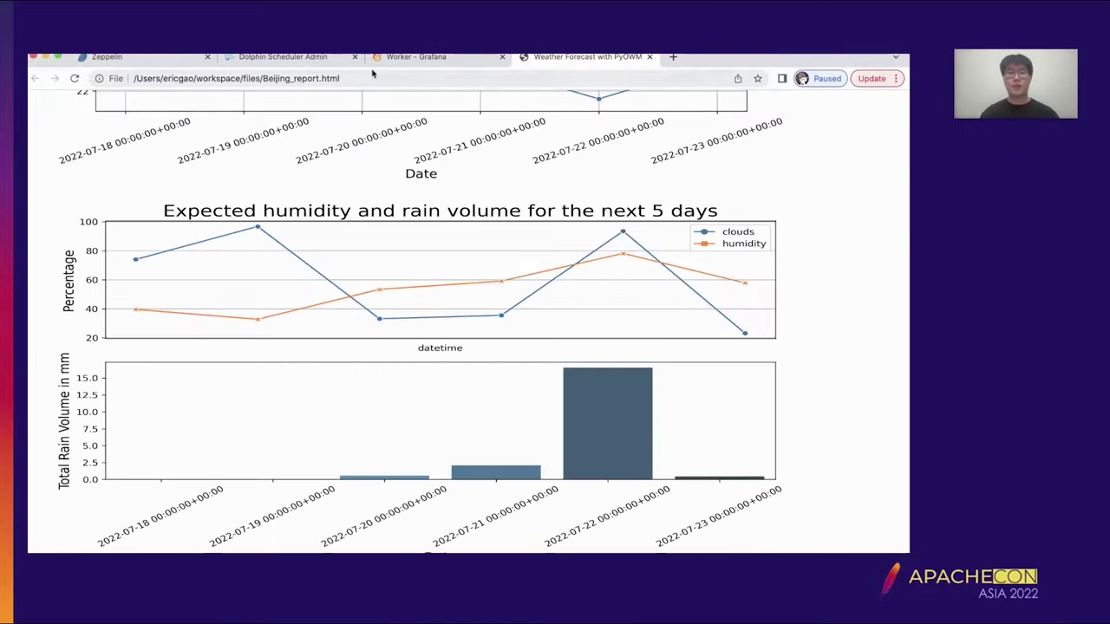
click(320, 57)
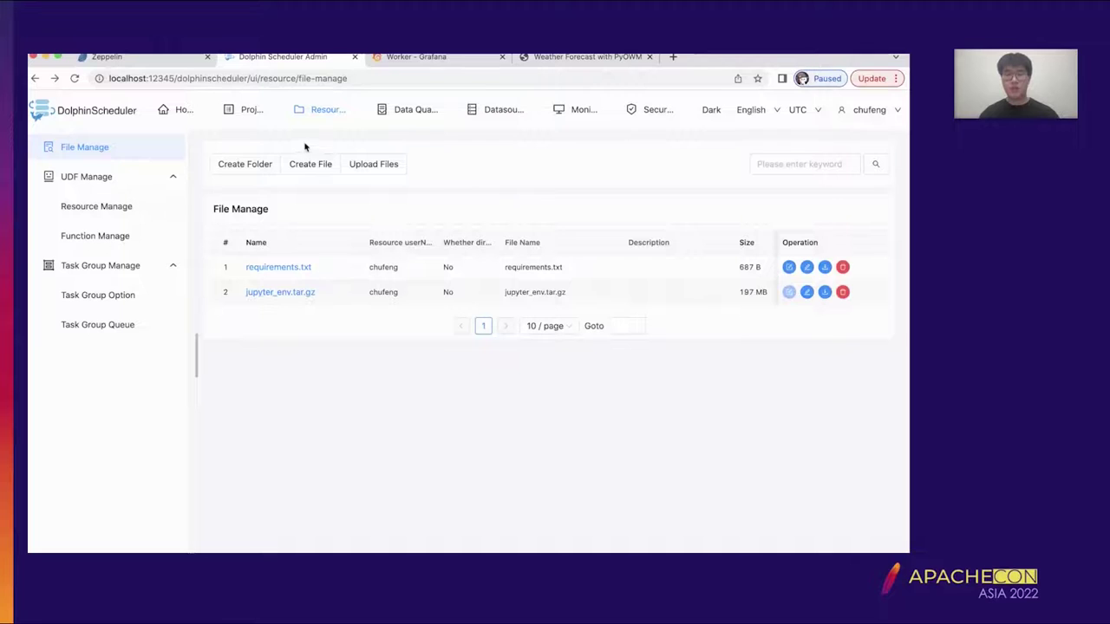
- Go to the demo project's Workflow Definition list and open the Create Workflow canvas
click(248, 116)
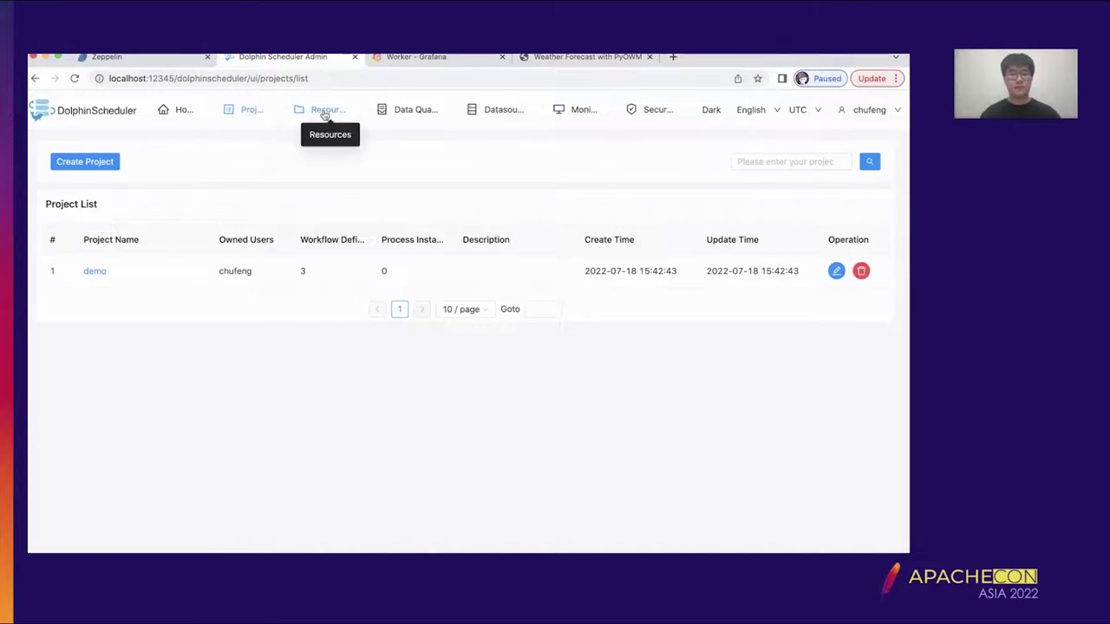
click(157, 271)
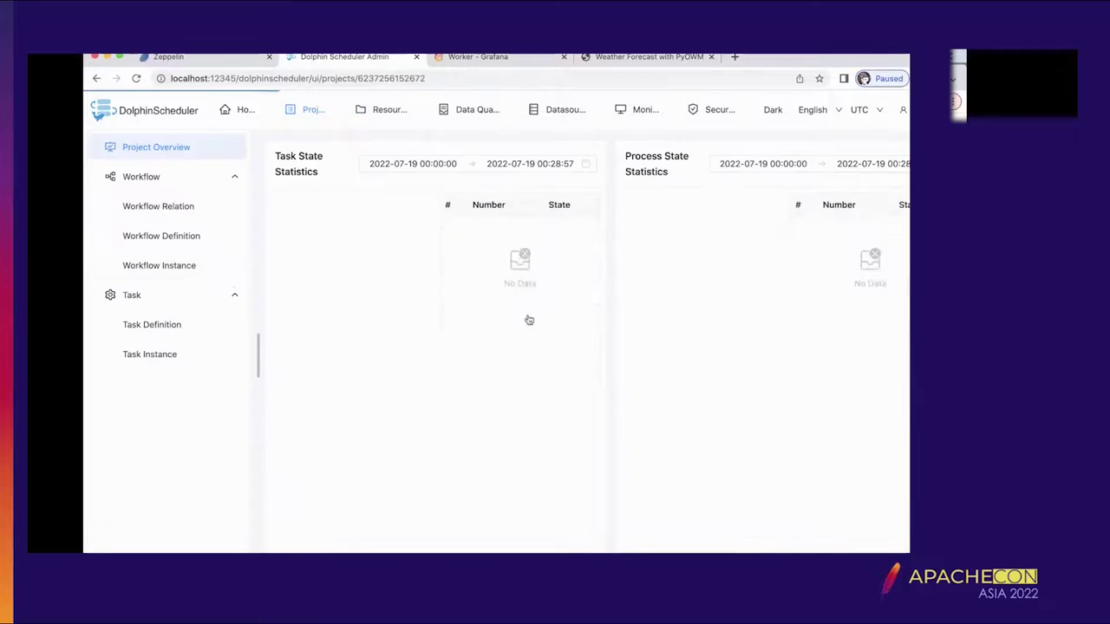
click(187, 235)
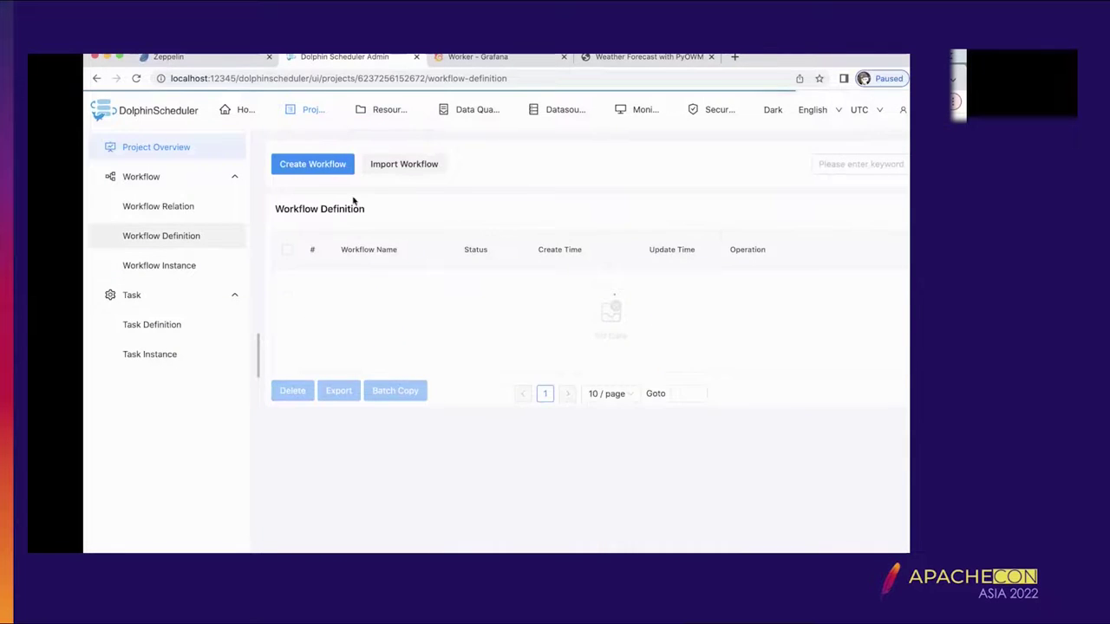
scroll(275, 376, down, 5)
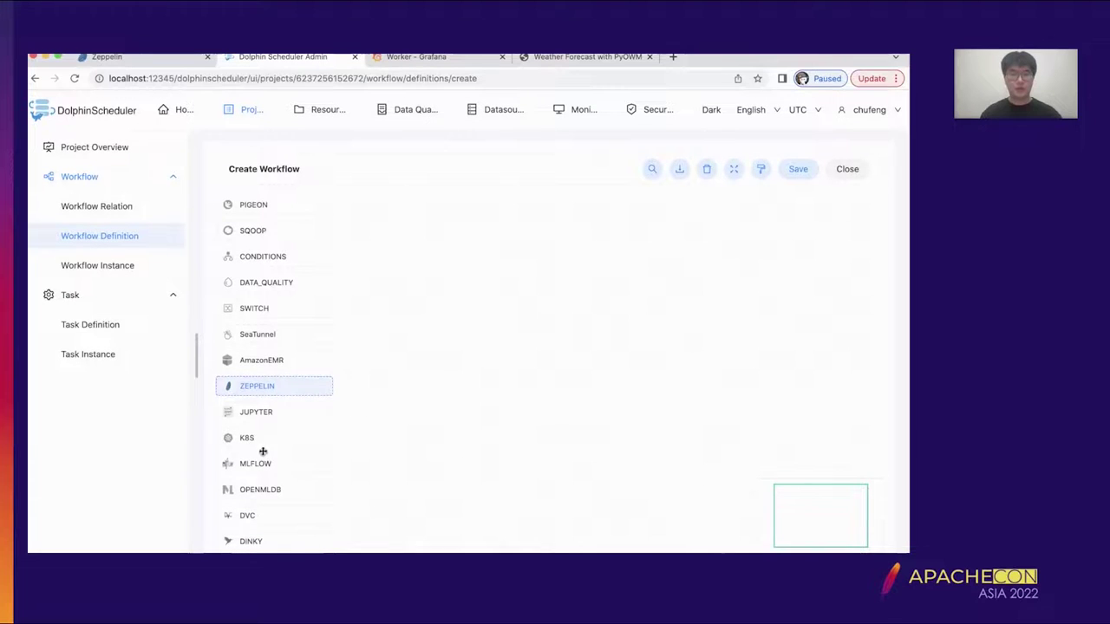
scroll(285, 443, up, 5)
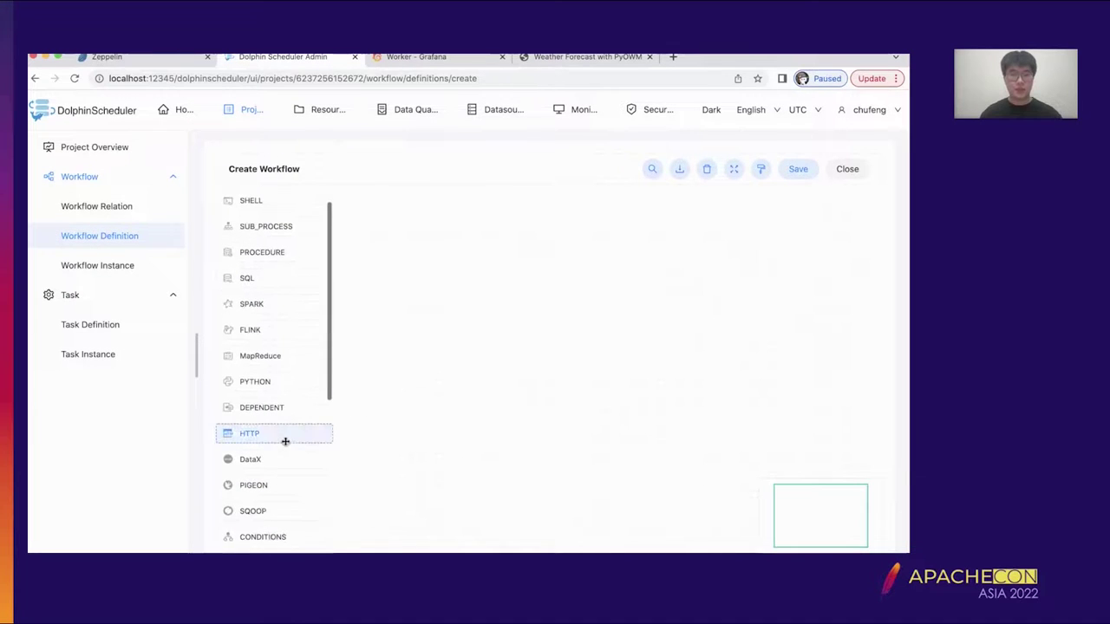
scroll(285, 442, down, 2)
scroll(285, 444, down, 3)
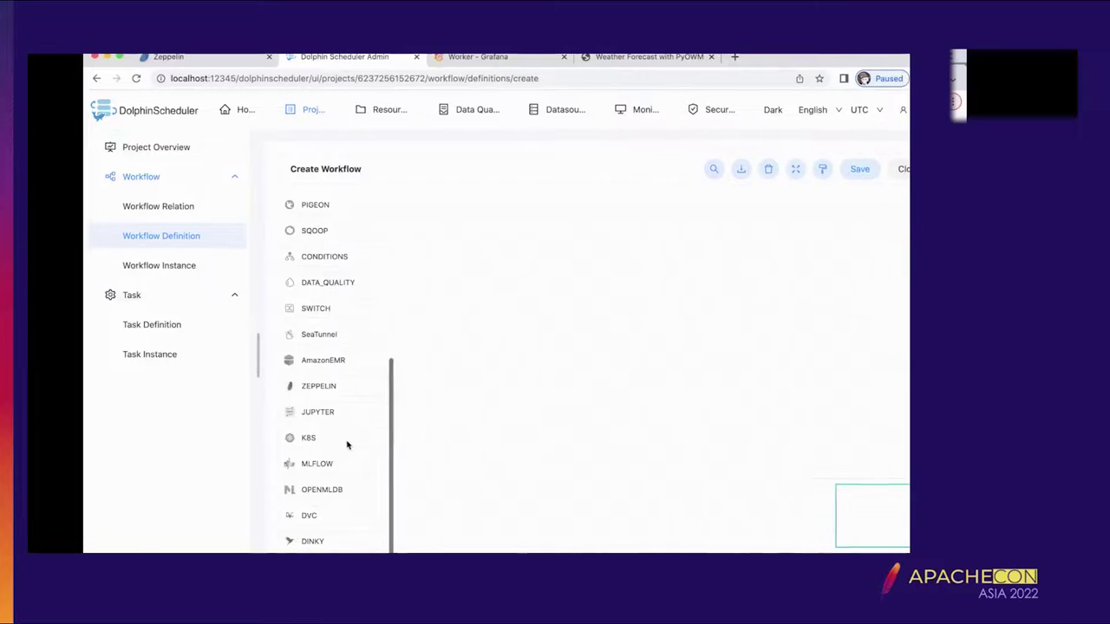
- Drop a JUPYTER task onto the canvas and name it test_tar
drag(353, 394, 503, 280)
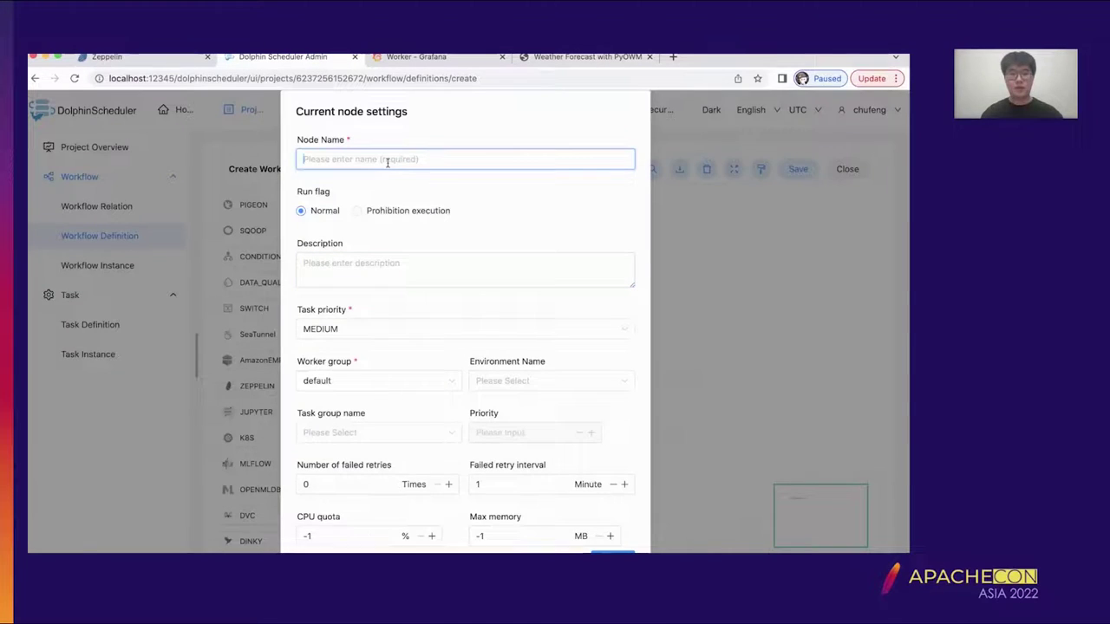
text(test_tar)
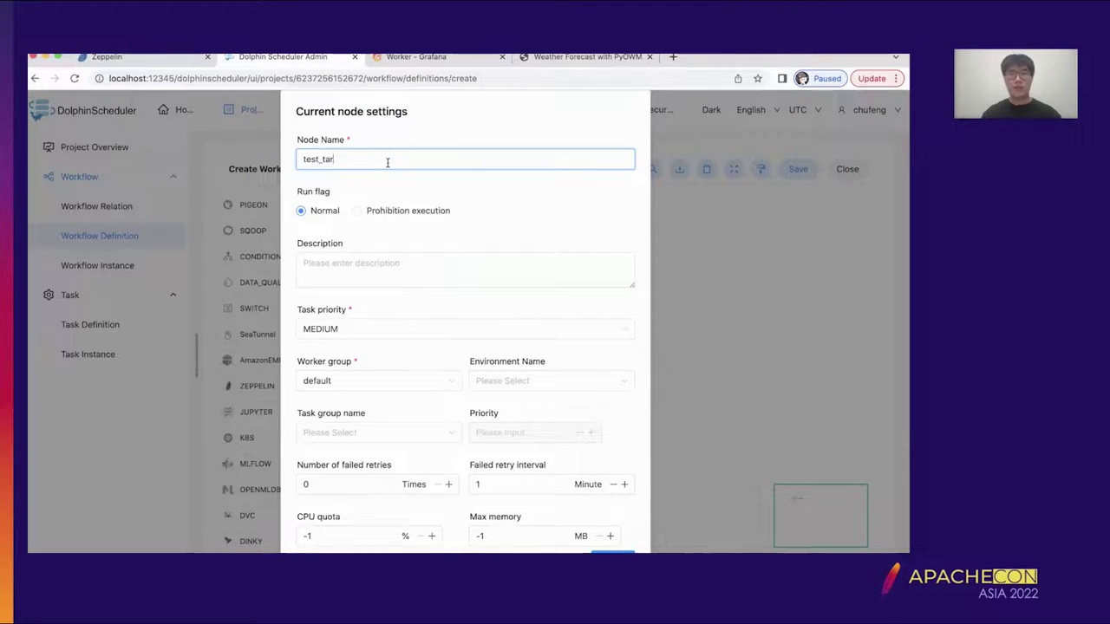
scroll(409, 220, down, 2)
scroll(409, 220, up, 2)
scroll(409, 220, down, 2)
scroll(409, 220, up, 2)
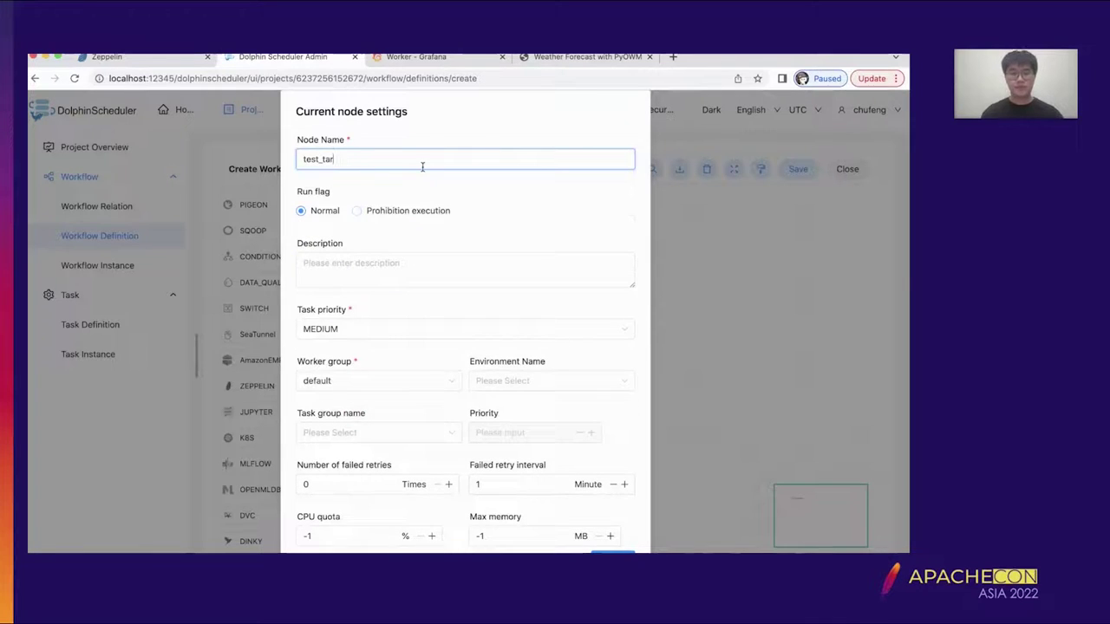
scroll(451, 251, down, 5)
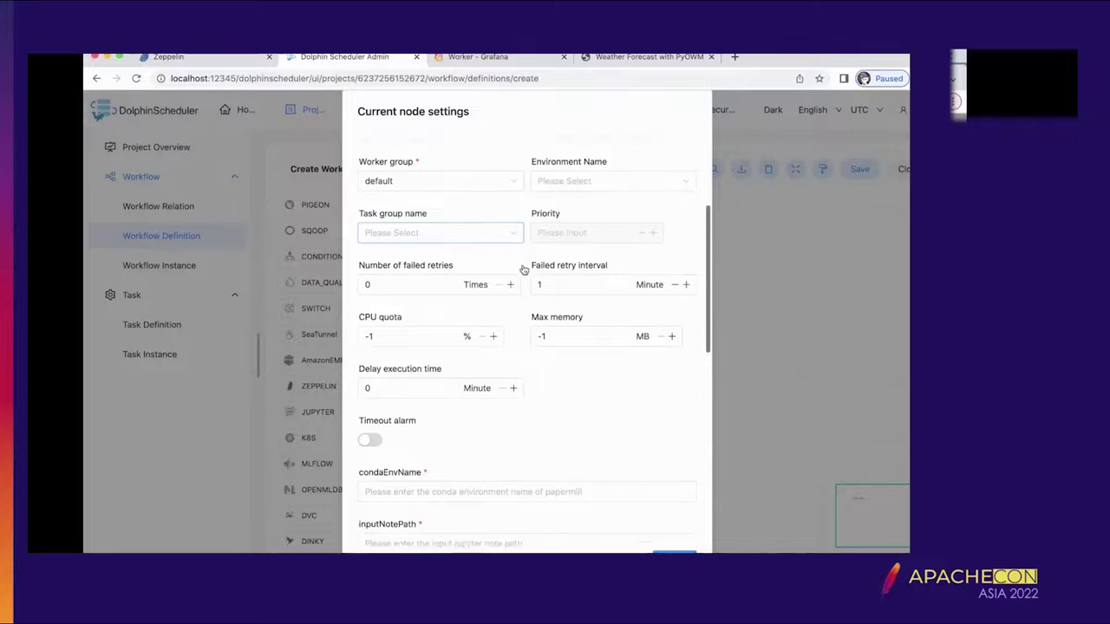
scroll(524, 269, down, 4)
click(523, 225)
scroll(525, 224, down, 1)
scroll(525, 224, down, 5)
- Attach jupyter_env.tar.gz as the test_tar task's resource
click(438, 409)
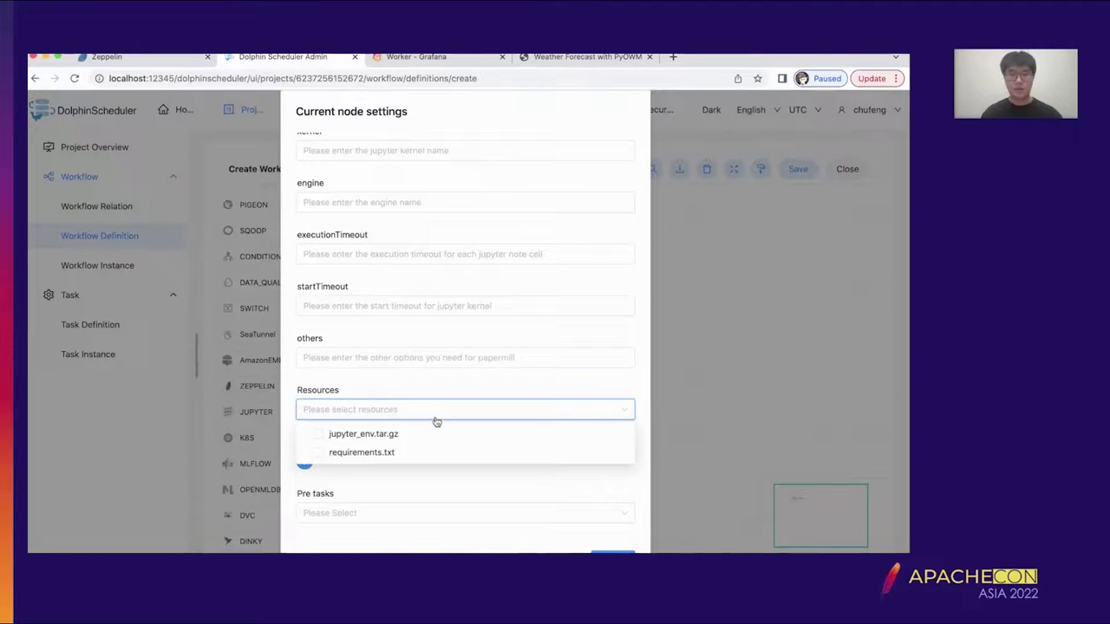
click(319, 435)
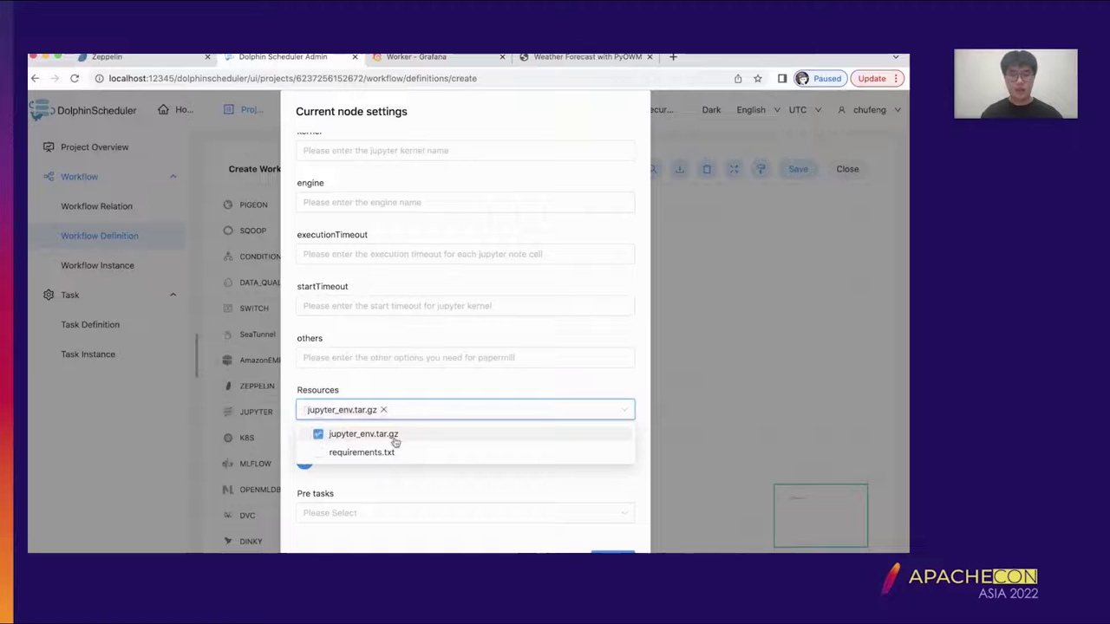
click(426, 481)
scroll(463, 430, up, 10)
scroll(443, 451, down, 3)
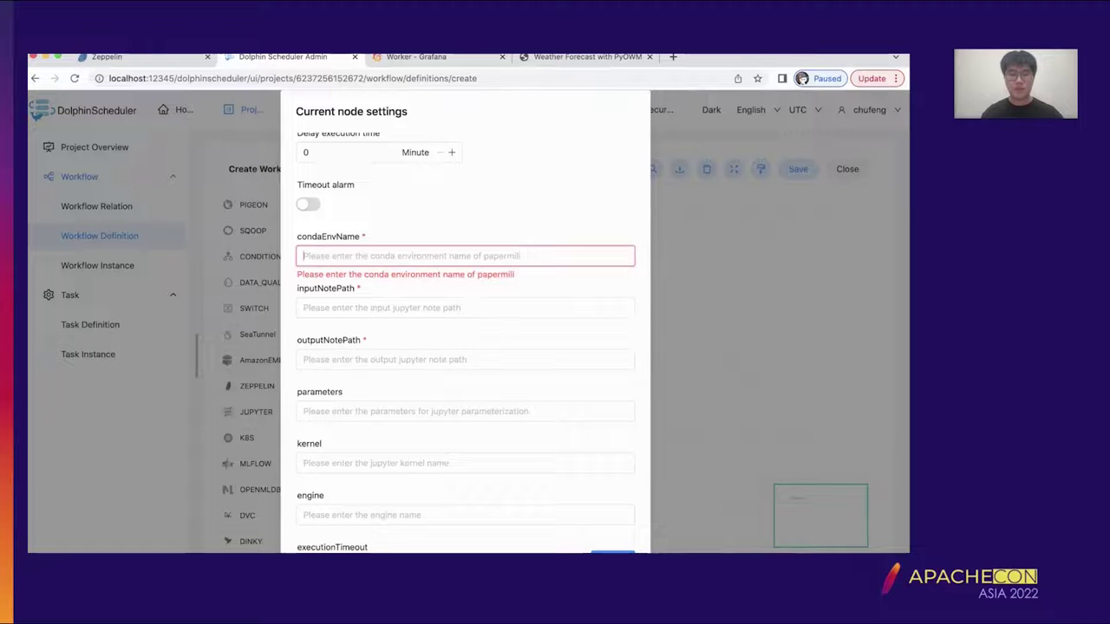
mouse_move(448, 550)
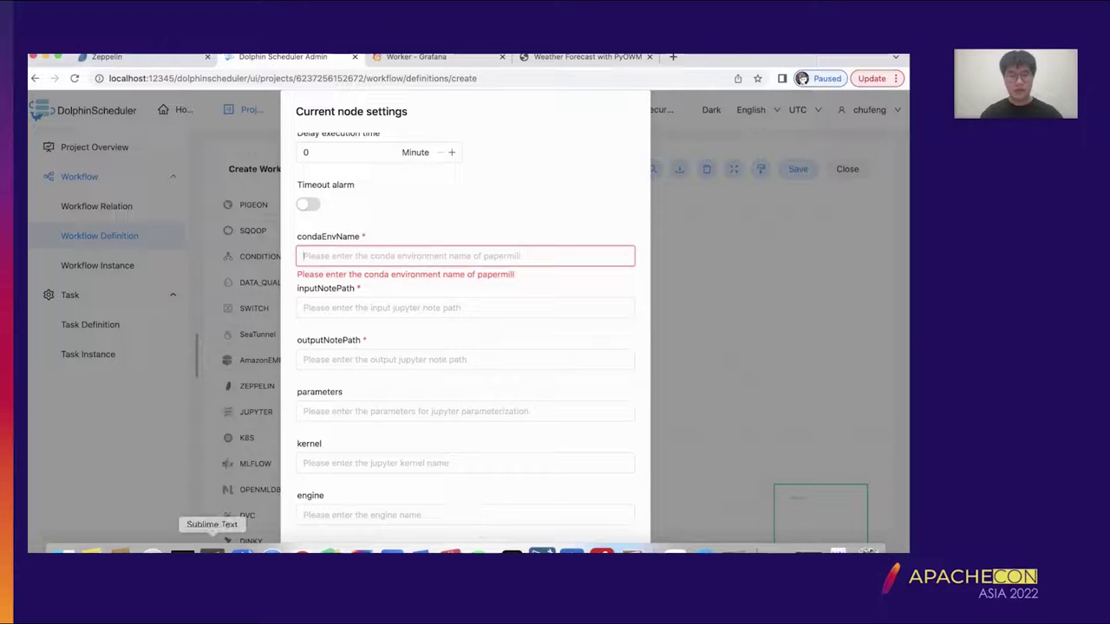
- Copy the weather_forecast_template.ipynb path from line 5 of materials.txt
click(217, 552)
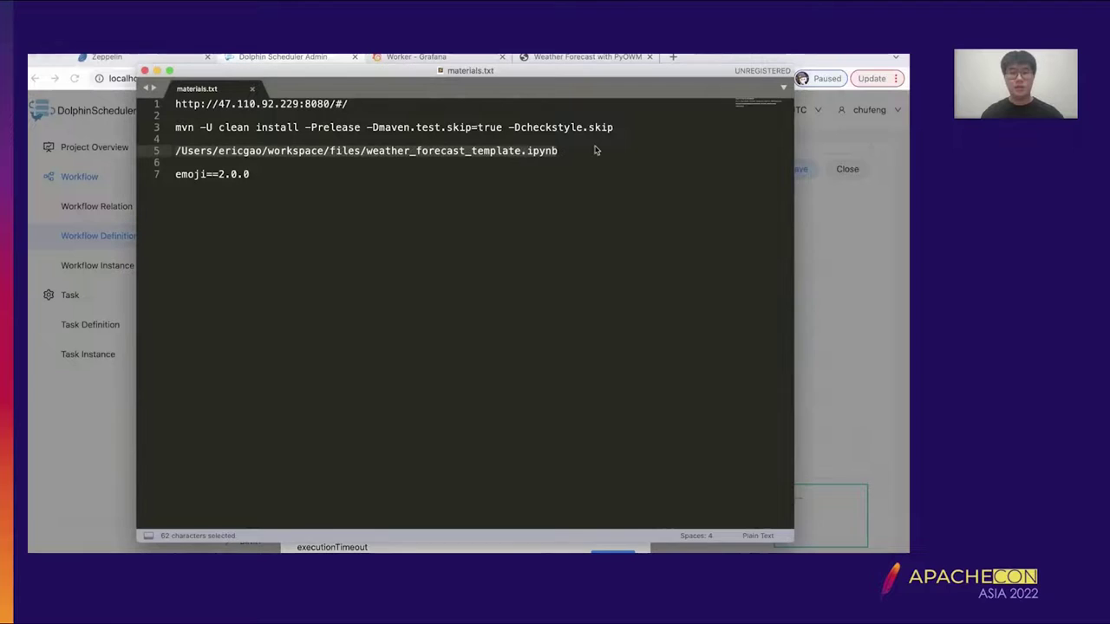
shift+click(572, 154)
key(shift+alt+Left)
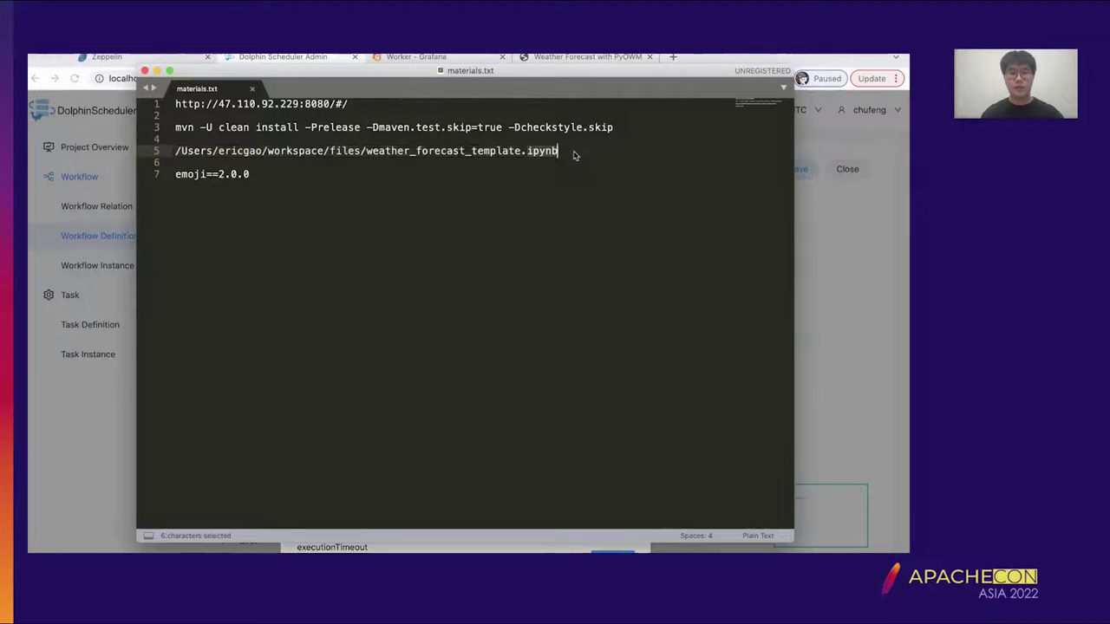
key(super+c)
click(601, 152)
key(super+shift+Left)
key(super+c)
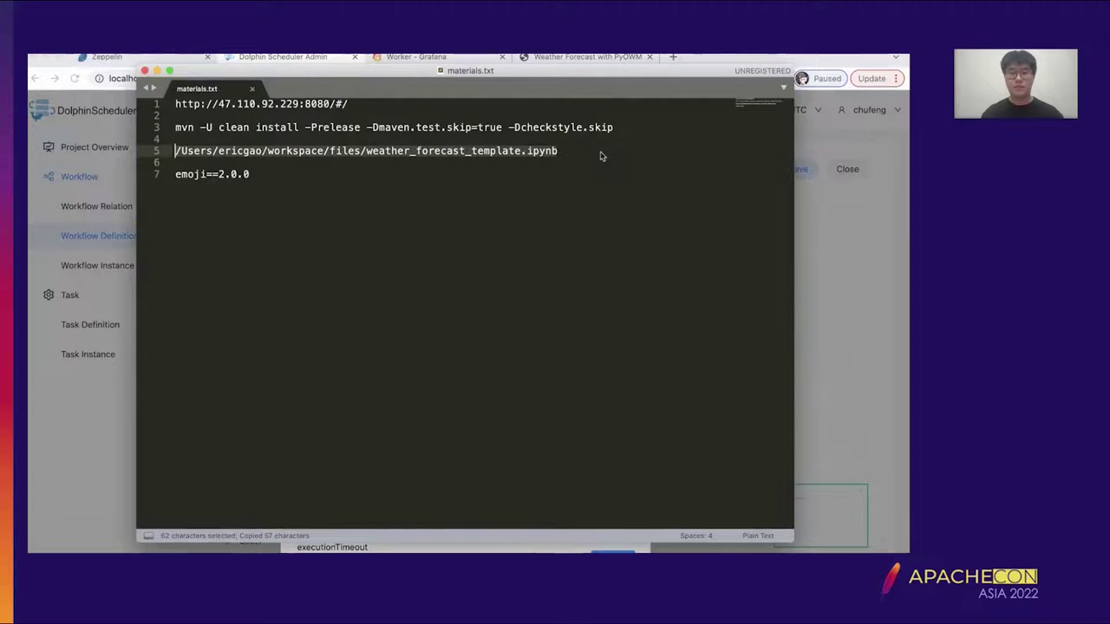
- Paste the notebook path into inputNotePath and outputNotePath, clearing it from condaEnvName
click(847, 302)
click(431, 252)
key(super+v)
click(437, 308)
triple_click(467, 260)
key(super+x)
click(463, 307)
key(super+v)
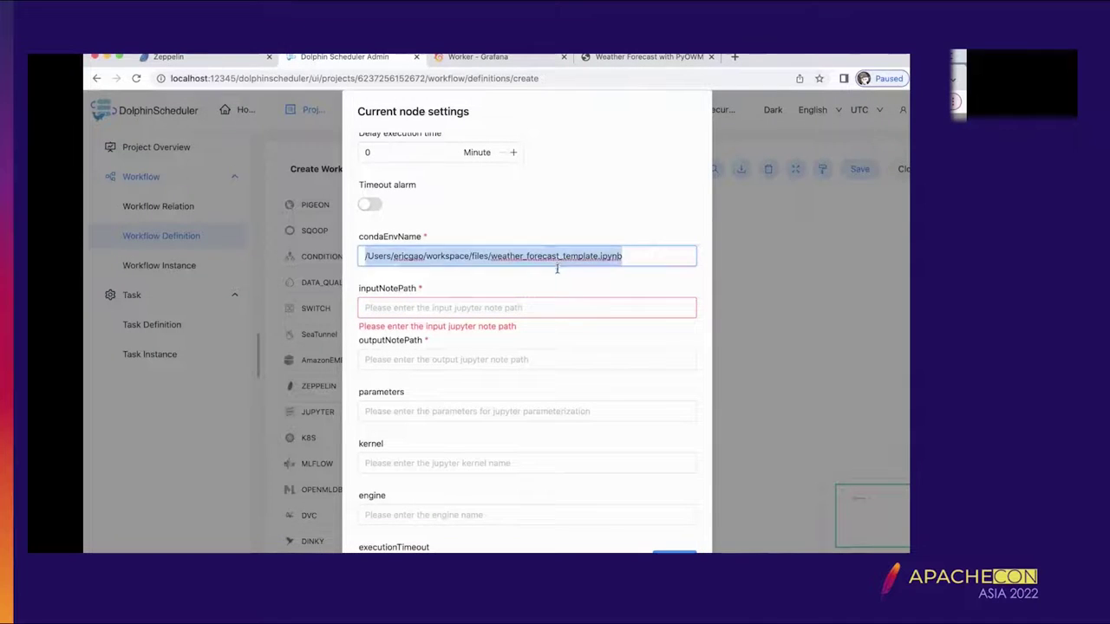
click(535, 359)
key(super+v)
double_click(586, 359)
click(586, 360)
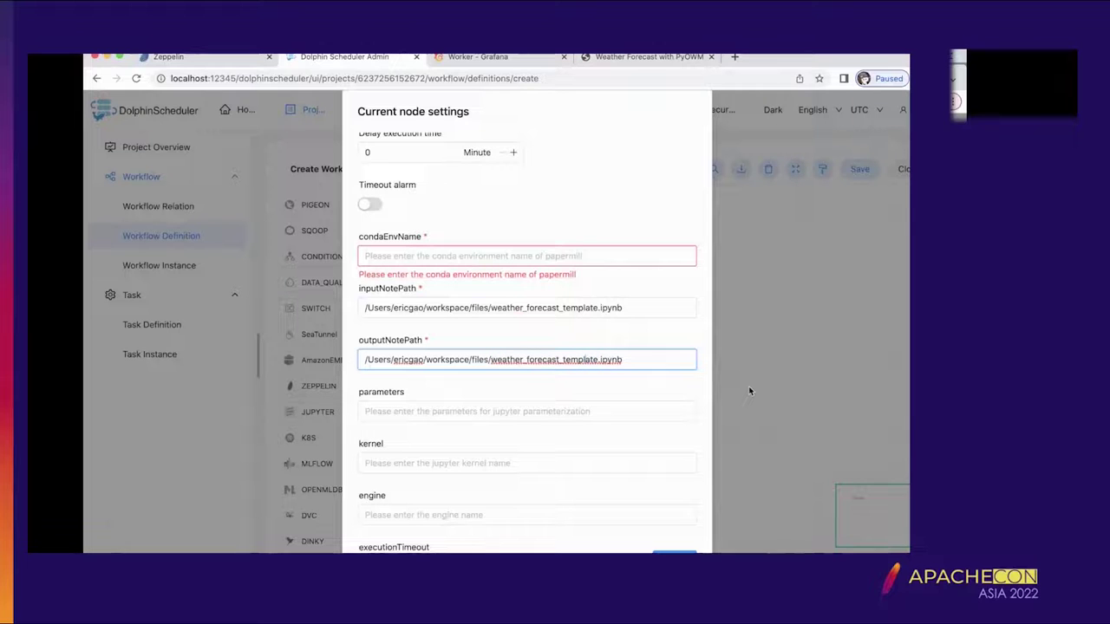
- Set the output notebook to weather_forecast.ipynb and condaEnvName to jupyter_env.tar.gz
key(BackSpace)
key(BackSpace)
key(BackSpace)
key(BackSpace)
key(BackSpace)
key(BackSpace)
key(BackSpace)
key(BackSpace)
key(BackSpace)
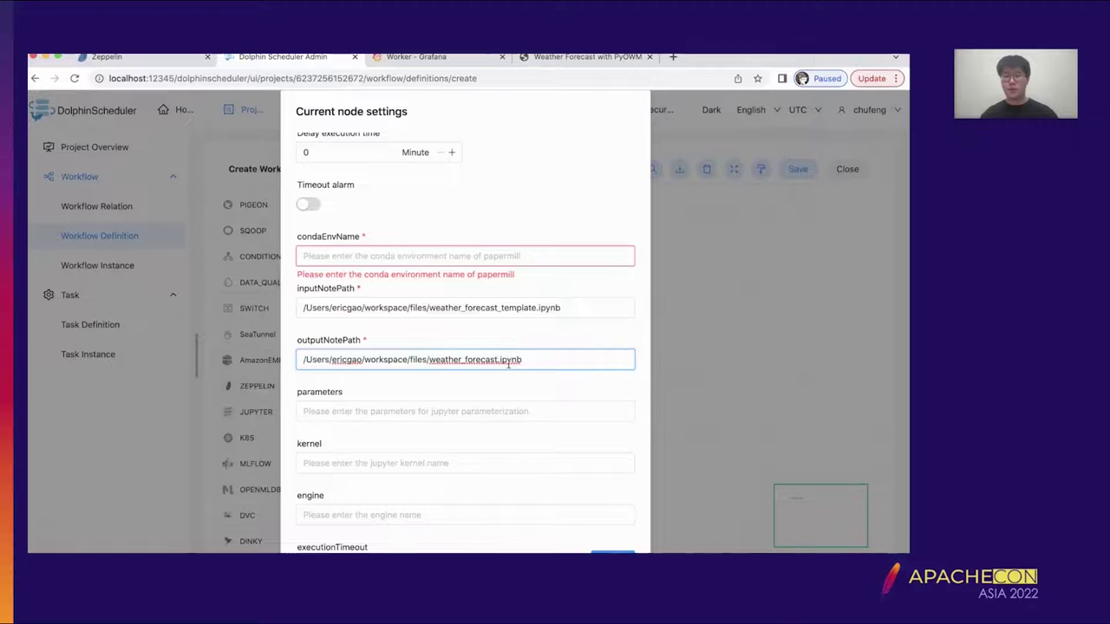
scroll(478, 483, up, 2)
click(443, 295)
scroll(482, 256, down, 1)
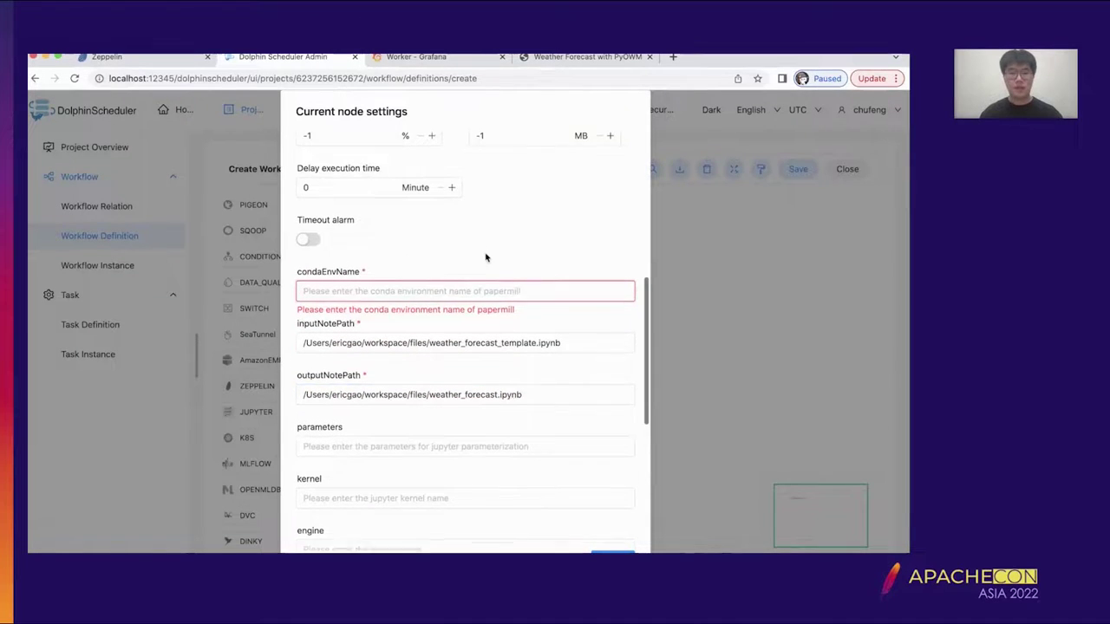
scroll(485, 257, down, 5)
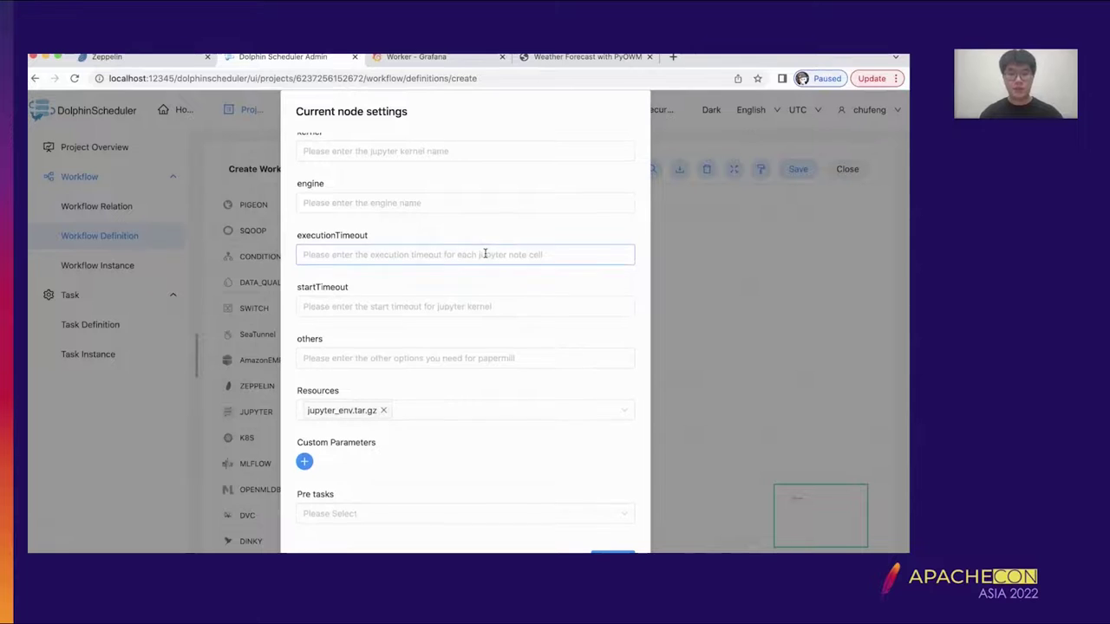
scroll(485, 253, up, 1)
scroll(484, 253, up, 5)
text(jupy)
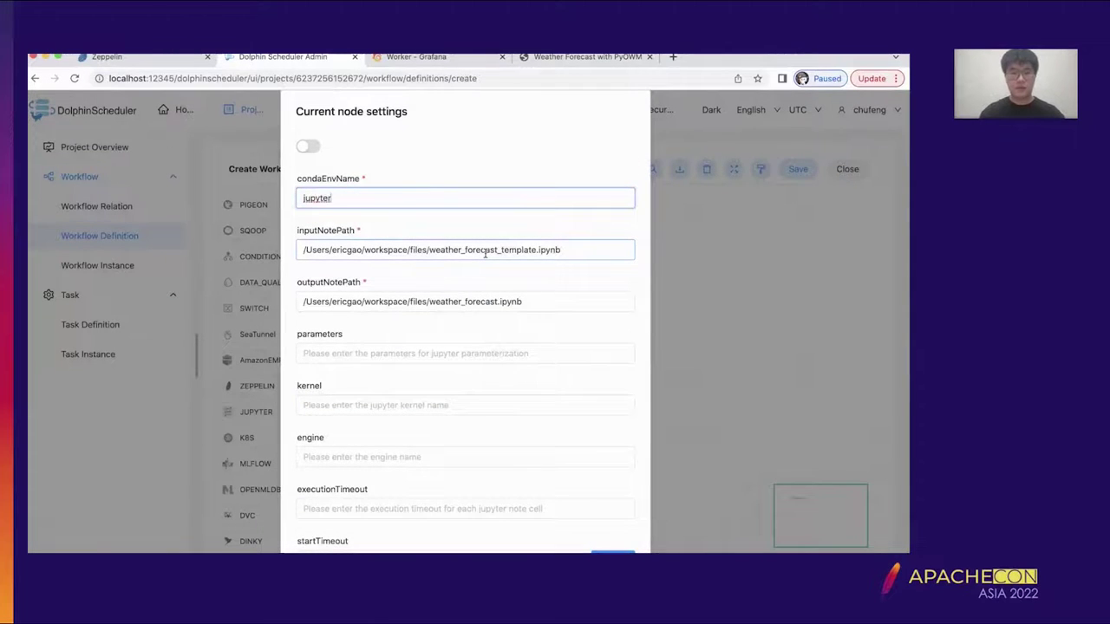
text(ter)
scroll(484, 252, down, 4)
scroll(485, 252, up, 3)
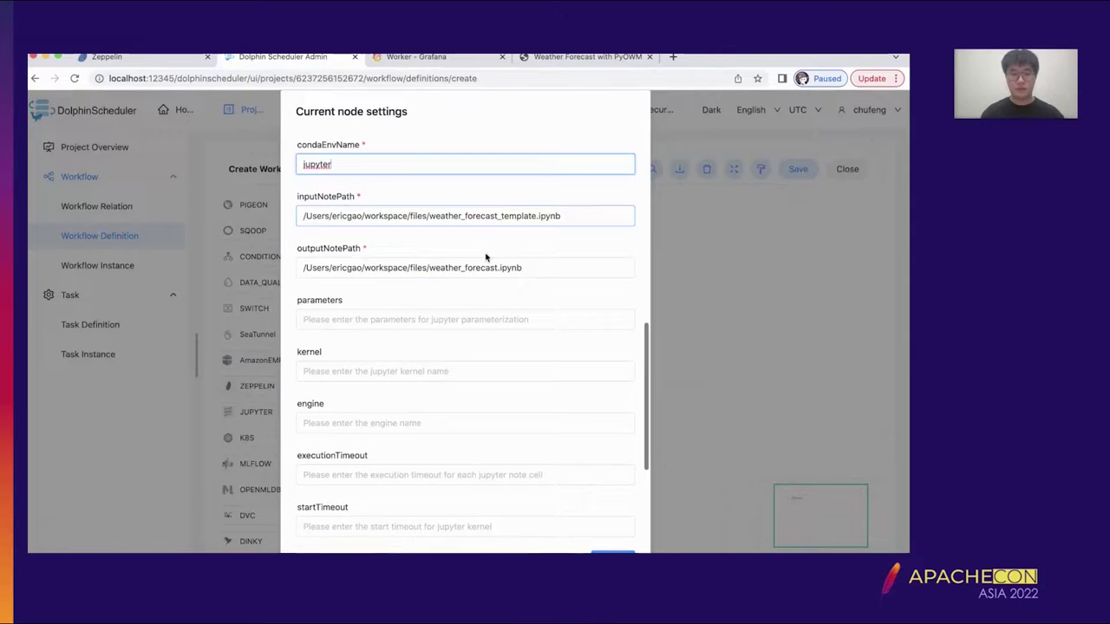
text(_t)
text(nv.)
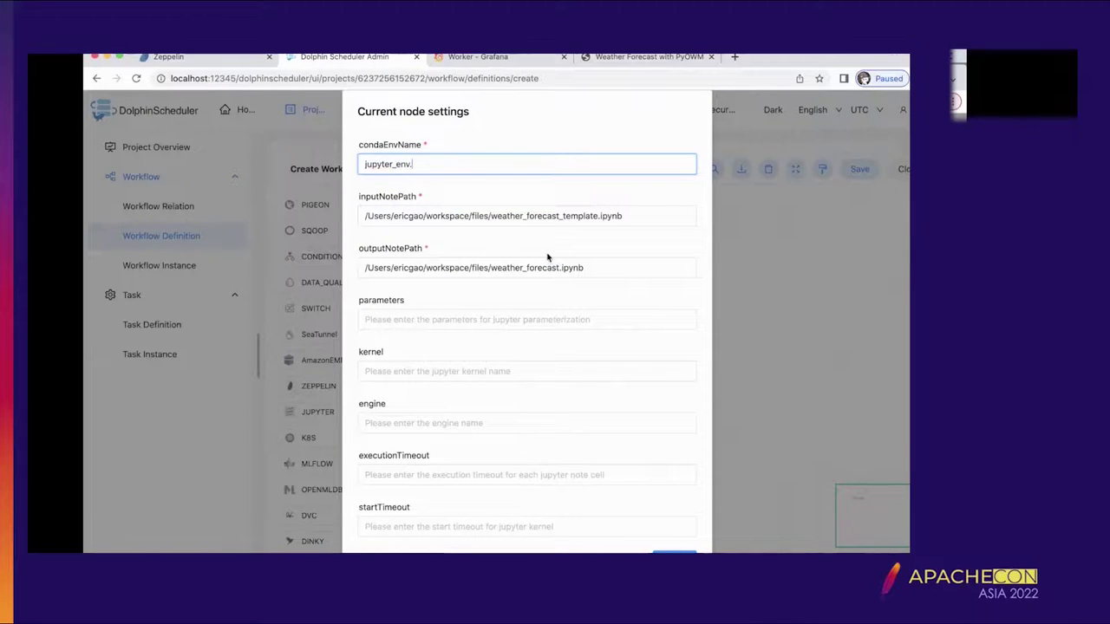
text(tar.gz)
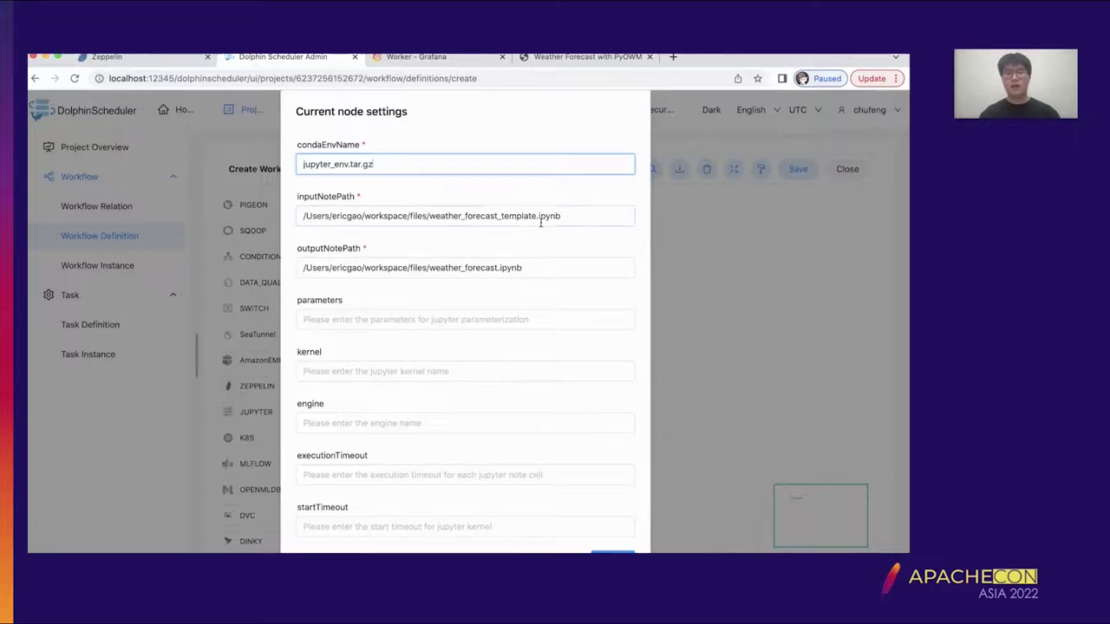
- Review the Resources setting and confirm the test_tar node settings
scroll(541, 222, up, 1)
scroll(533, 246, down, 1)
scroll(533, 246, down, 3)
scroll(538, 260, down, 1)
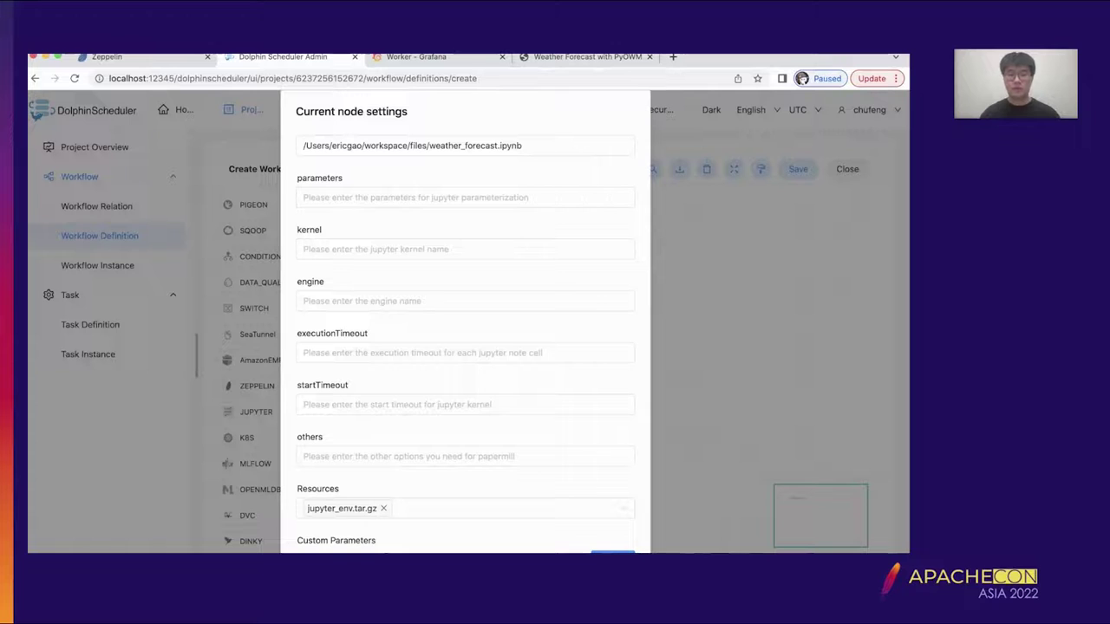
click(612, 553)
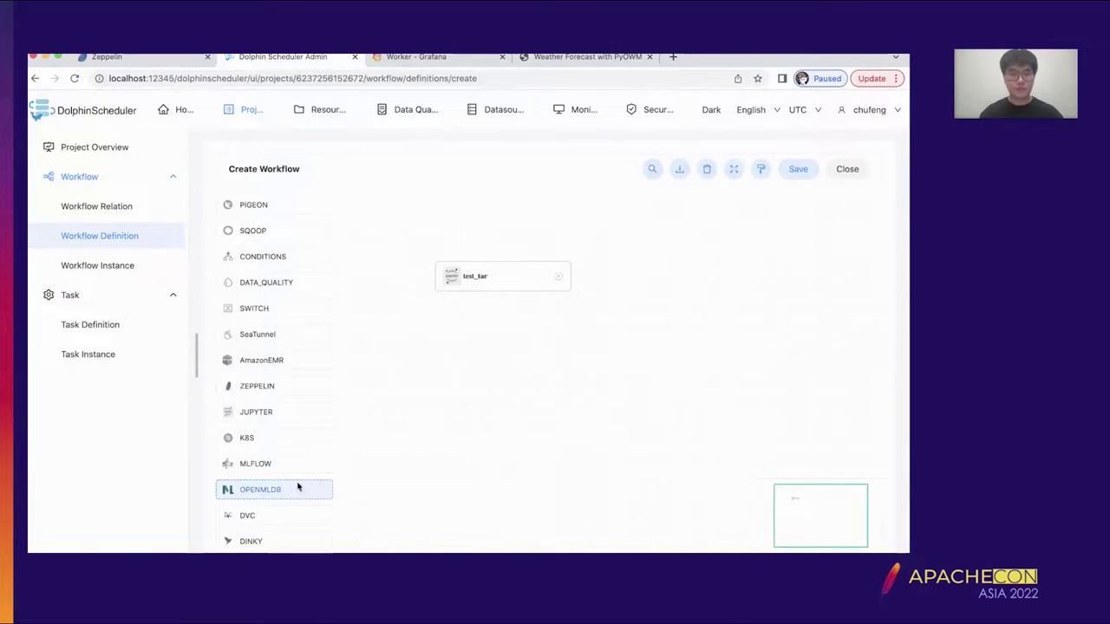
- Add a second JUPYTER task named test_req with requirements.txt as its resource
drag(350, 411, 568, 379)
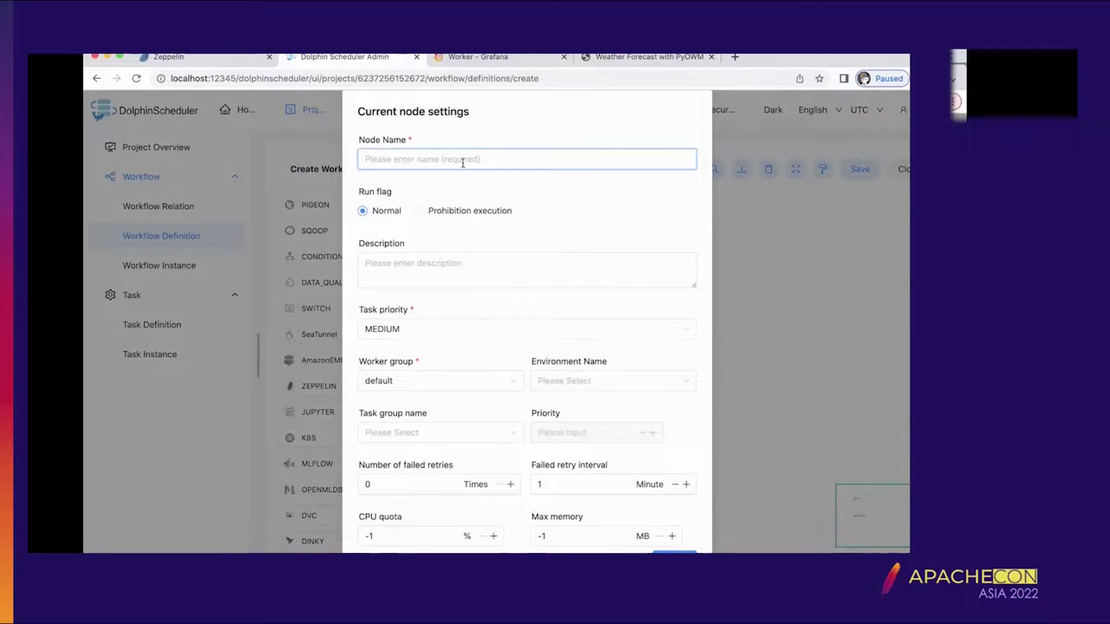
text(test_req)
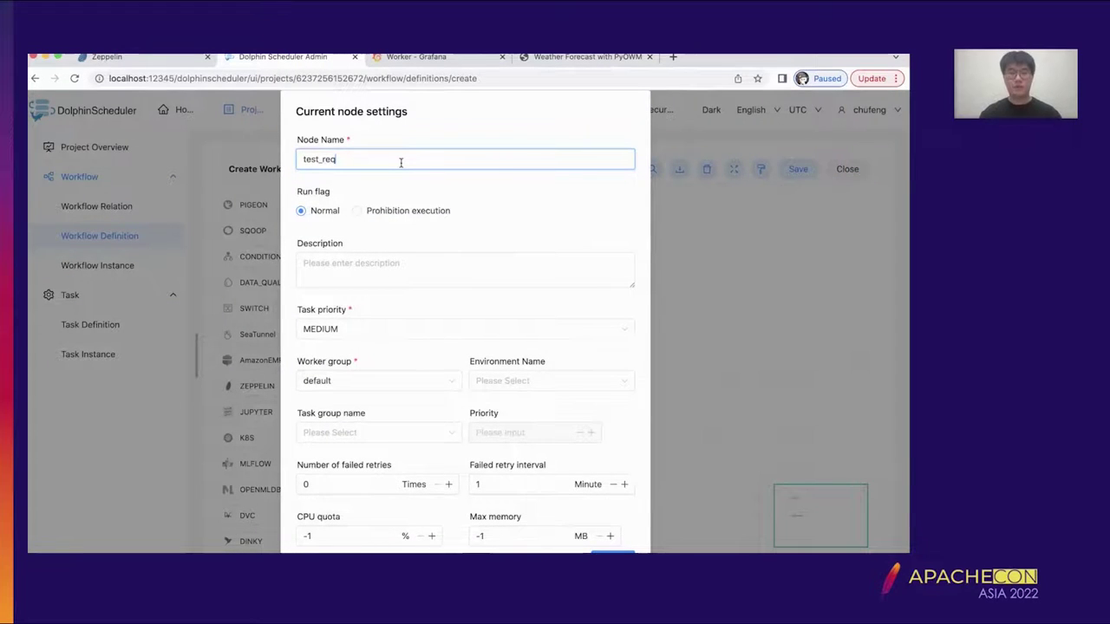
scroll(400, 163, down, 5)
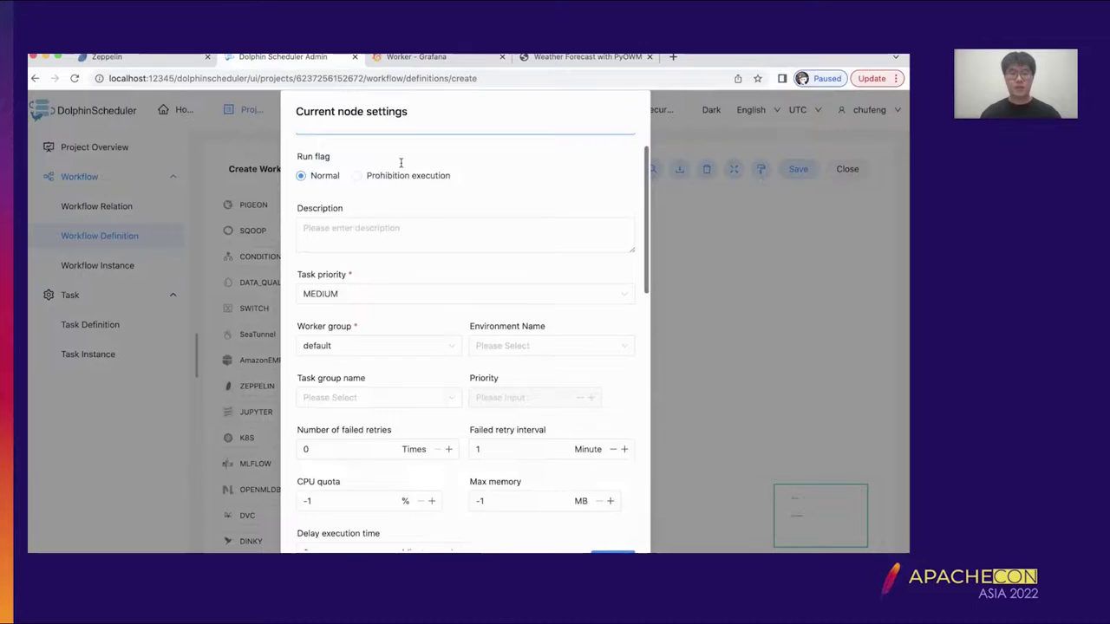
scroll(425, 251, down, 5)
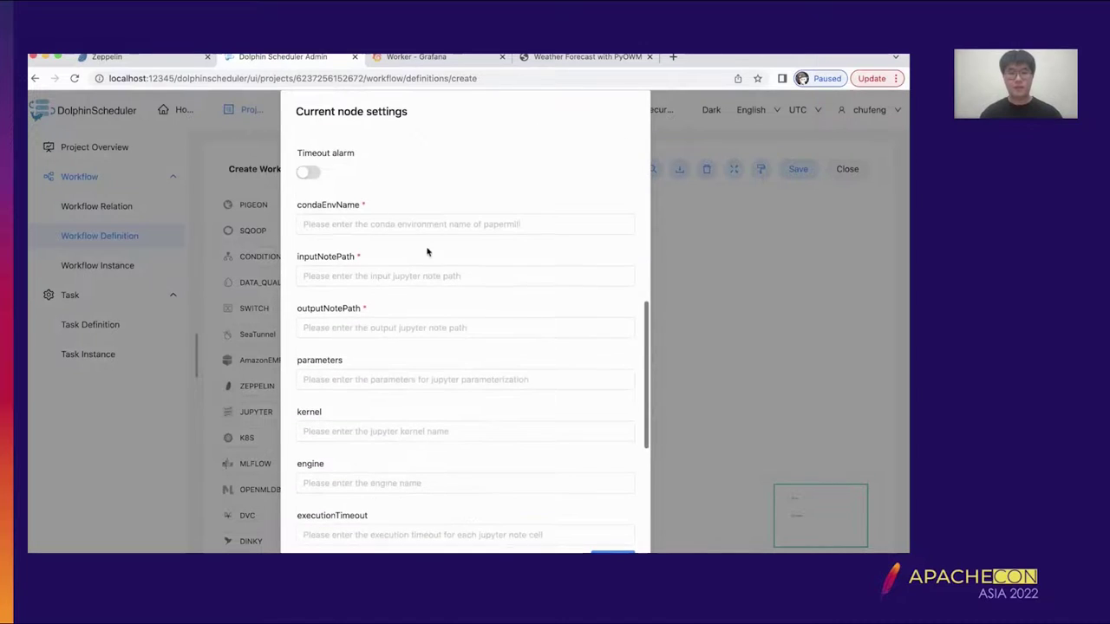
click(372, 410)
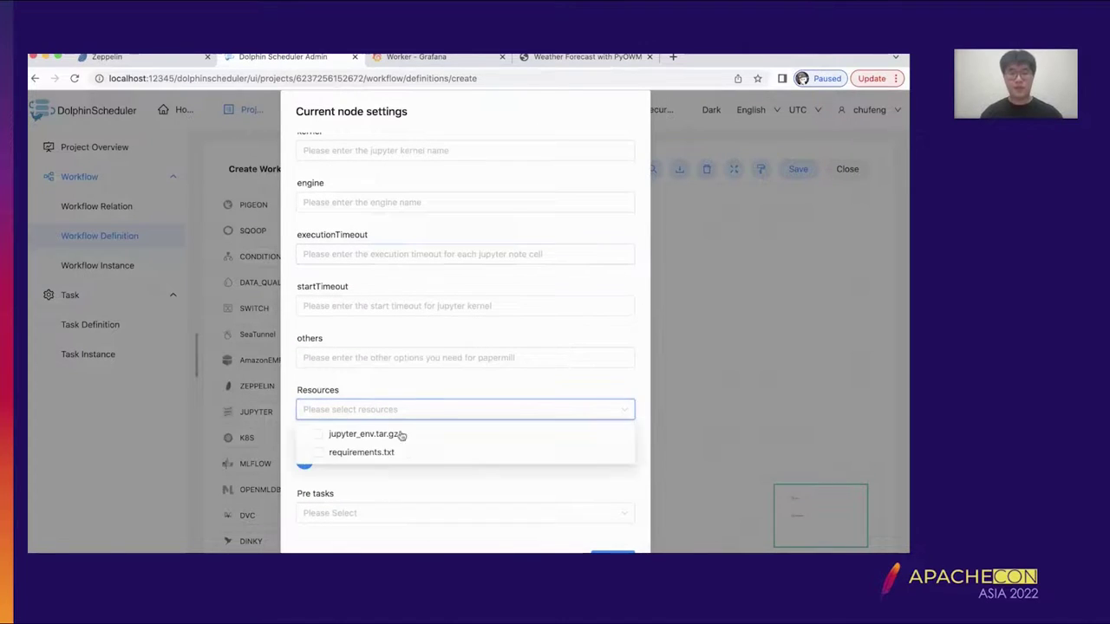
click(355, 454)
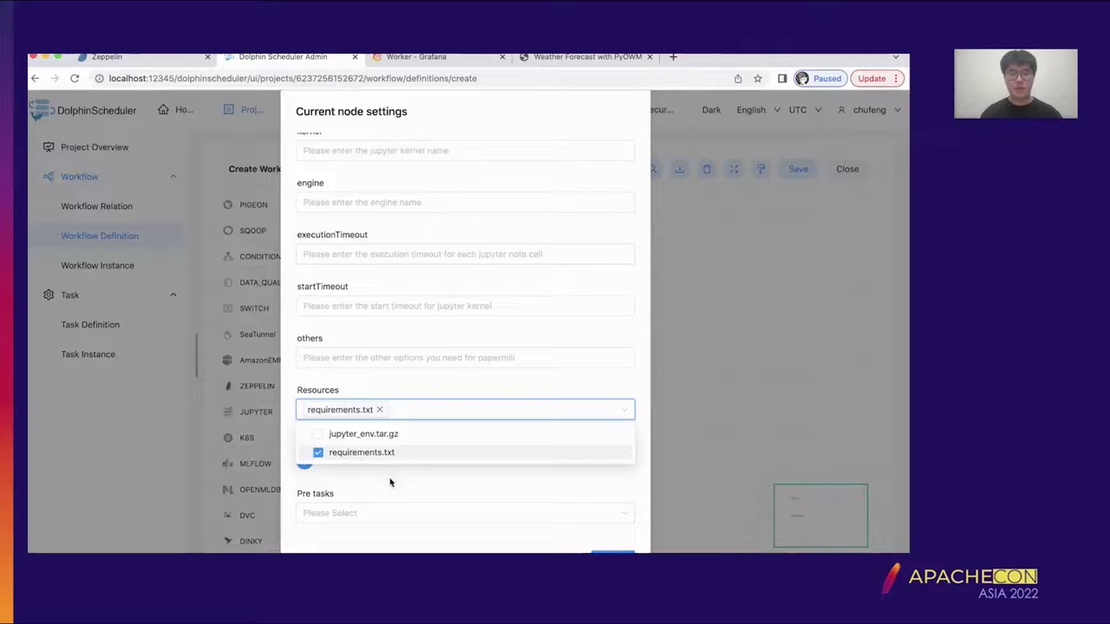
click(390, 482)
- Set condaEnvName to requirements.txt, input to the template notebook, output to weather_forecast_2.ipynb
scroll(390, 482, up, 5)
click(401, 271)
text(requirements.txt)
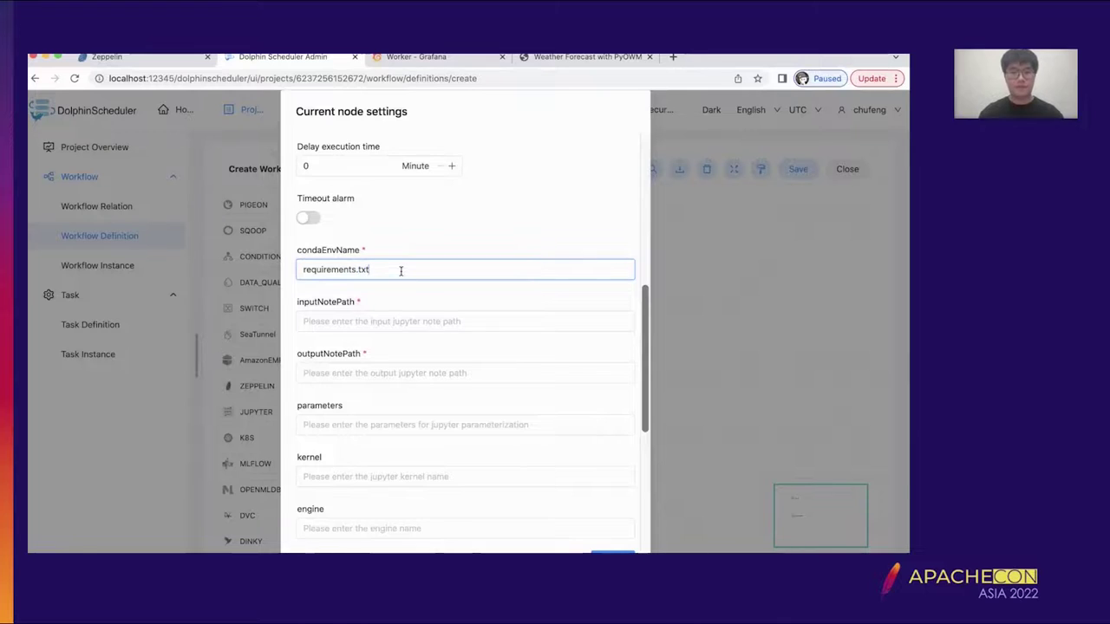
scroll(400, 271, down, 1)
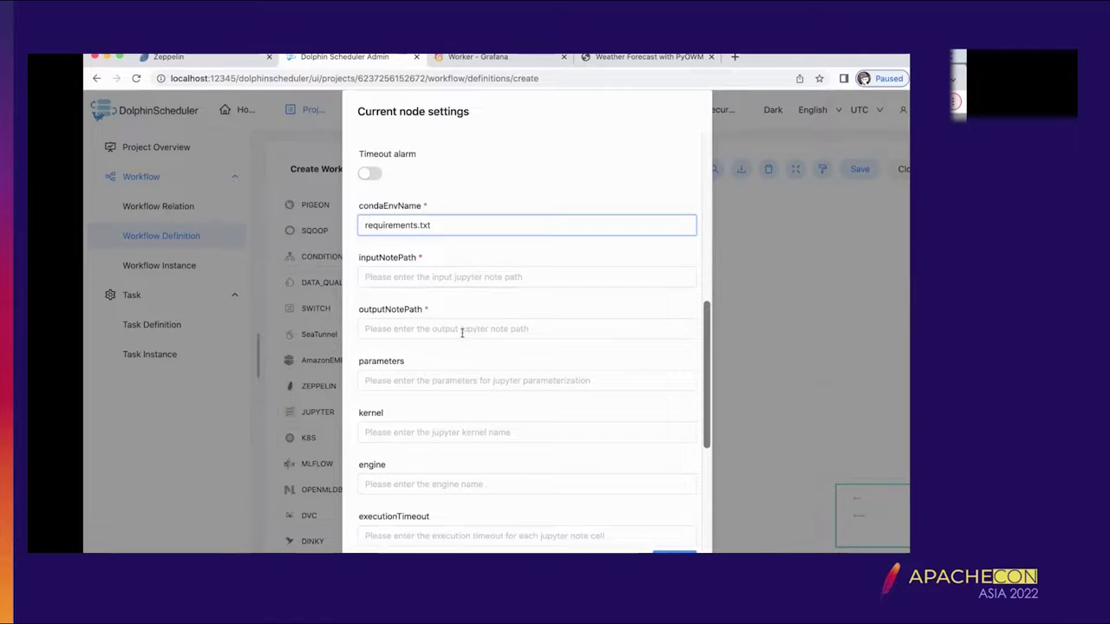
click(496, 279)
key(super+v)
click(605, 330)
key(super+v)
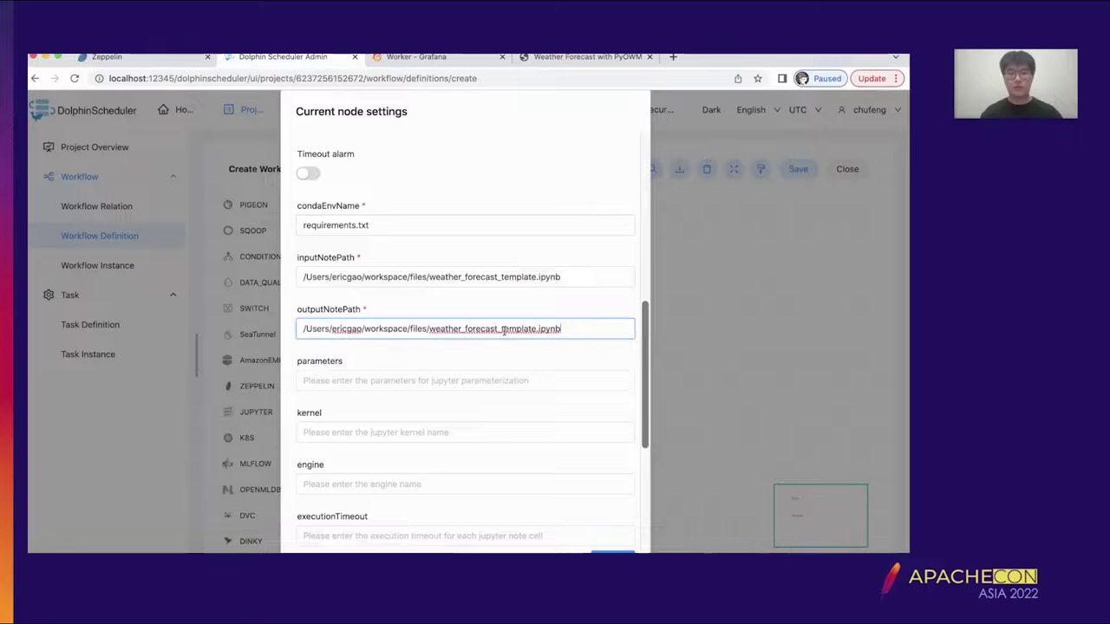
double_click(495, 328)
key(Right)
key(BackSpace)
key(BackSpace)
key(BackSpace)
key(BackSpace)
key(BackSpace)
key(BackSpace)
key(BackSpace)
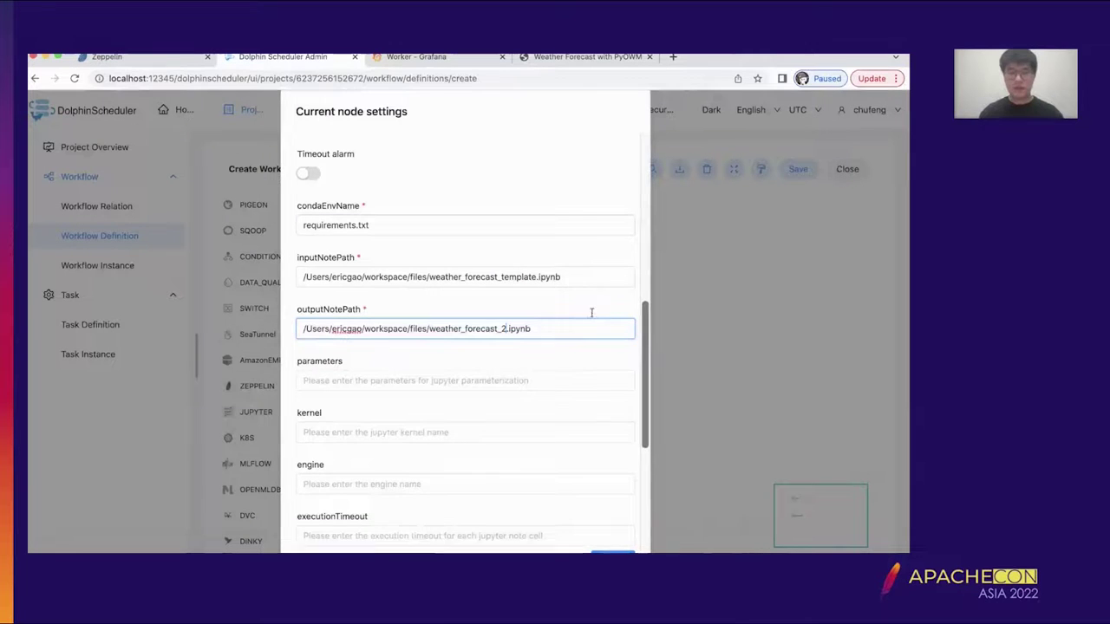
scroll(580, 368, down, 5)
scroll(580, 367, down, 2)
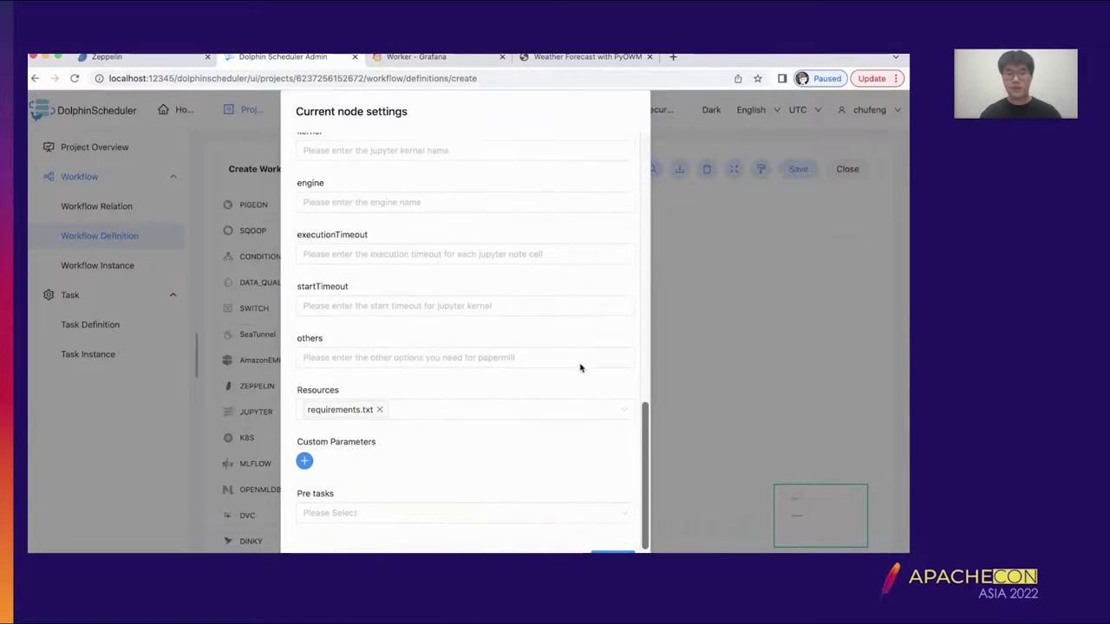
- Confirm the test_req task and save the workflow with the name test_env
click(612, 552)
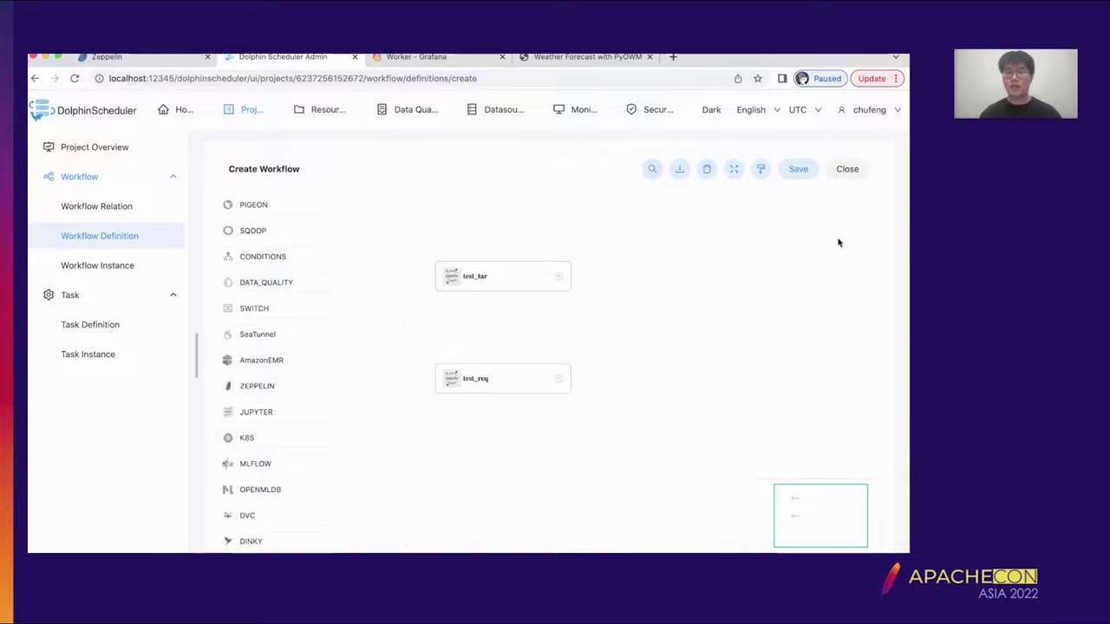
click(795, 172)
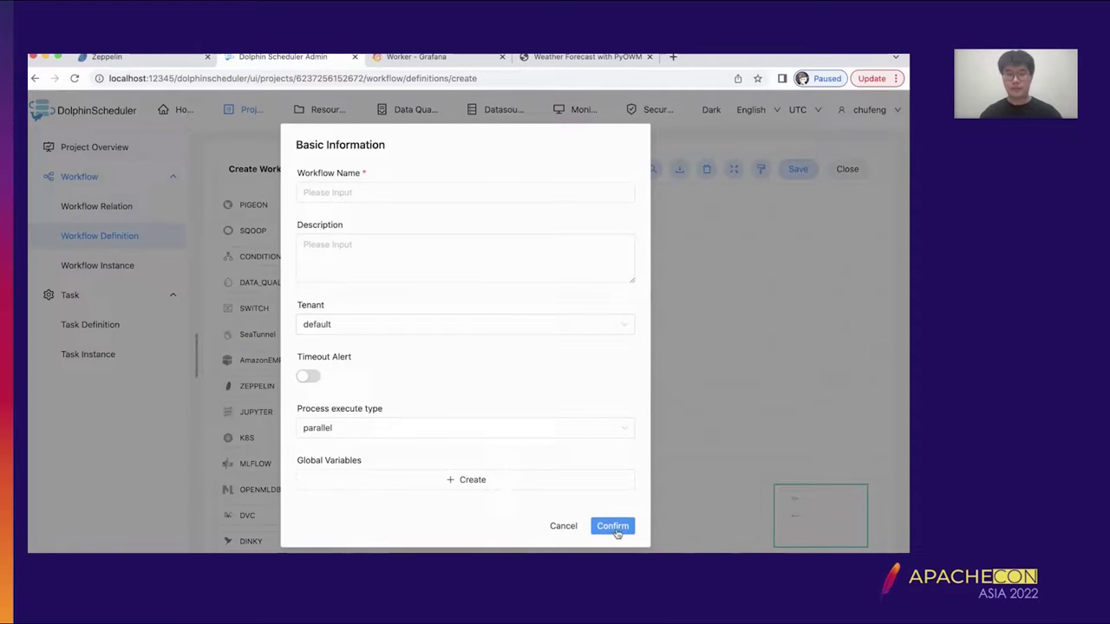
click(612, 526)
click(487, 191)
text(test_env)
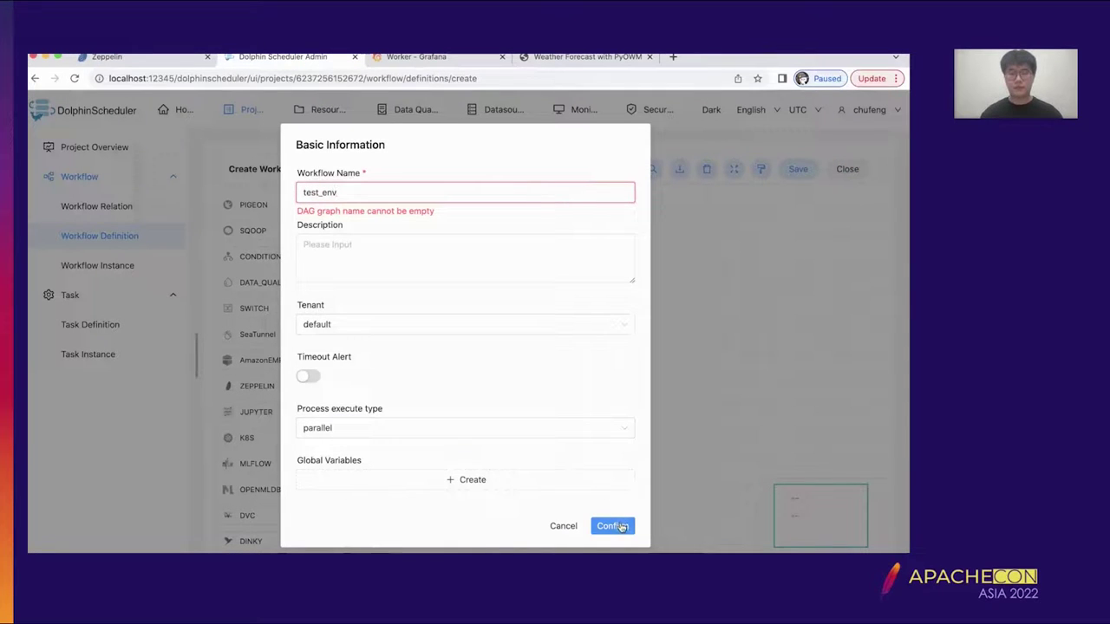
click(622, 526)
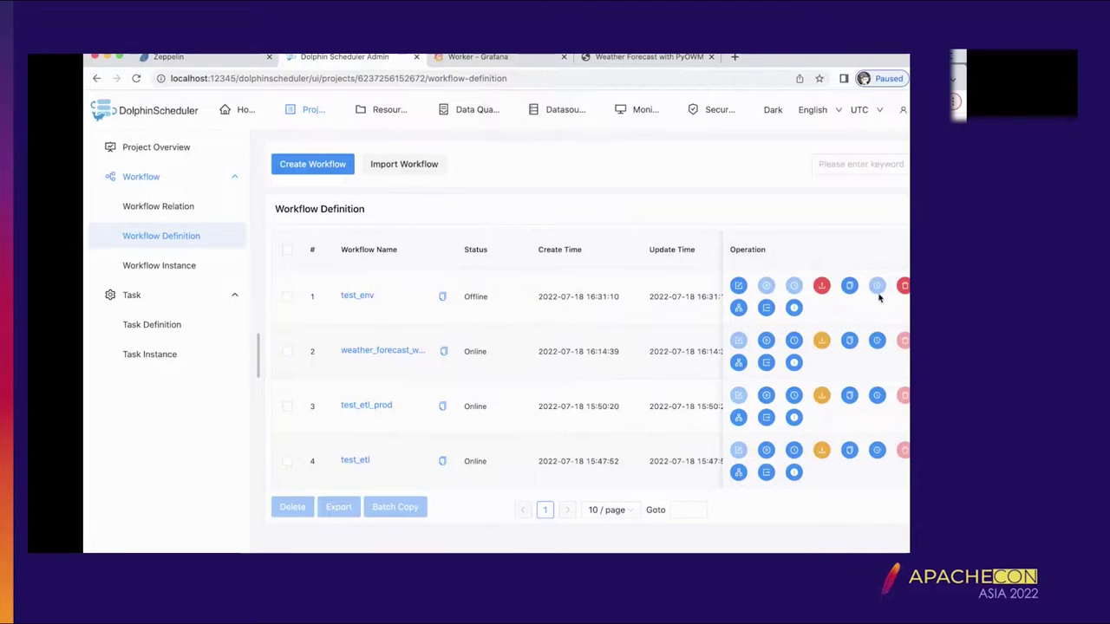
- Bring test_env online and start a run of it
click(820, 288)
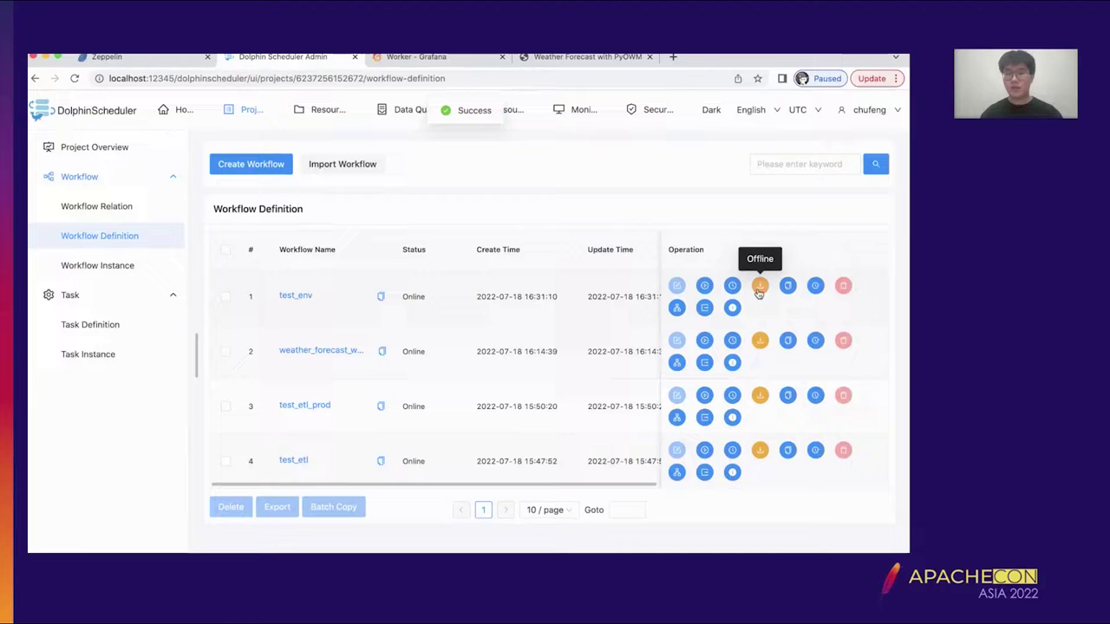
click(705, 288)
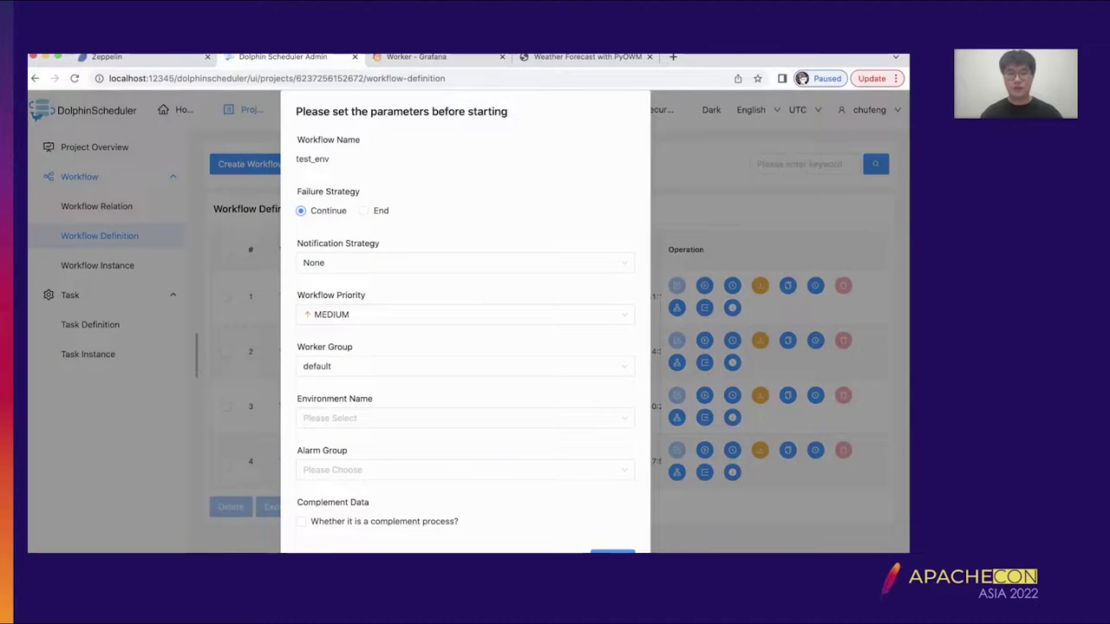
click(612, 552)
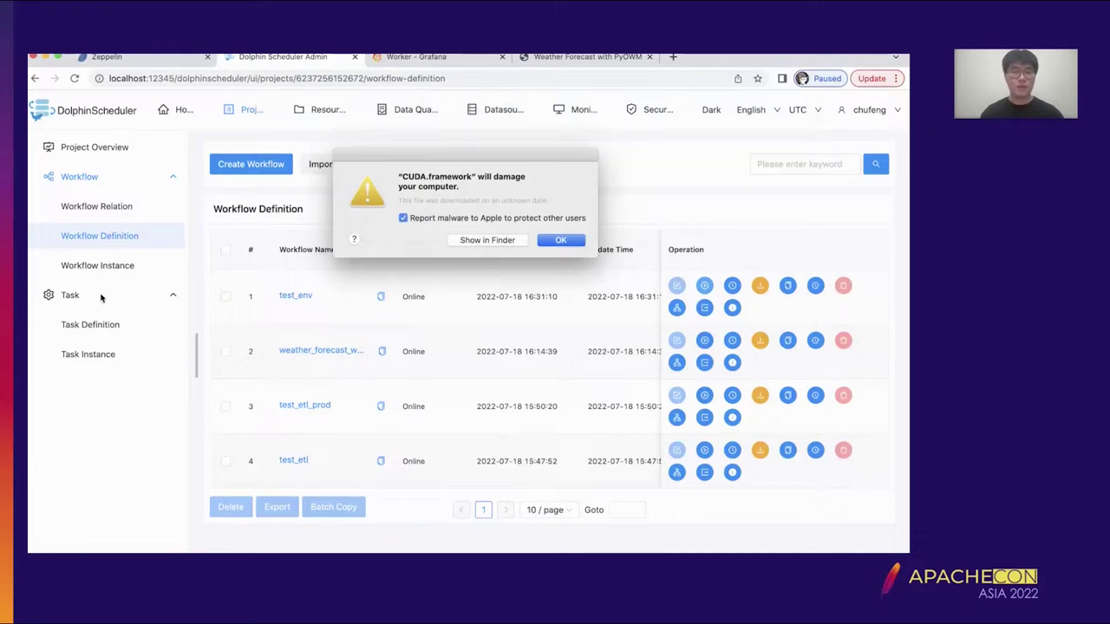
- Dismiss the macOS malware warning and show the Task Instance list
click(577, 242)
click(573, 242)
click(102, 354)
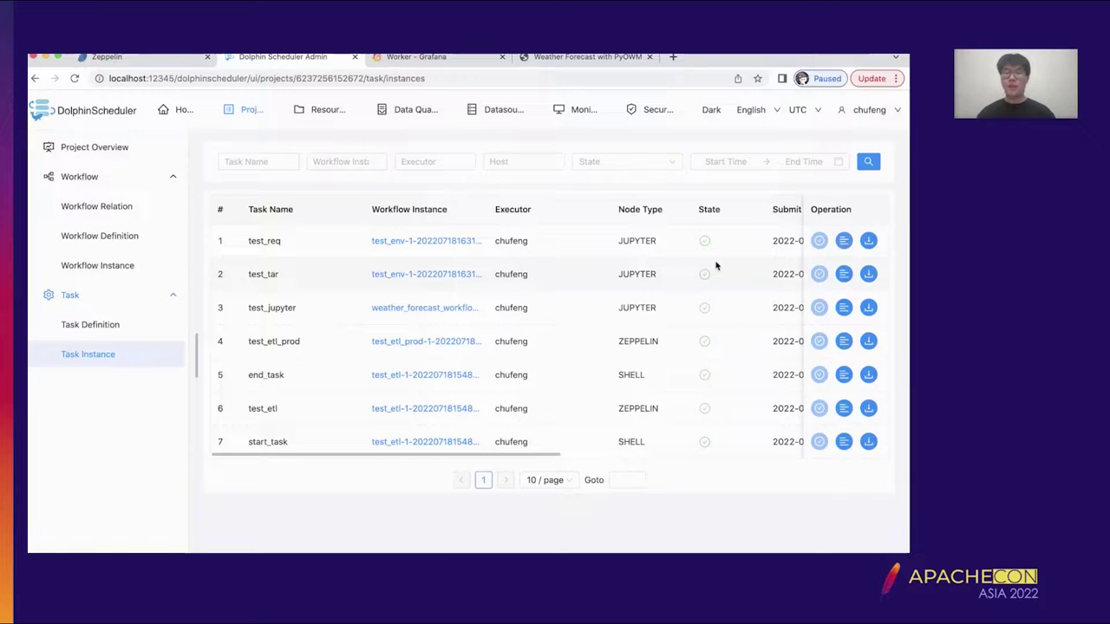
- Read the test_req task log through to its end, then close it
click(844, 241)
scroll(646, 281, down, 5)
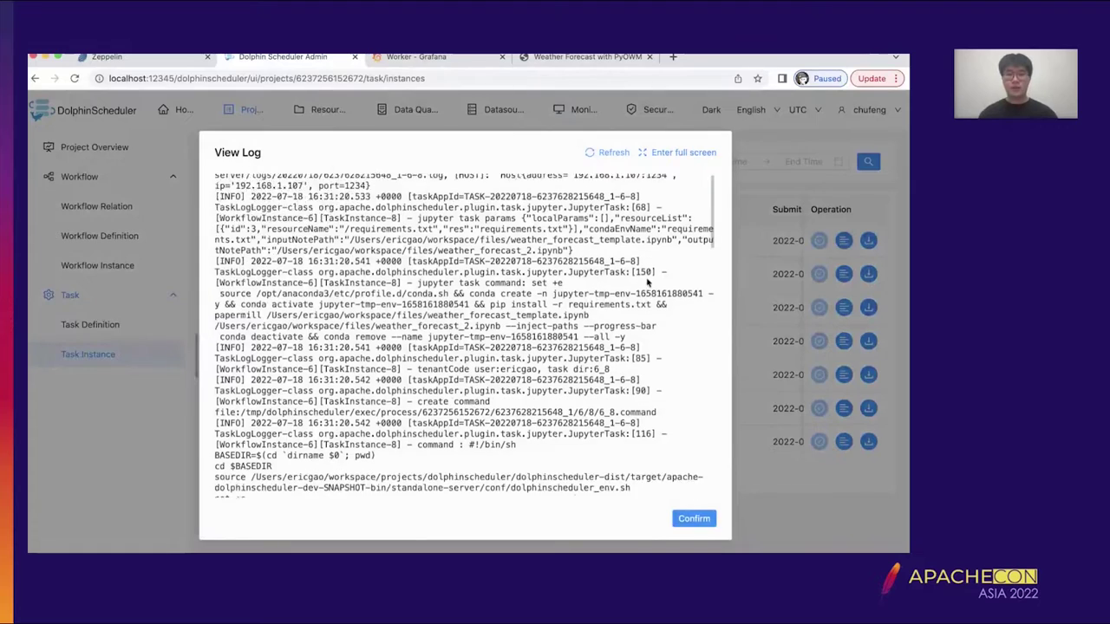
scroll(646, 279, down, 7)
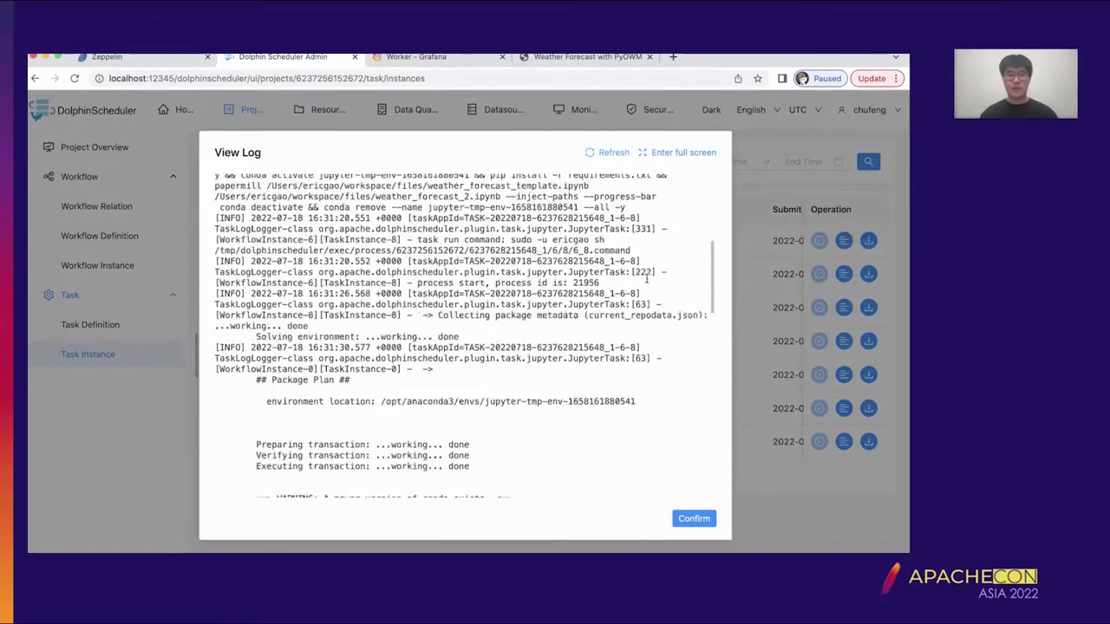
scroll(647, 283, down, 5)
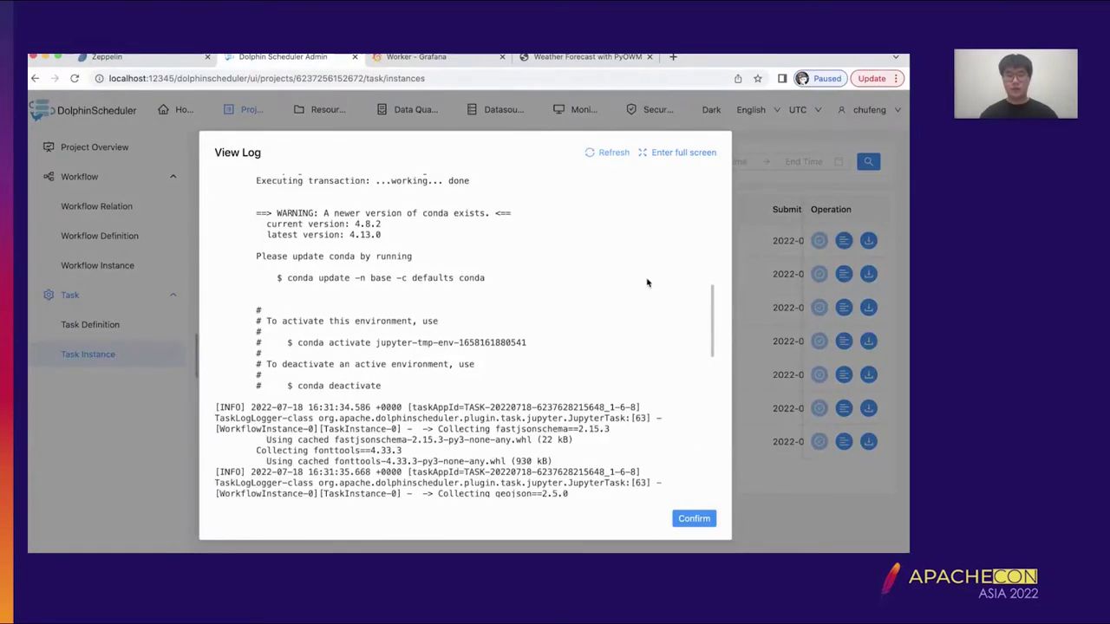
scroll(646, 282, down, 3)
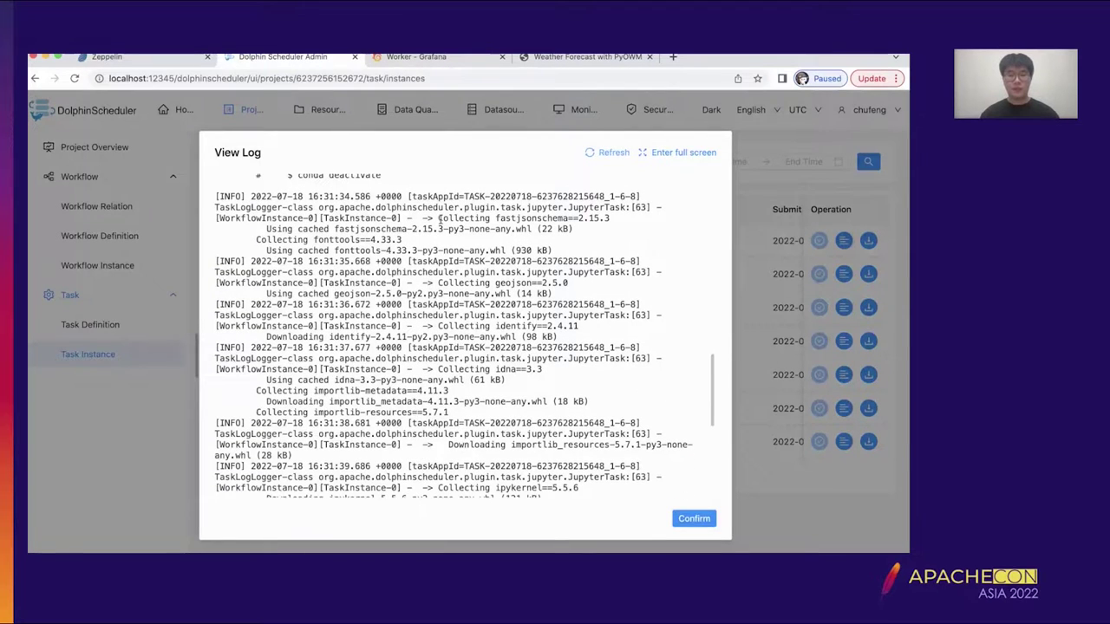
click(693, 518)
- Check the test_tar log for all 22 cells executed and exit status 0, then close it
click(843, 274)
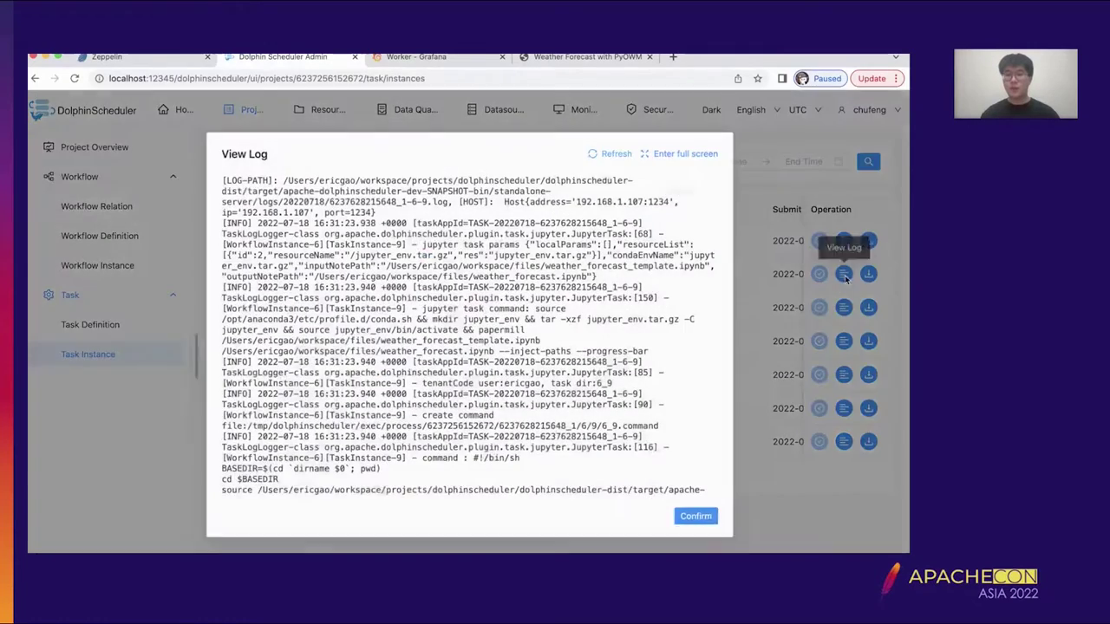
scroll(426, 367, down, 9)
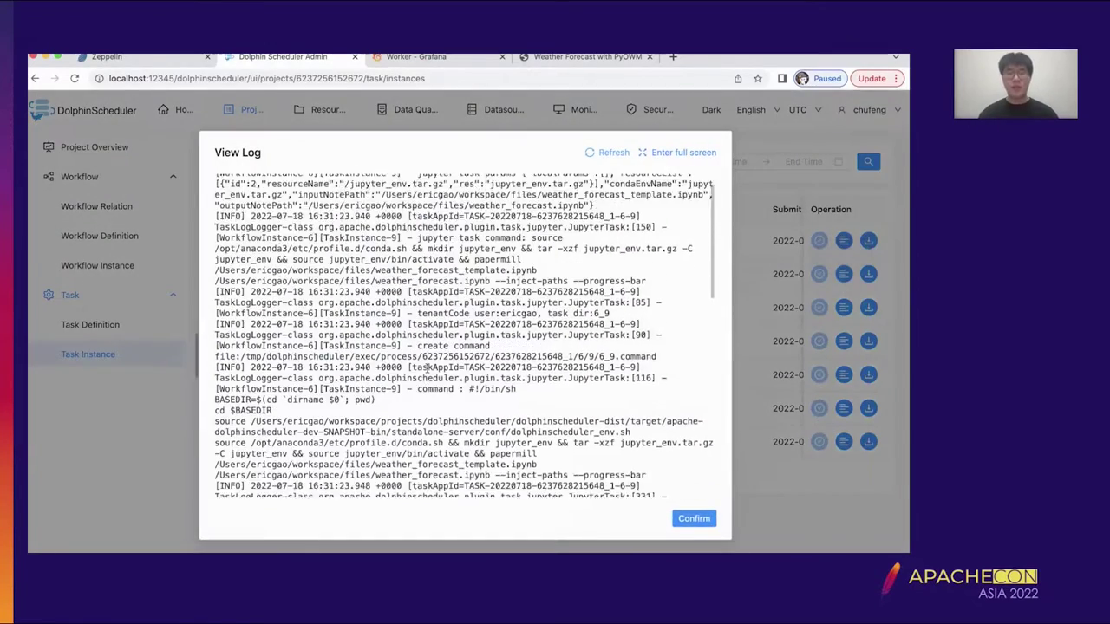
scroll(426, 370, down, 10)
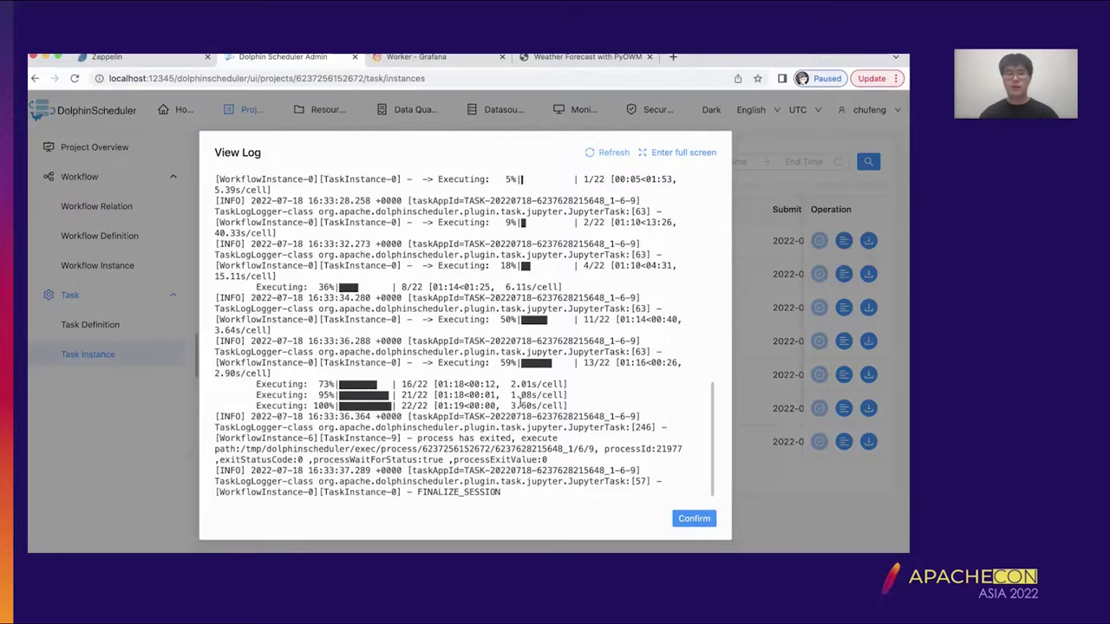
click(692, 518)
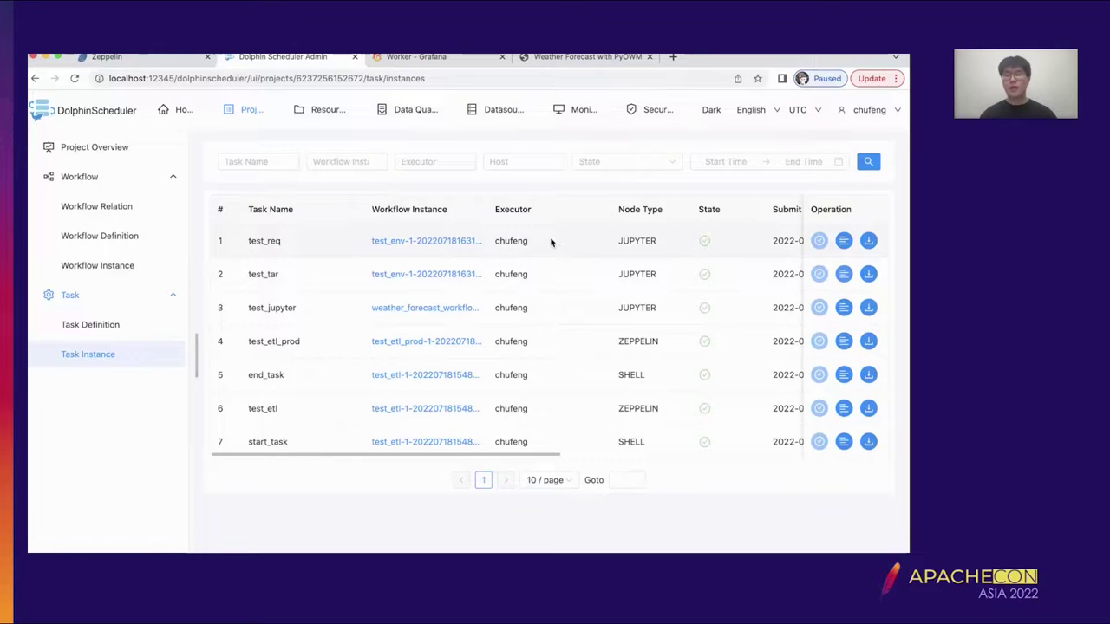
- Switch to the Grafana Worker dashboard and review task metrics showing JUPYTER executions rising to 15
click(449, 58)
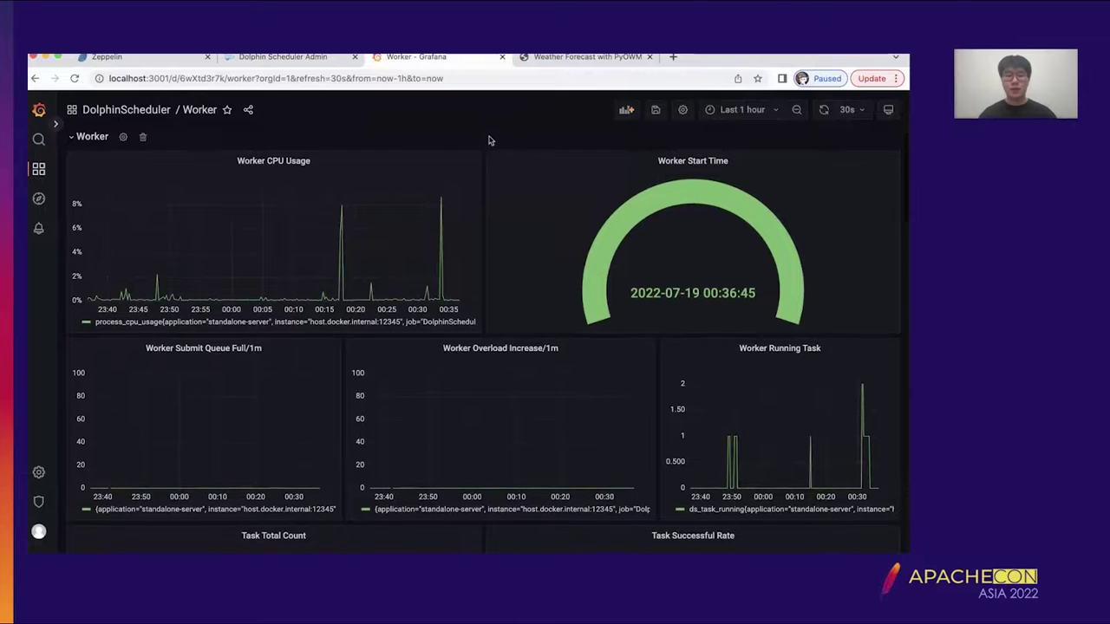
scroll(488, 140, down, 1)
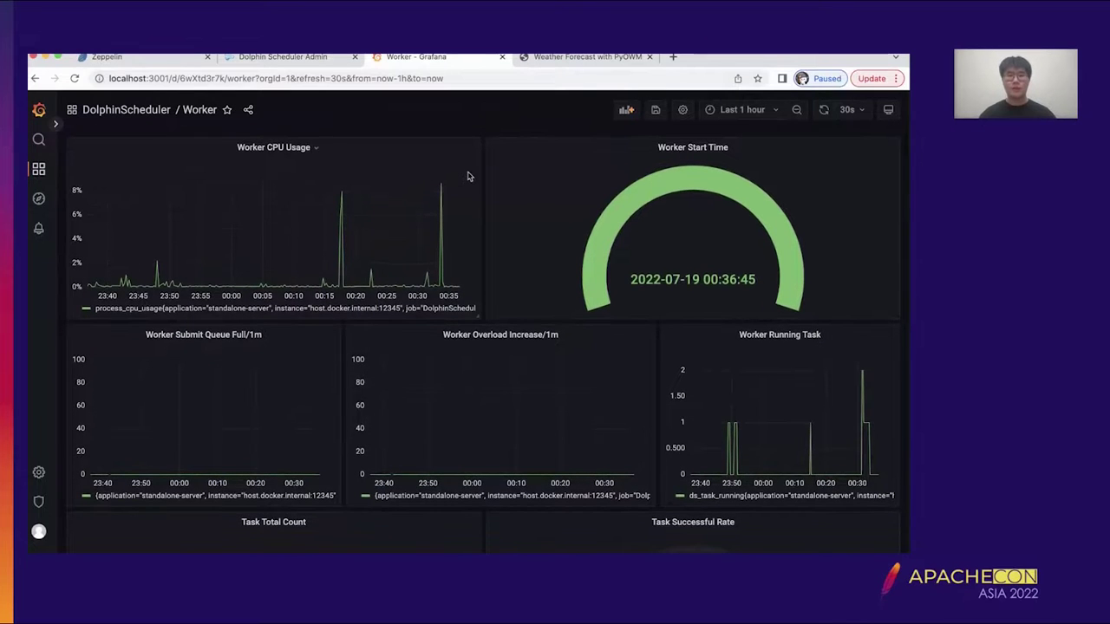
scroll(467, 177, down, 1)
scroll(467, 177, down, 5)
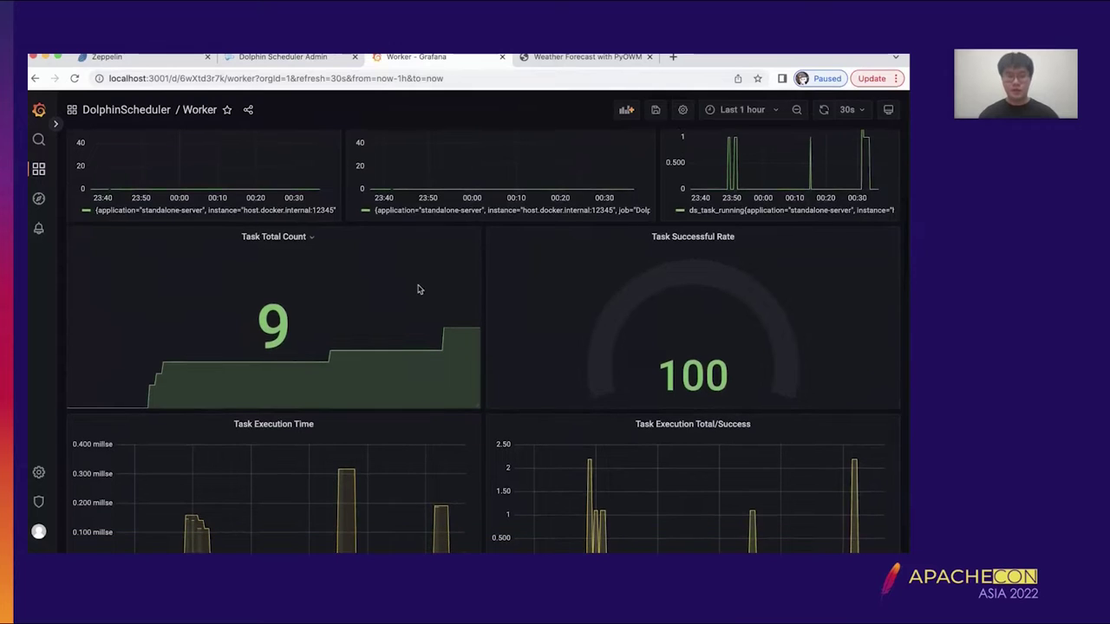
scroll(417, 289, down, 5)
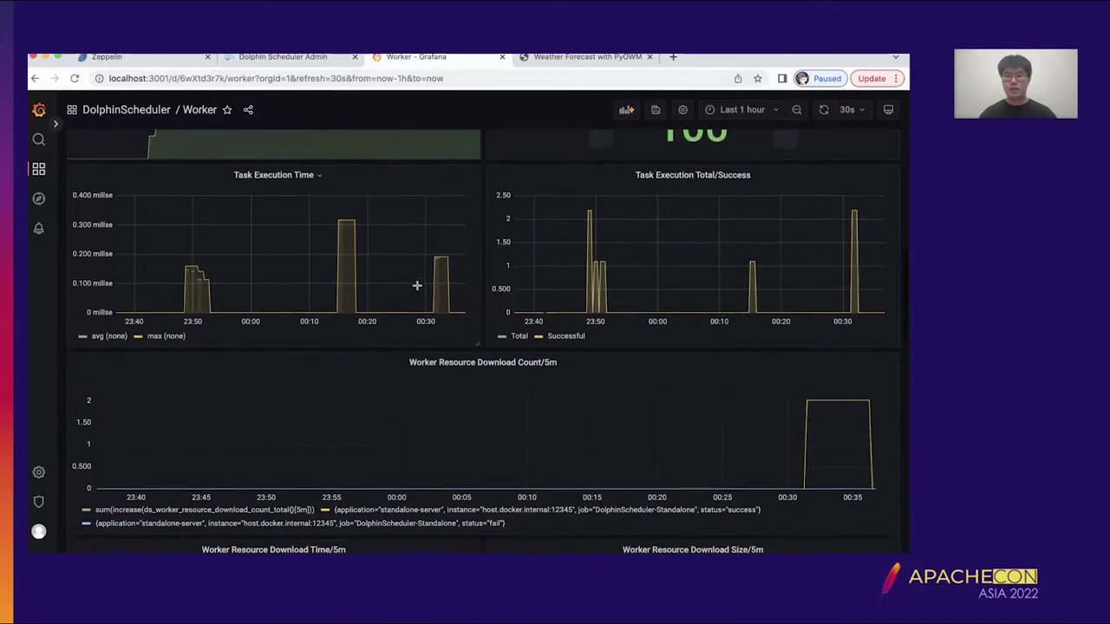
scroll(416, 286, down, 1)
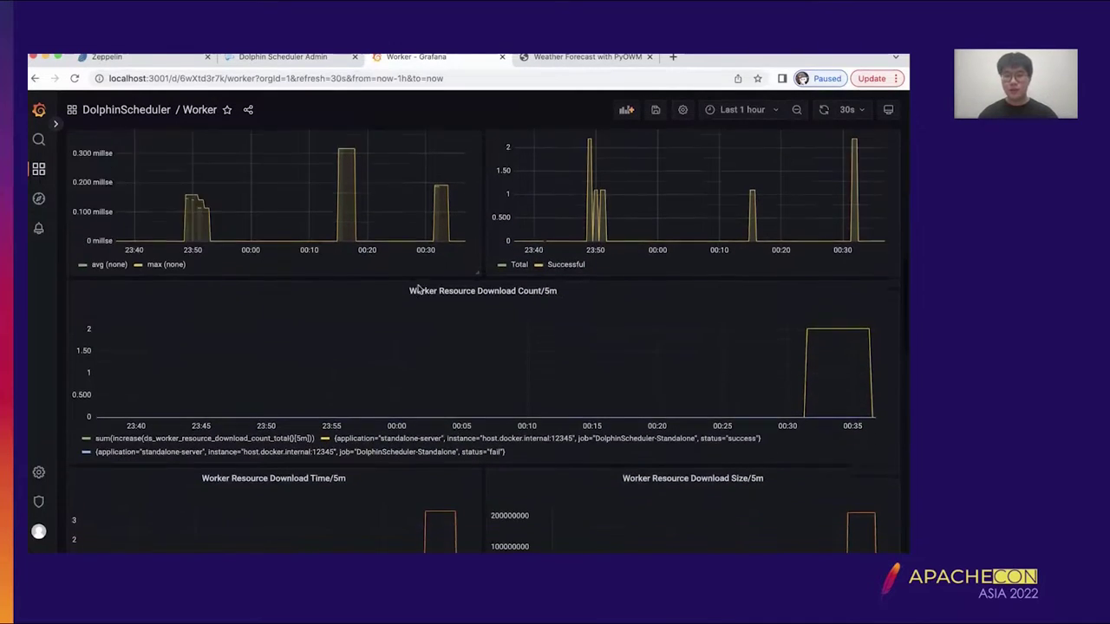
scroll(417, 289, down, 2)
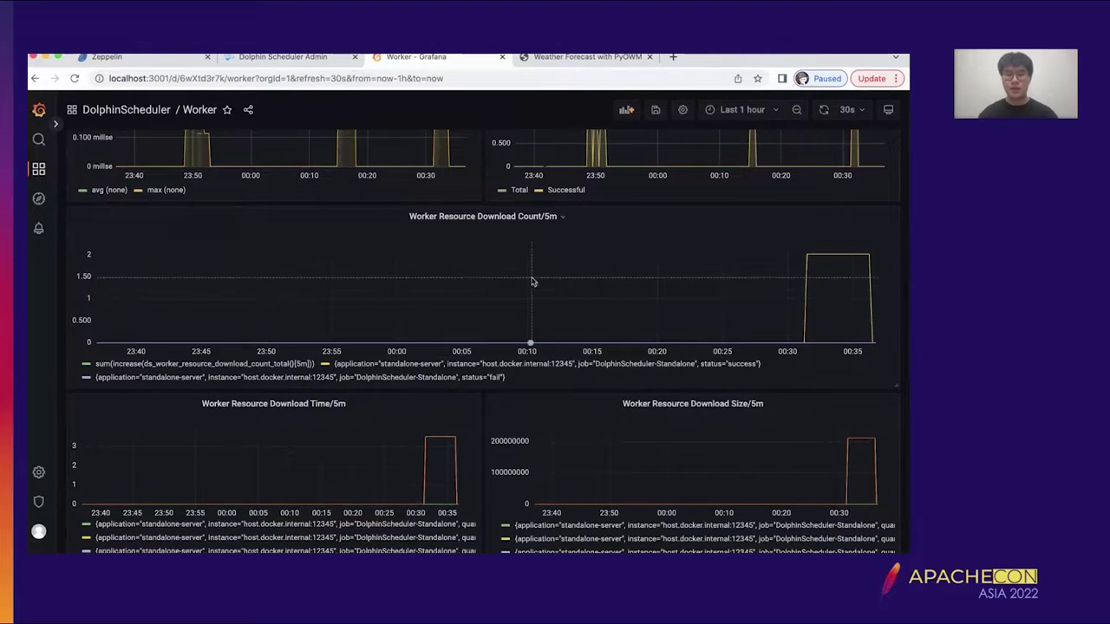
scroll(648, 287, down, 1)
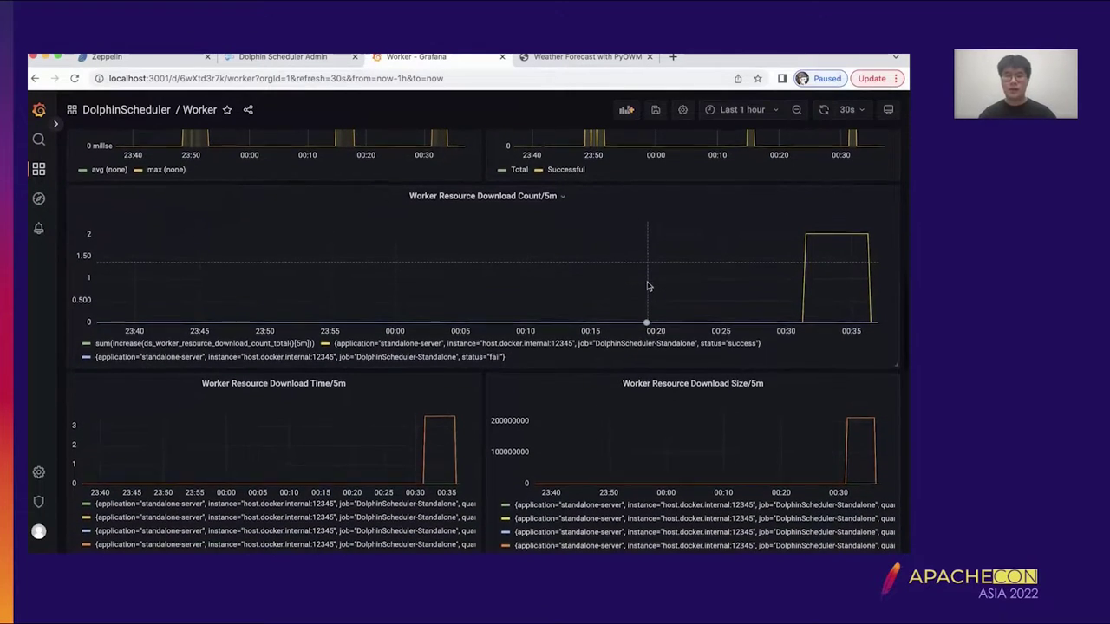
scroll(635, 252, down, 1)
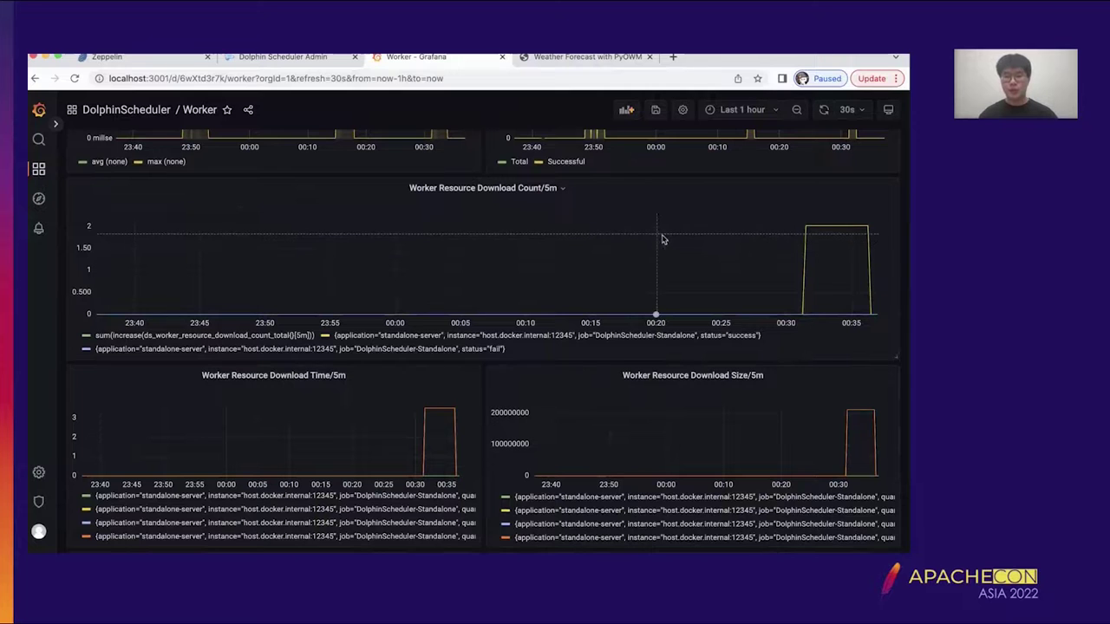
- Review the remaining Worker resource panels, then head to Dashboards, triggering the unsaved-changes prompt
scroll(673, 241, down, 1)
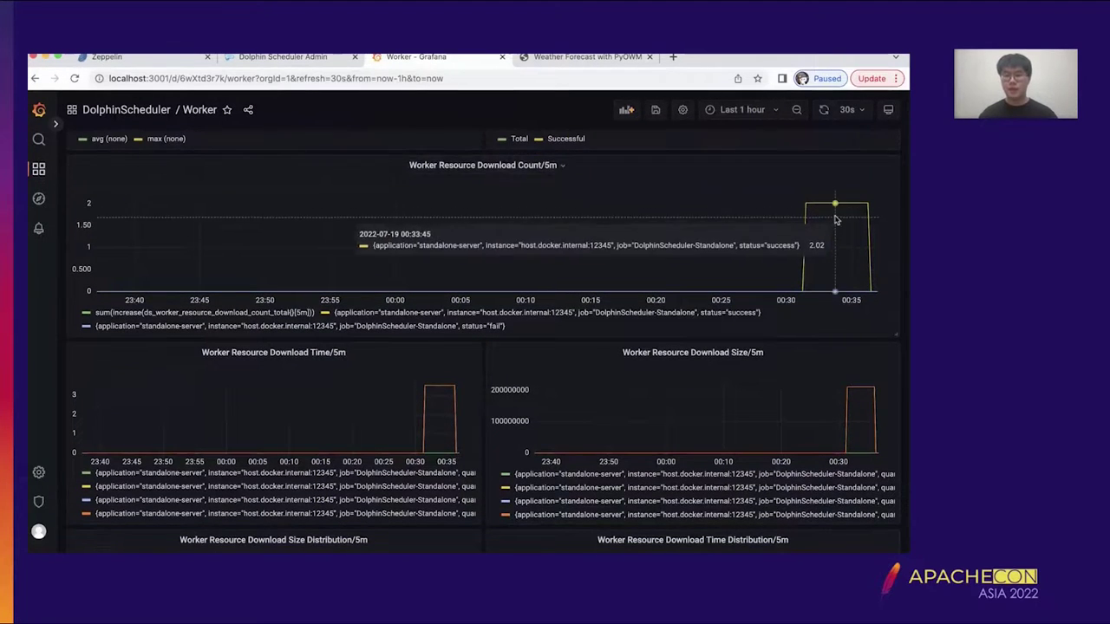
scroll(534, 281, down, 2)
scroll(534, 281, down, 1)
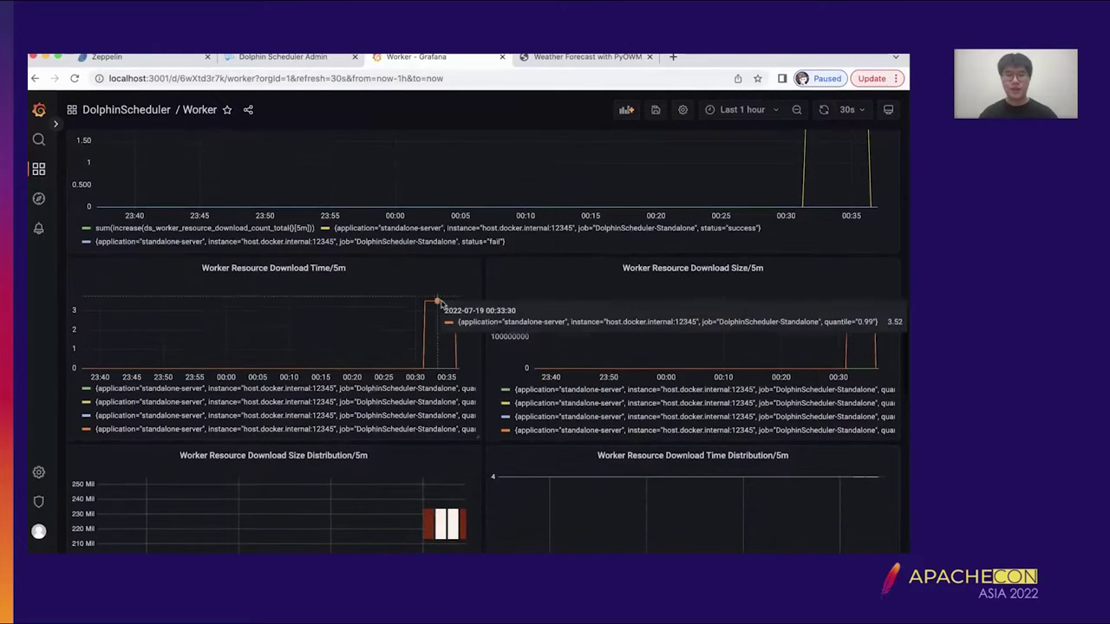
scroll(700, 357, down, 7)
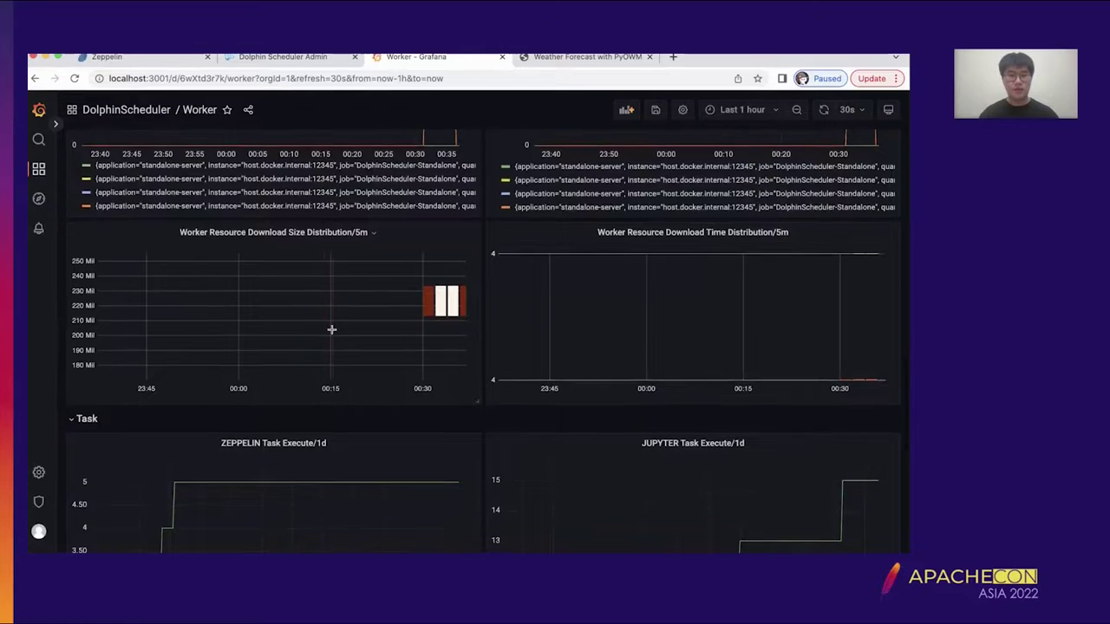
scroll(398, 260, down, 1)
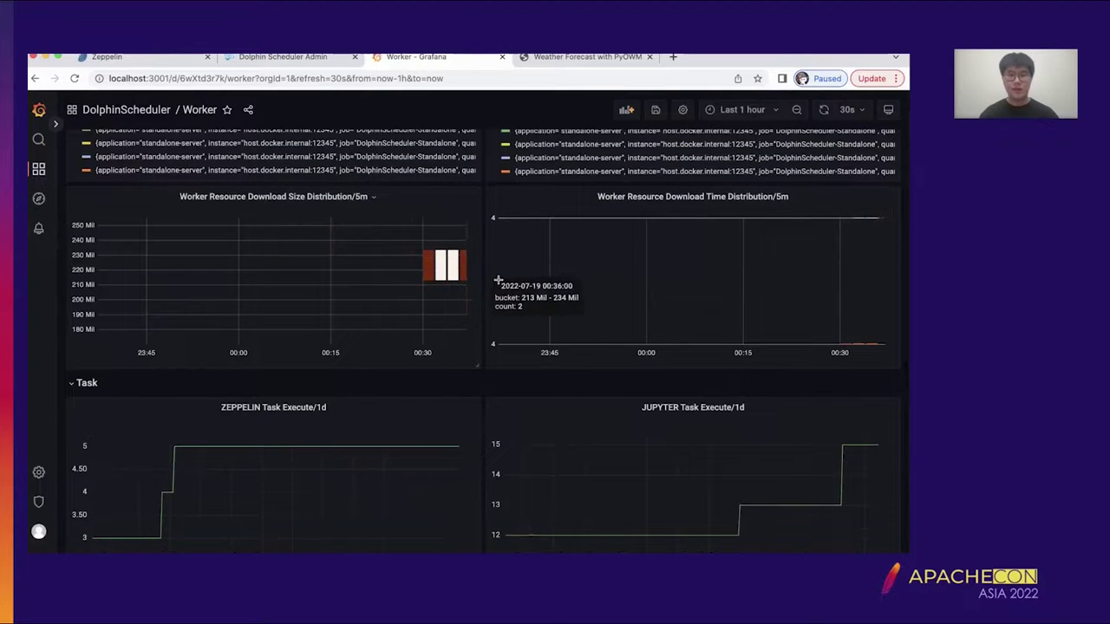
scroll(618, 294, down, 7)
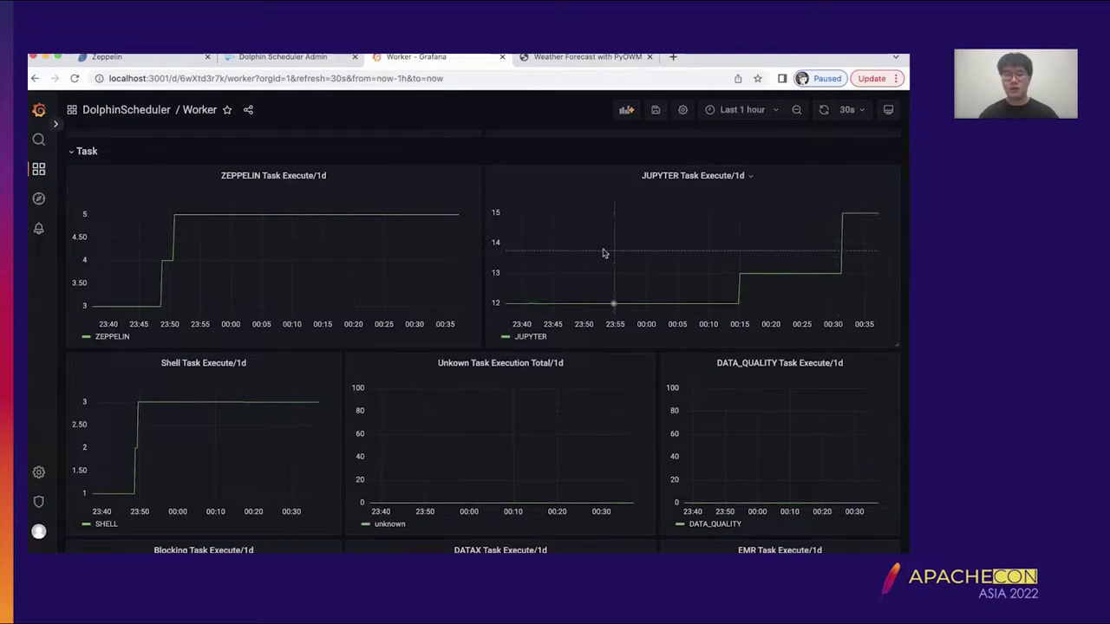
scroll(404, 235, down, 1)
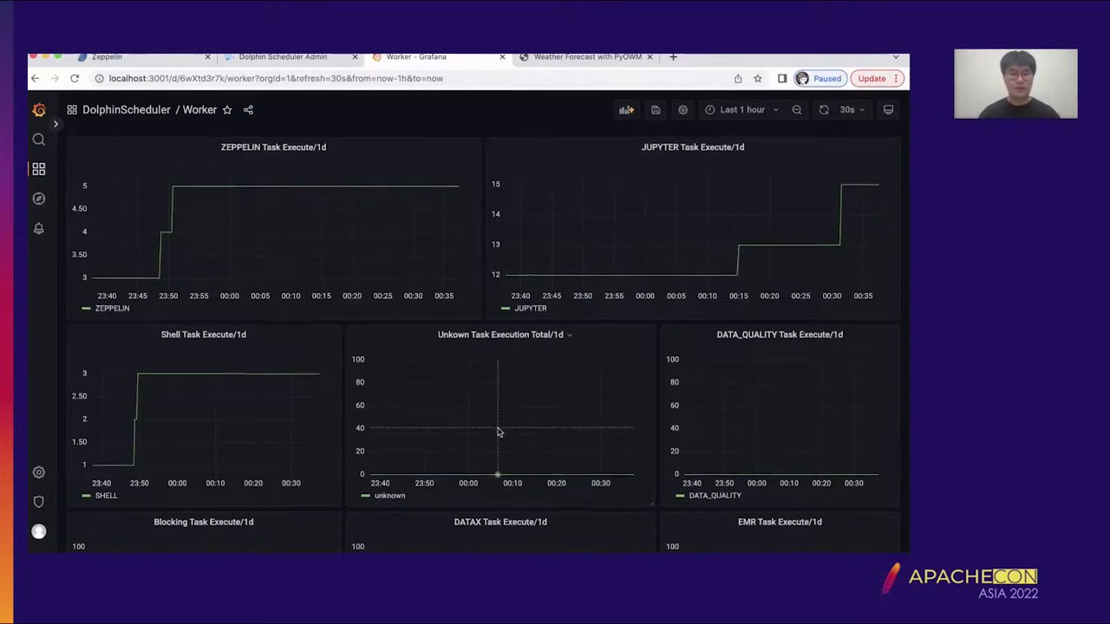
scroll(497, 434, down, 5)
mouse_move(38, 170)
click(38, 170)
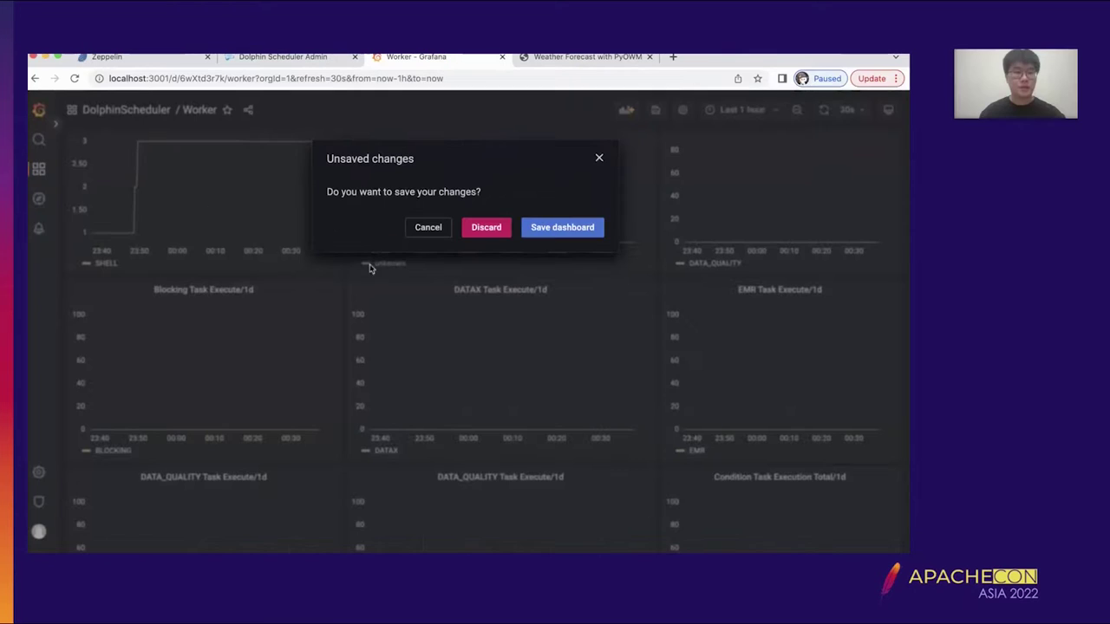
- Discard the Worker dashboard changes and open the DolphinScheduler Master dashboard
click(487, 230)
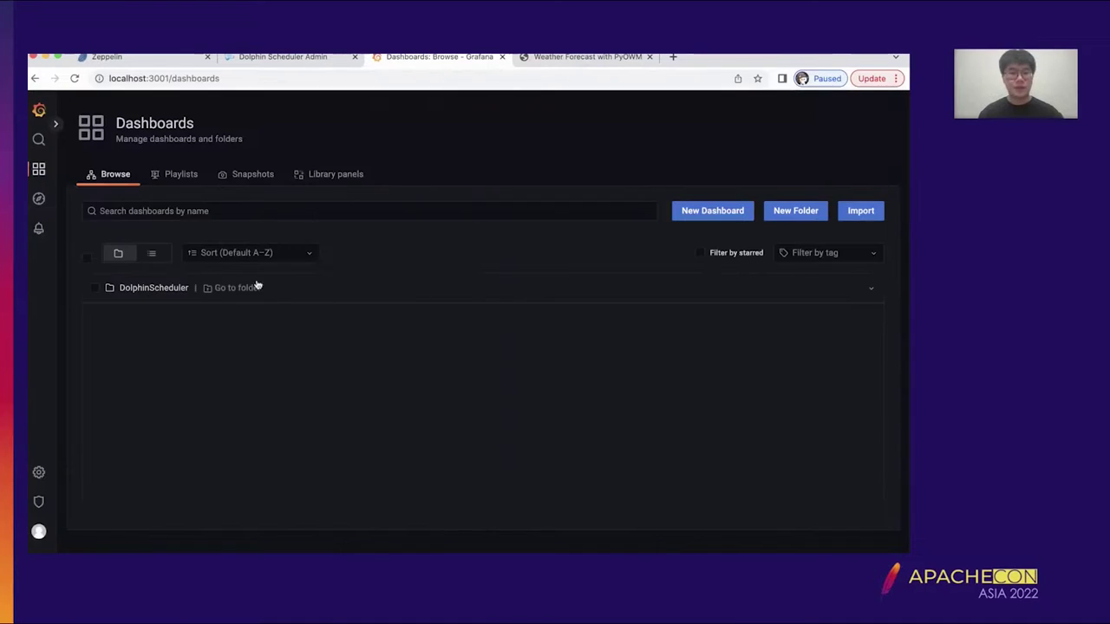
click(162, 285)
click(240, 393)
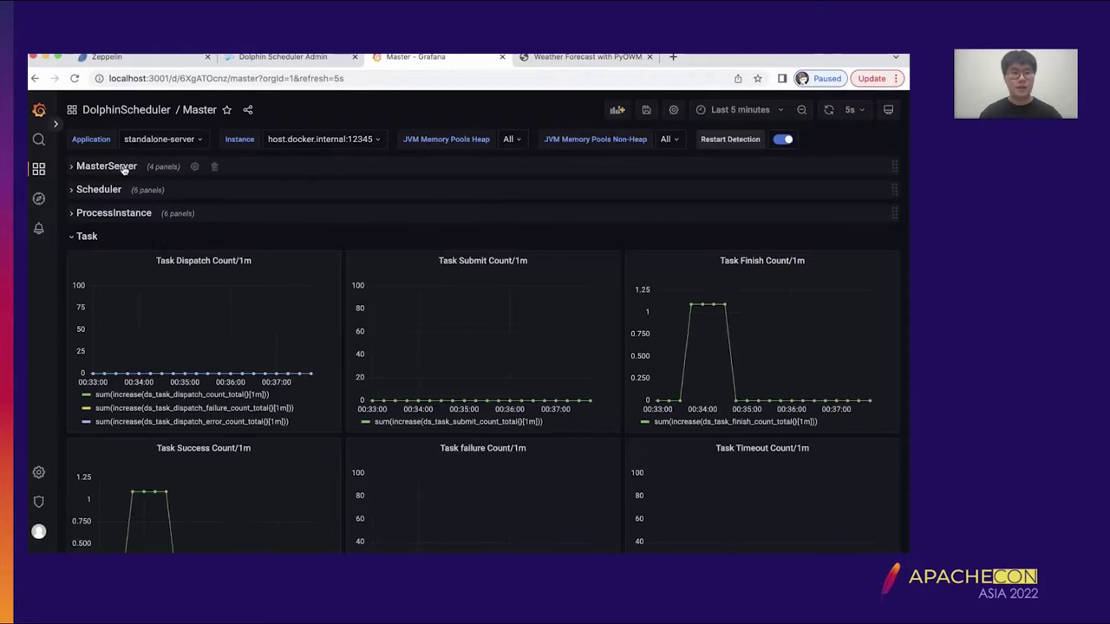
- Expand the MasterServer row to view the Task Finish and Task Success count panels
click(132, 167)
scroll(268, 231, down, 3)
scroll(268, 232, up, 3)
scroll(268, 232, down, 5)
scroll(268, 232, down, 5)
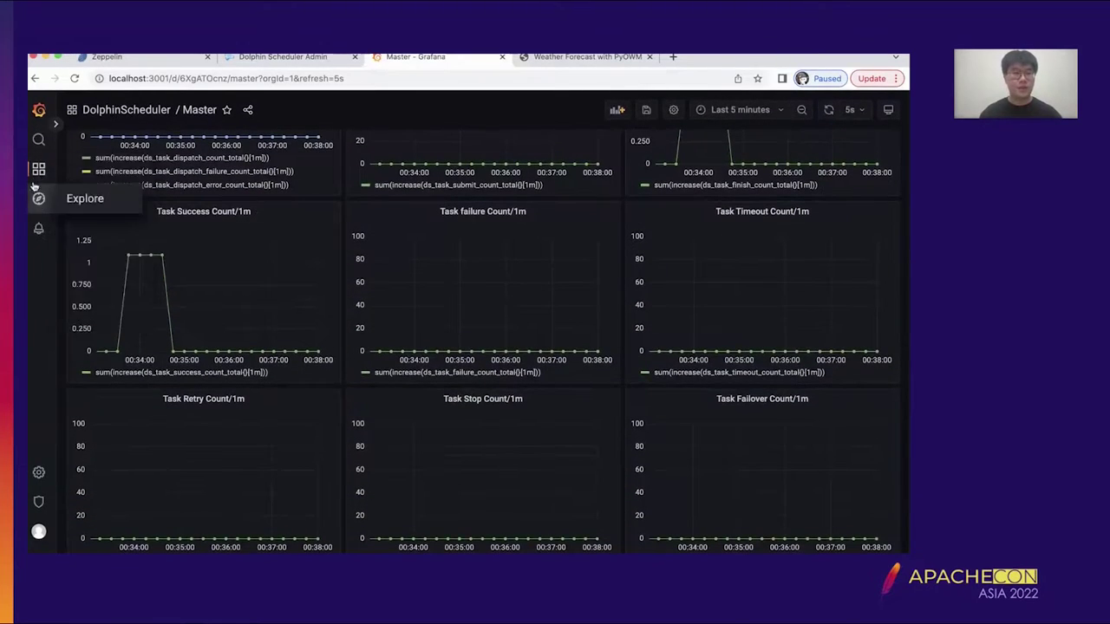
mouse_move(39, 178)
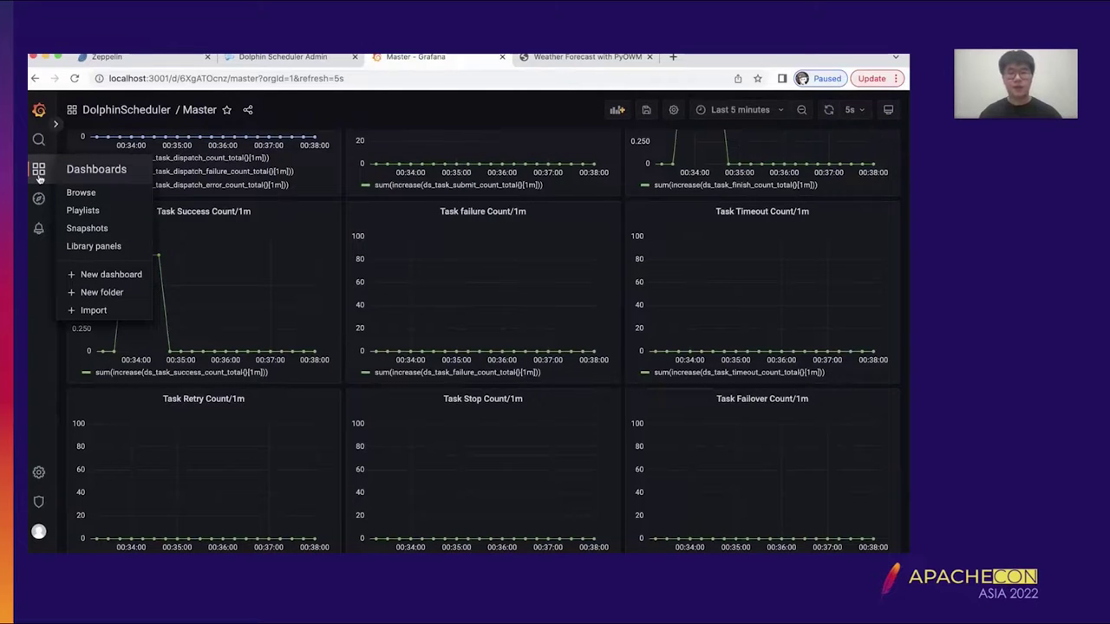